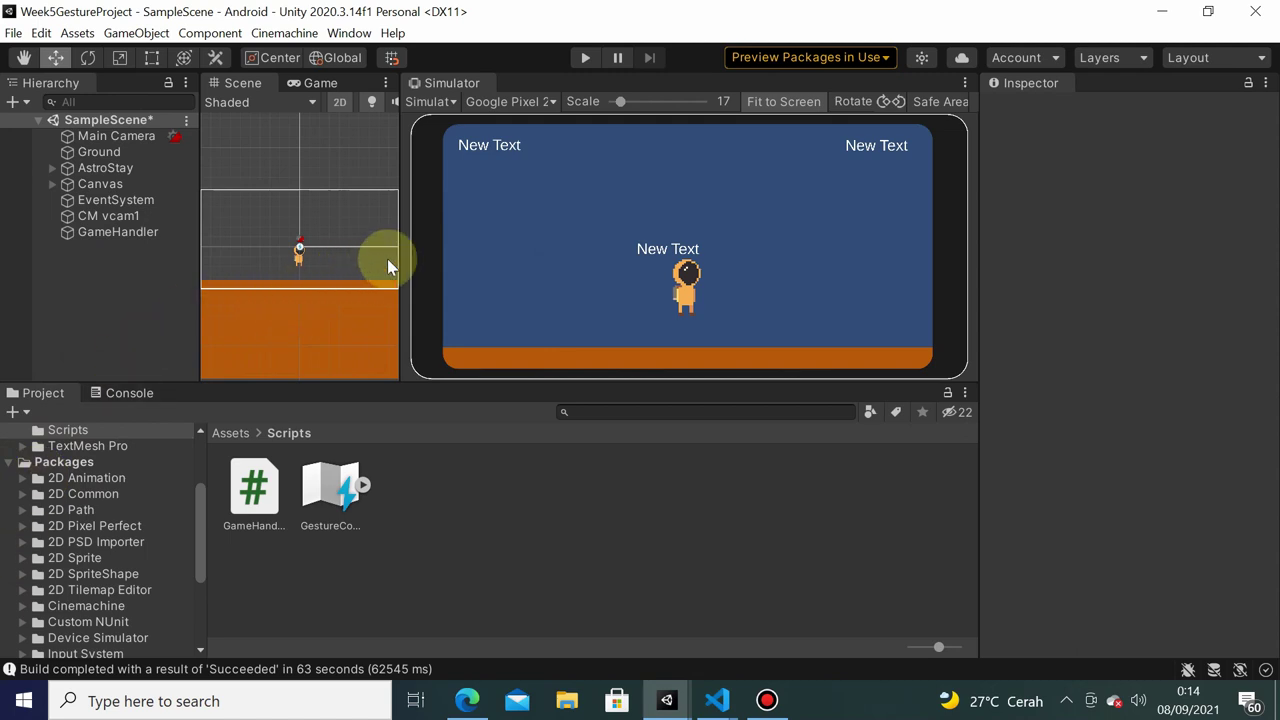
- Widen the Scene view in Unity
drag(397, 257, 740, 177)
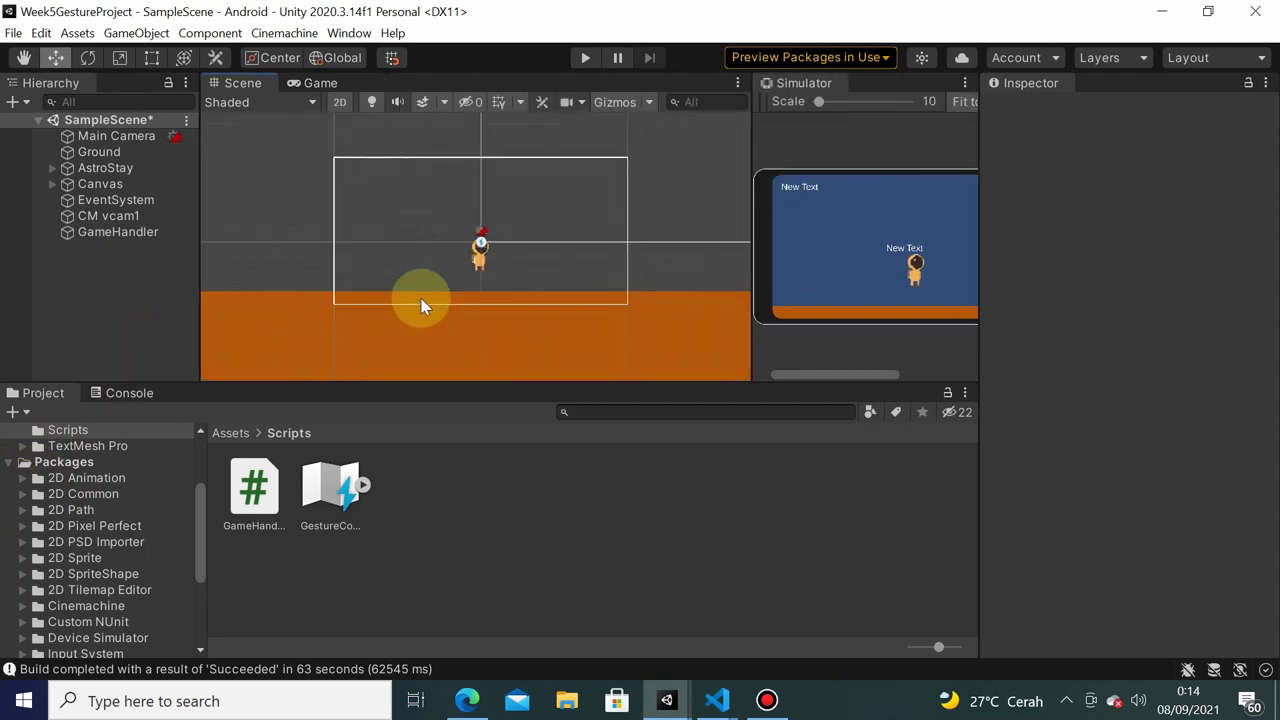
scroll(423, 300, up, 2)
scroll(423, 298, up, 1)
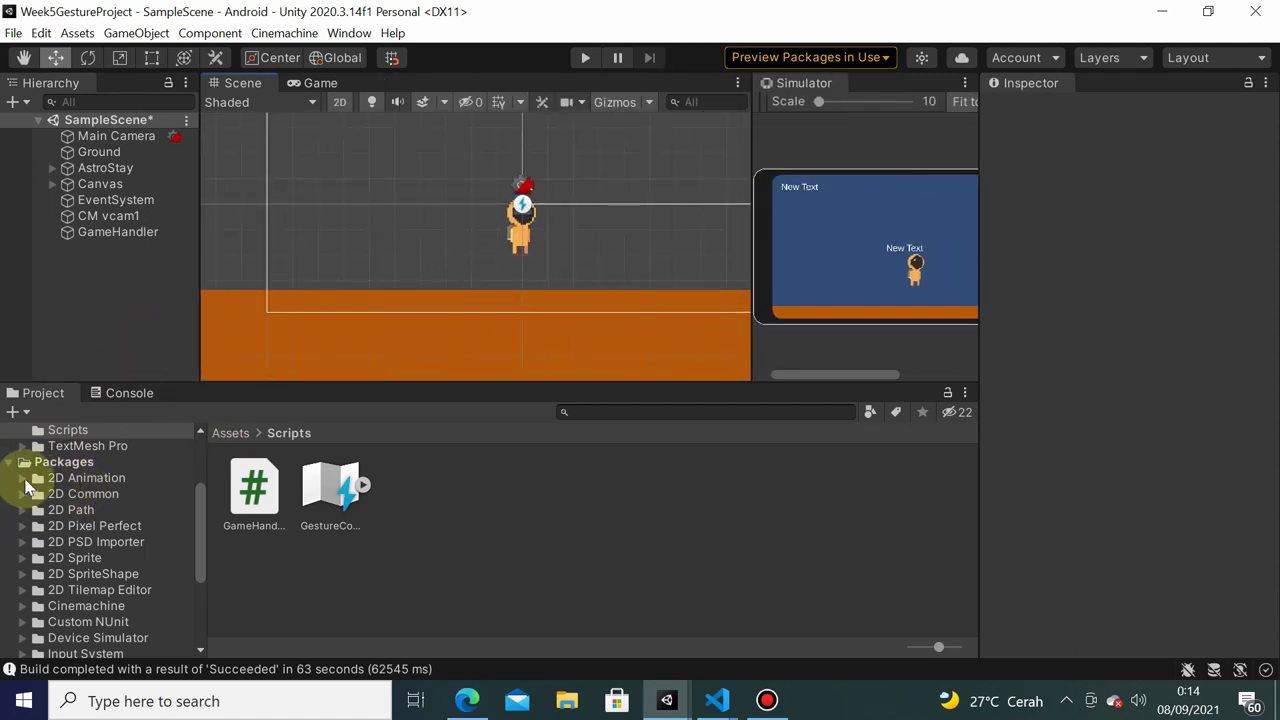
- Browse the Project panel to Free Pixel Space Platform Pack > Plants
click(14, 464)
scroll(83, 537, up, 3)
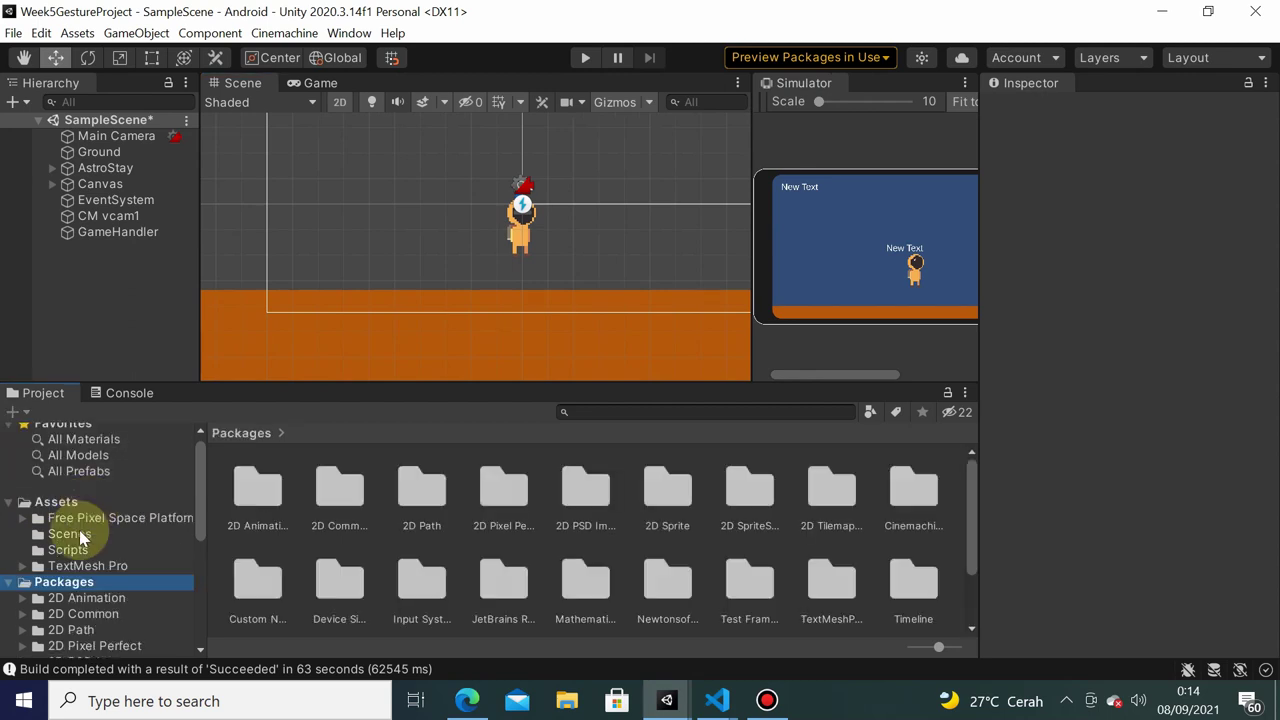
click(74, 520)
scroll(8, 590, up, 1)
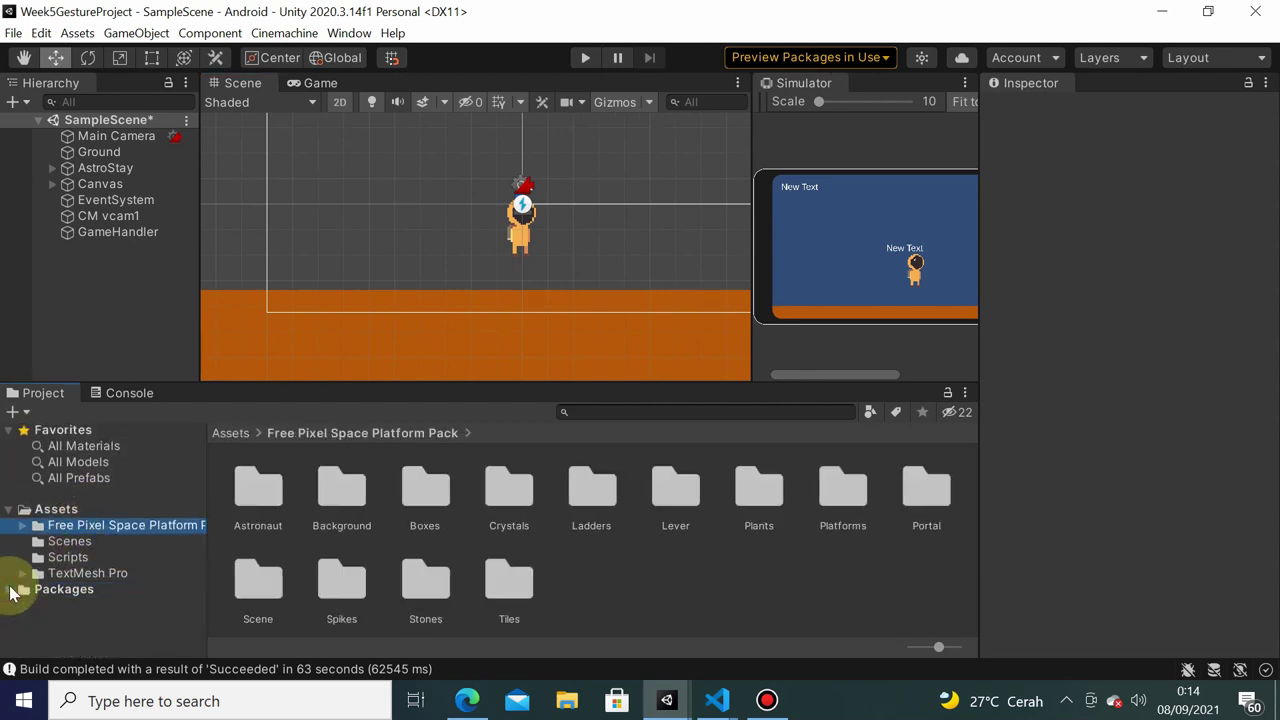
click(23, 525)
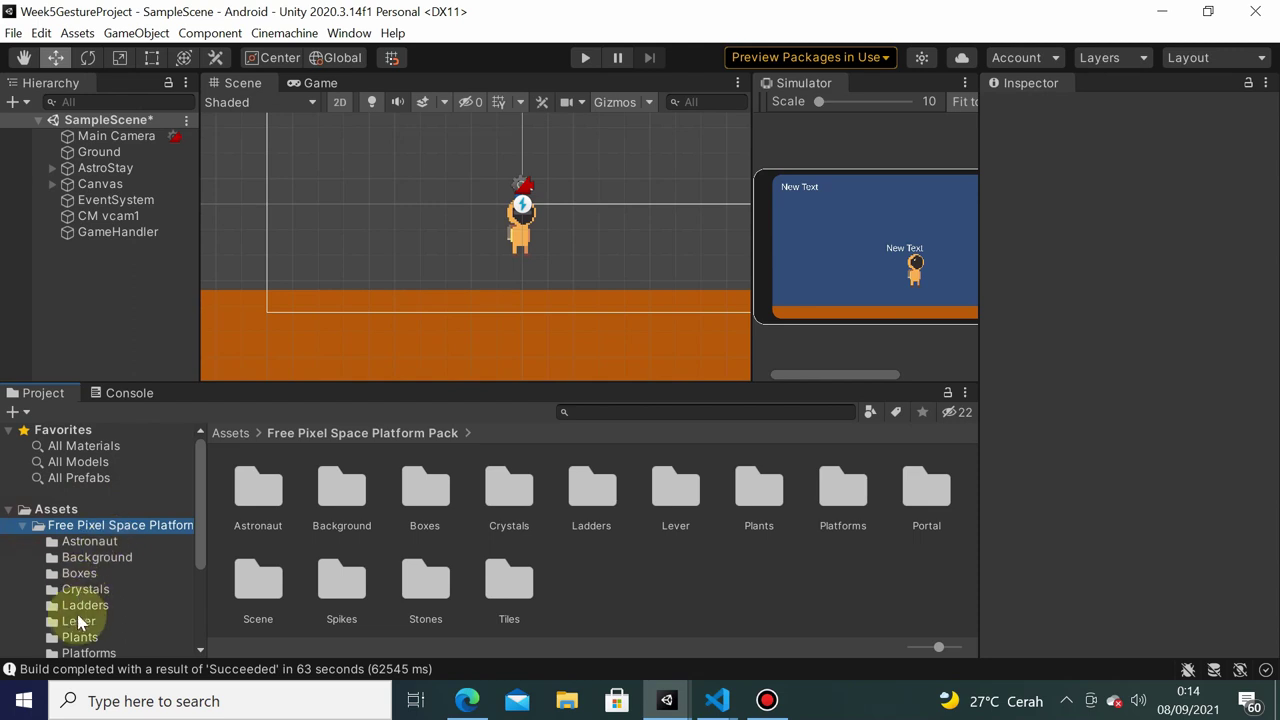
scroll(90, 612, down, 2)
click(80, 577)
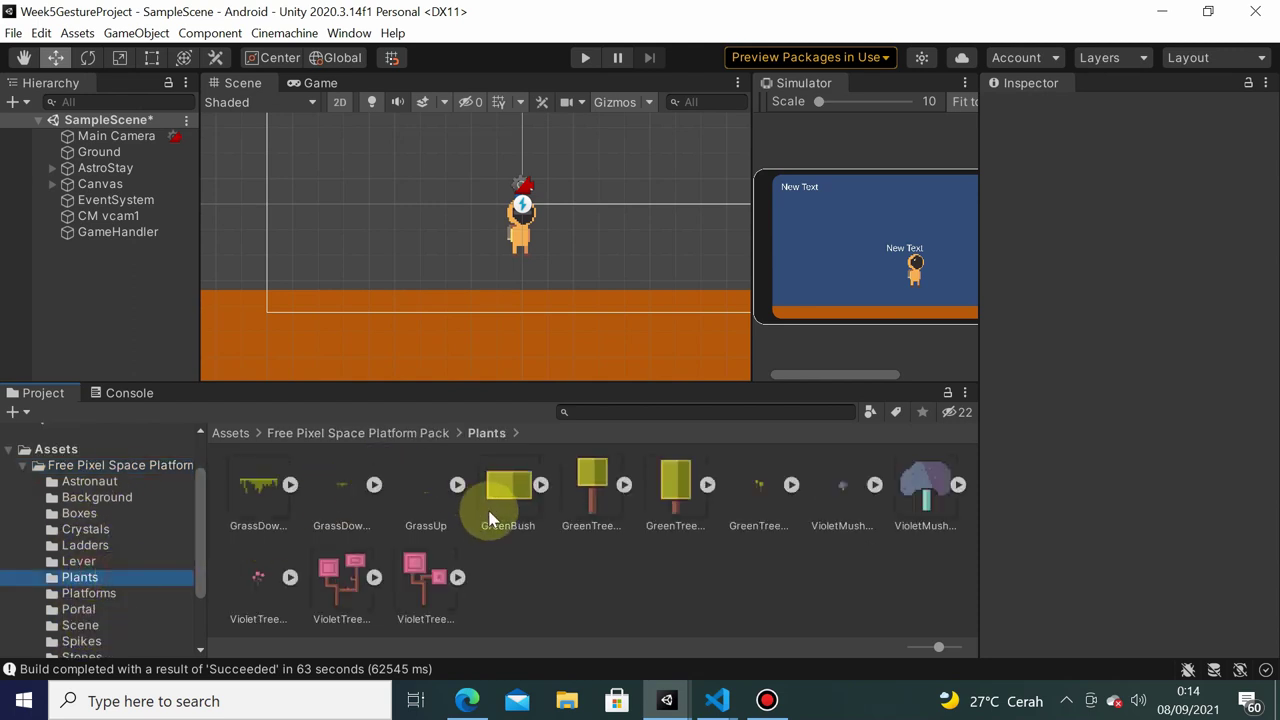
- Place GrassDown_01 on the ground and GreenTree_03 beside the astronaut in the scene
mouse_move(260, 492)
mouse_down()
mouse_move(396, 310)
mouse_move(372, 305)
mouse_up()
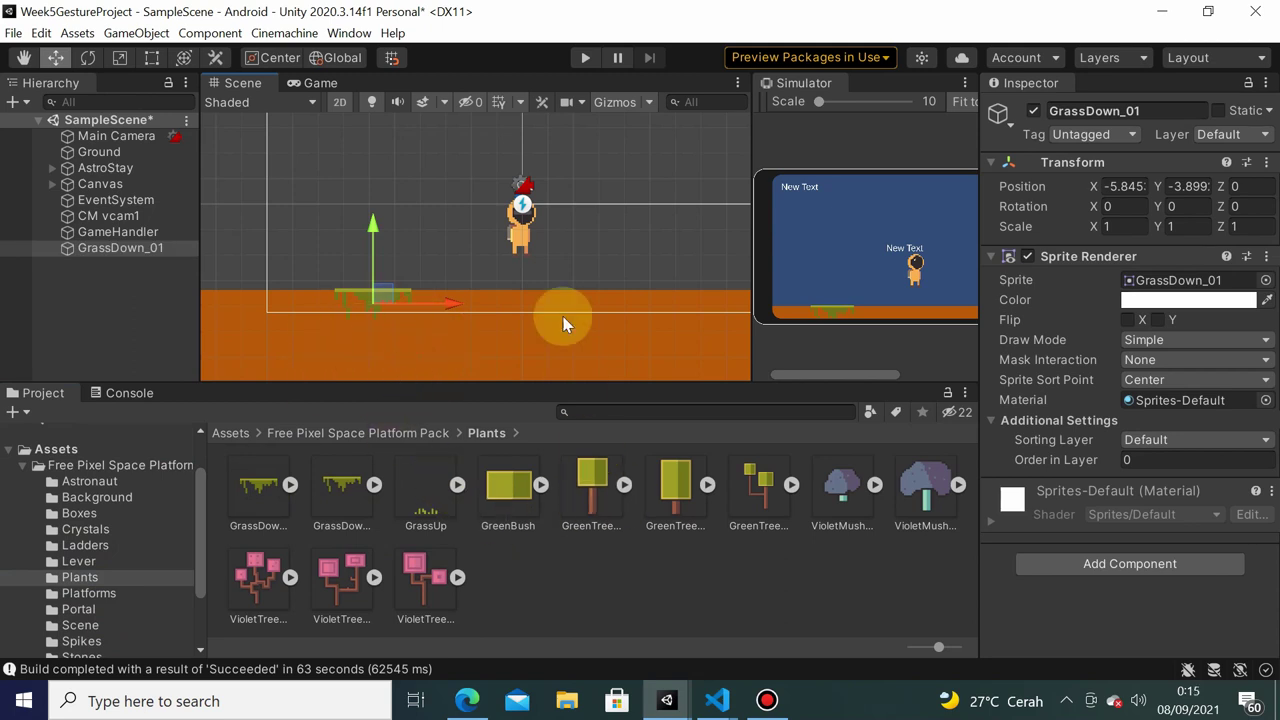
middle_drag(590, 261, 514, 277)
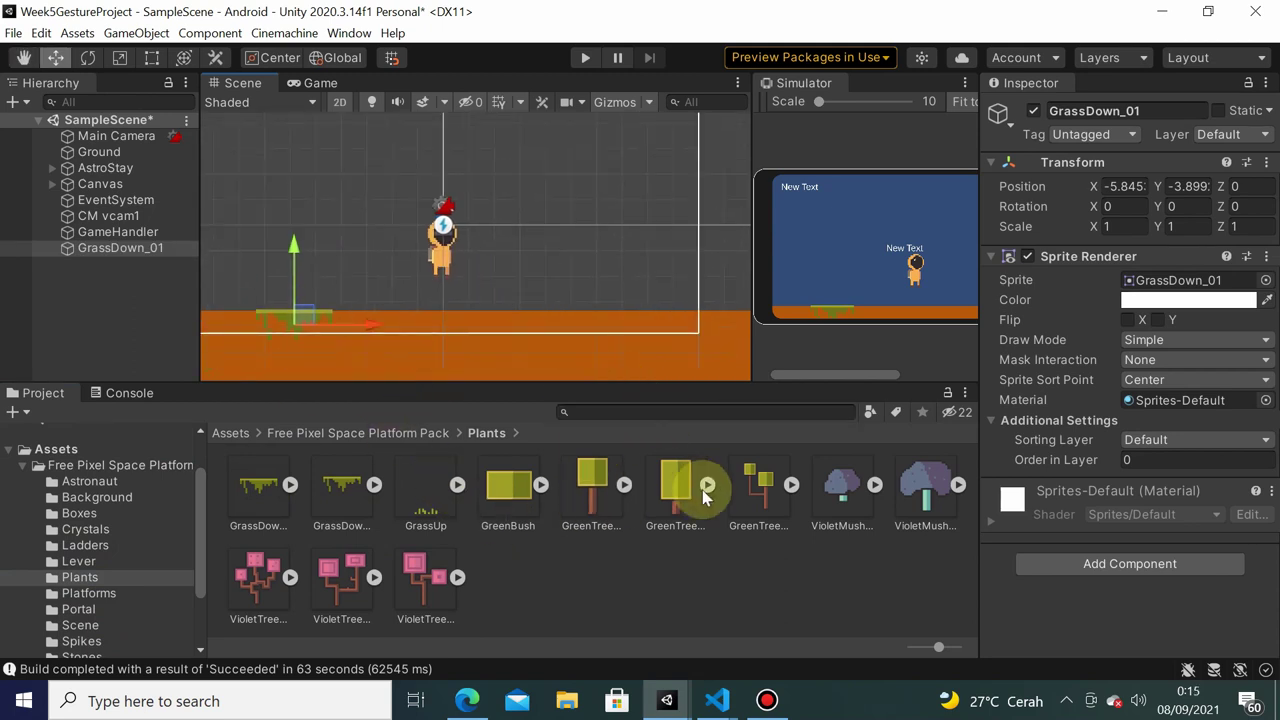
drag(738, 493, 536, 219)
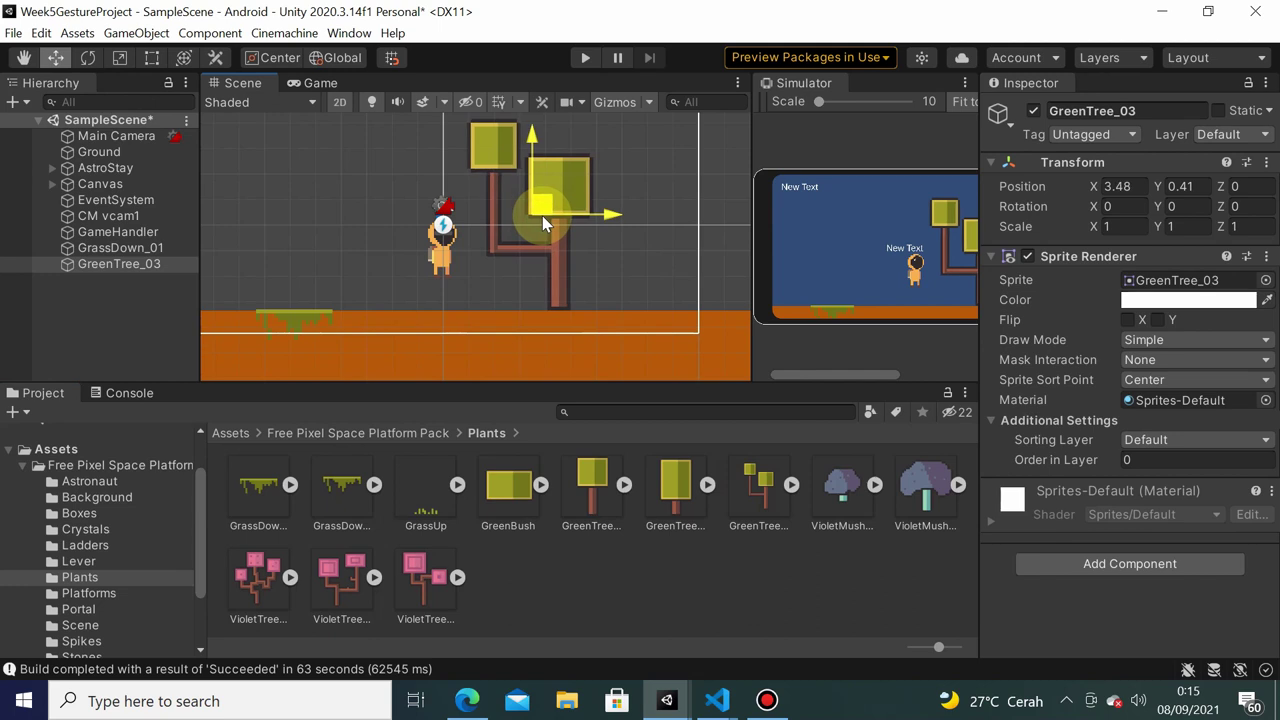
- Play-test the scene, resize the scene and simulator views, then stop the game
click(587, 58)
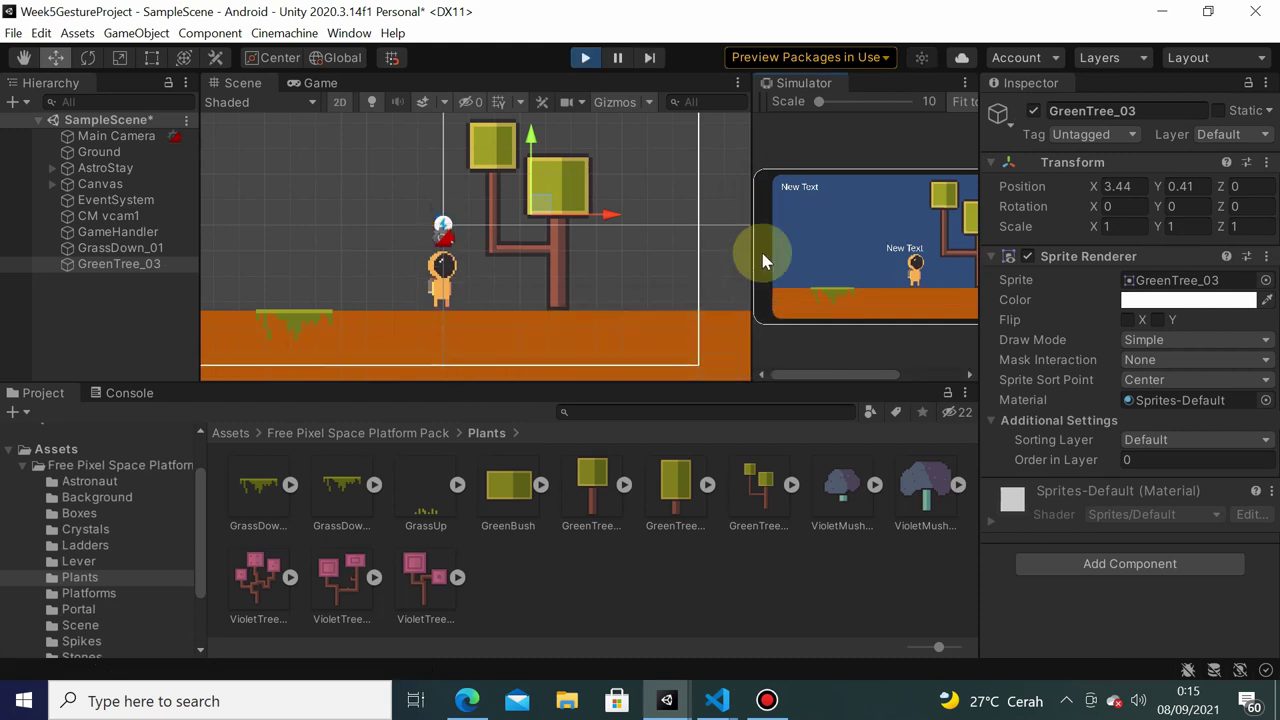
drag(752, 280, 780, 280)
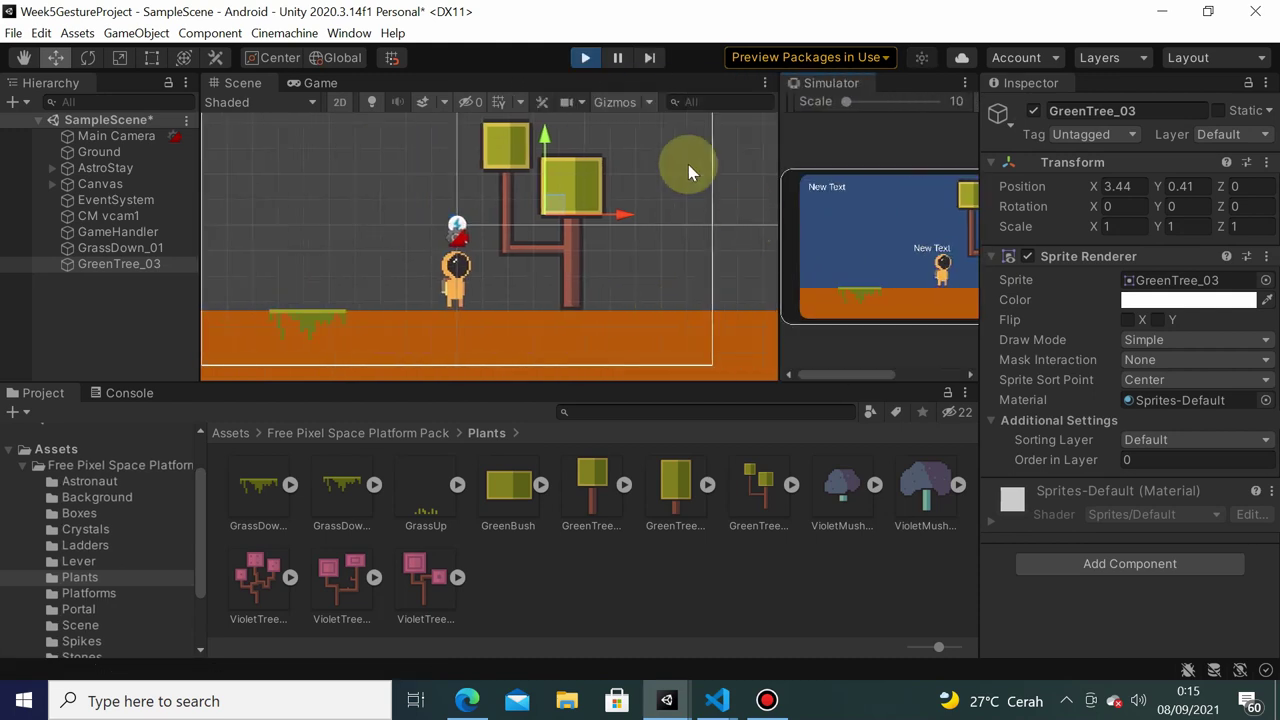
click(585, 58)
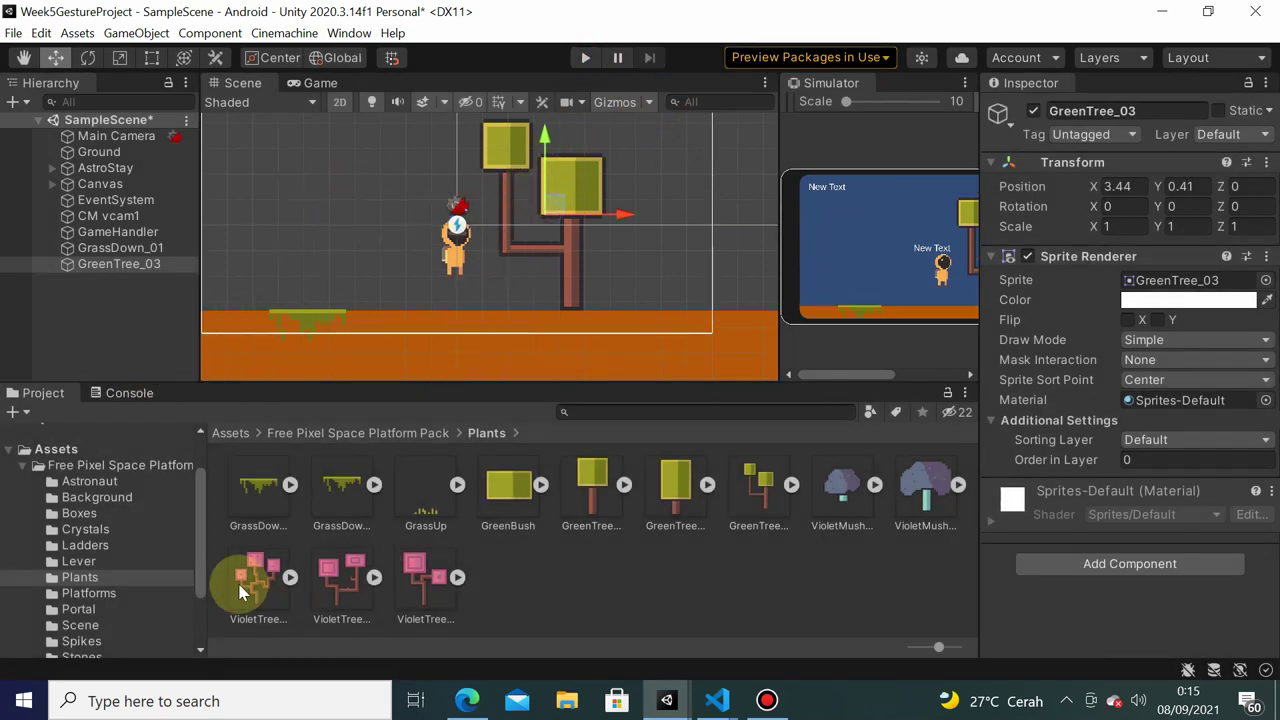
- Open the Background folder, then set Canvas to Screen Space - Camera rendered by Main Camera
click(120, 497)
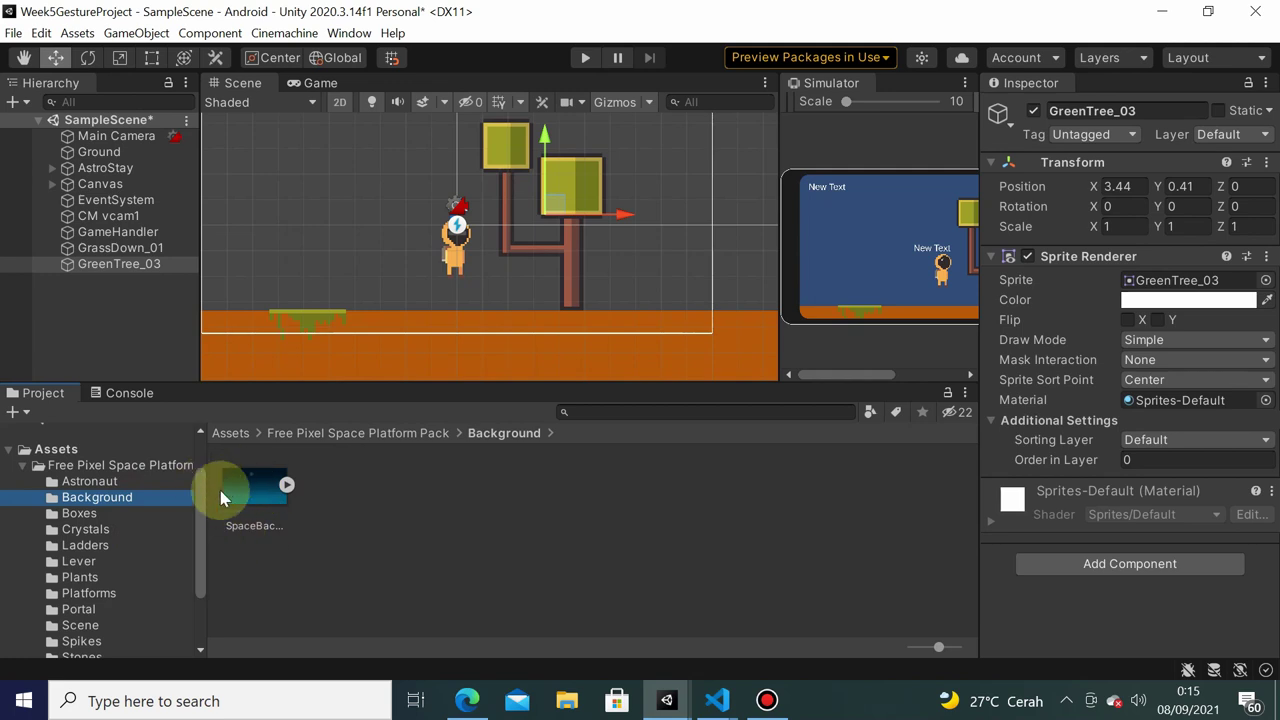
click(53, 185)
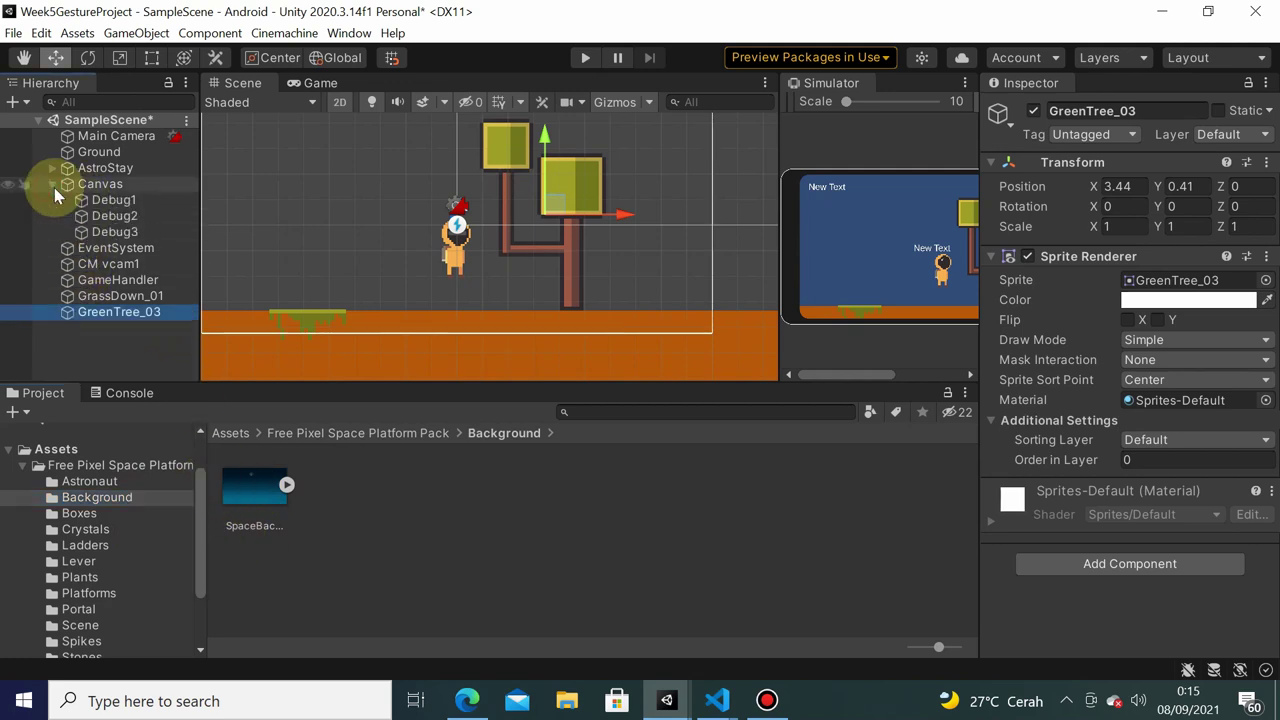
click(90, 185)
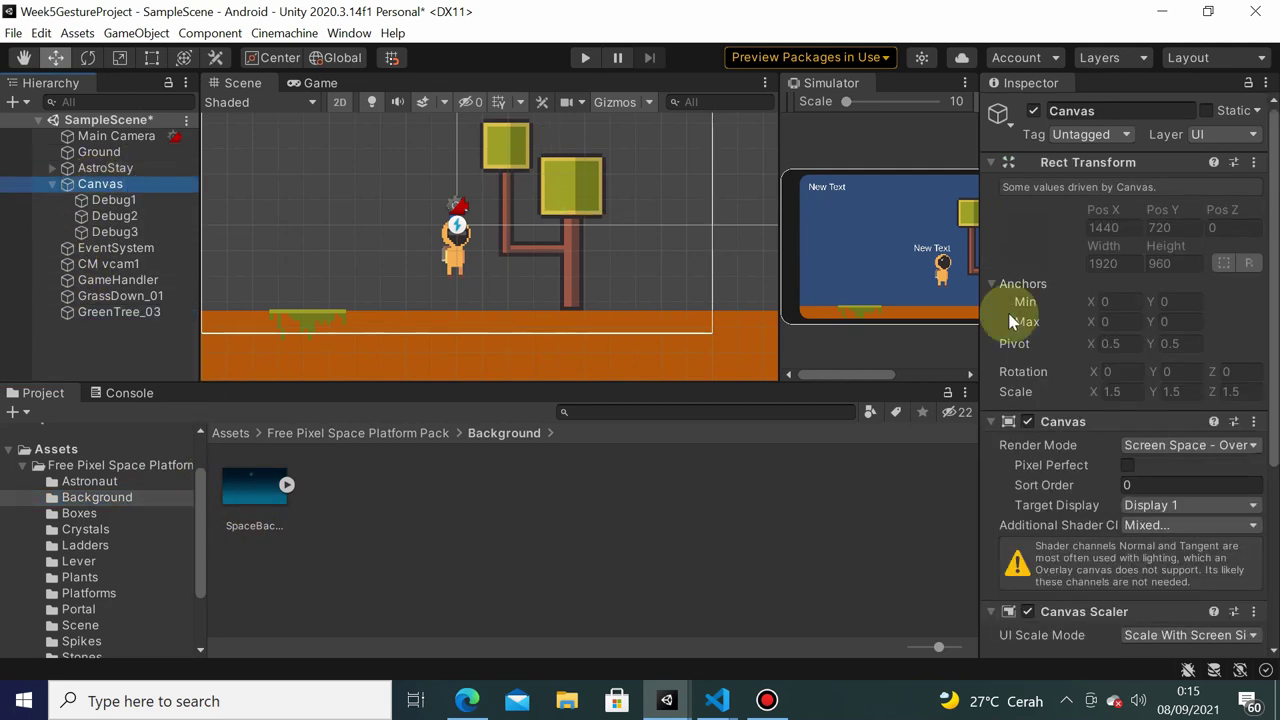
click(1161, 444)
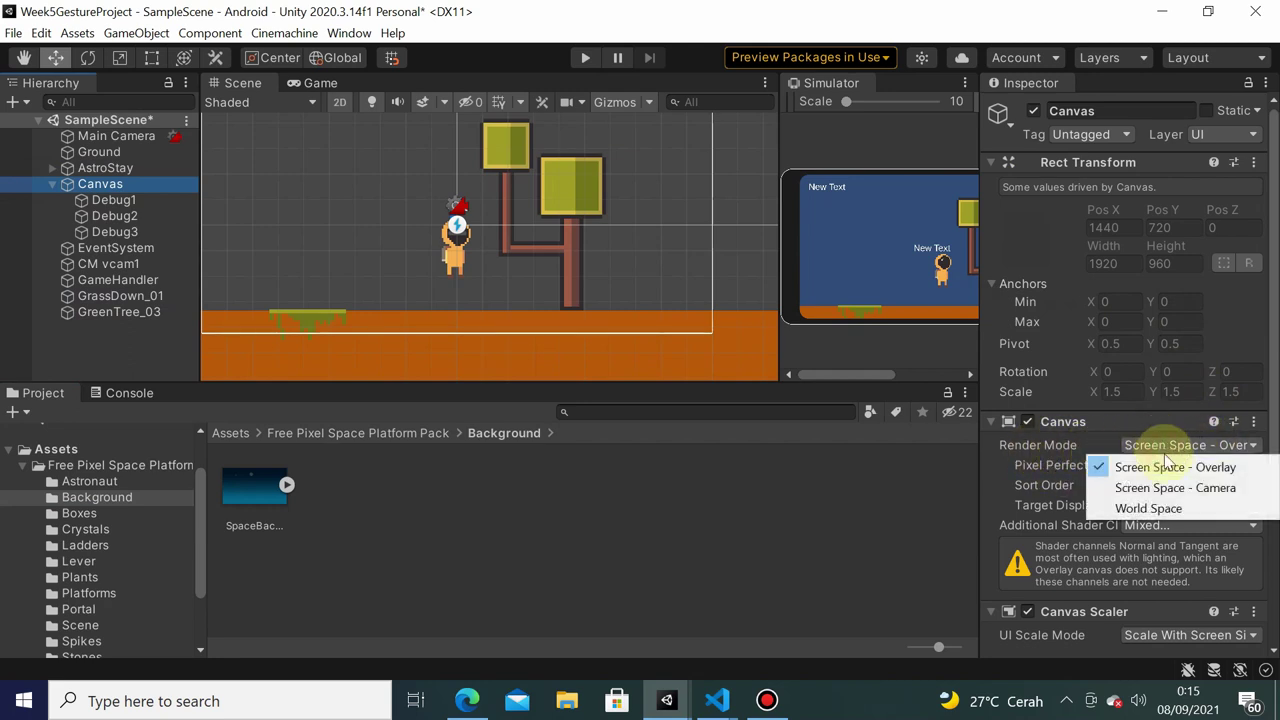
click(1167, 487)
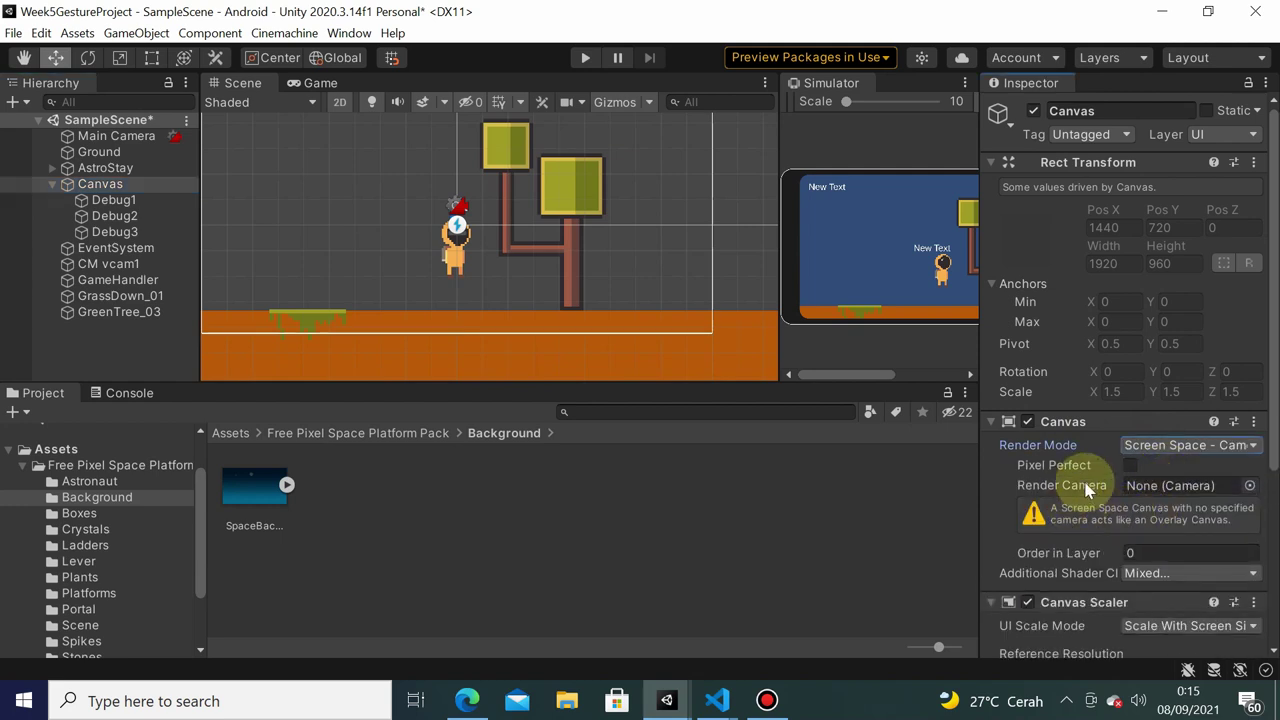
drag(140, 137, 1145, 486)
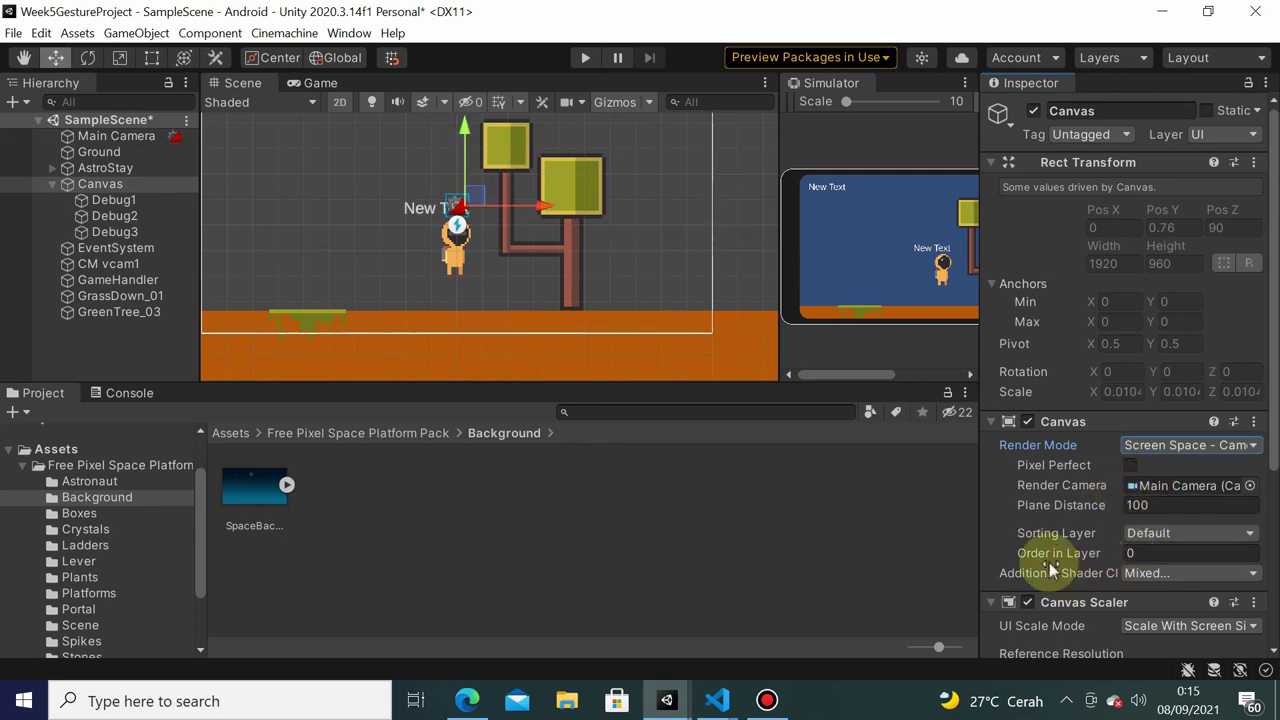
- Add a UI Image under Canvas using SpaceBackground as its source image
right_click(118, 187)
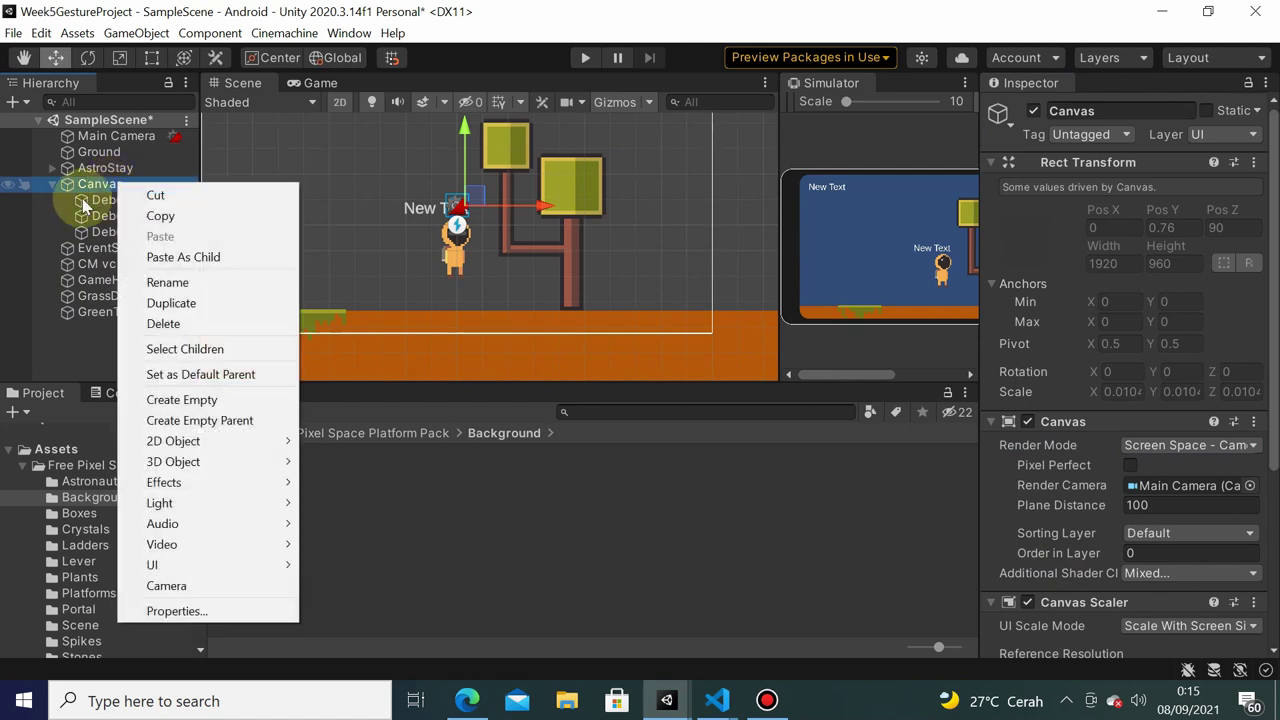
mouse_move(158, 566)
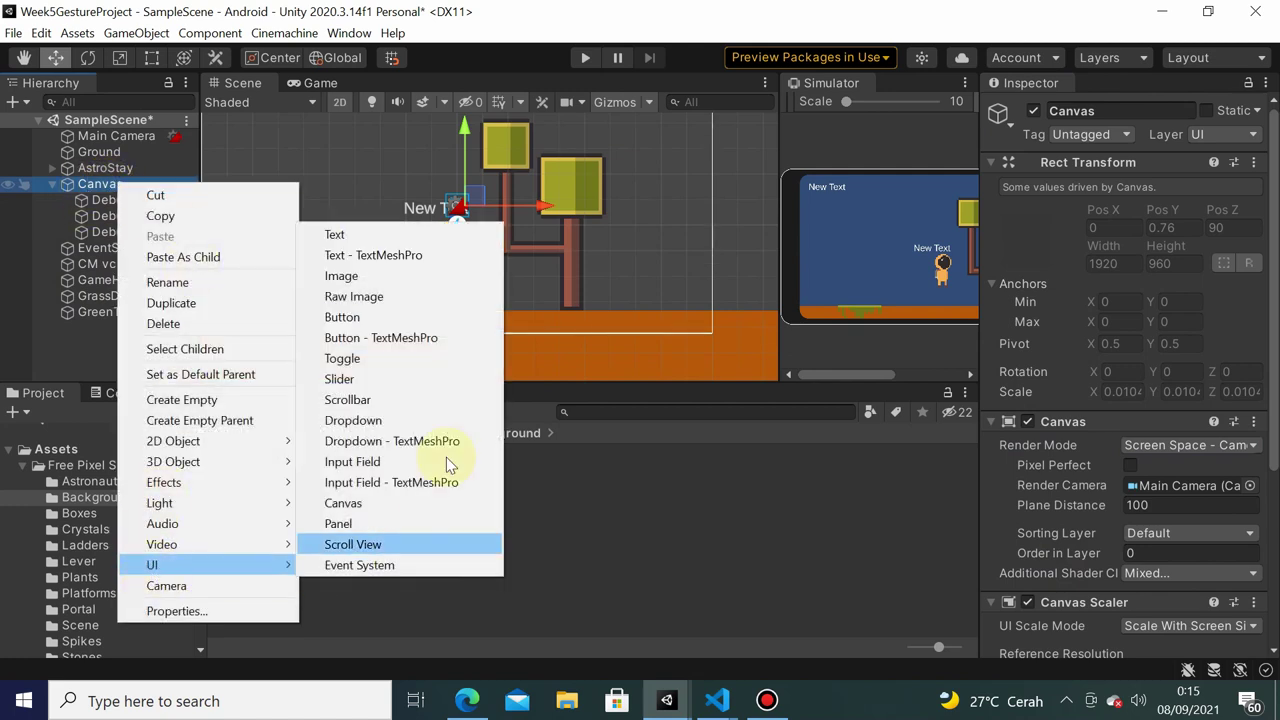
click(342, 276)
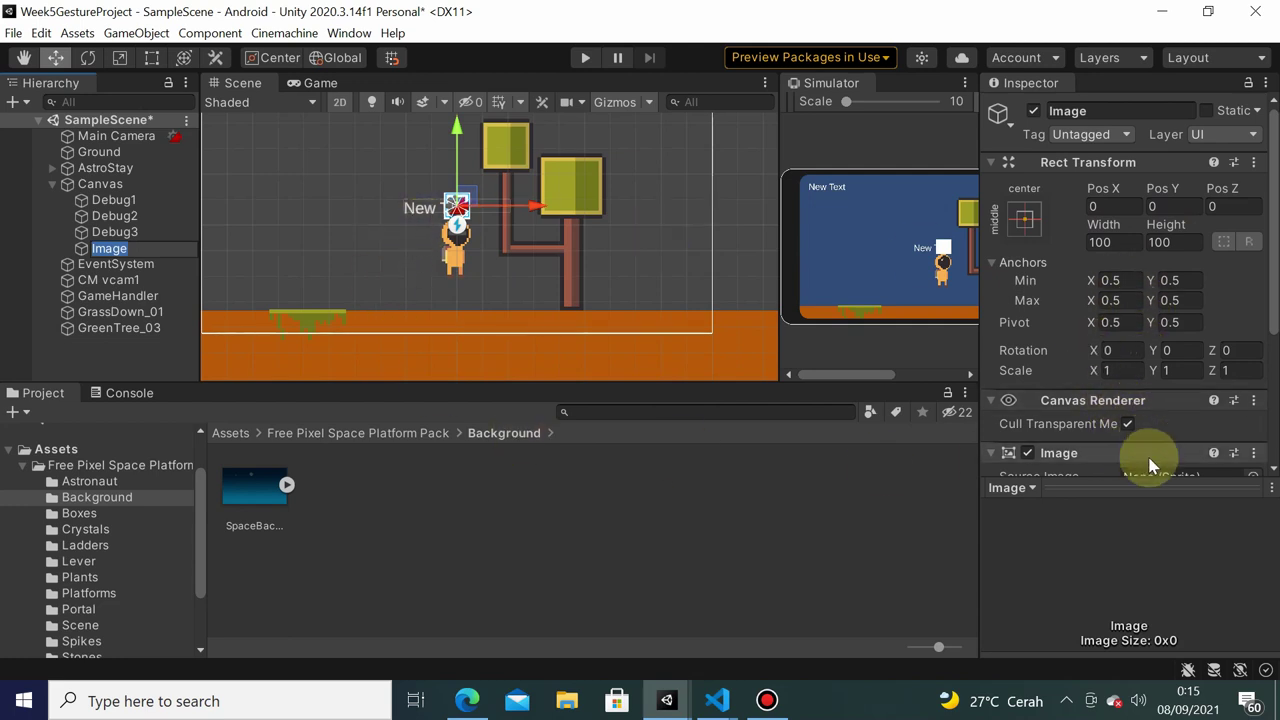
drag(1194, 480, 1152, 630)
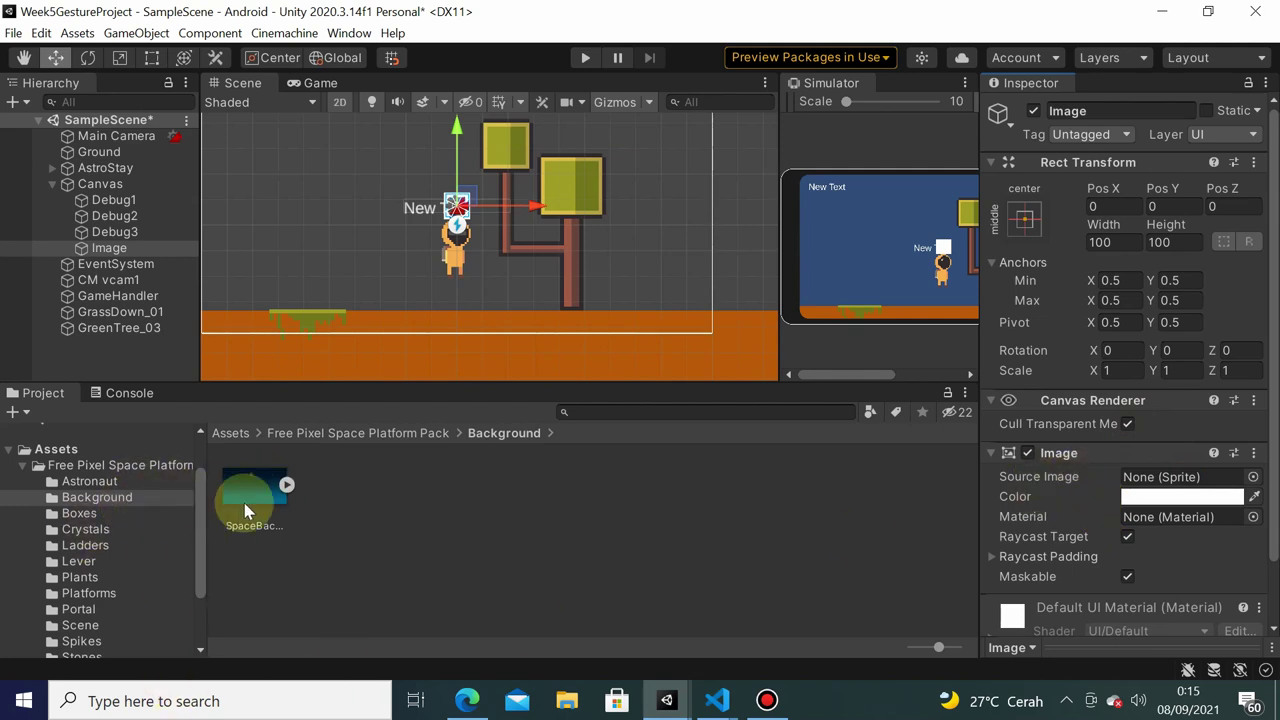
drag(248, 493, 1140, 490)
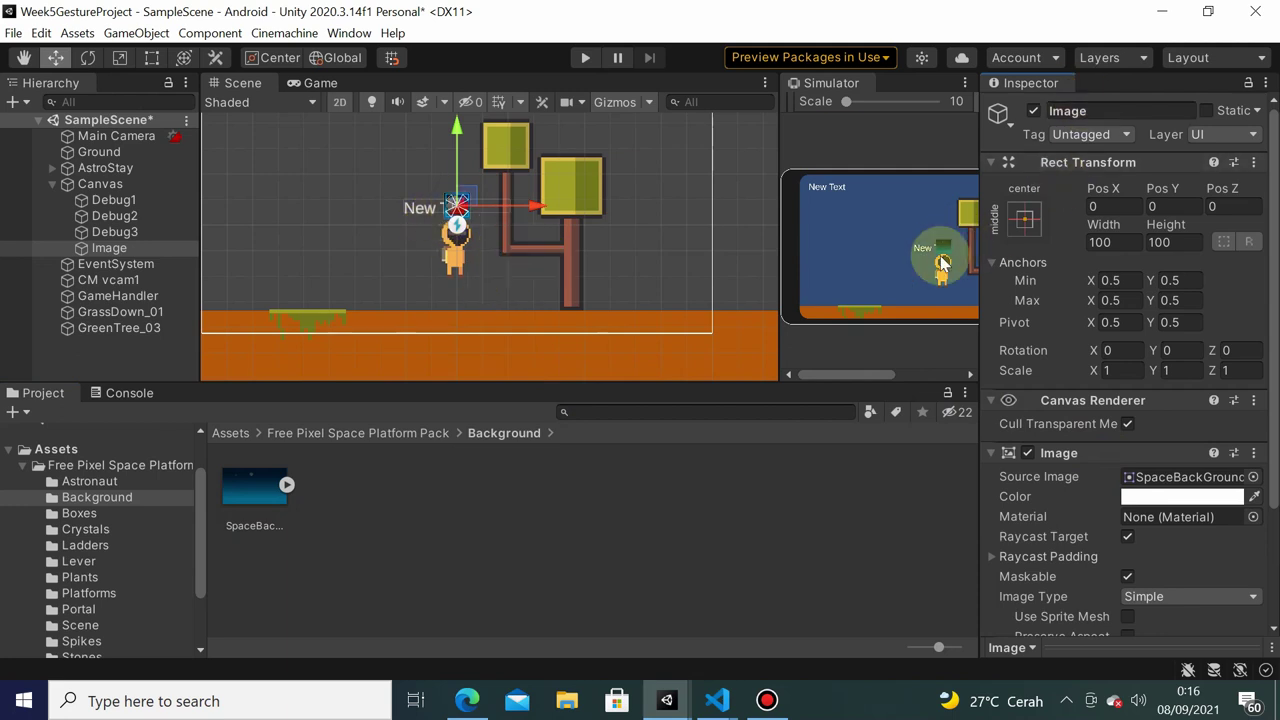
- Stretch the Image over the whole canvas with the Alt+Shift stretch anchor preset
drag(782, 208, 558, 257)
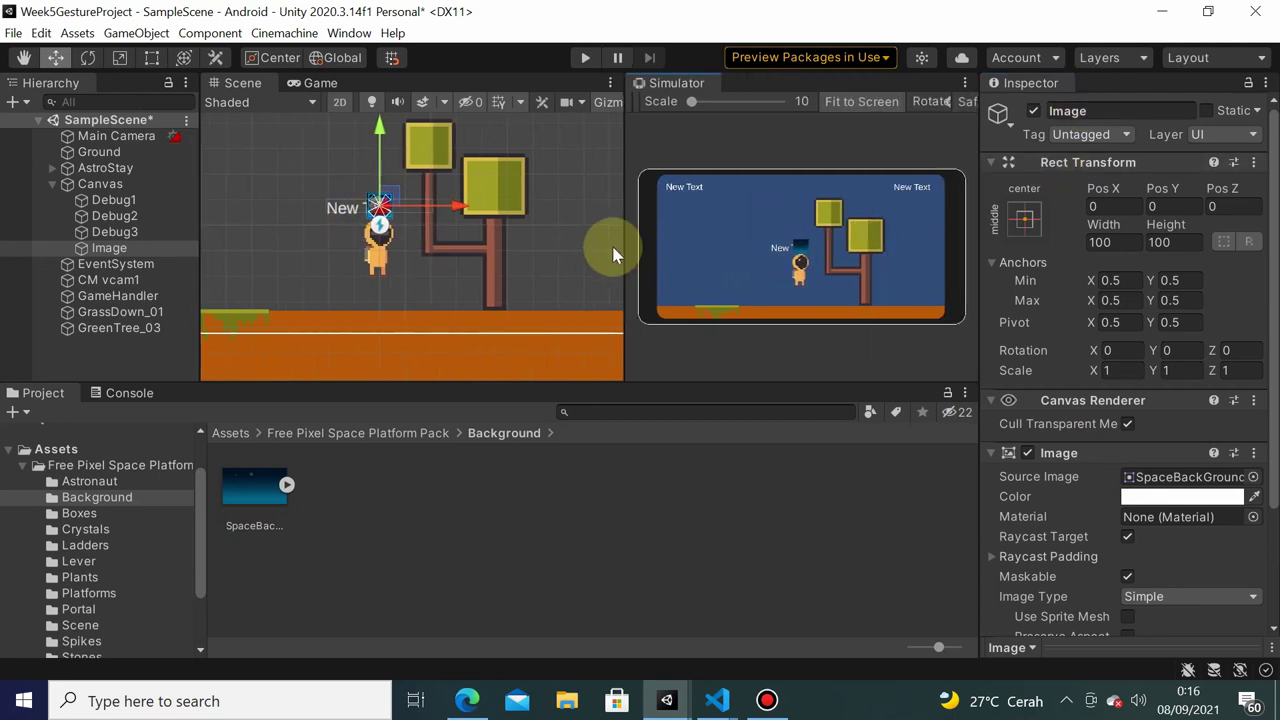
scroll(412, 233, down, 3)
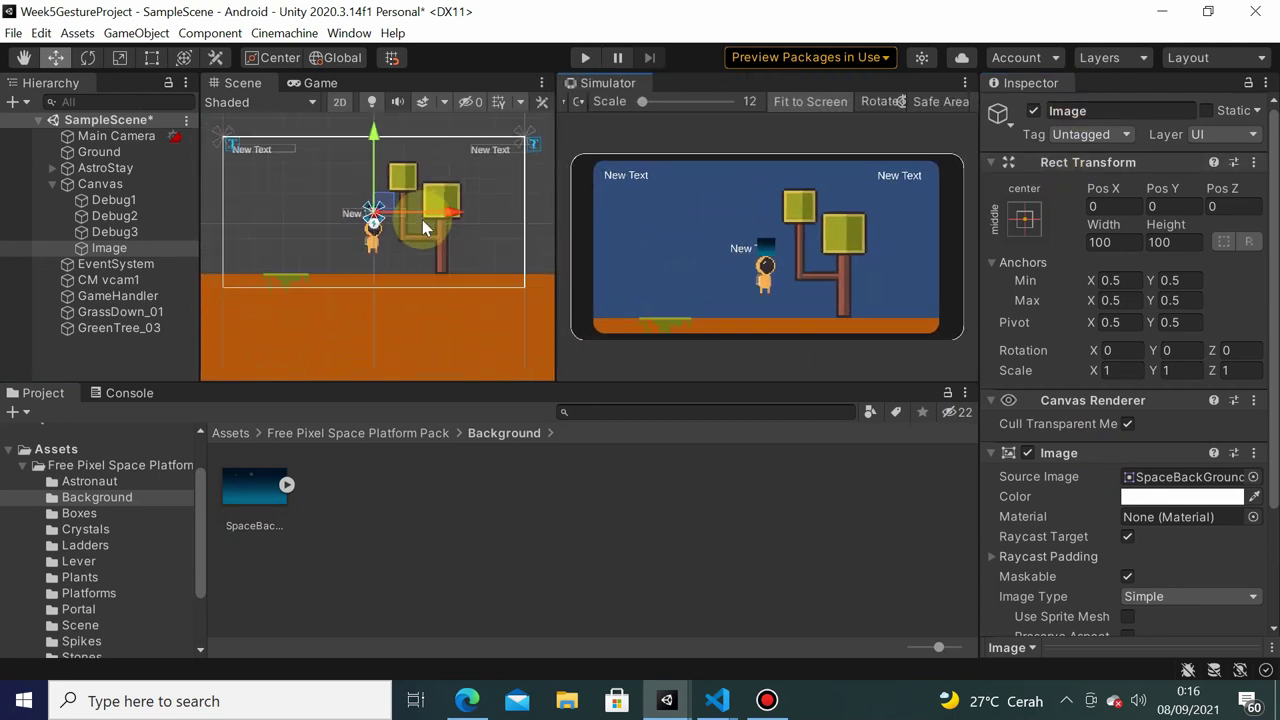
click(1021, 229)
key(shift+alt)
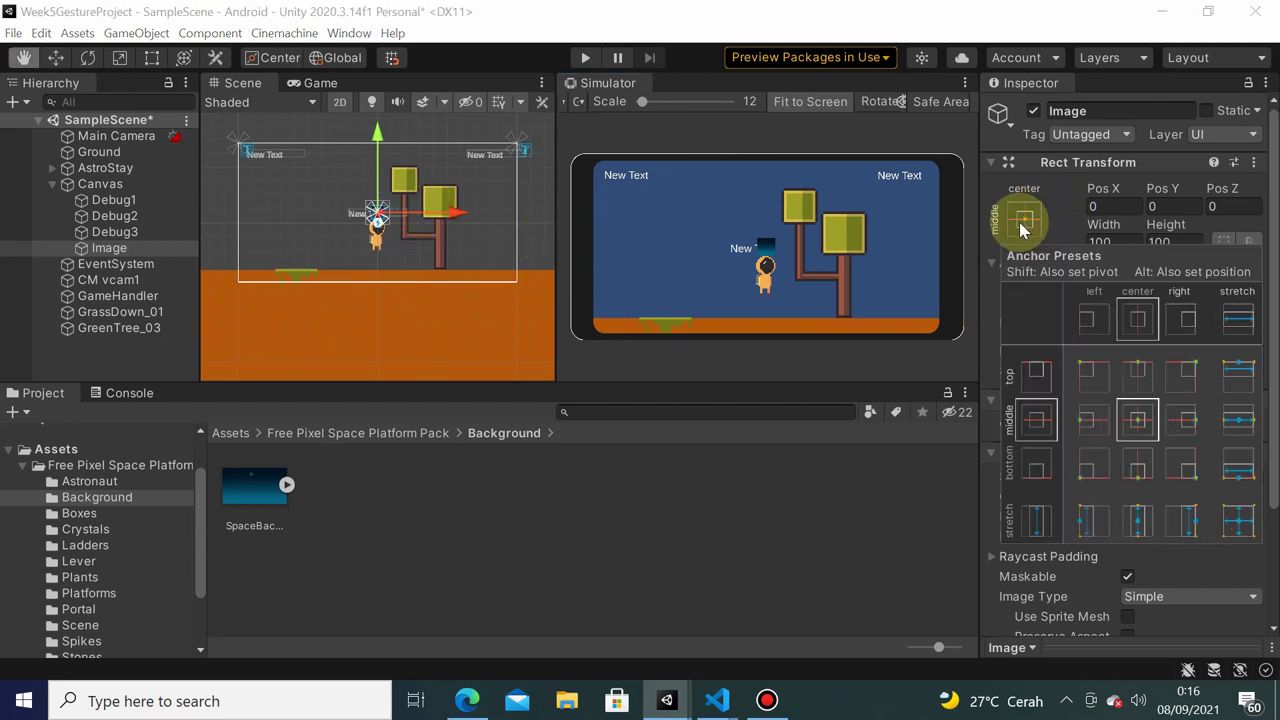
alt+shift+click(1232, 530)
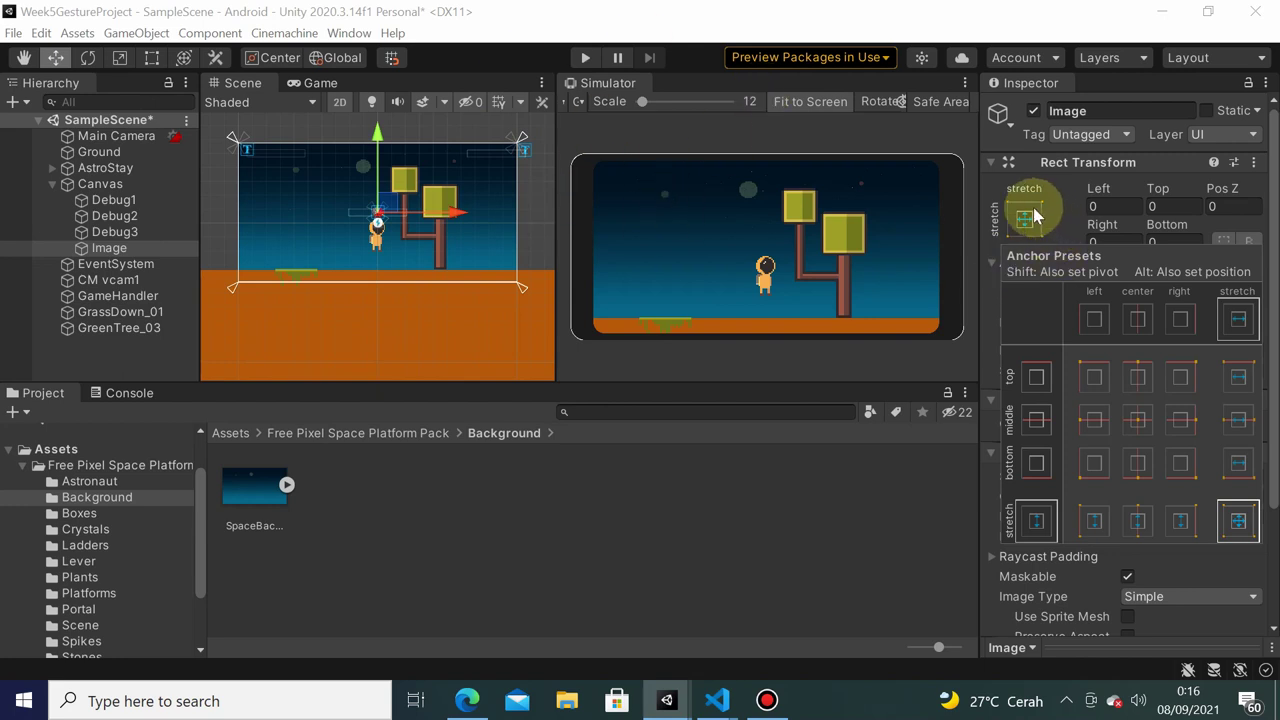
- Play-test the background, then move Image to the top of Canvas's children
click(585, 57)
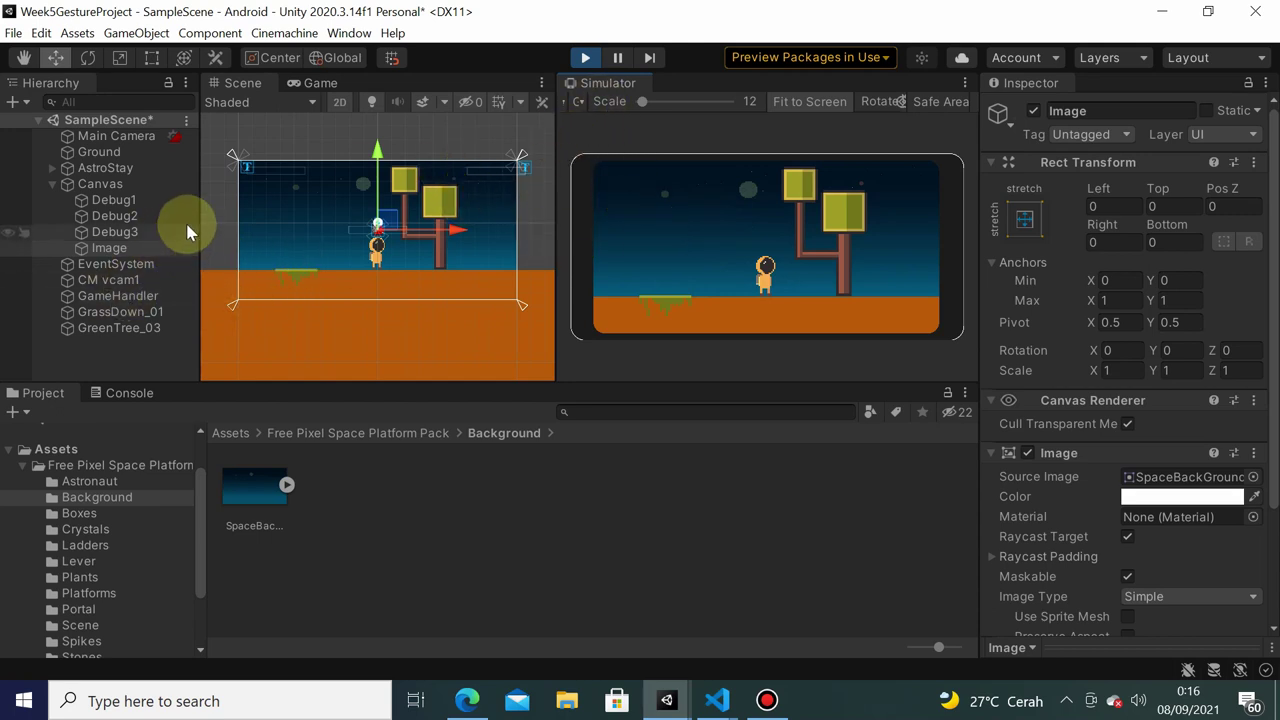
click(597, 57)
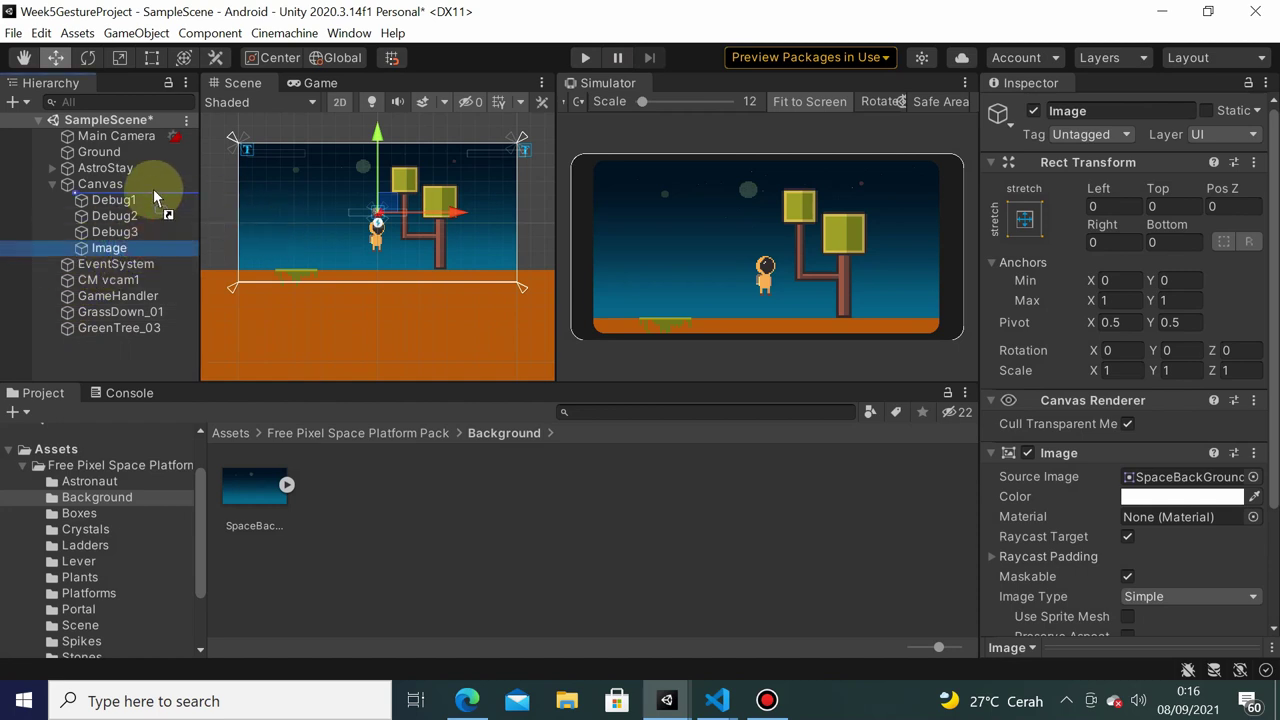
drag(150, 205, 153, 189)
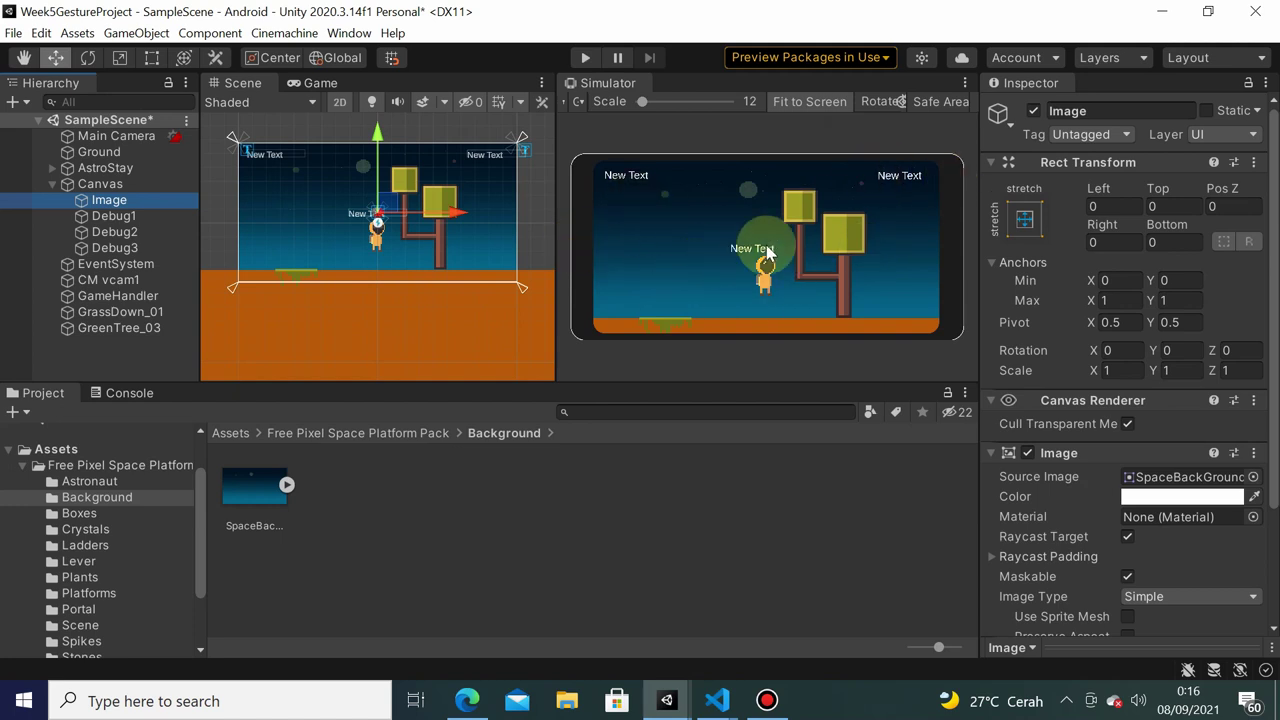
click(122, 169)
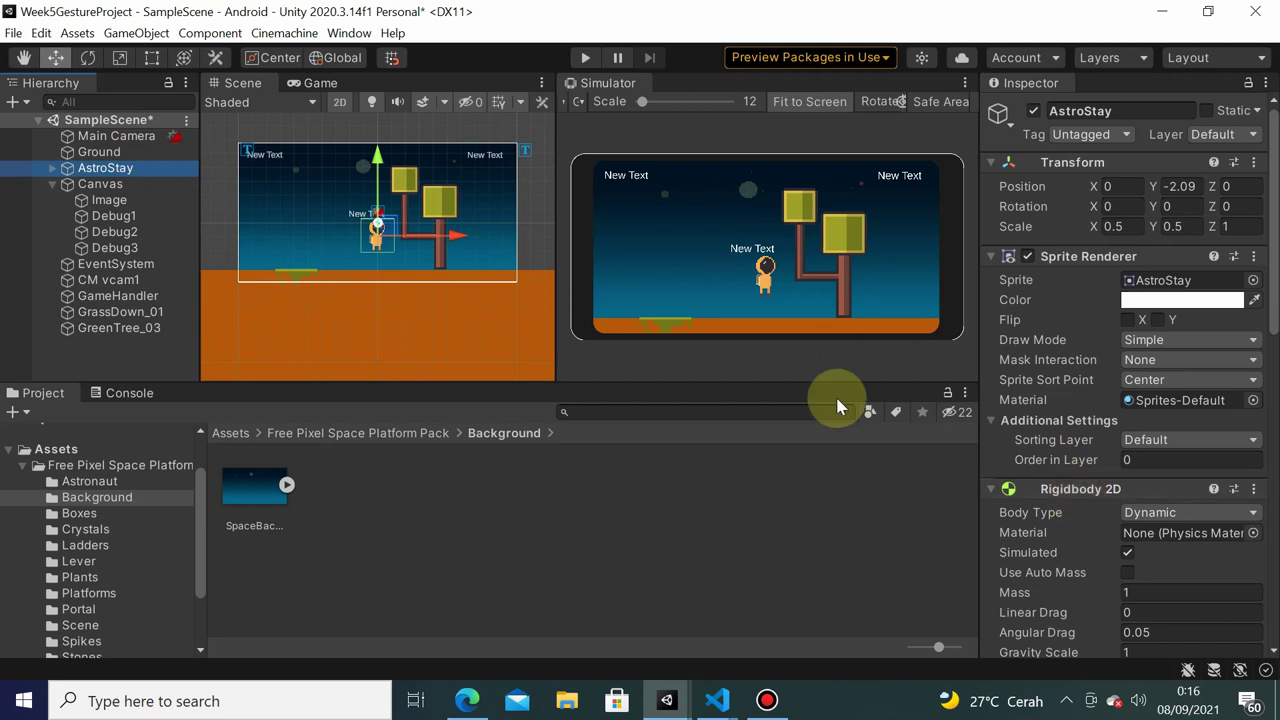
- Add an Animator component to AstroStay via an 'Anim' component search
scroll(1110, 470, down, 5)
scroll(1125, 490, down, 3)
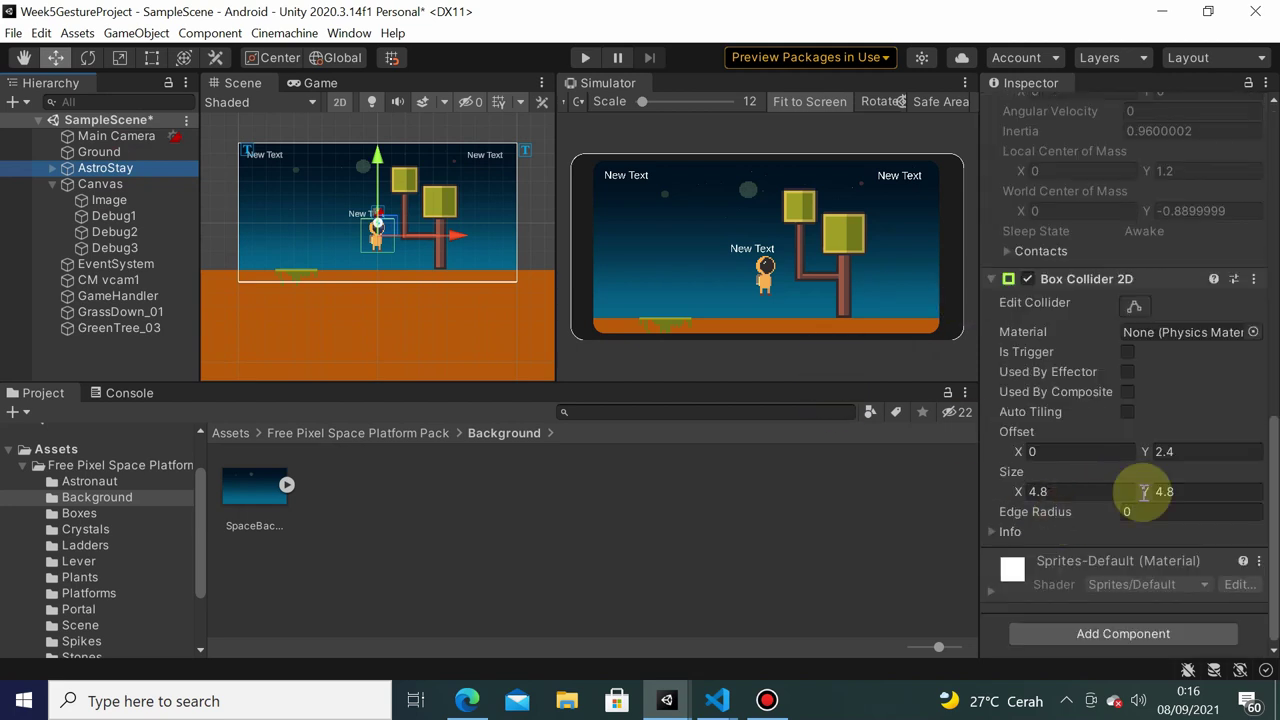
click(1110, 634)
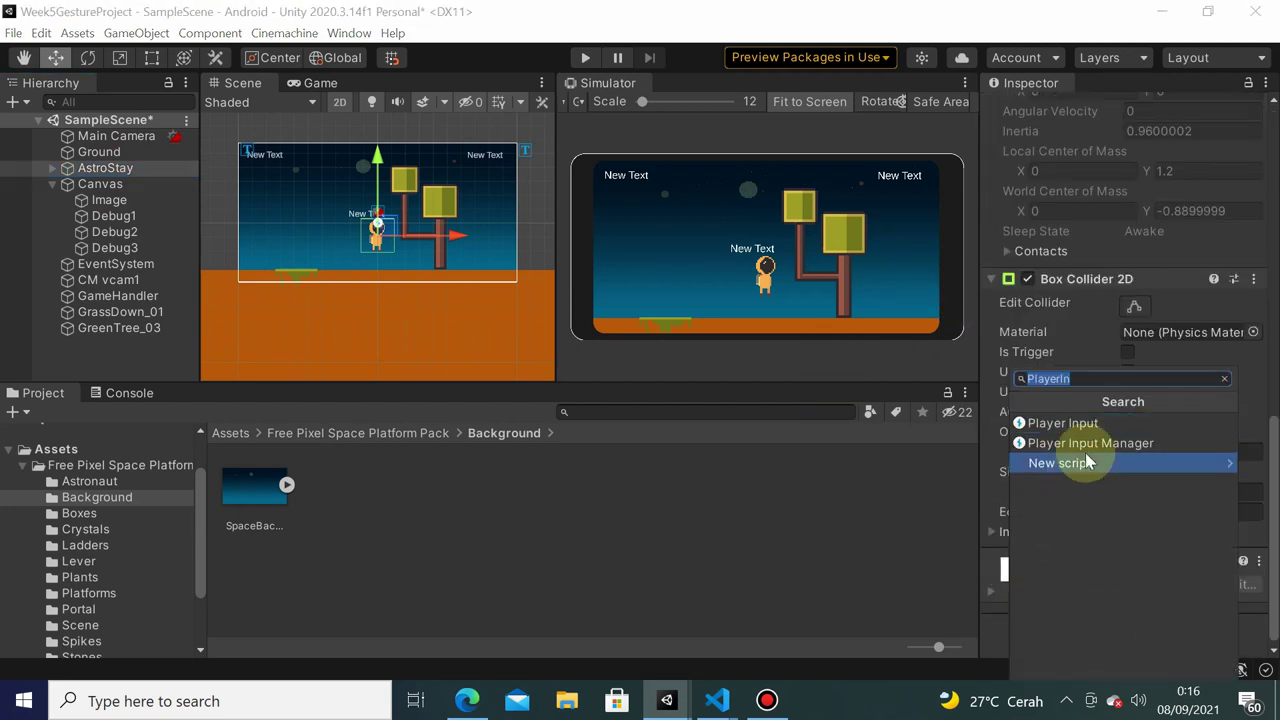
text(Anim)
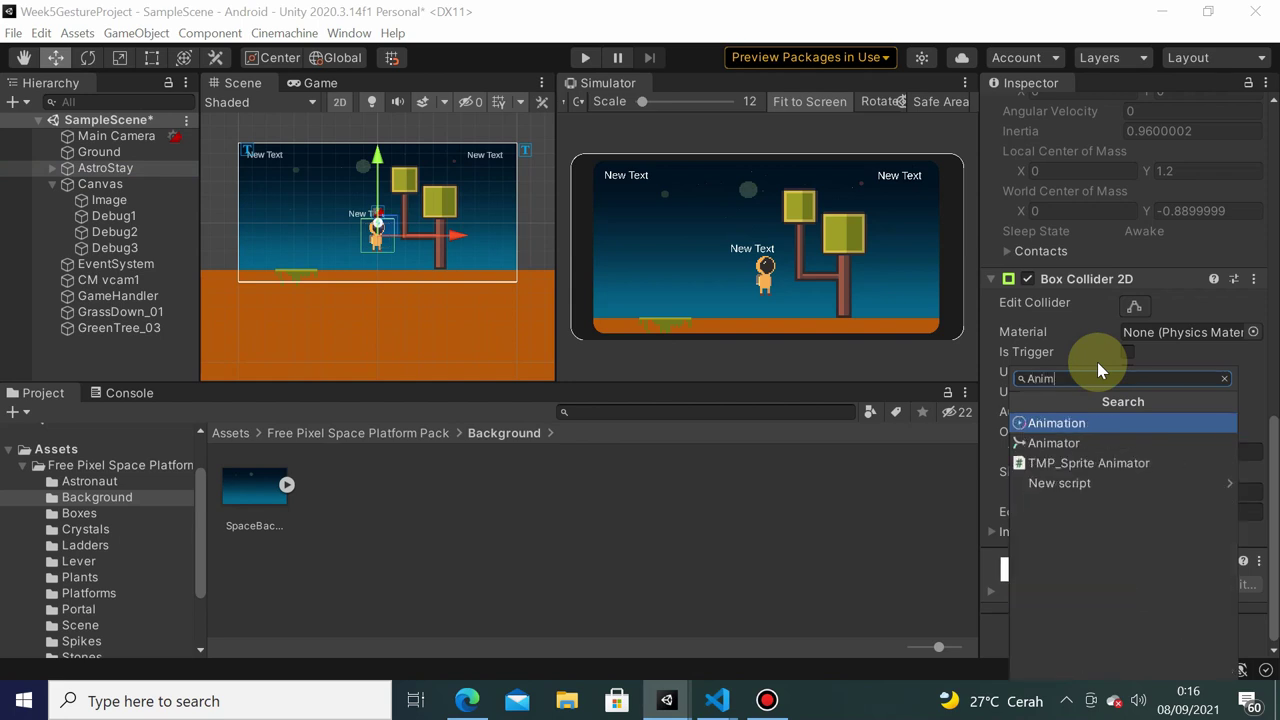
click(1106, 443)
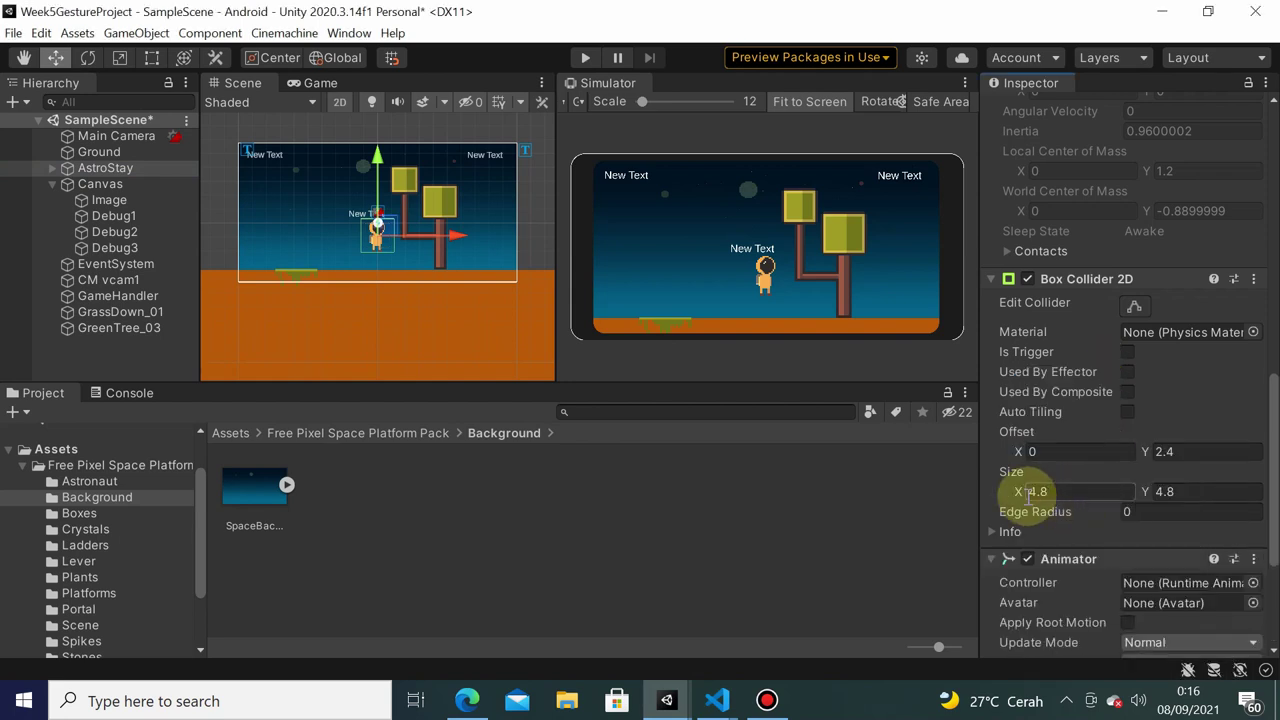
- Assign AstroWalk_0 from the Astronaut folder as the Animator's controller
click(155, 484)
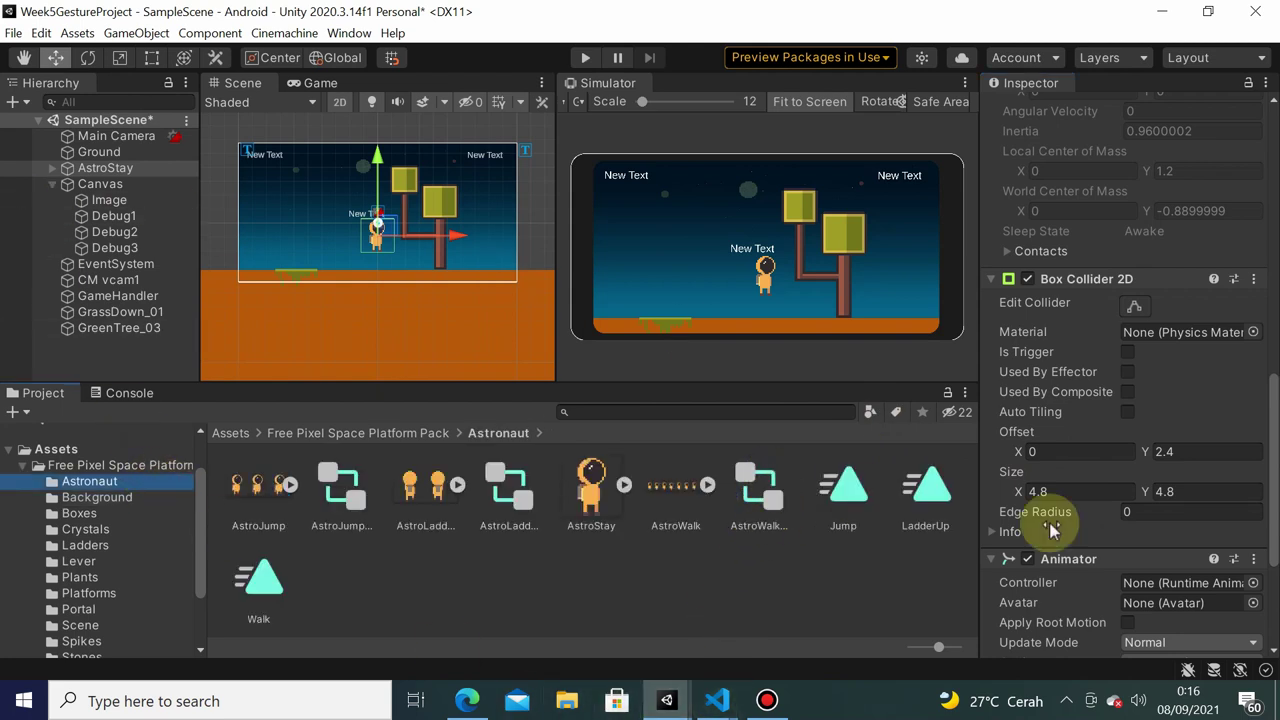
scroll(1060, 520, down, 5)
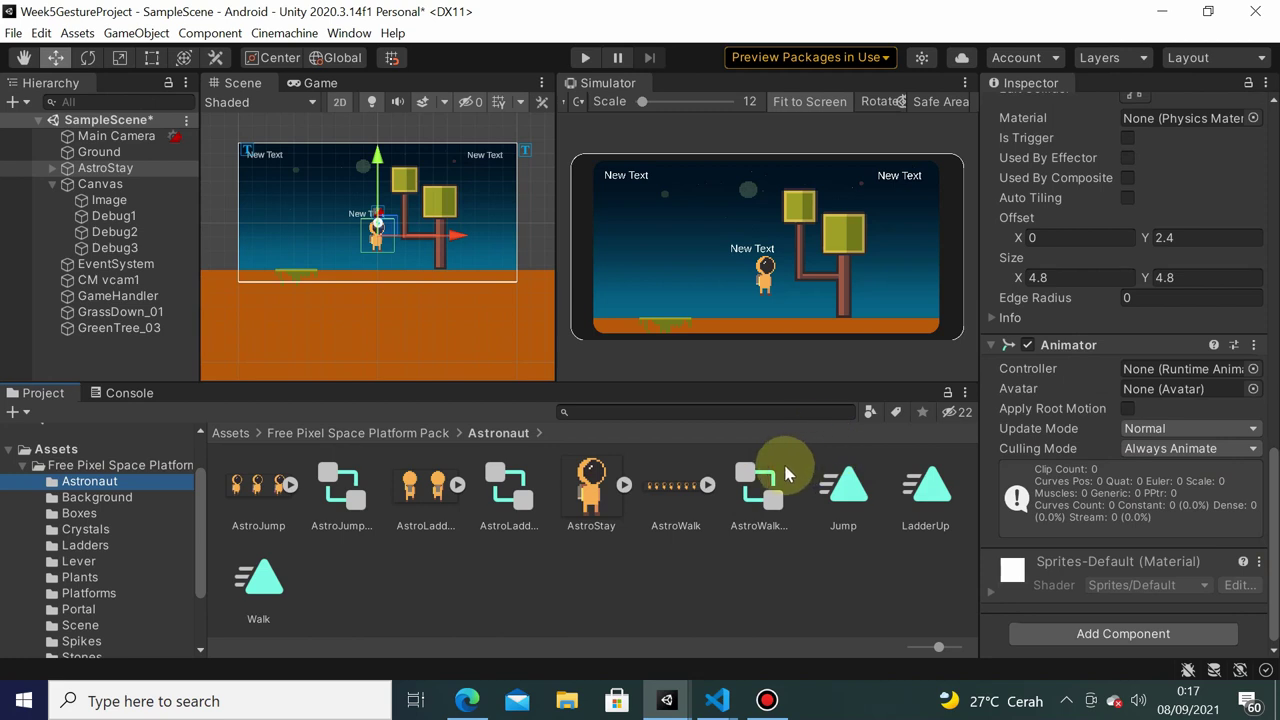
mouse_move(757, 486)
mouse_down()
mouse_move(767, 497)
mouse_move(1180, 376)
mouse_up()
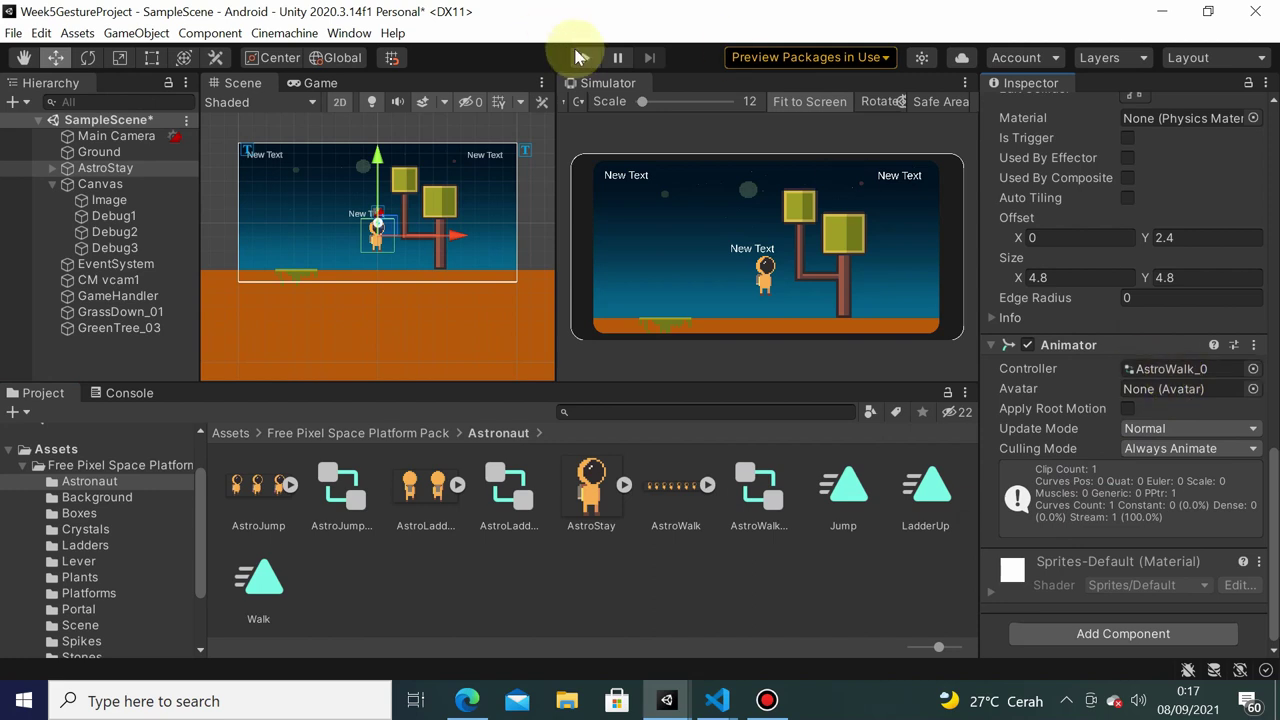
- Run the game, drag the Scene/Simulator splitter left to enlarge the preview, then stop
click(583, 58)
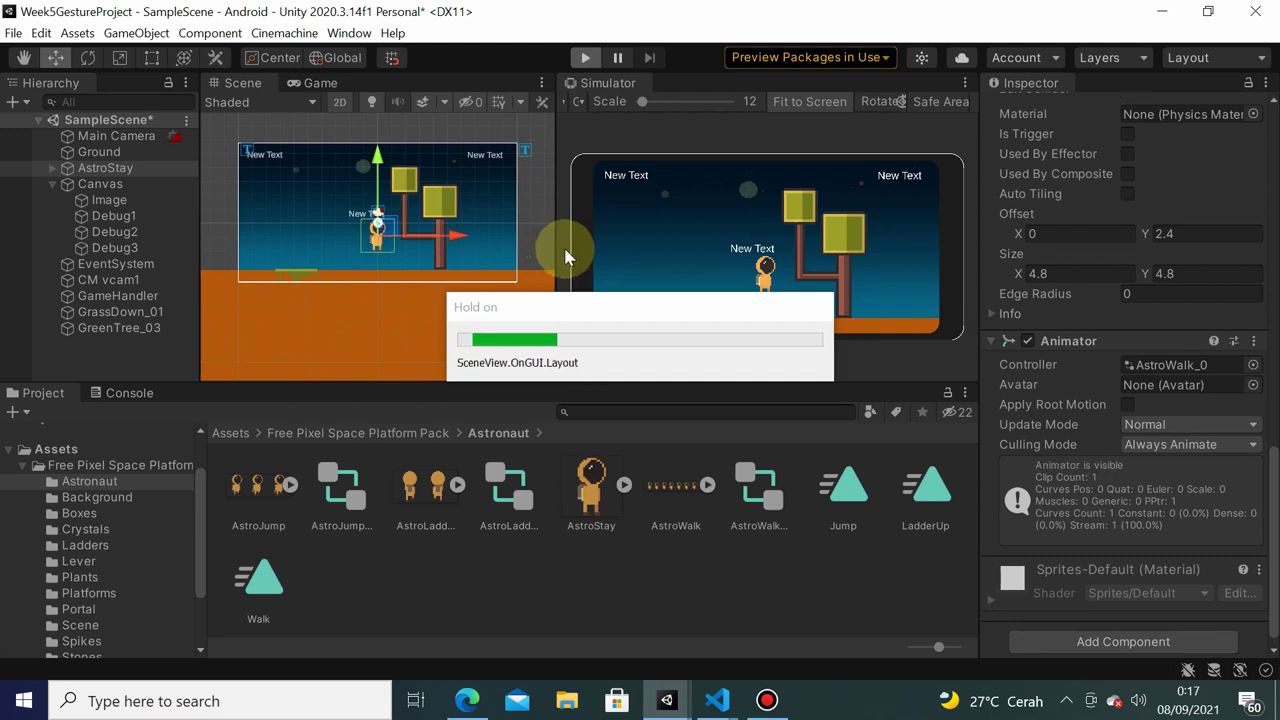
drag(555, 246, 405, 240)
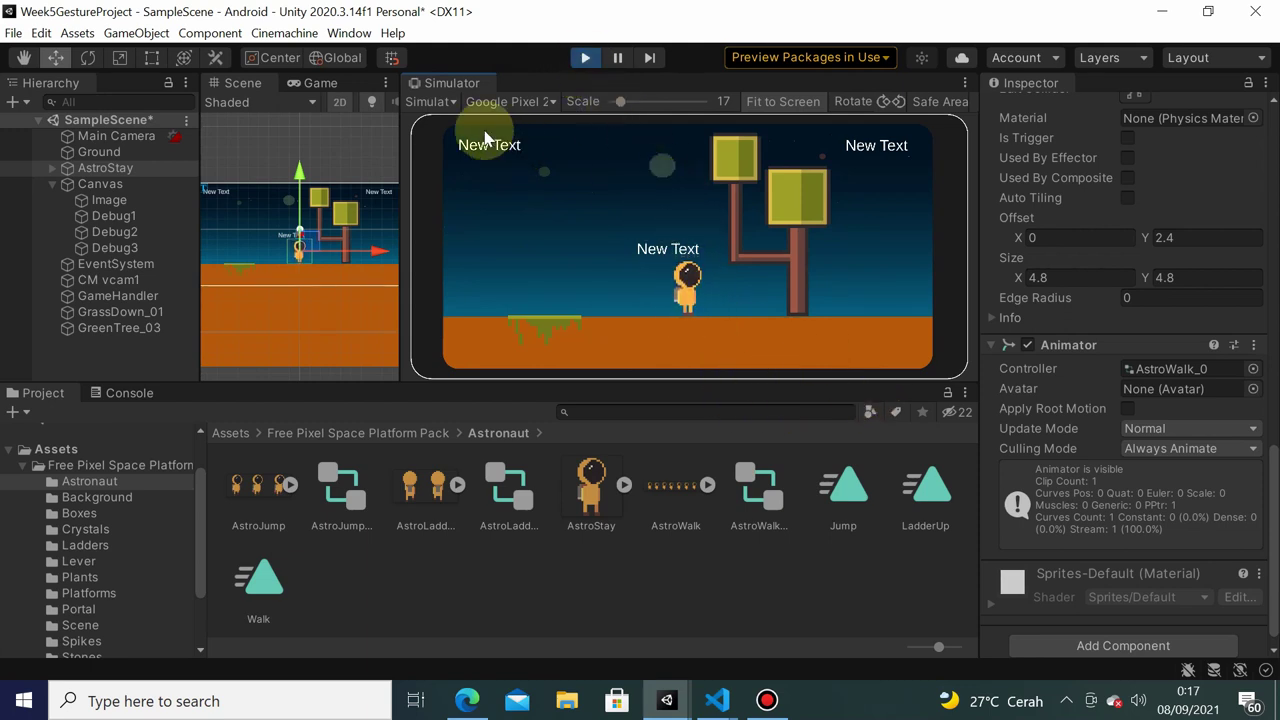
click(585, 57)
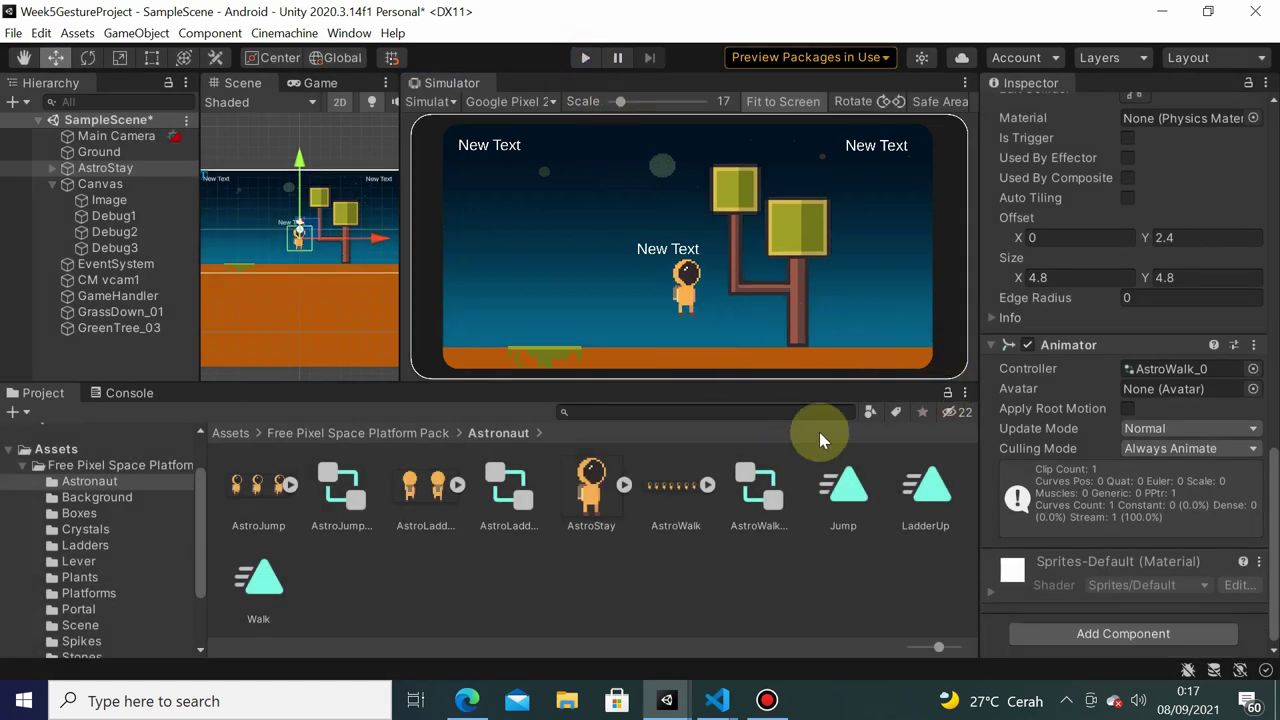
- Open AstroWalk_0 in a widened Animator window, place Walk beside Entry, and show Parameters
double_click(1150, 369)
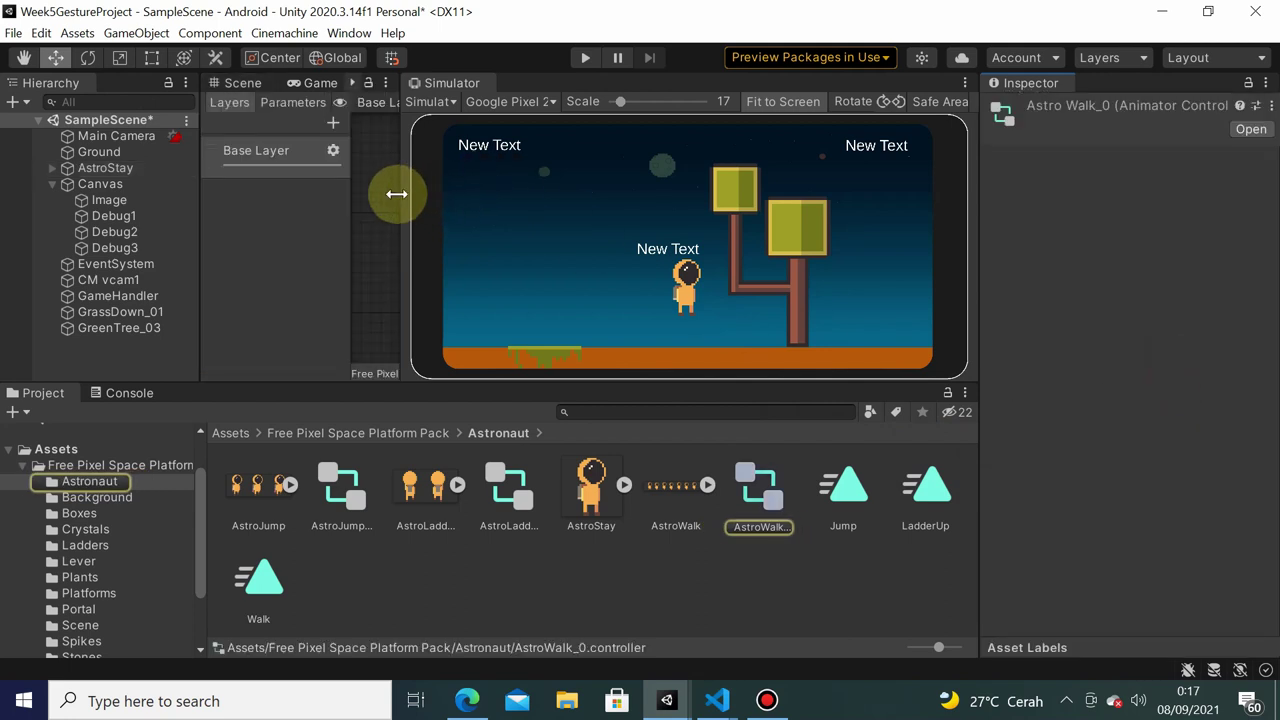
click(398, 193)
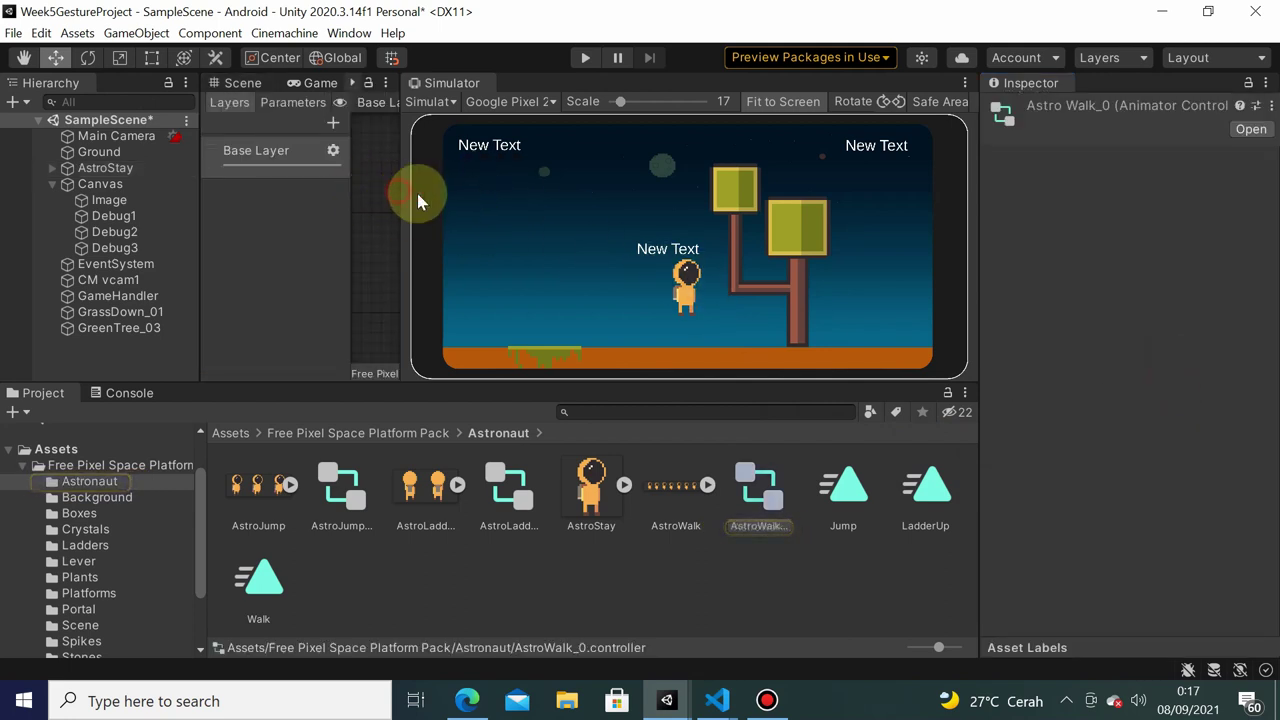
drag(399, 167, 772, 230)
scroll(650, 280, down, 2)
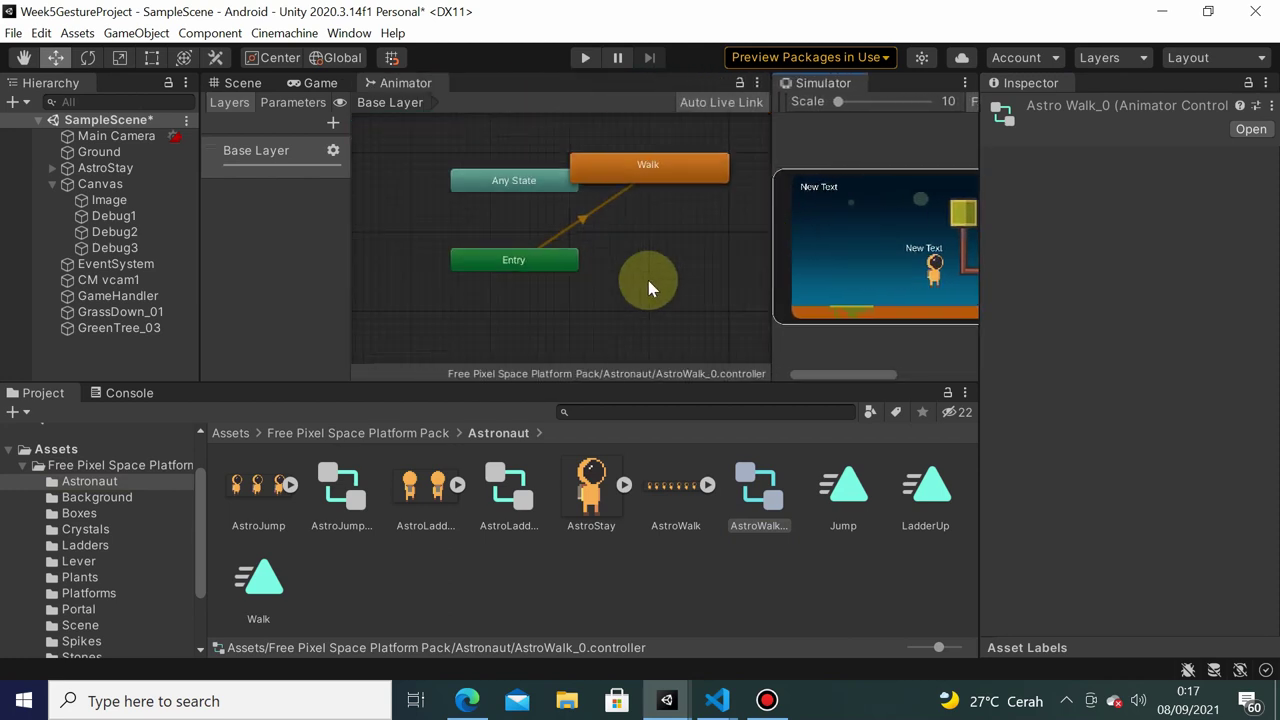
scroll(645, 275, down, 2)
scroll(600, 272, down, 2)
drag(589, 195, 622, 256)
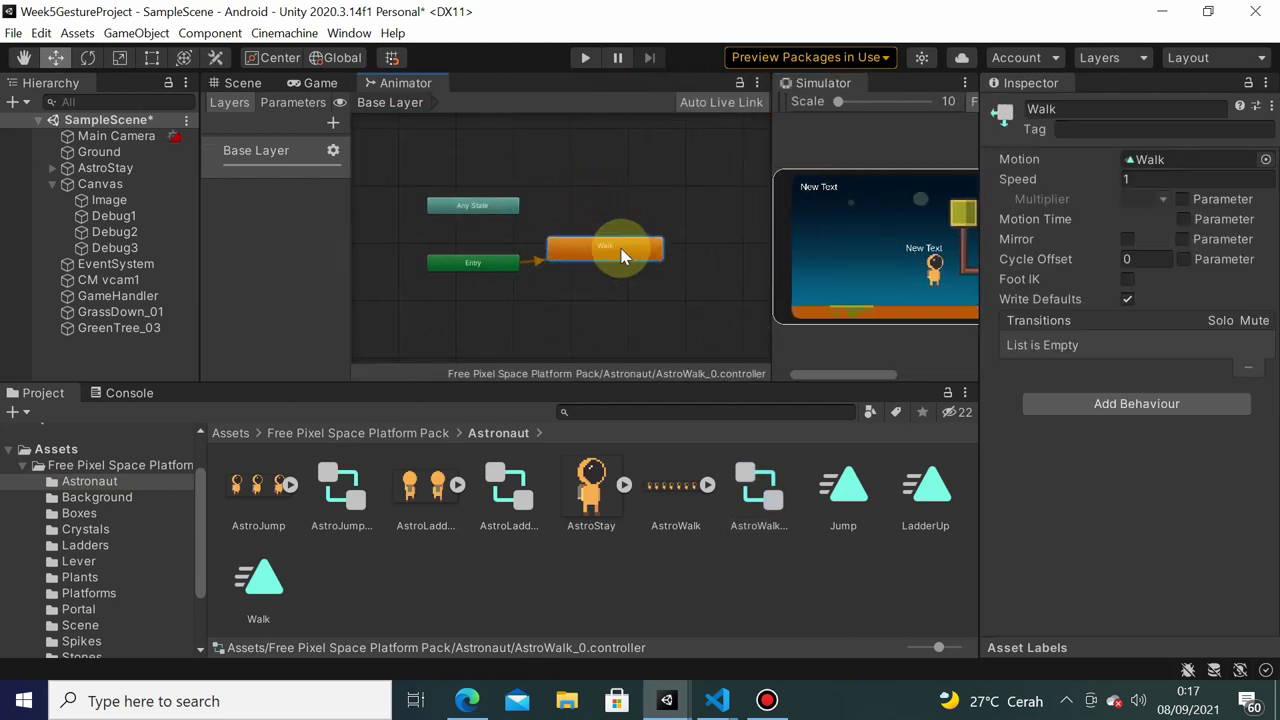
scroll(598, 255, up, 2)
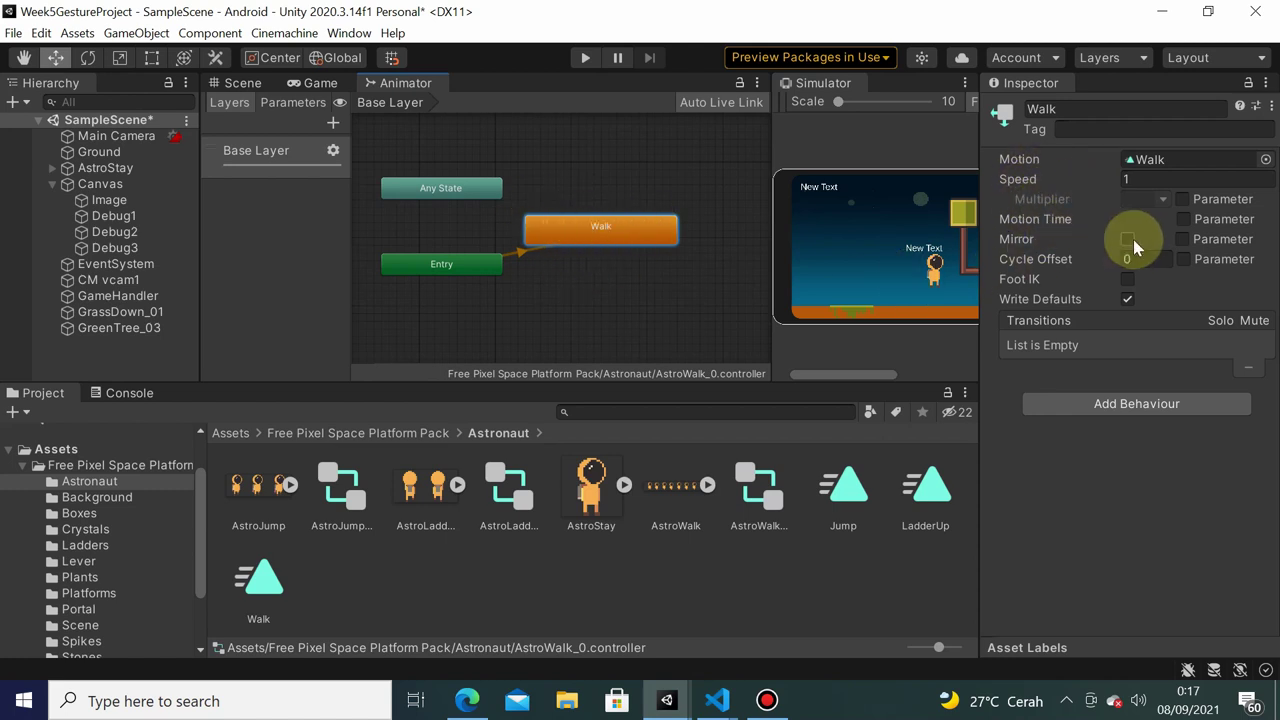
click(303, 105)
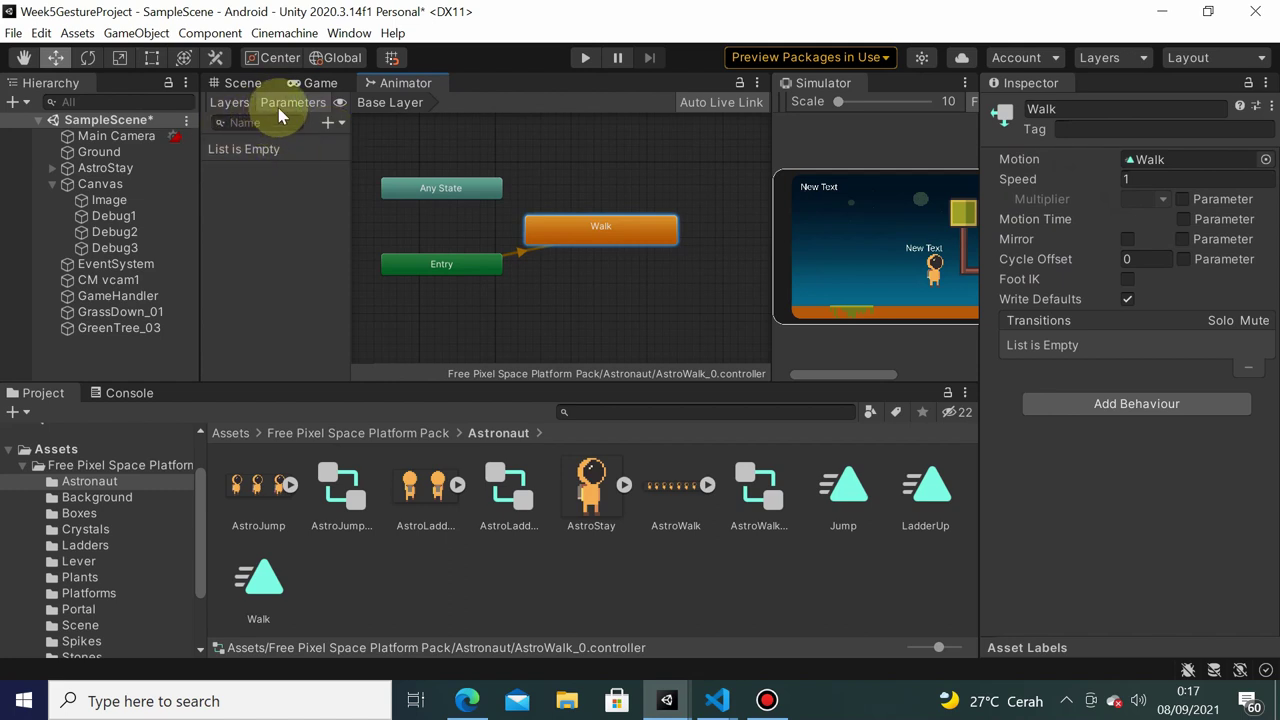
- Add a float parameter named Speed to the AstroWalk_0 controller
click(336, 123)
click(363, 140)
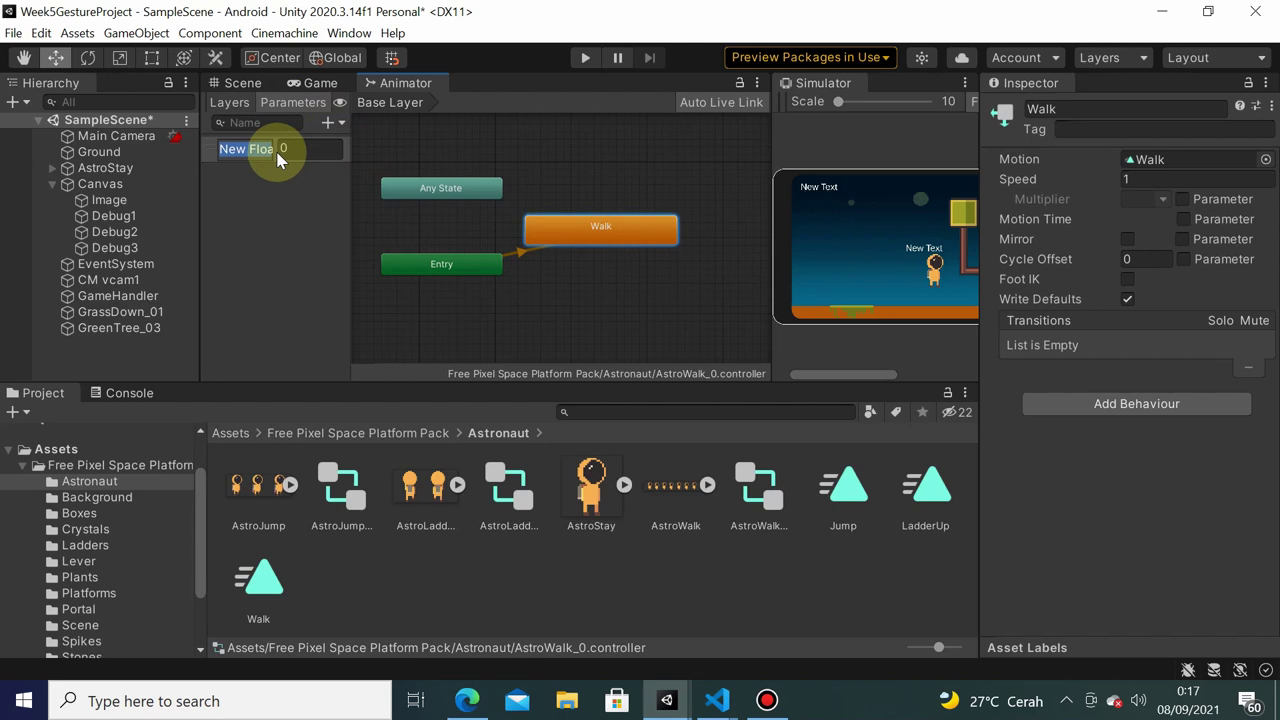
text(Speed)
key(Return)
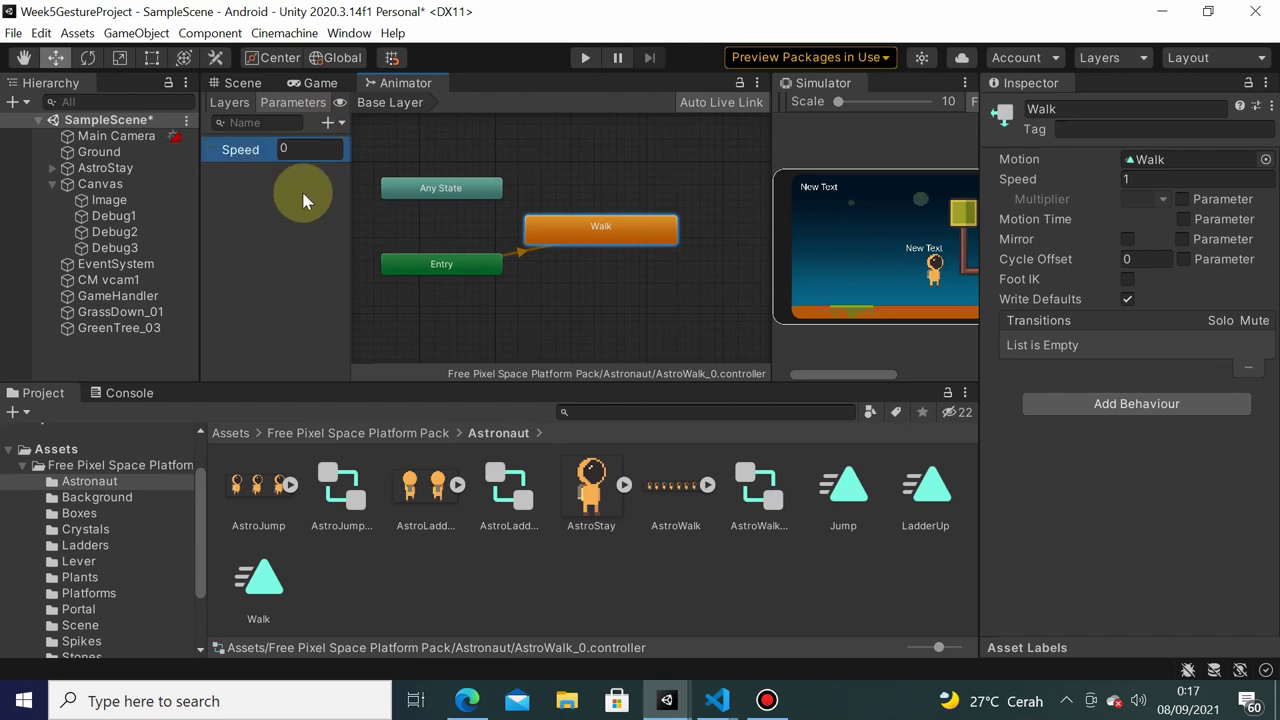
- Enable the Walk state's Multiplier Parameter and set it to Speed
drag(772, 217, 531, 188)
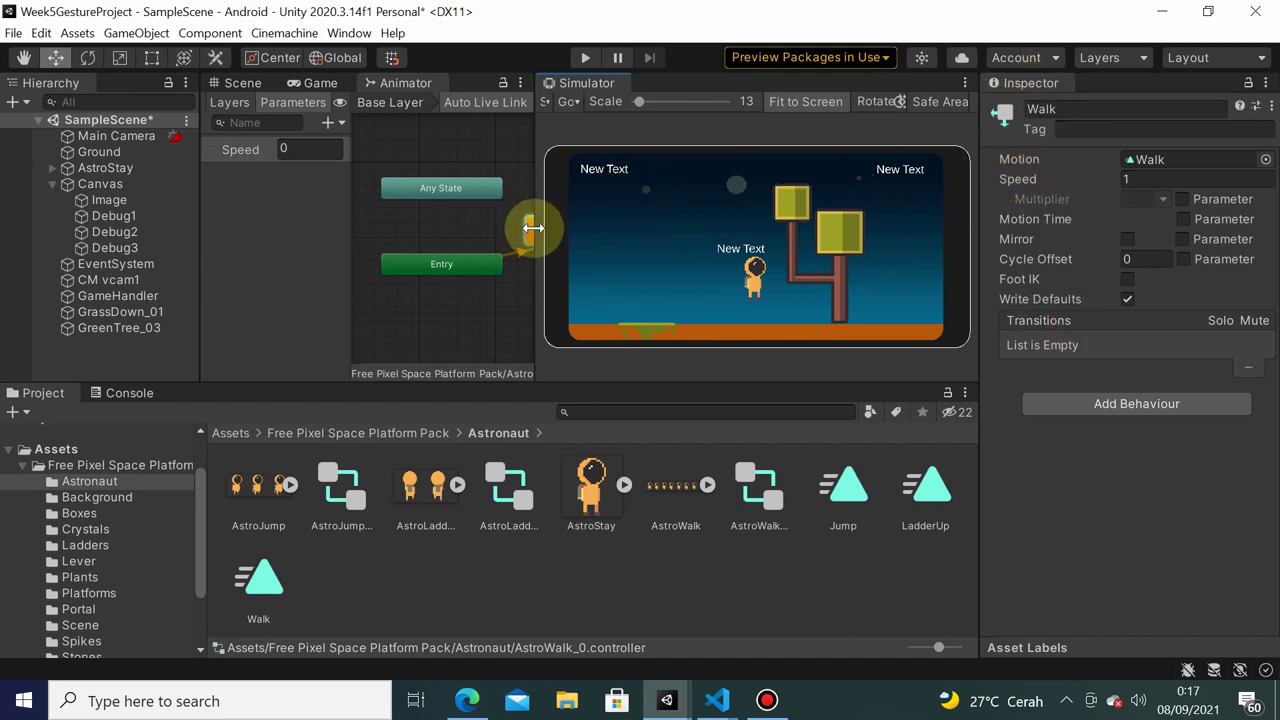
click(1182, 199)
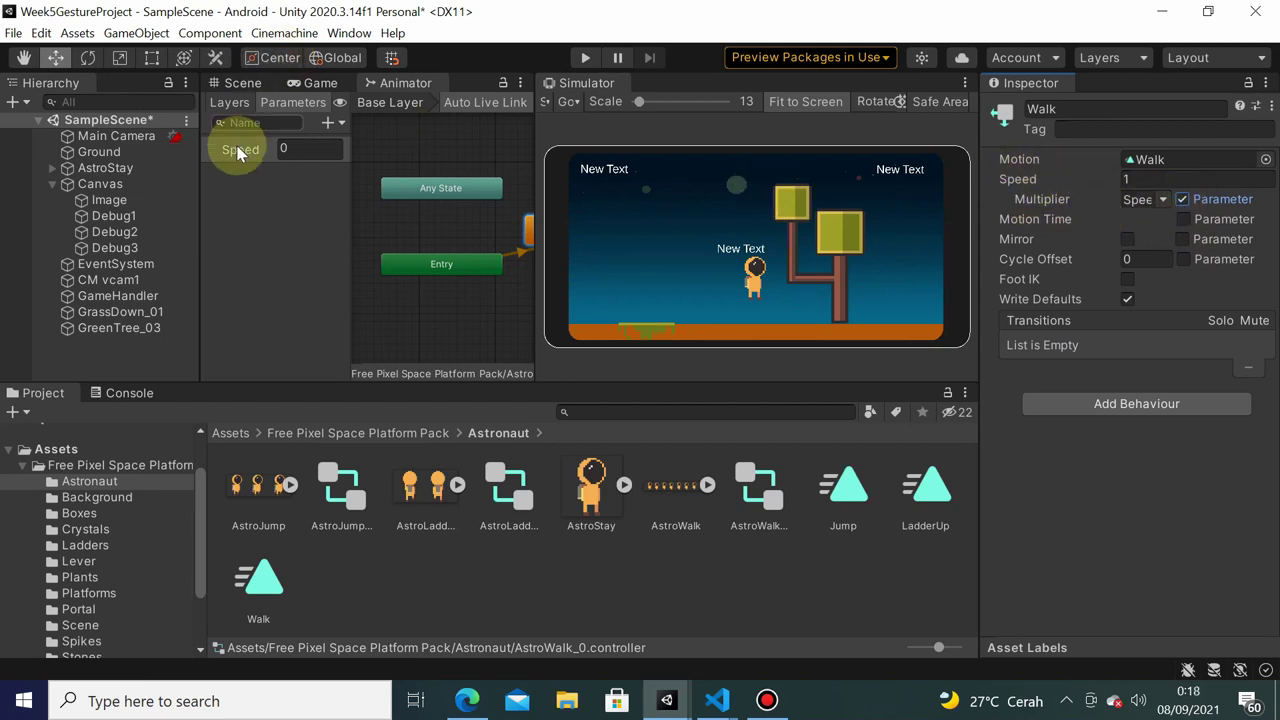
click(1162, 200)
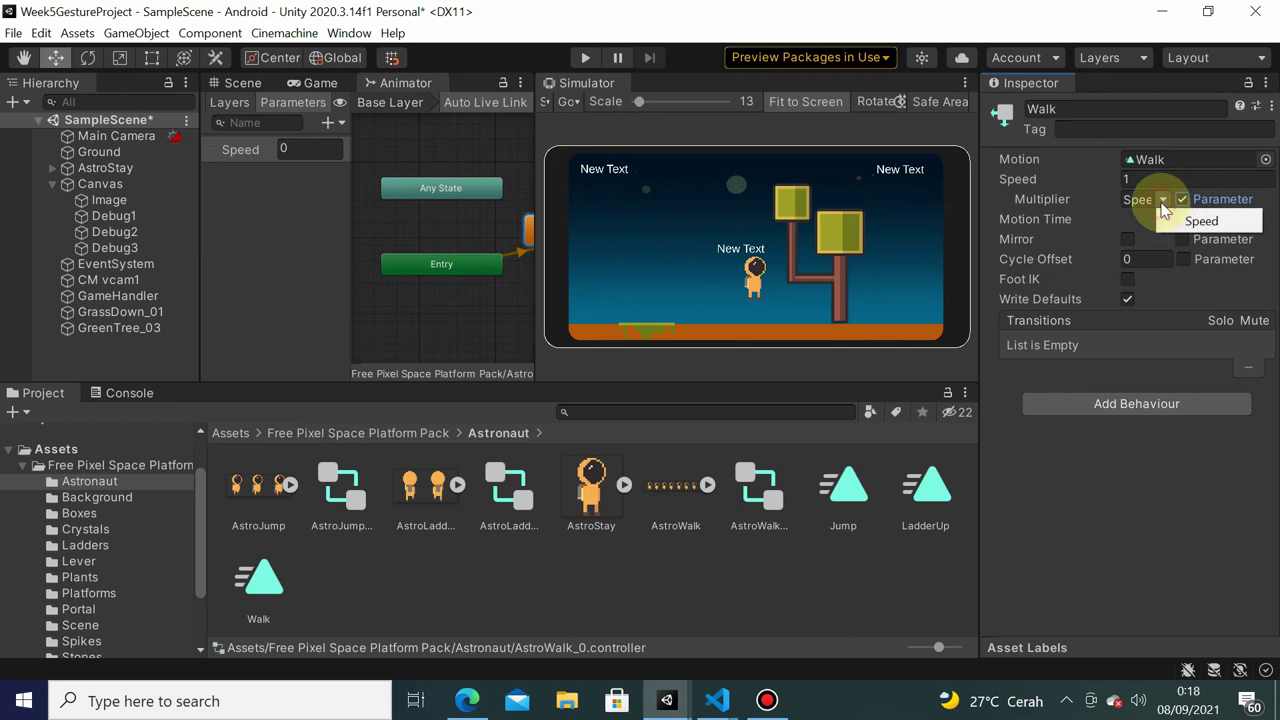
click(1200, 220)
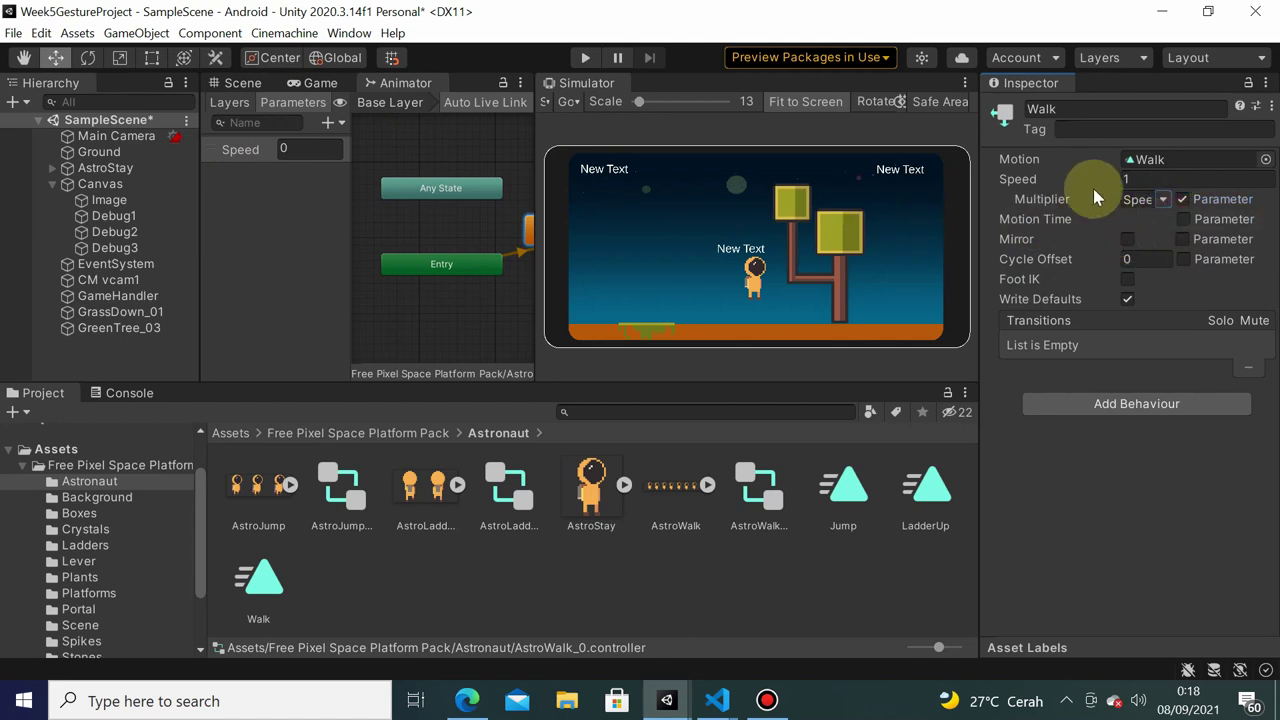
click(585, 57)
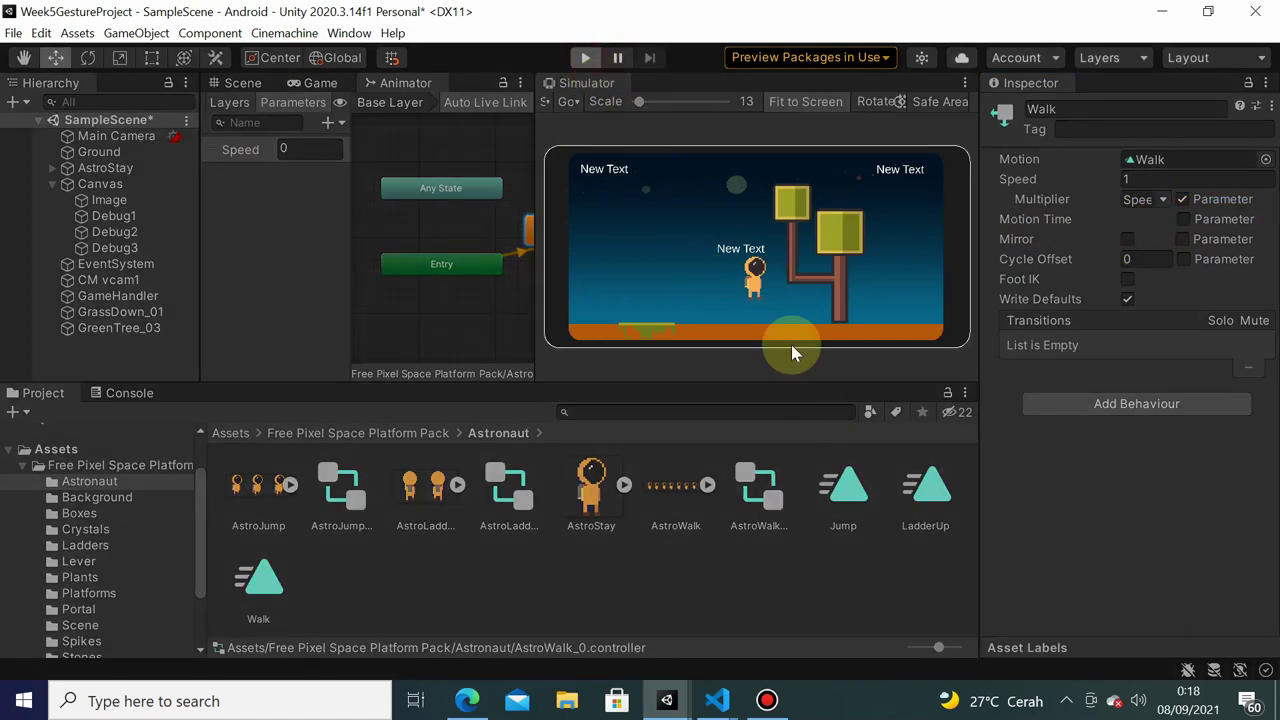
- Tap the astronaut and the surrounding game screen in the running Simulator
click(700, 251)
click(754, 313)
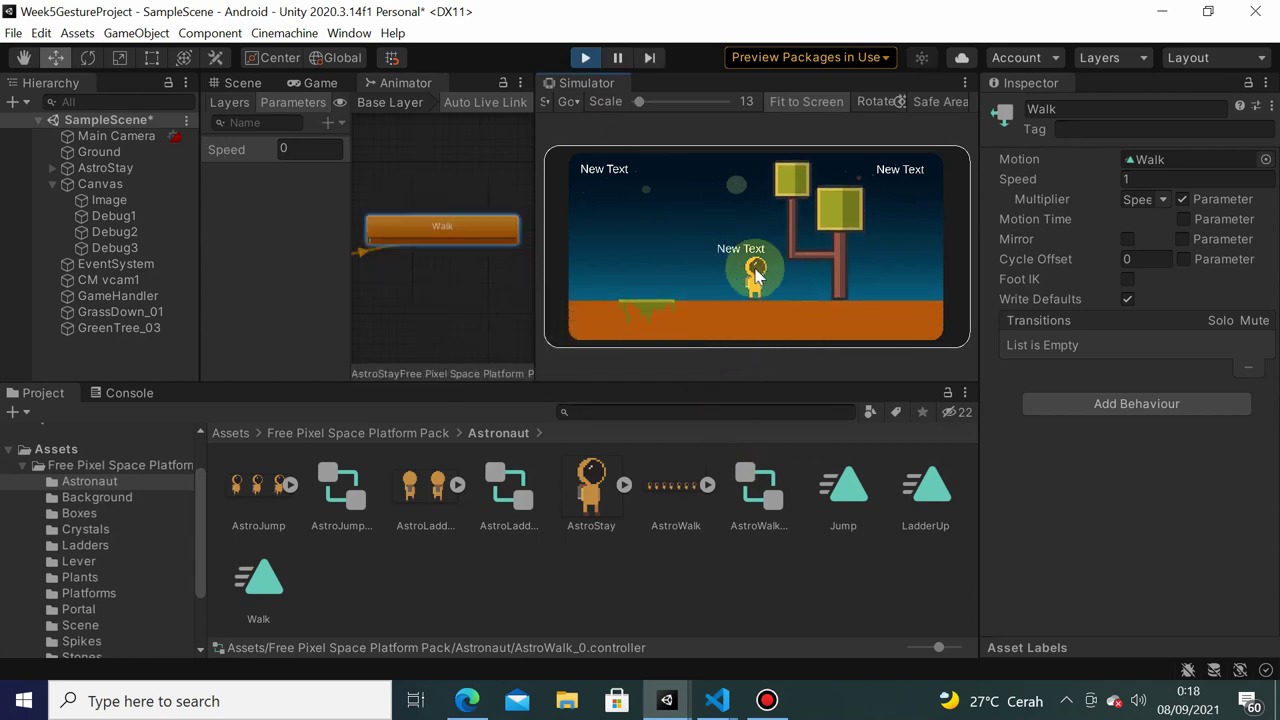
click(802, 277)
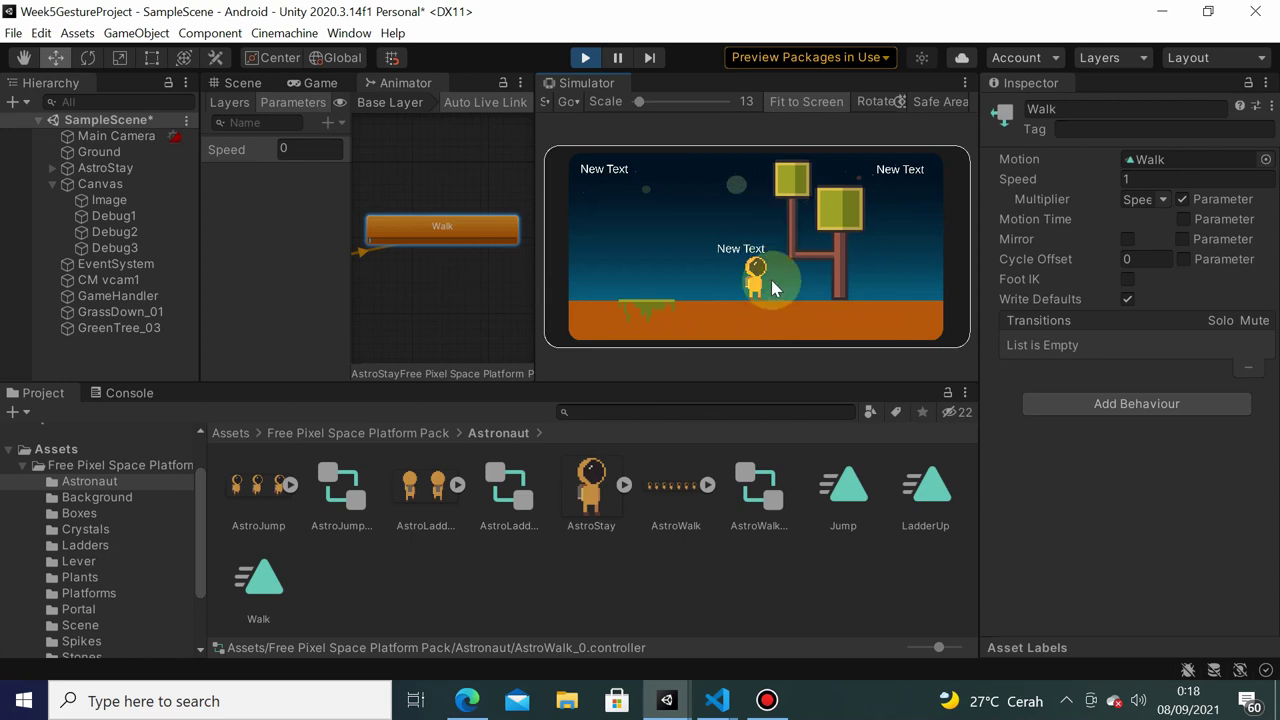
- Set the Speed parameter to 1, then 0.5, then 0, and stop the game
click(324, 151)
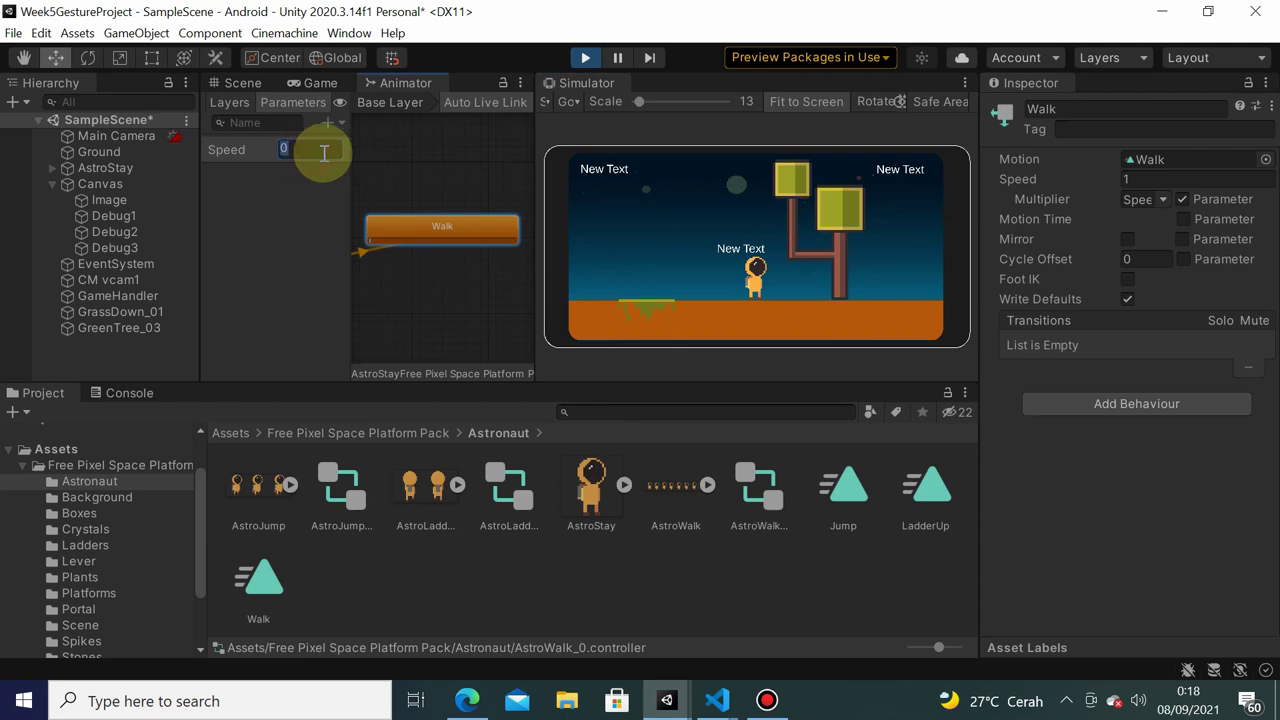
text(1)
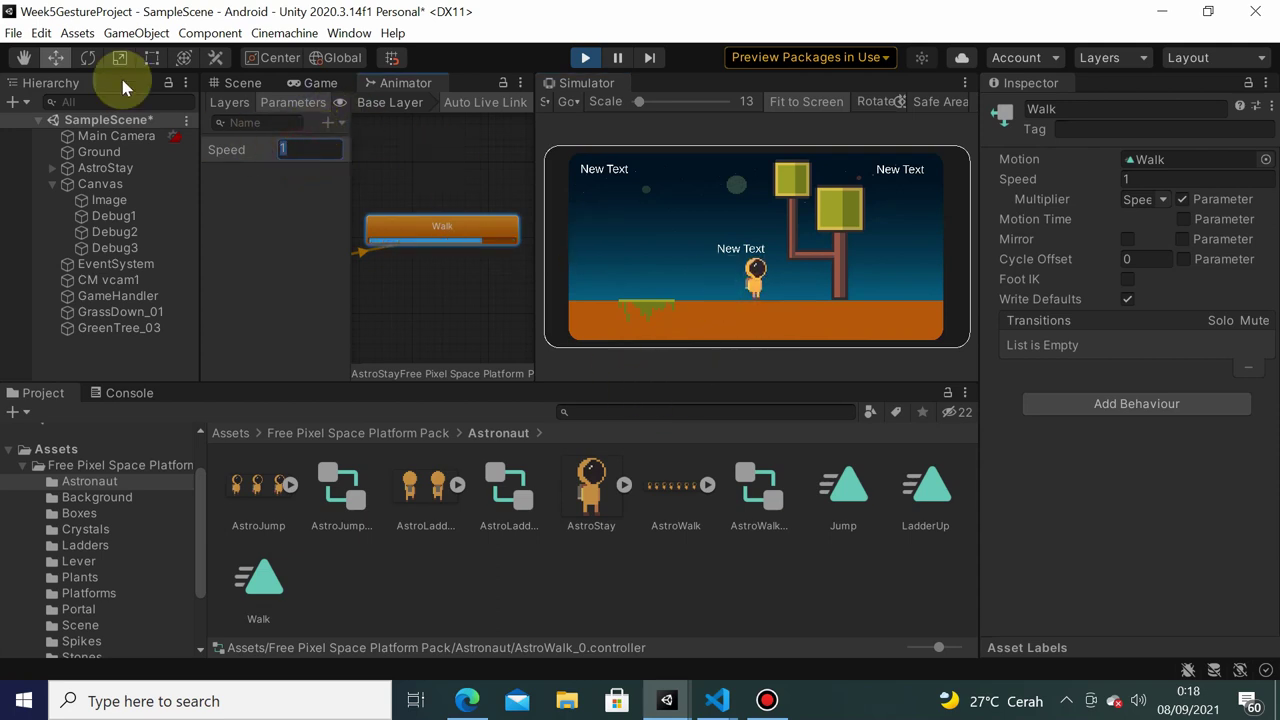
text(0.5)
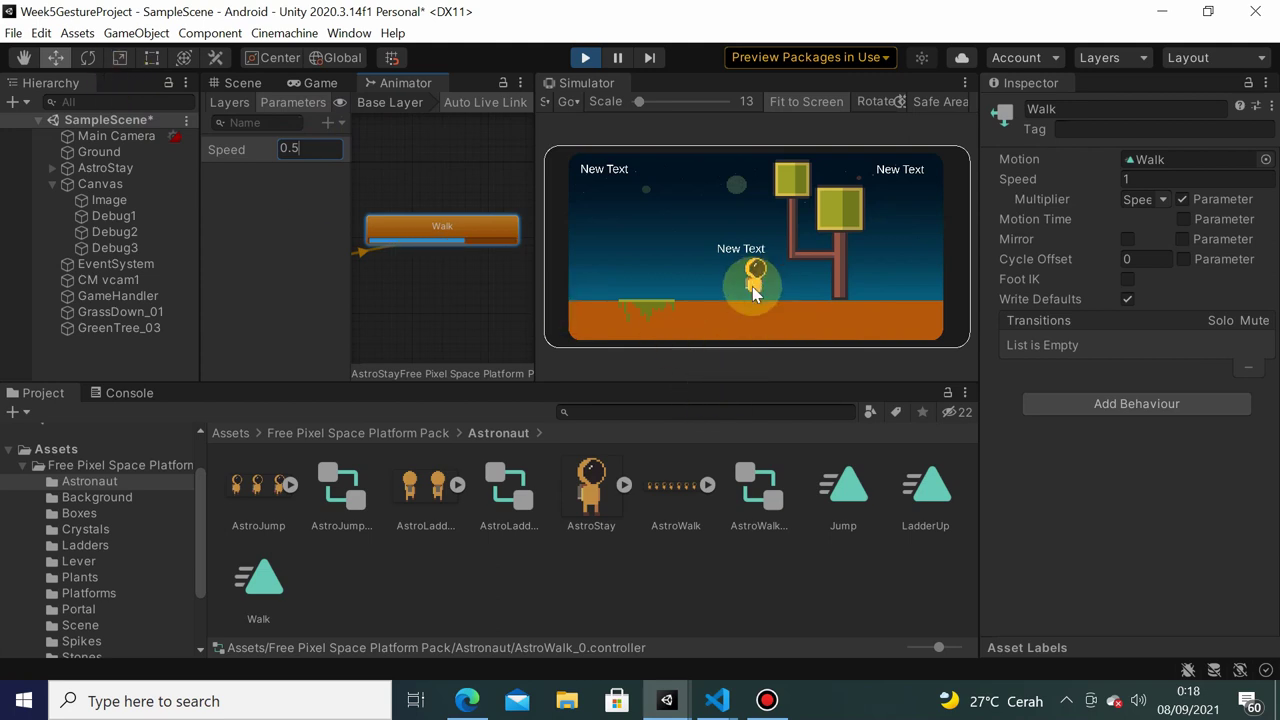
key(Return)
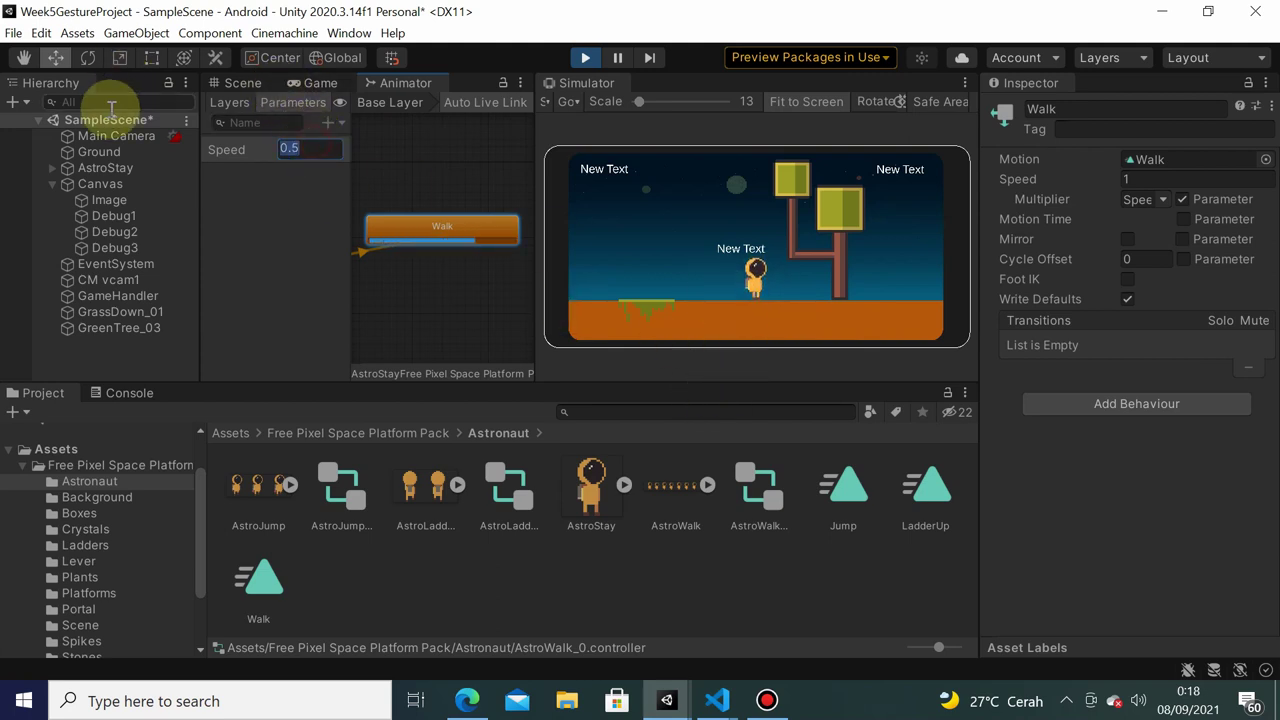
text(0)
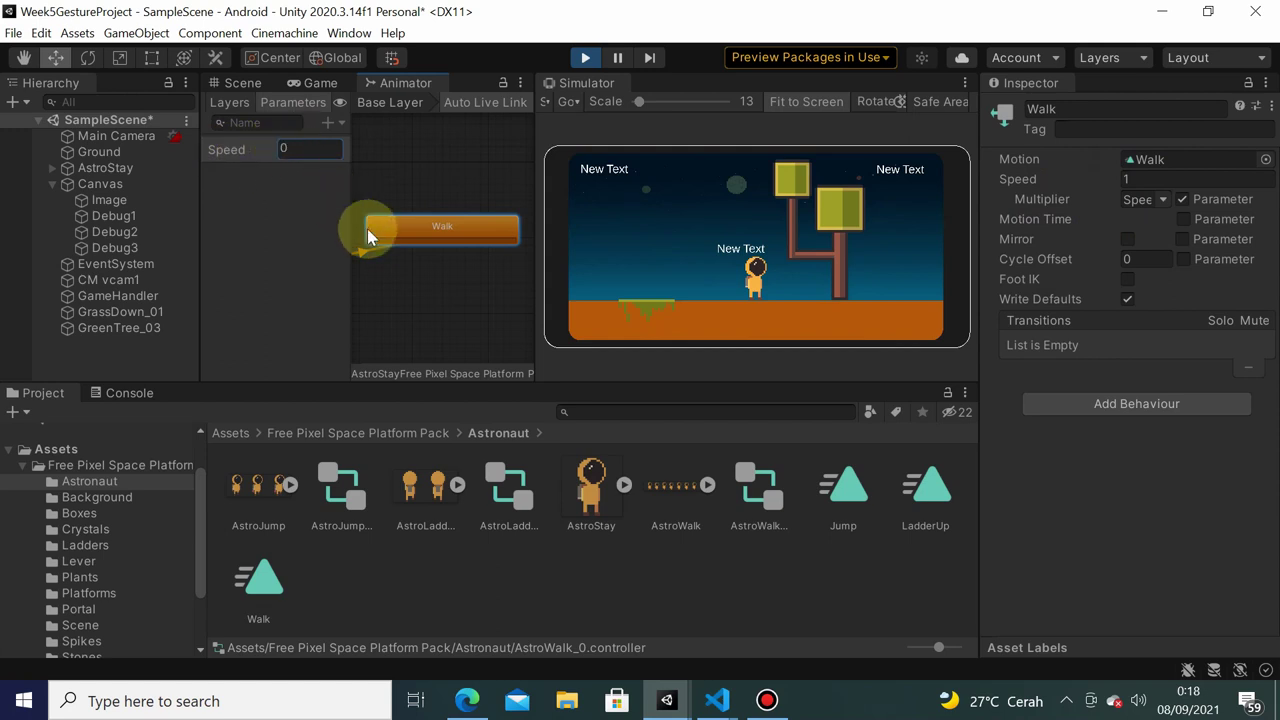
click(588, 59)
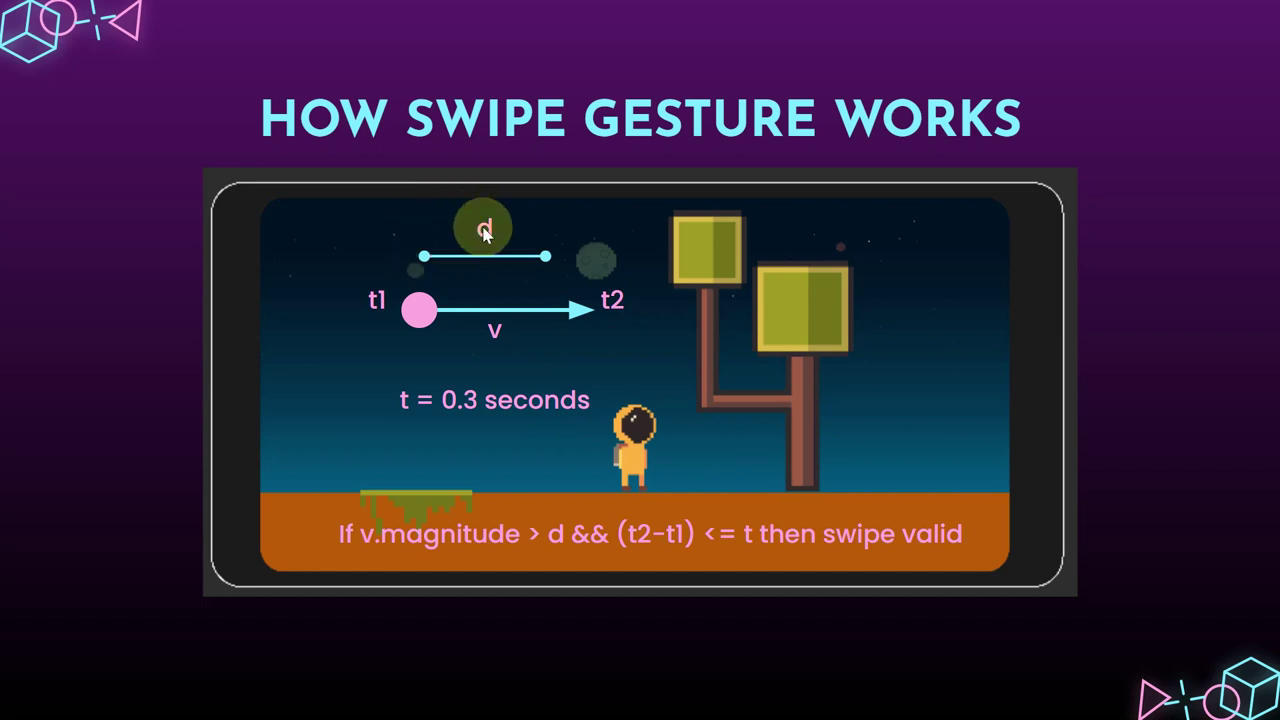
- Advance the slide to show 'If v.magnitude < d then swipe invalid' with a shorter v arrow
click(594, 493)
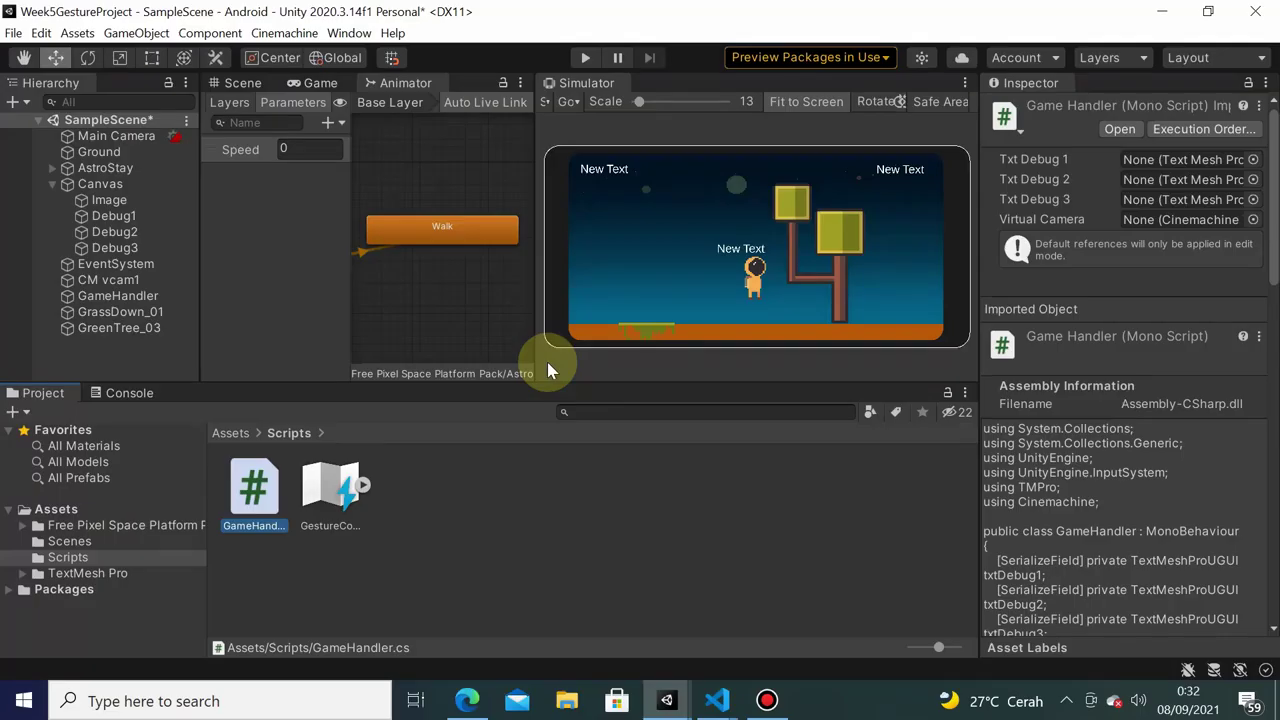
- Open the GestureControls input actions asset in the Input Actions editor
click(468, 525)
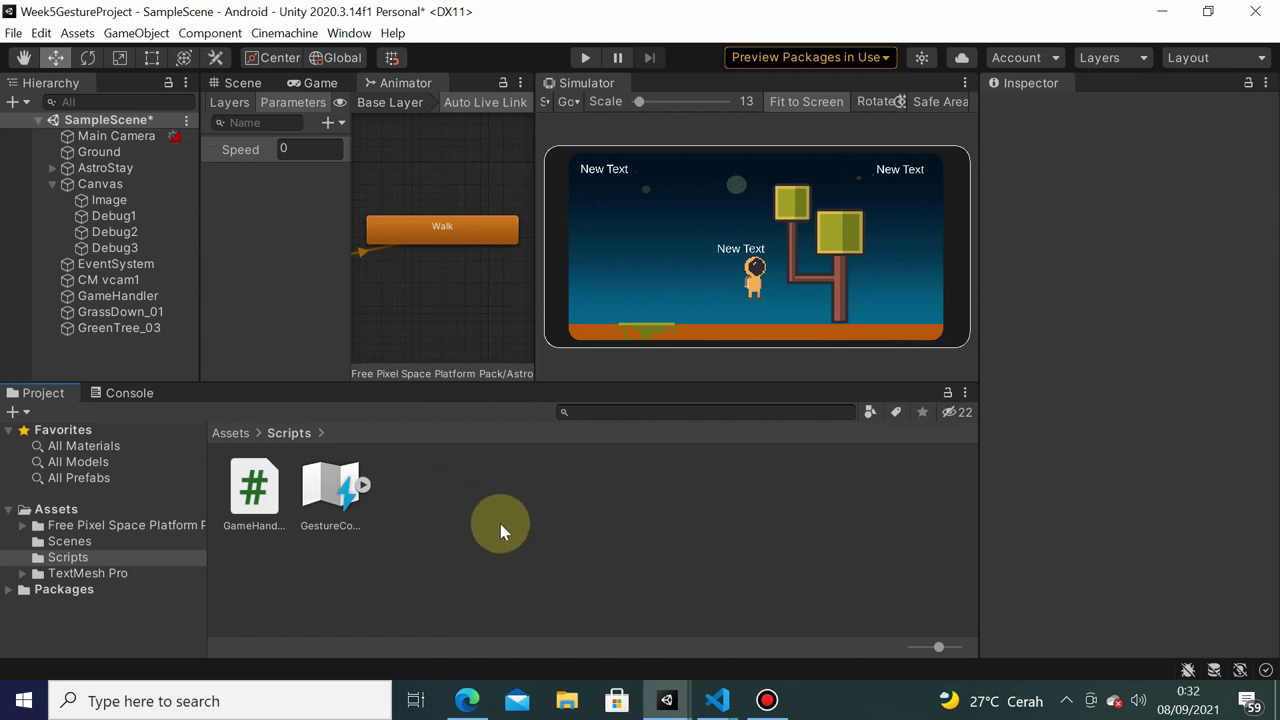
double_click(308, 469)
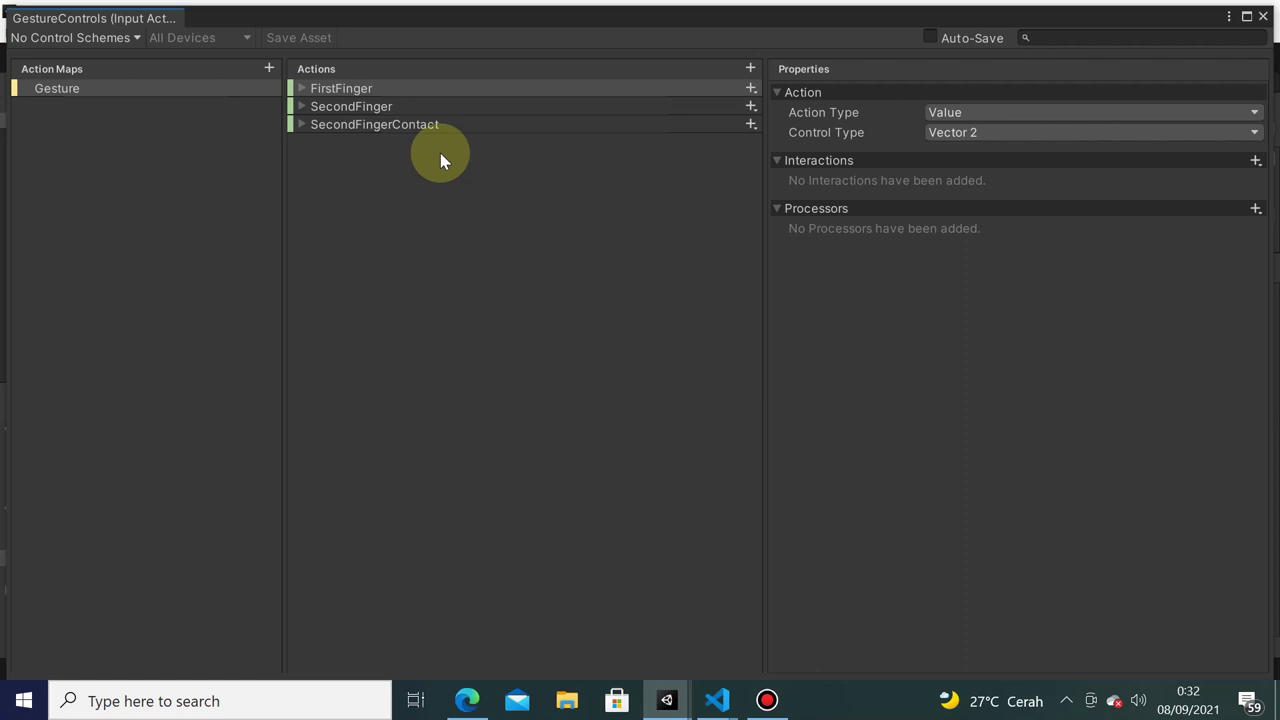
- Add a Button action named FirstFingerContact to the Gesture map and select it
click(302, 124)
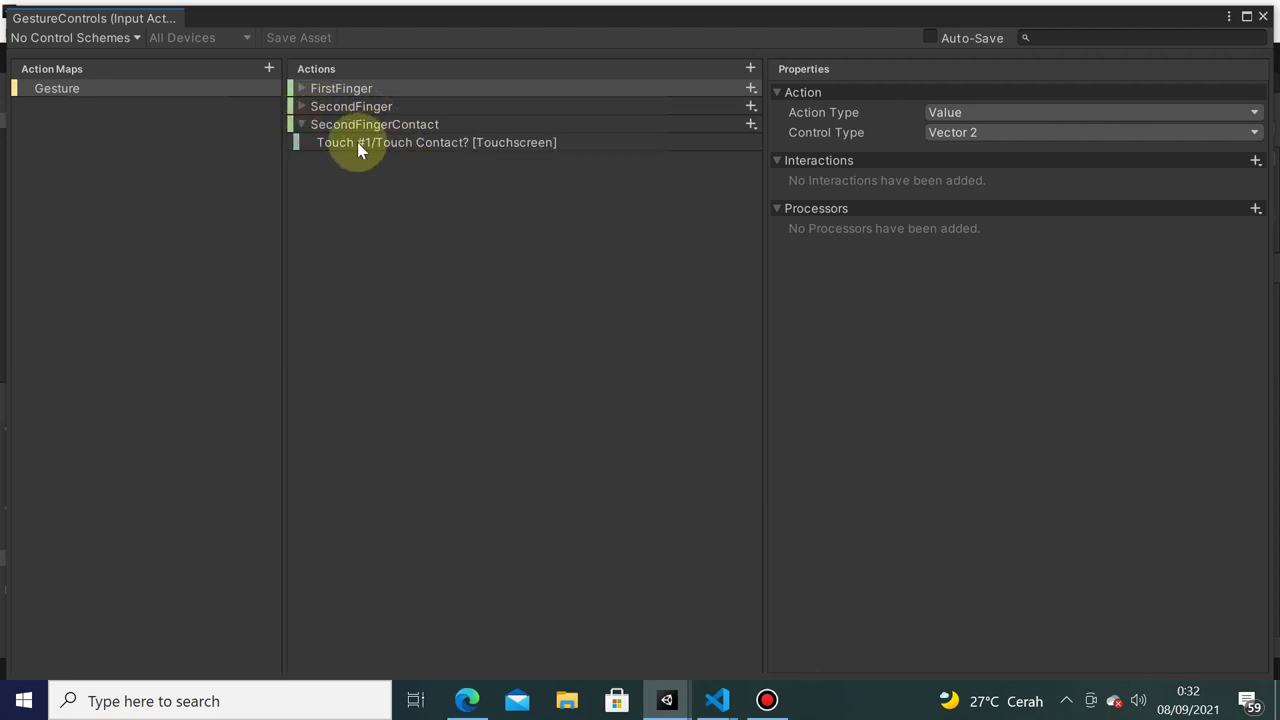
click(302, 125)
click(751, 68)
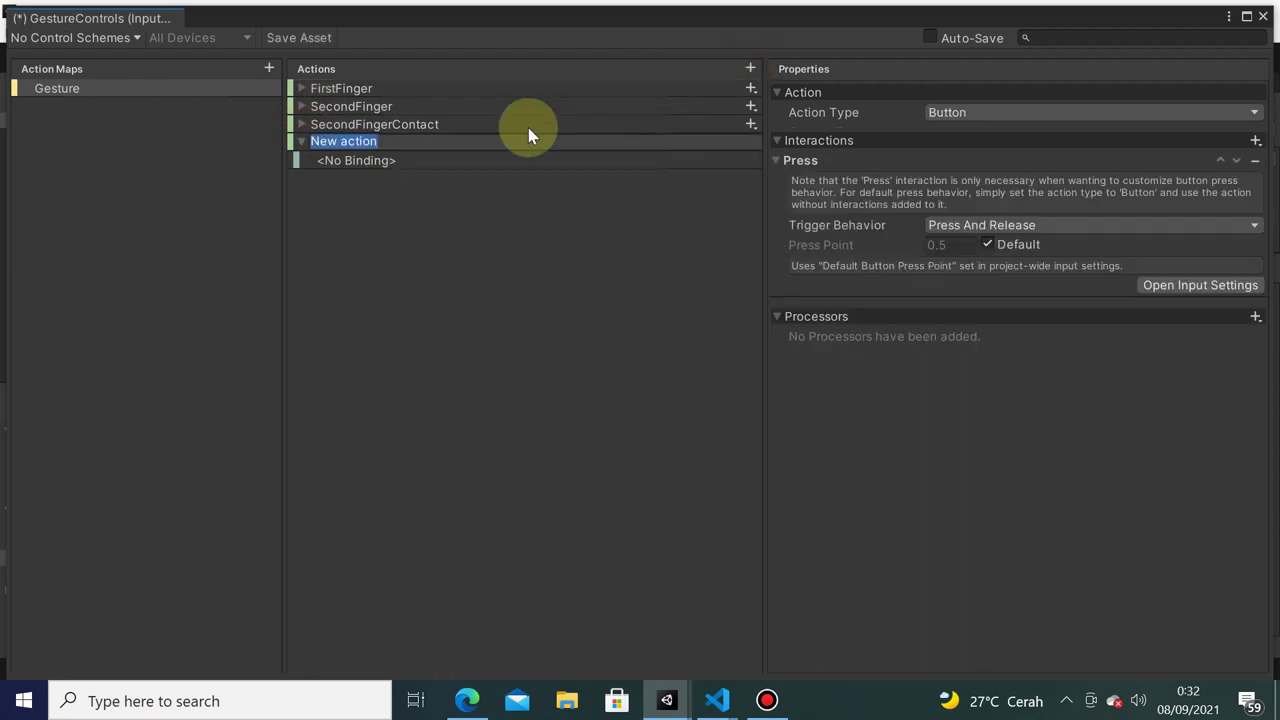
text(Firs)
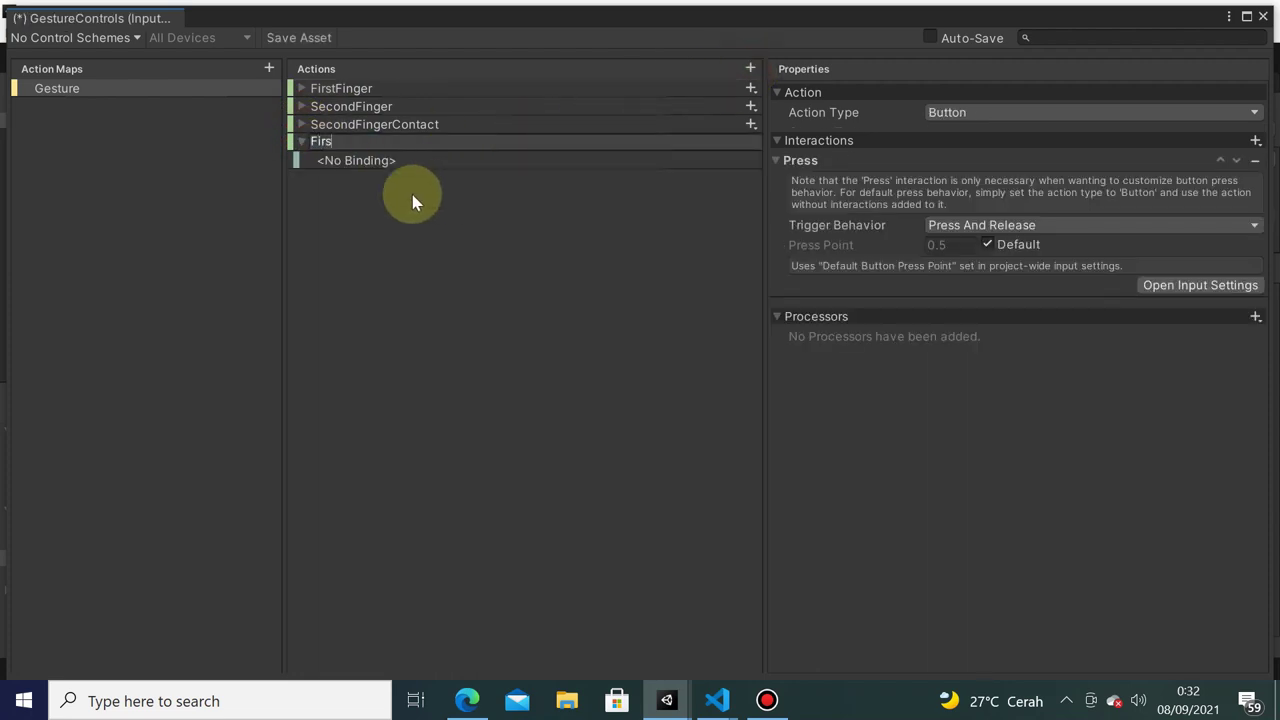
text(tFingerCon)
text(tact)
key(Return)
click(436, 125)
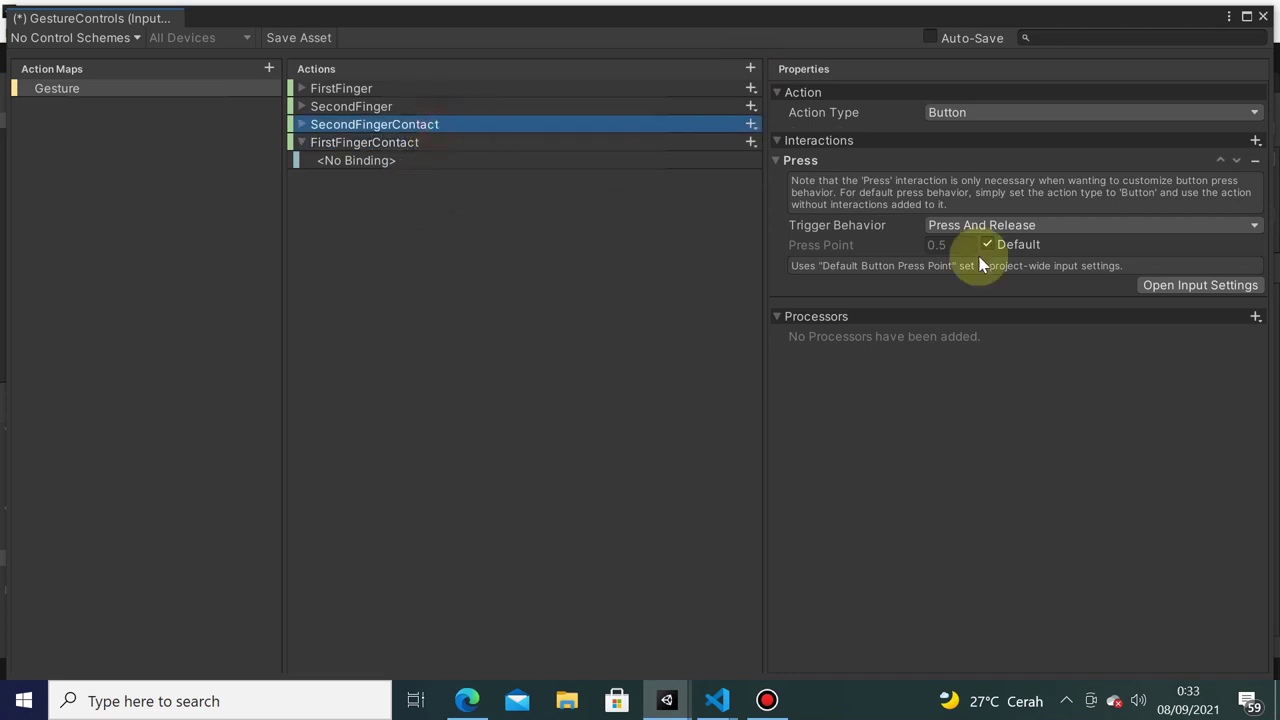
click(422, 144)
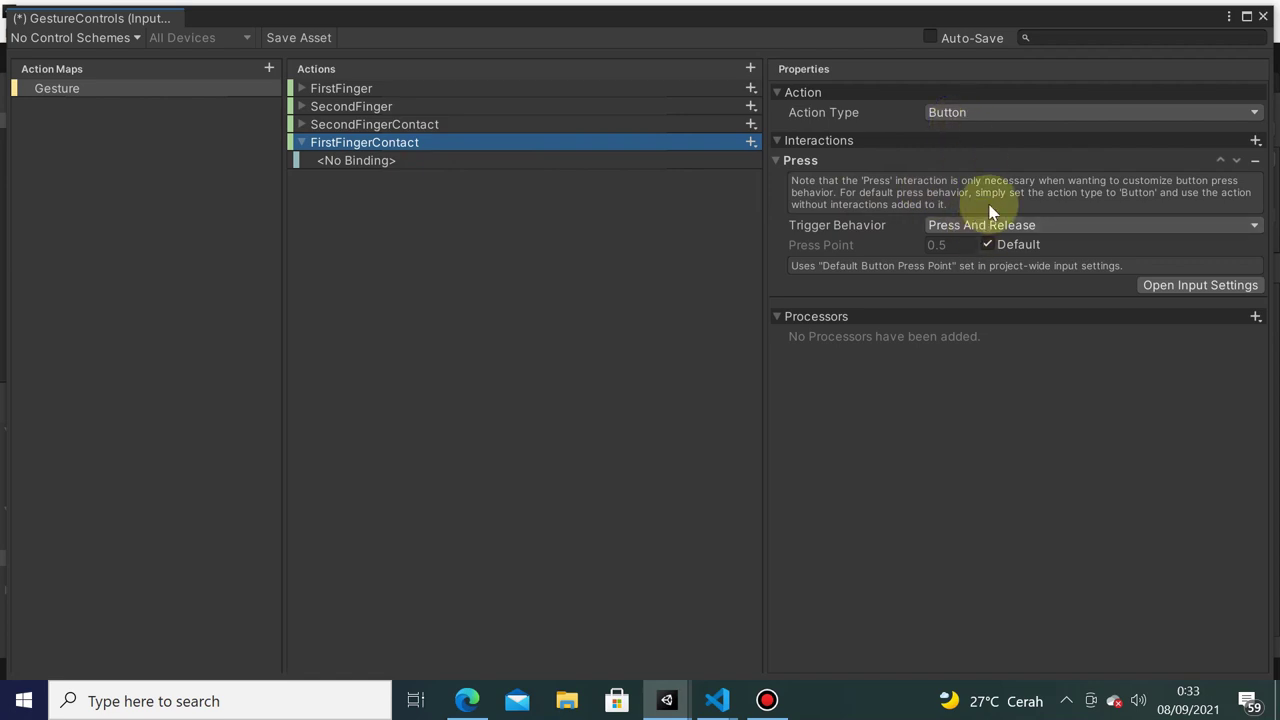
- Bind FirstFingerContact to Touch #0/Touch Contact? [Touchscreen]
click(302, 124)
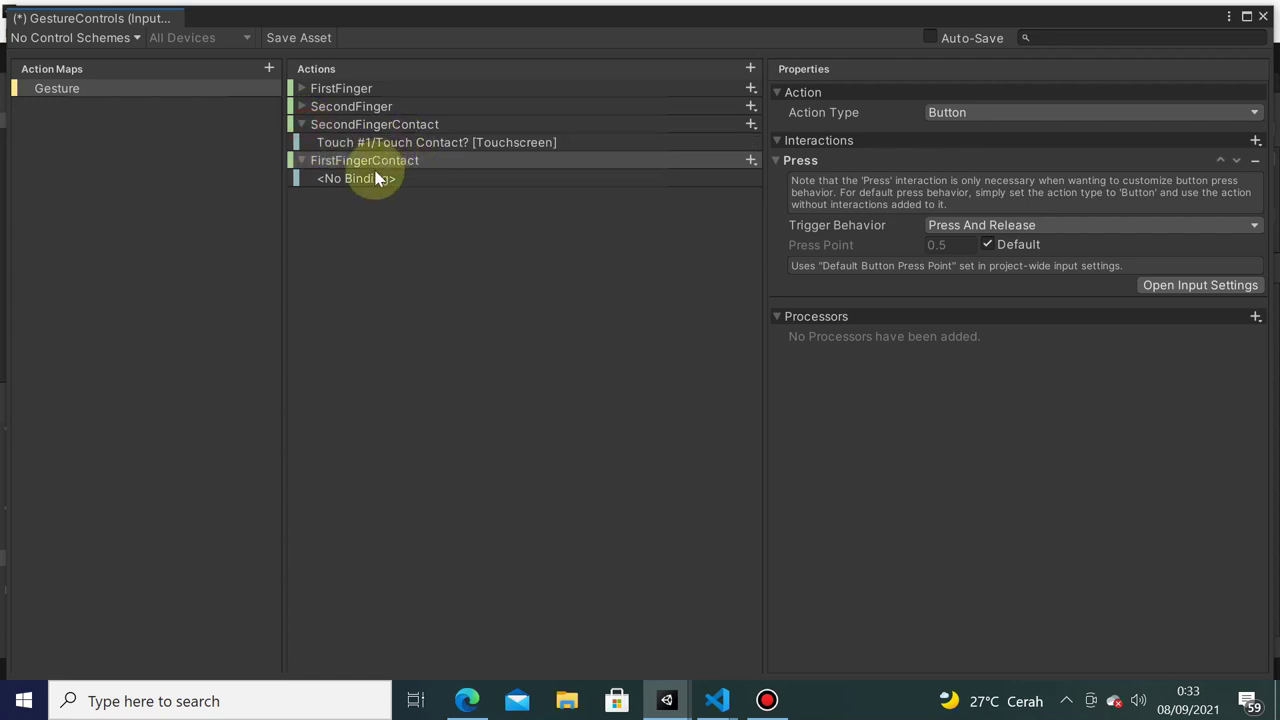
click(371, 178)
click(1080, 113)
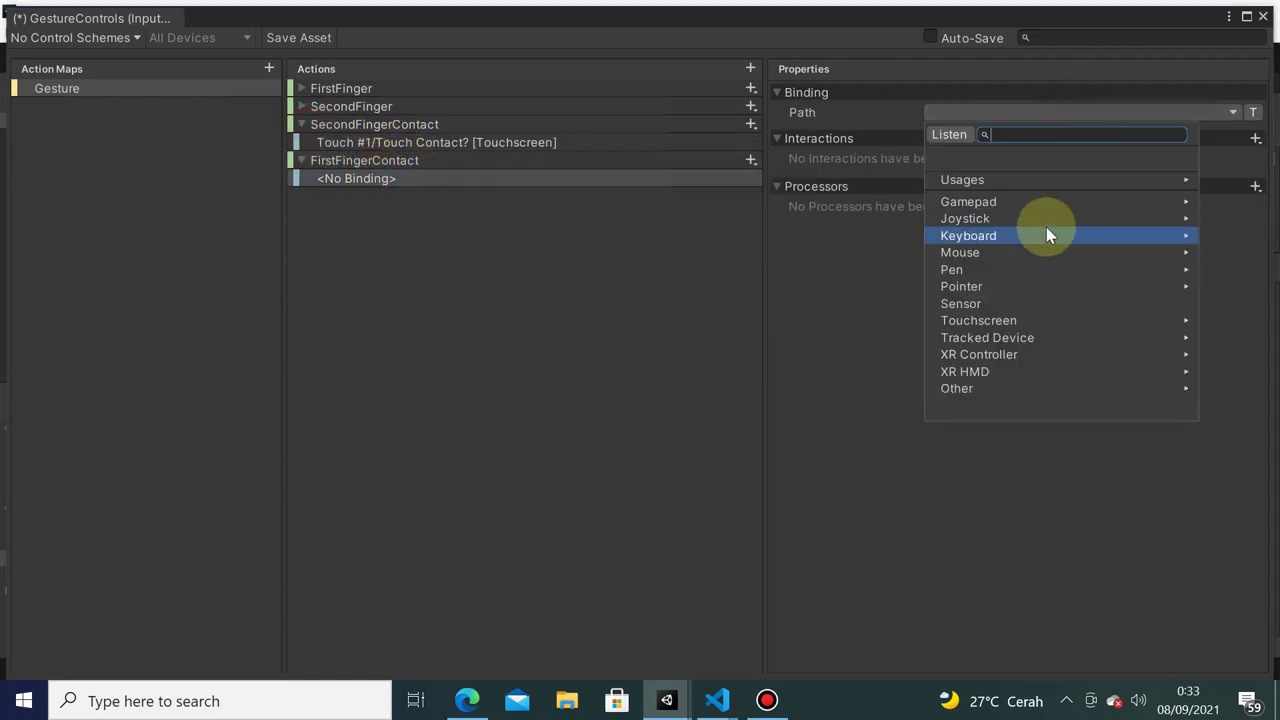
click(1062, 320)
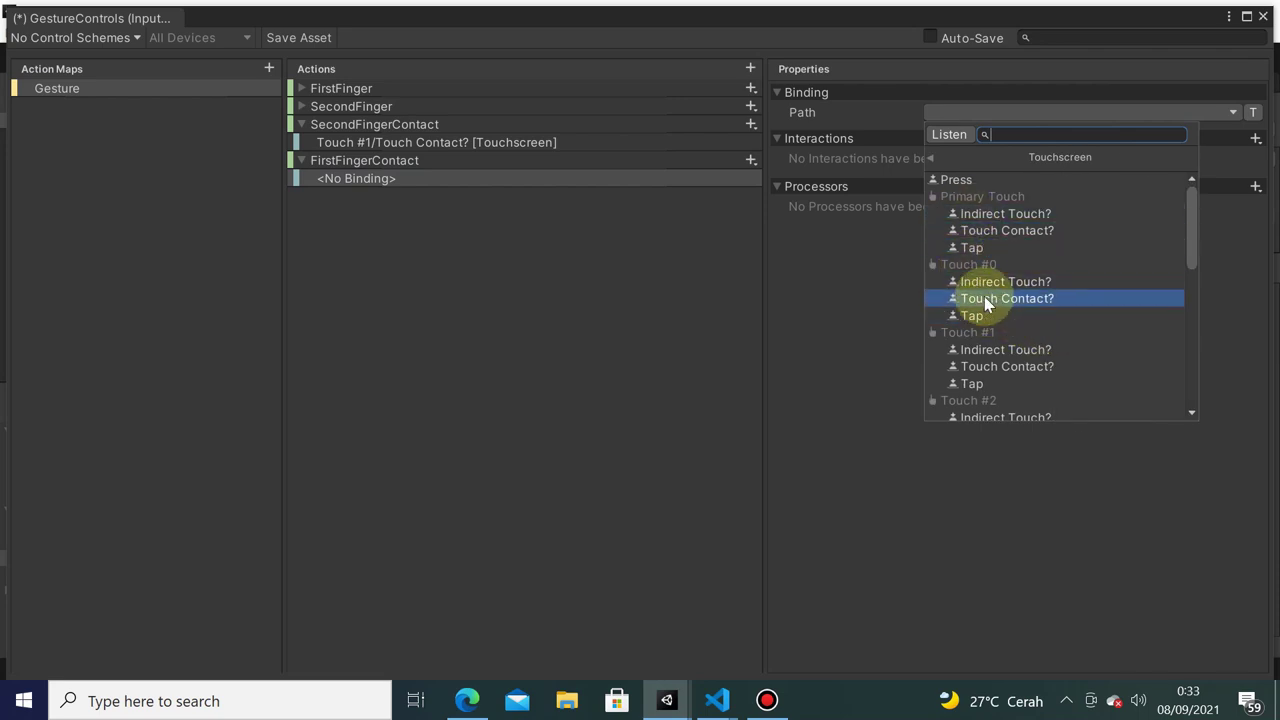
click(984, 297)
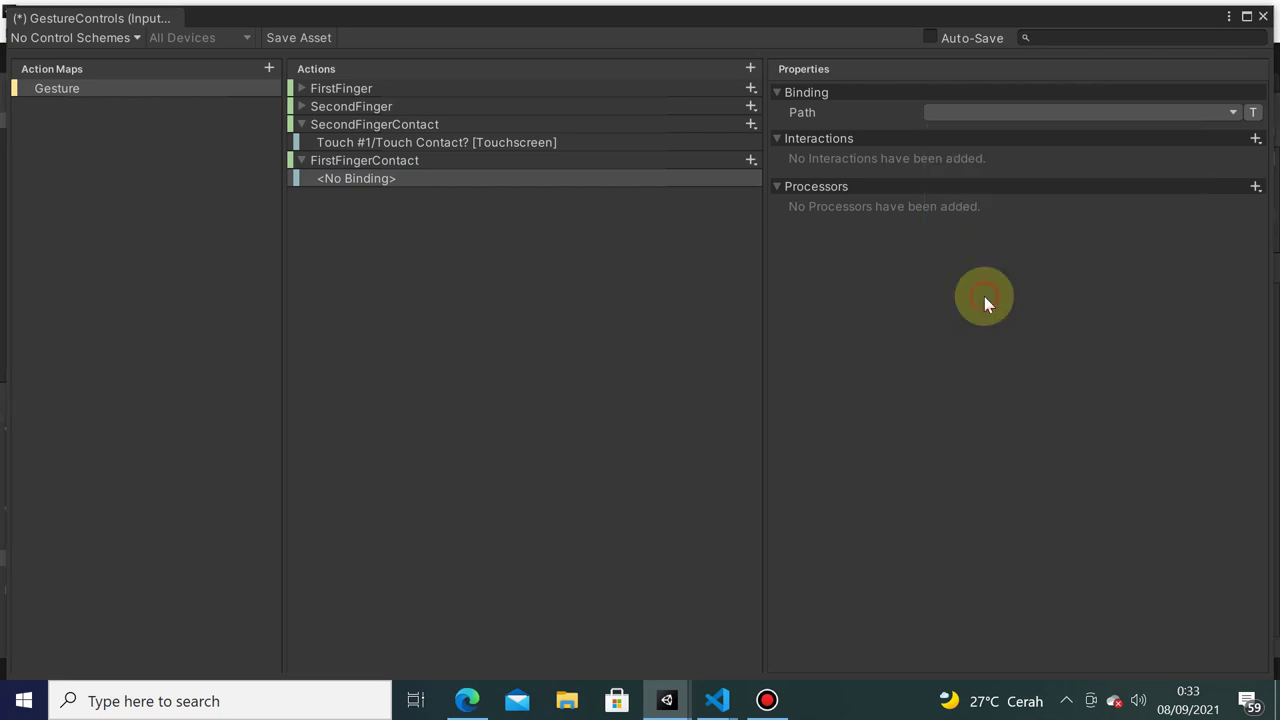
- Compare it with the Touch #1 binding, then save the asset and close the editor
click(446, 124)
click(448, 142)
click(468, 178)
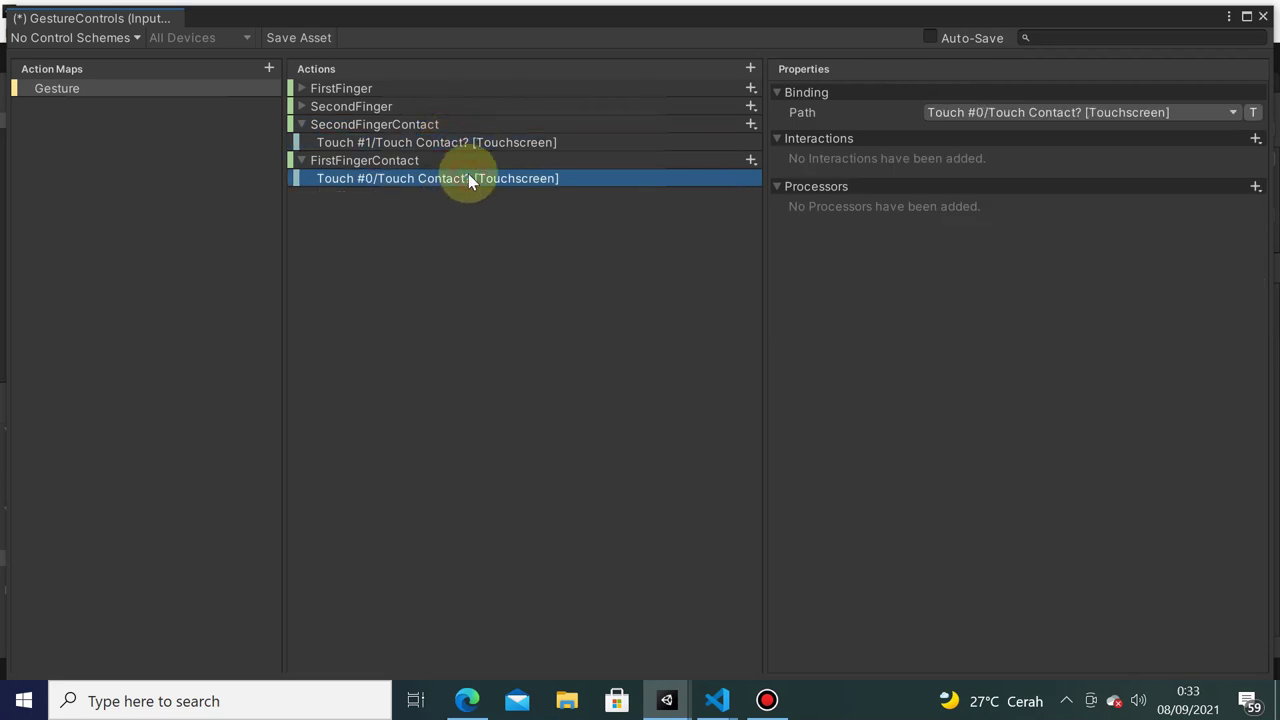
click(464, 142)
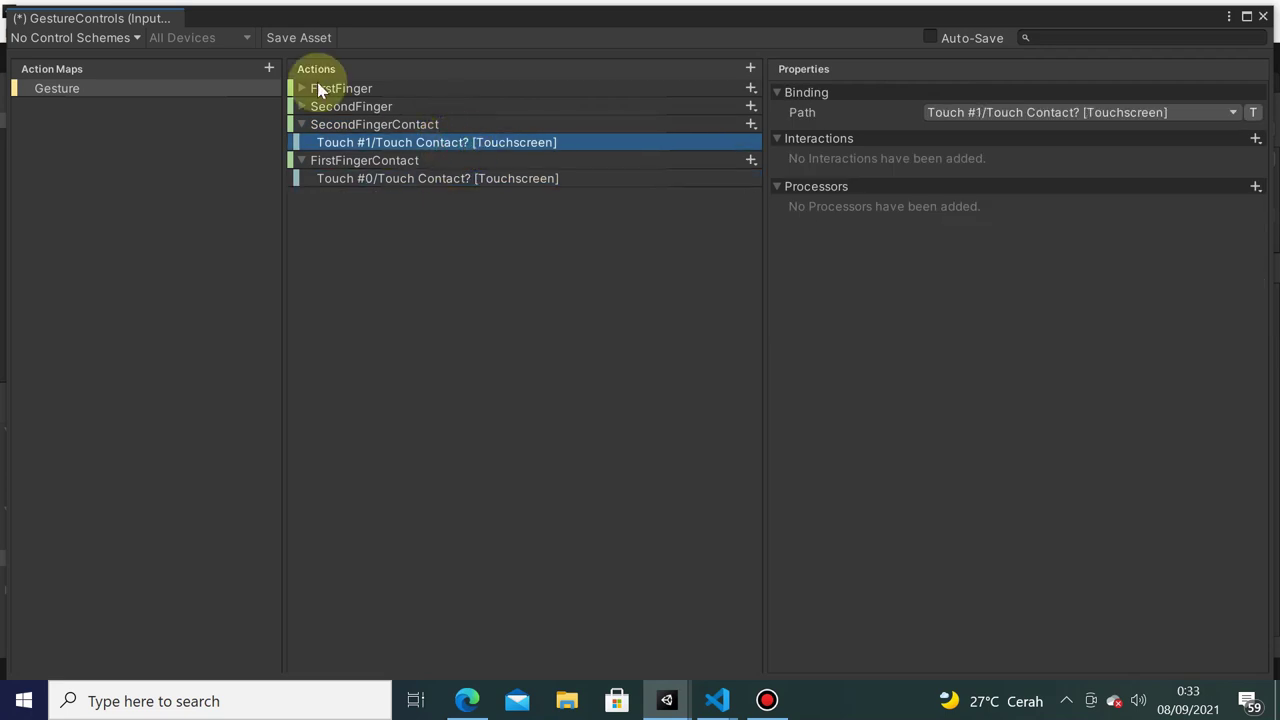
click(289, 40)
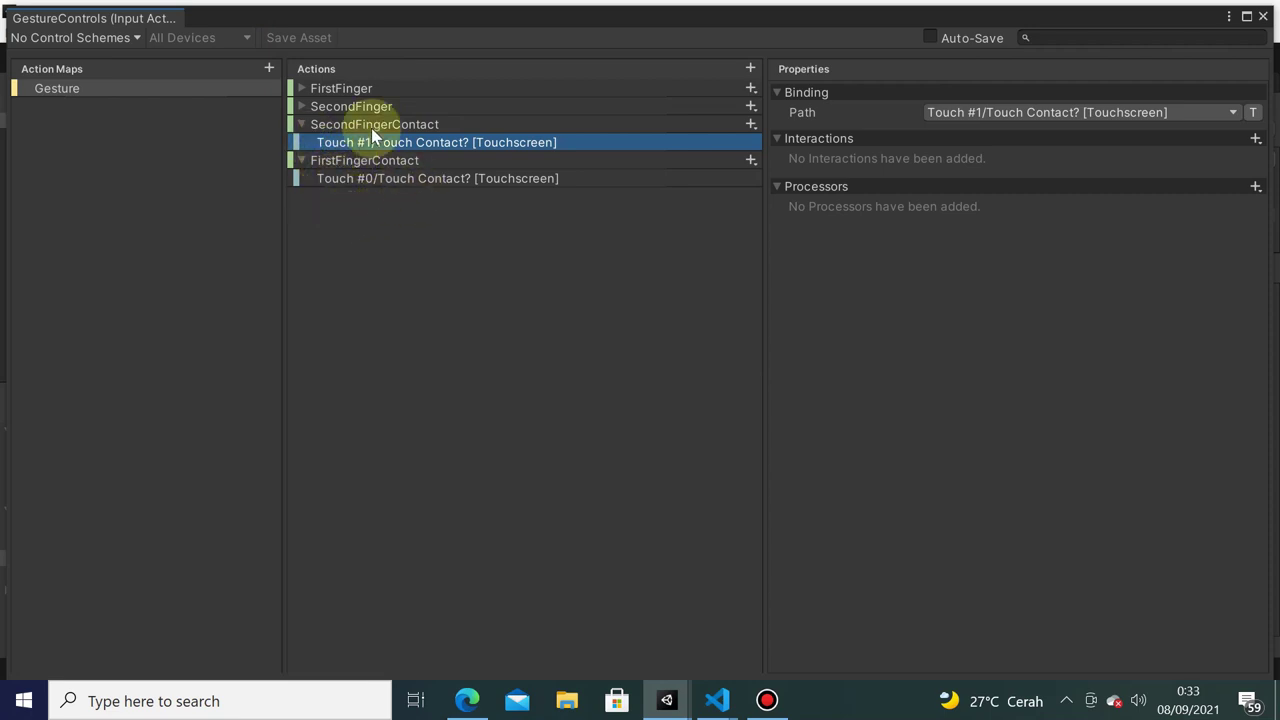
click(1262, 18)
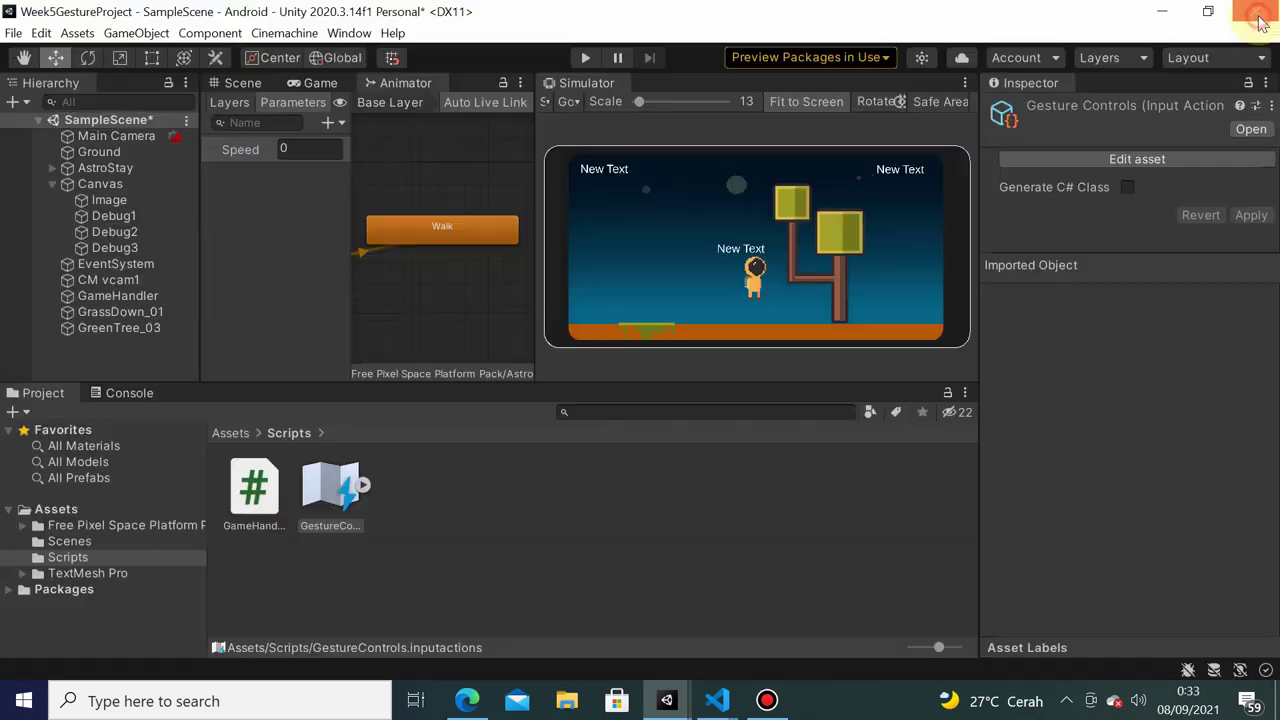
- Open GameHandler.cs and review the OnFirstFinger, OnSecondFinger and OnSecondFingerContact handlers
double_click(288, 482)
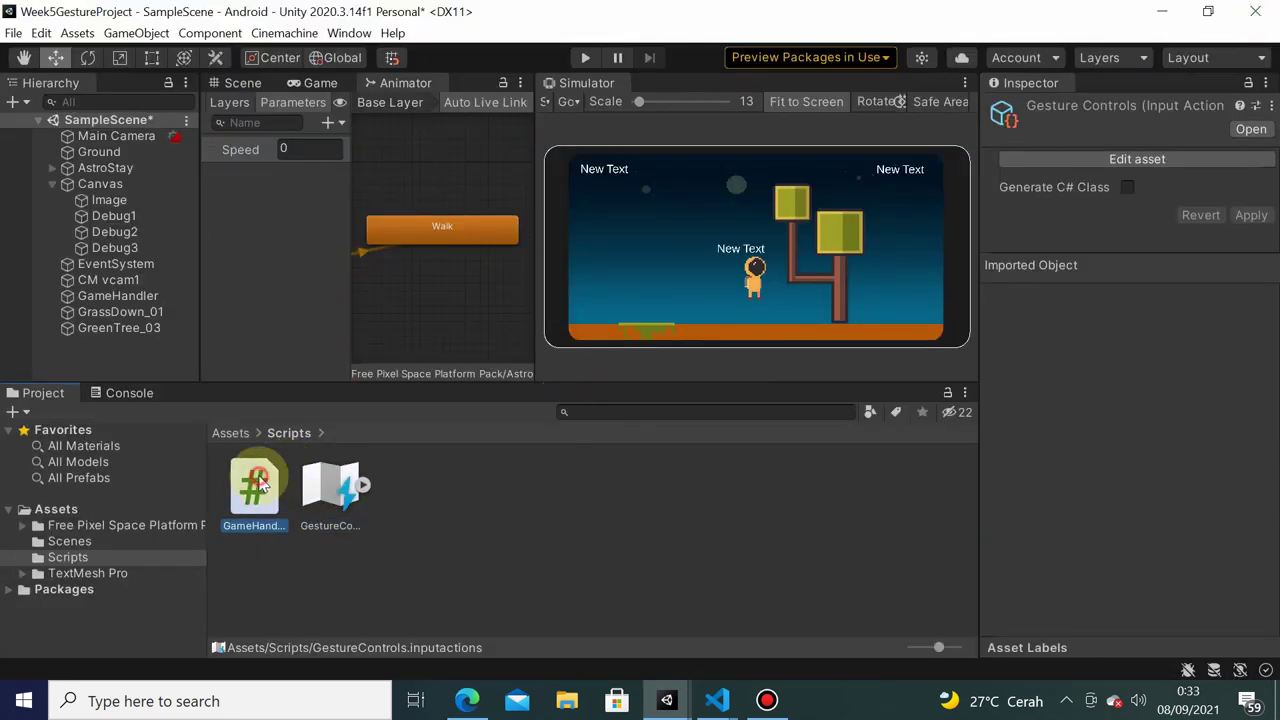
scroll(539, 383, down, 6)
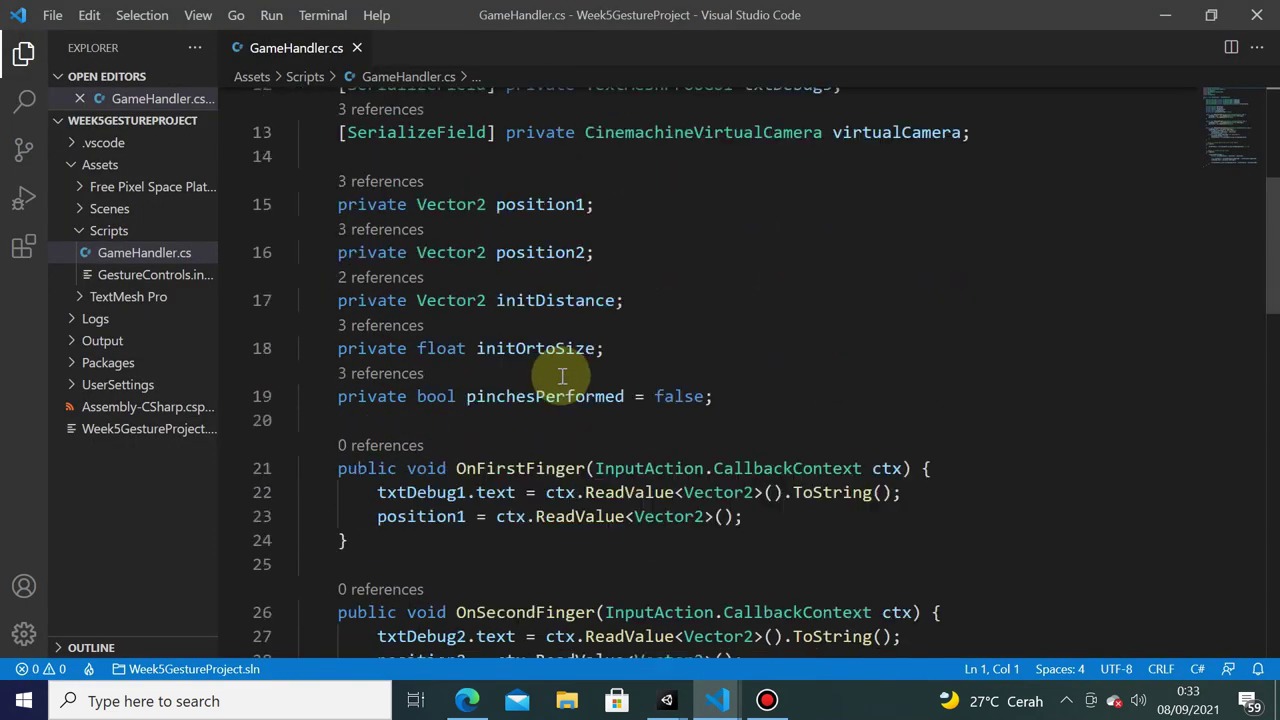
scroll(545, 384, down, 1)
scroll(550, 384, down, 4)
scroll(562, 385, down, 4)
scroll(562, 375, down, 5)
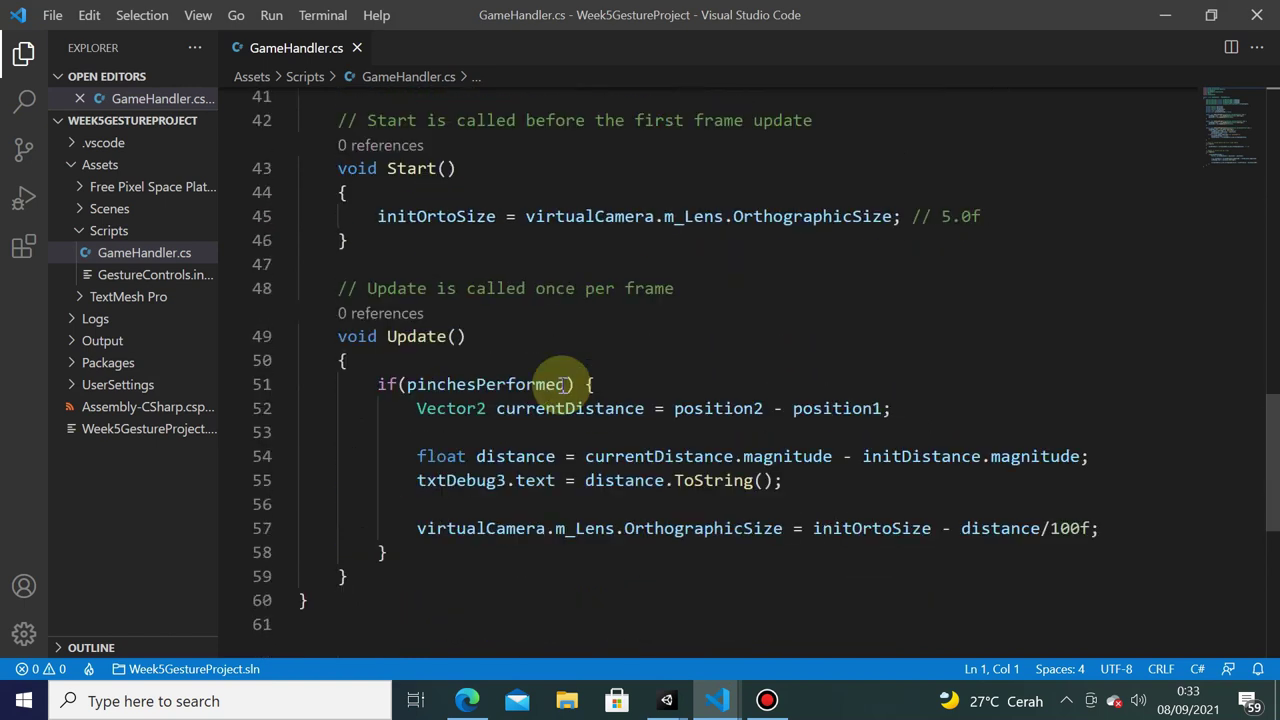
scroll(560, 375, up, 5)
scroll(558, 385, up, 6)
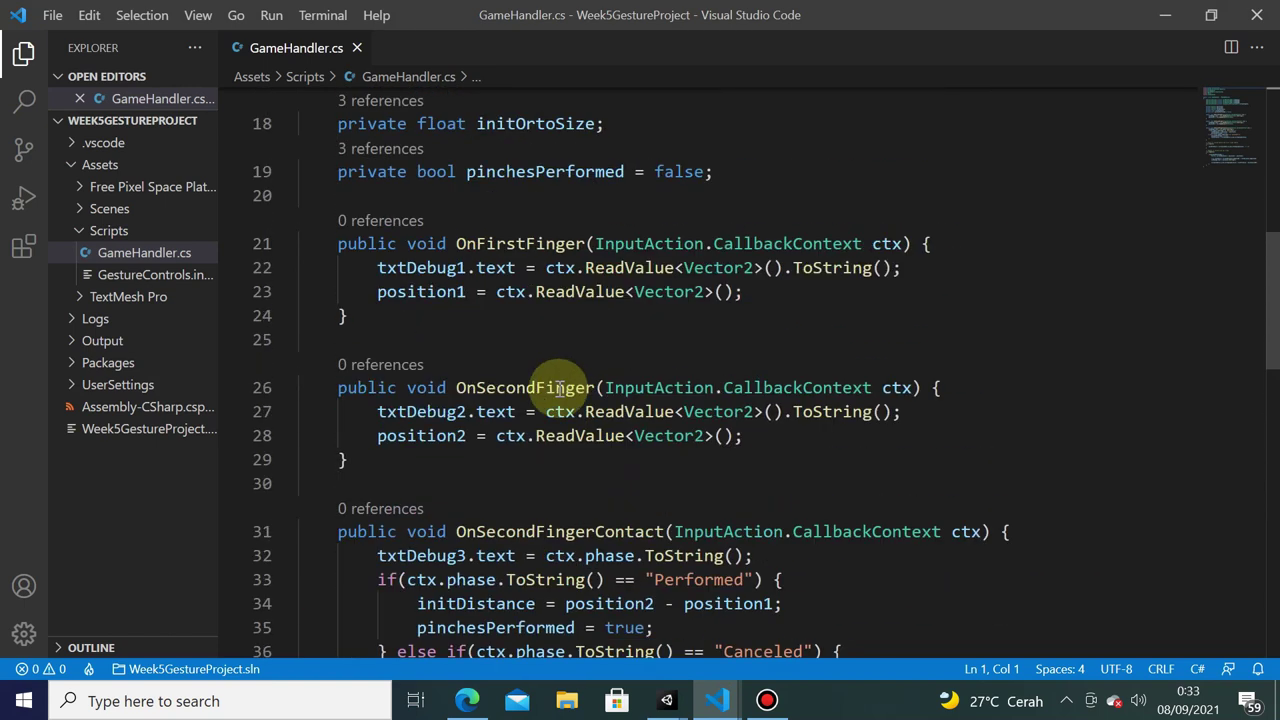
scroll(391, 391, down, 1)
scroll(411, 343, up, 1)
- Add an empty public void OnFirstFingerContact(InputAction.CallbackContext ctx) method below OnFirstFinger and save
click(393, 329)
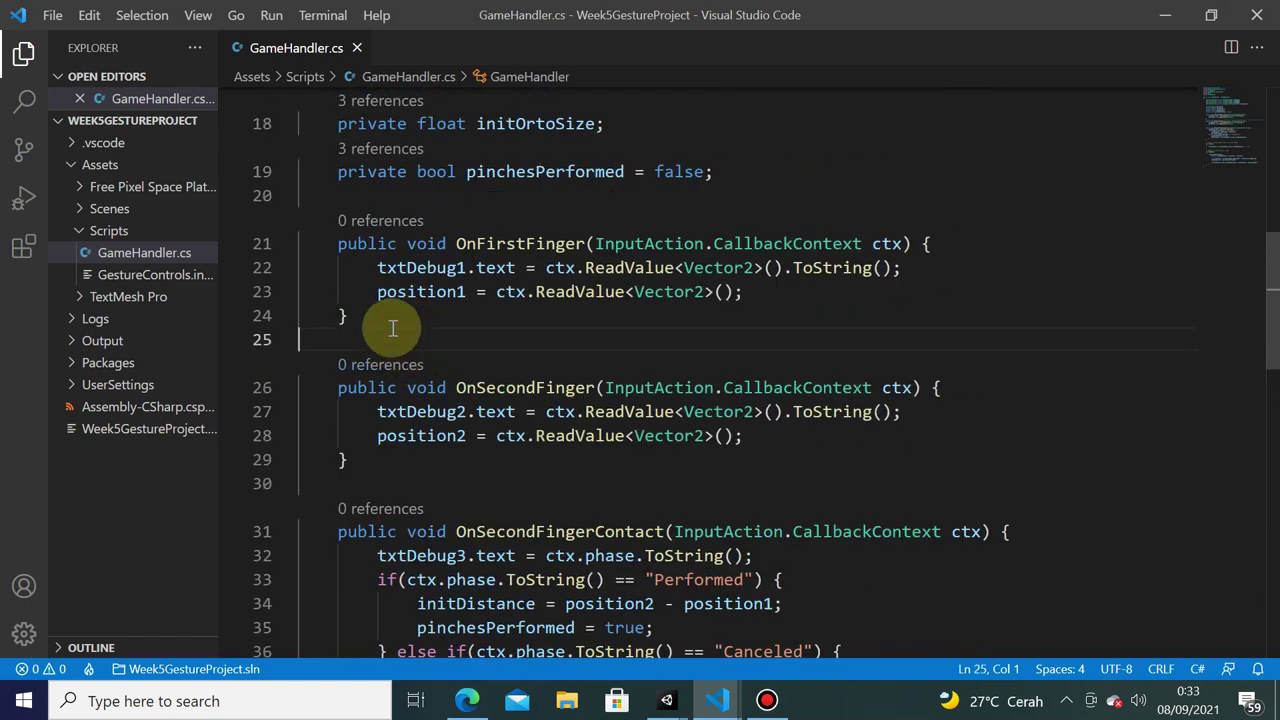
key(Return)
key(Return)
key(Up)
text(pu)
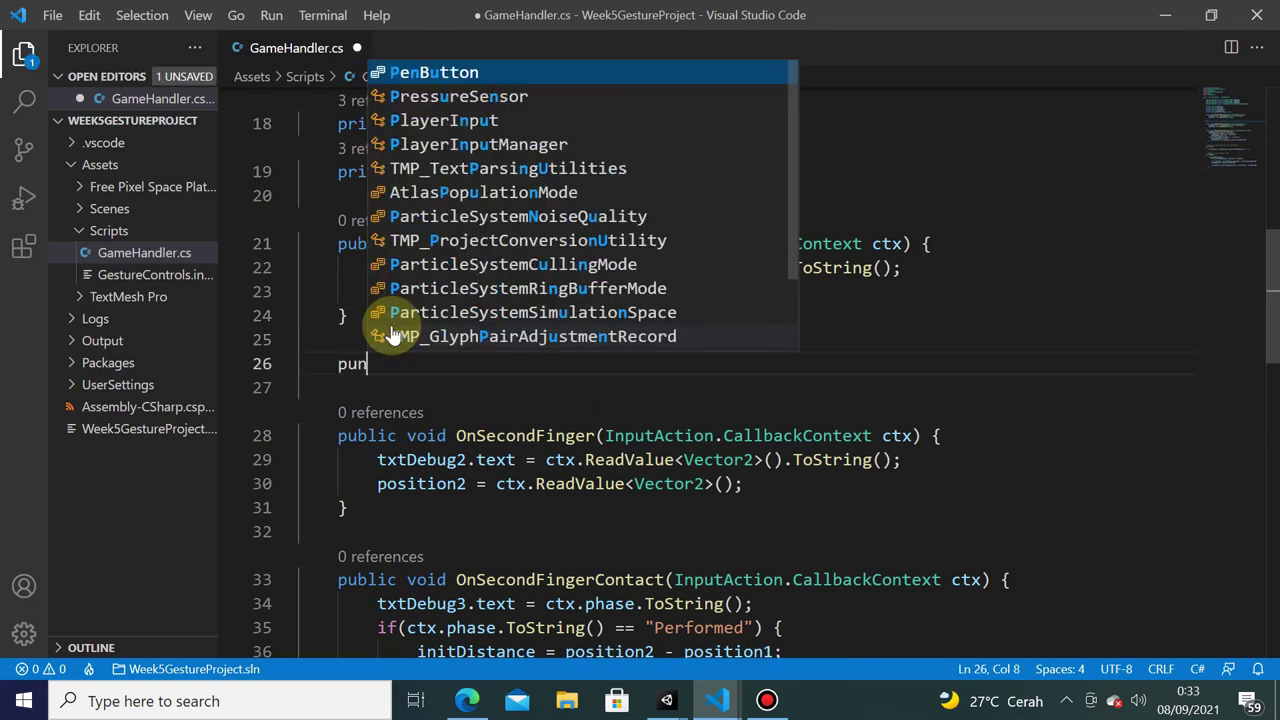
text(blic void )
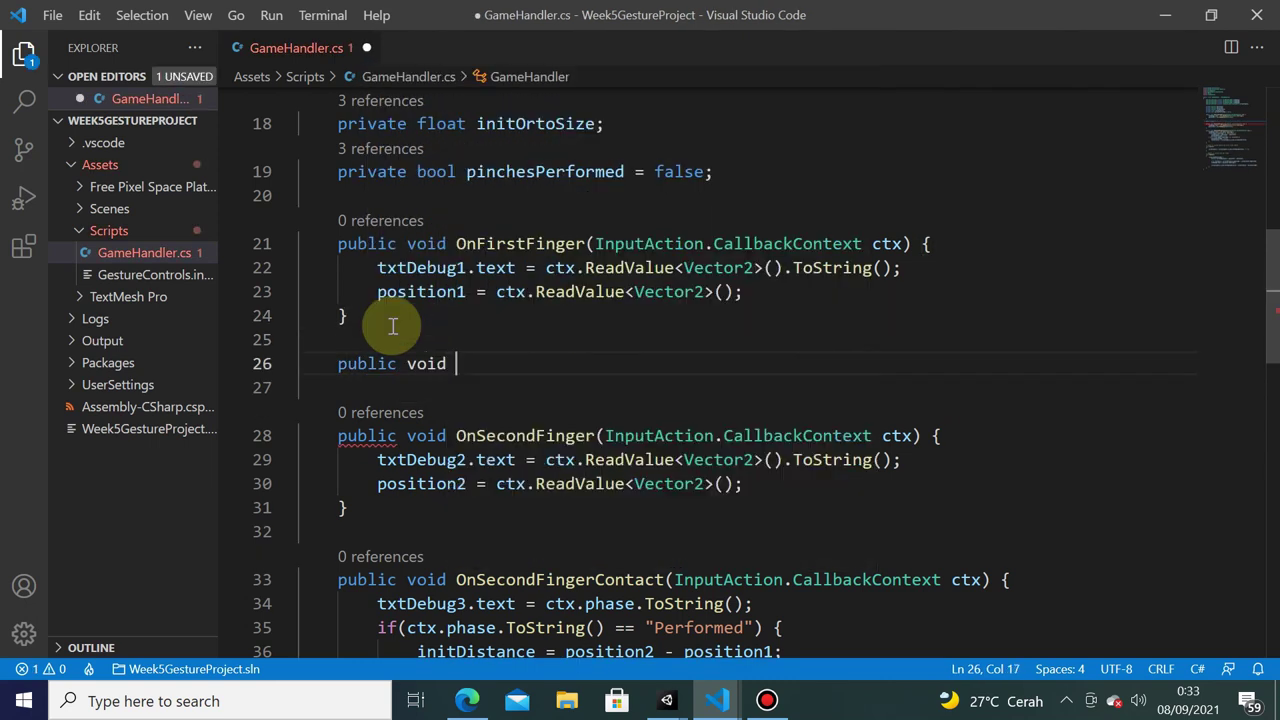
text(OnFirstFi)
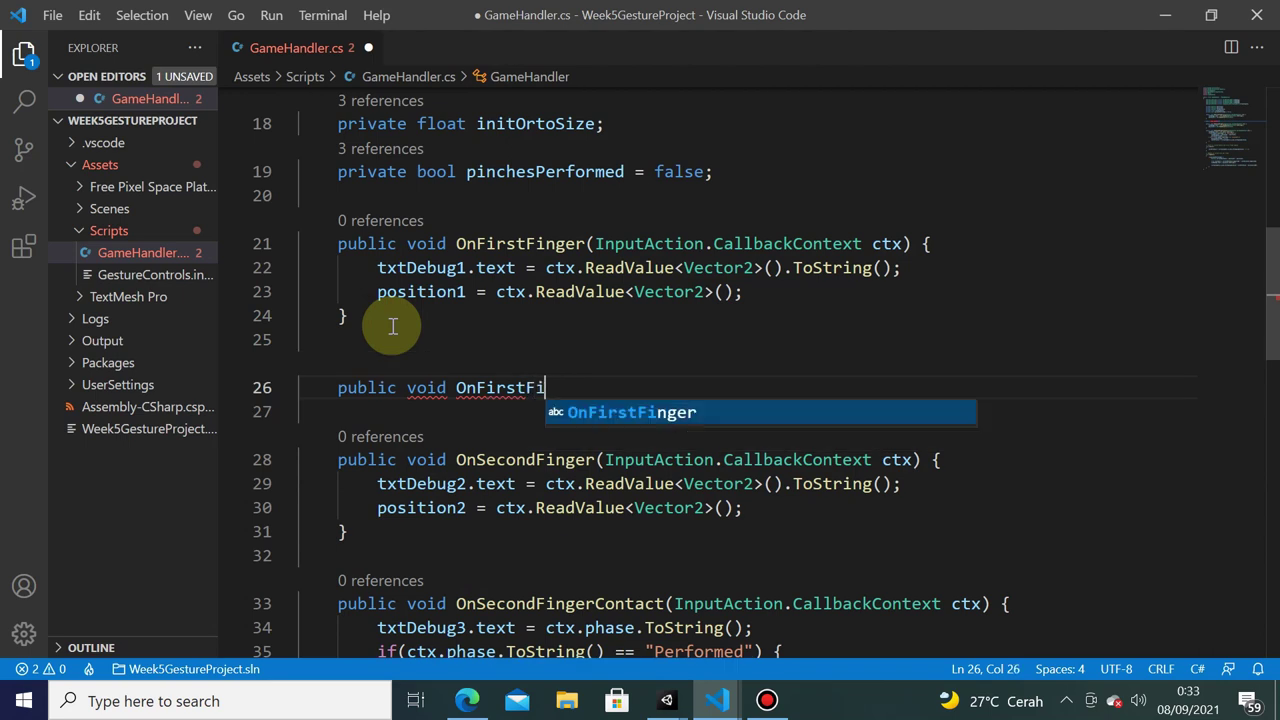
text(ngerContact()
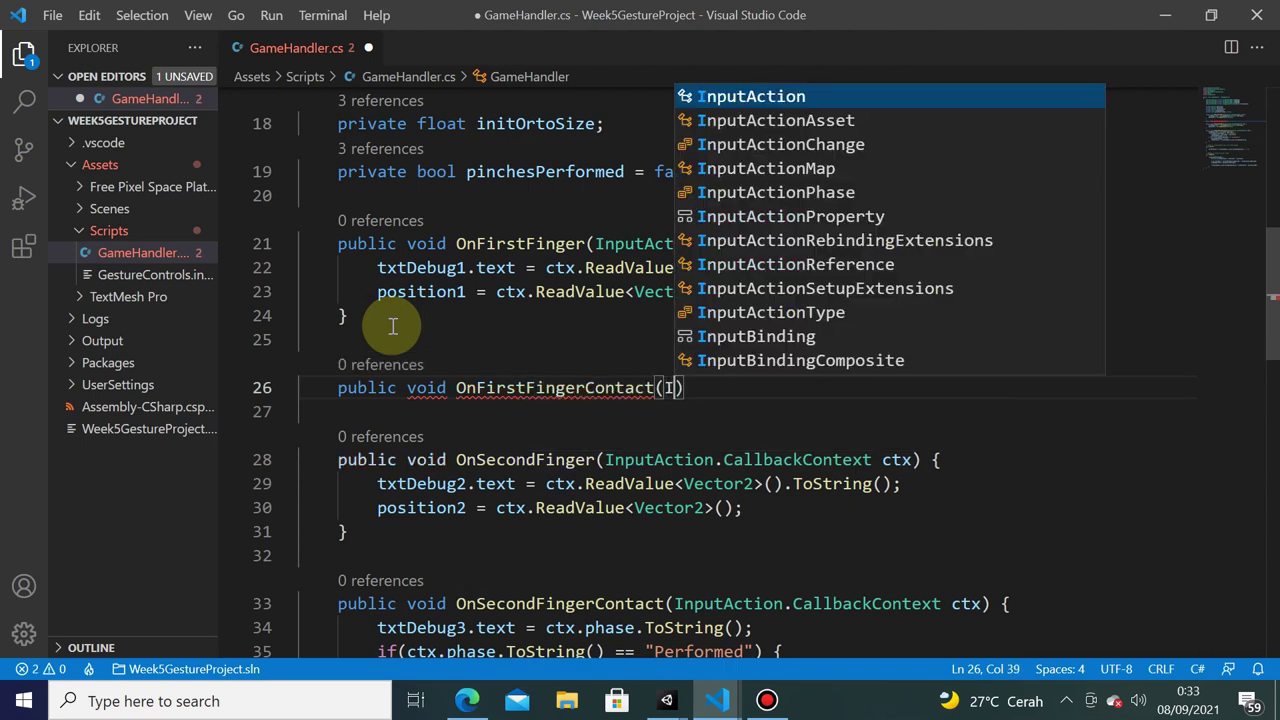
text(InputA)
key(Tab)
text(.)
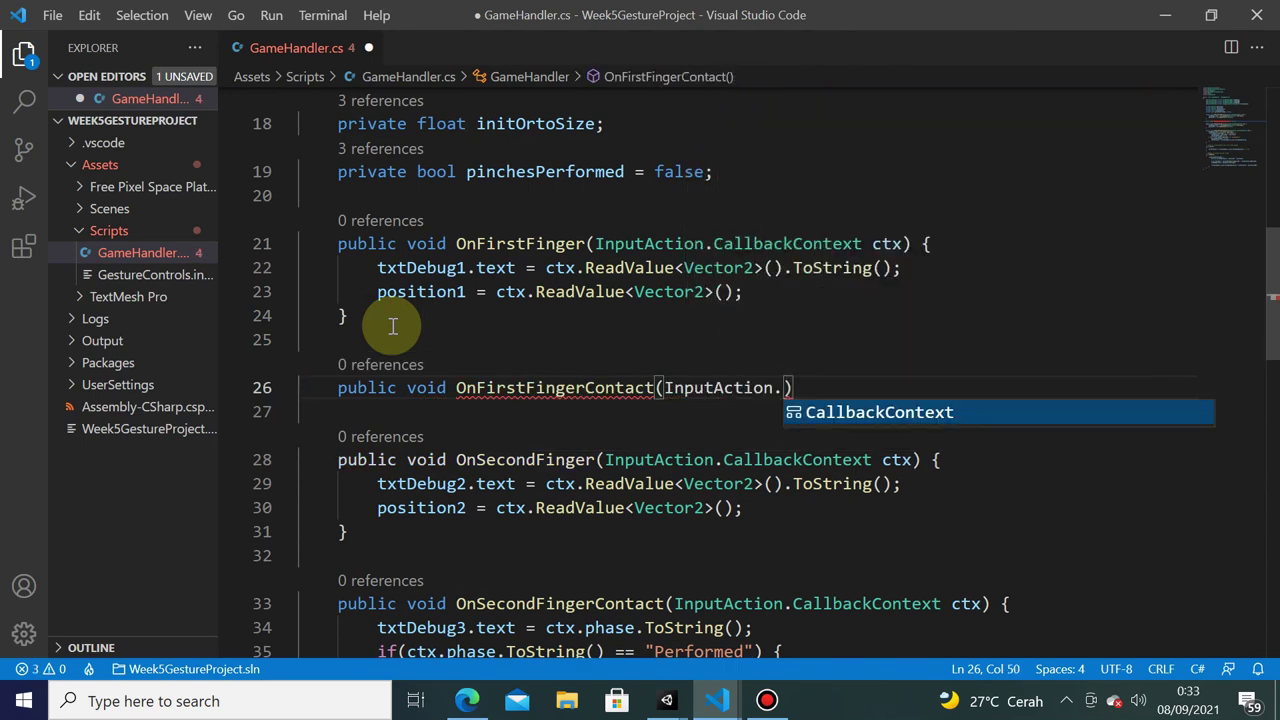
key(Tab)
text(ctx) {)
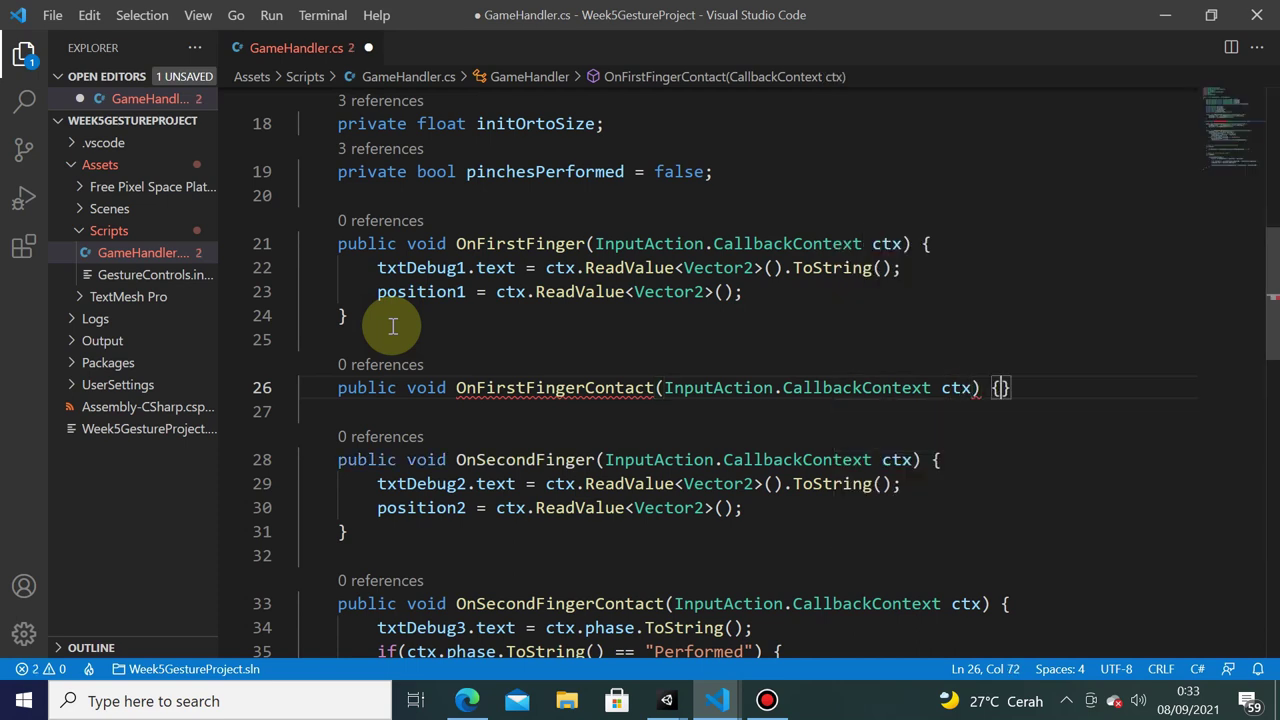
key(Return)
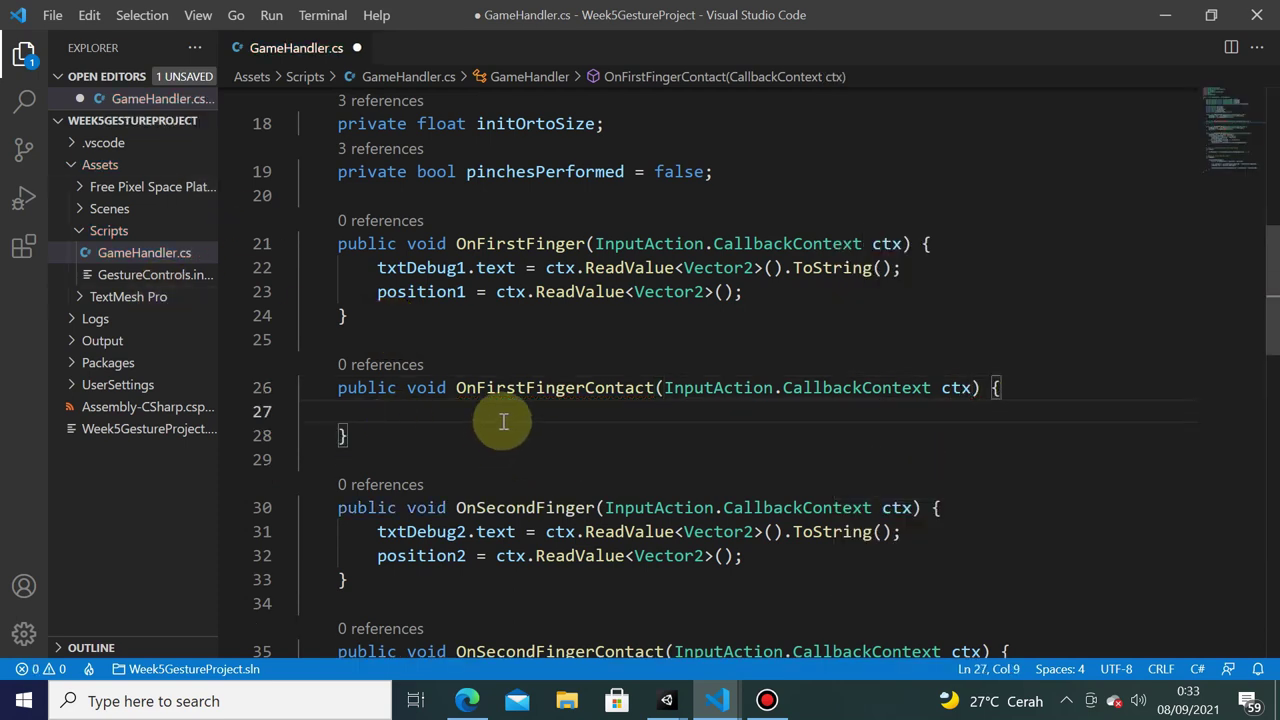
key(ctrl+s)
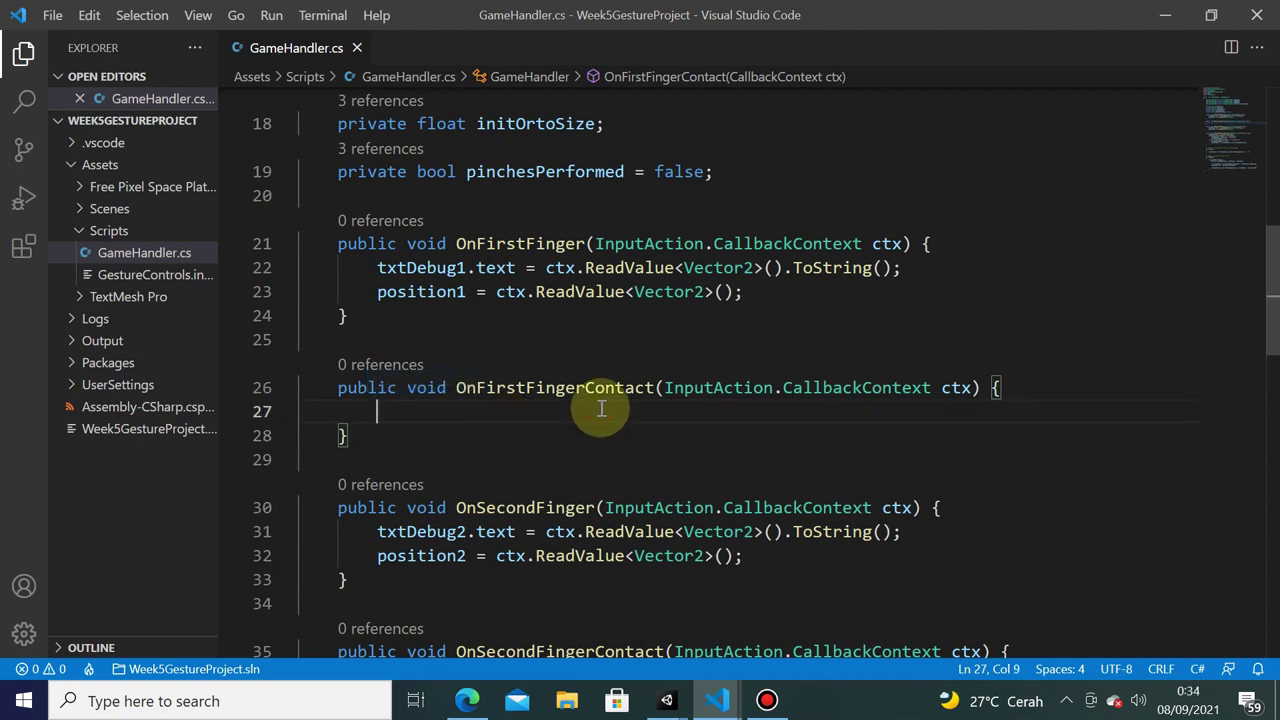
- Make OnFirstFingerContact log Debug.Log(ctx.phase.ToString());
text(Debug.Log)
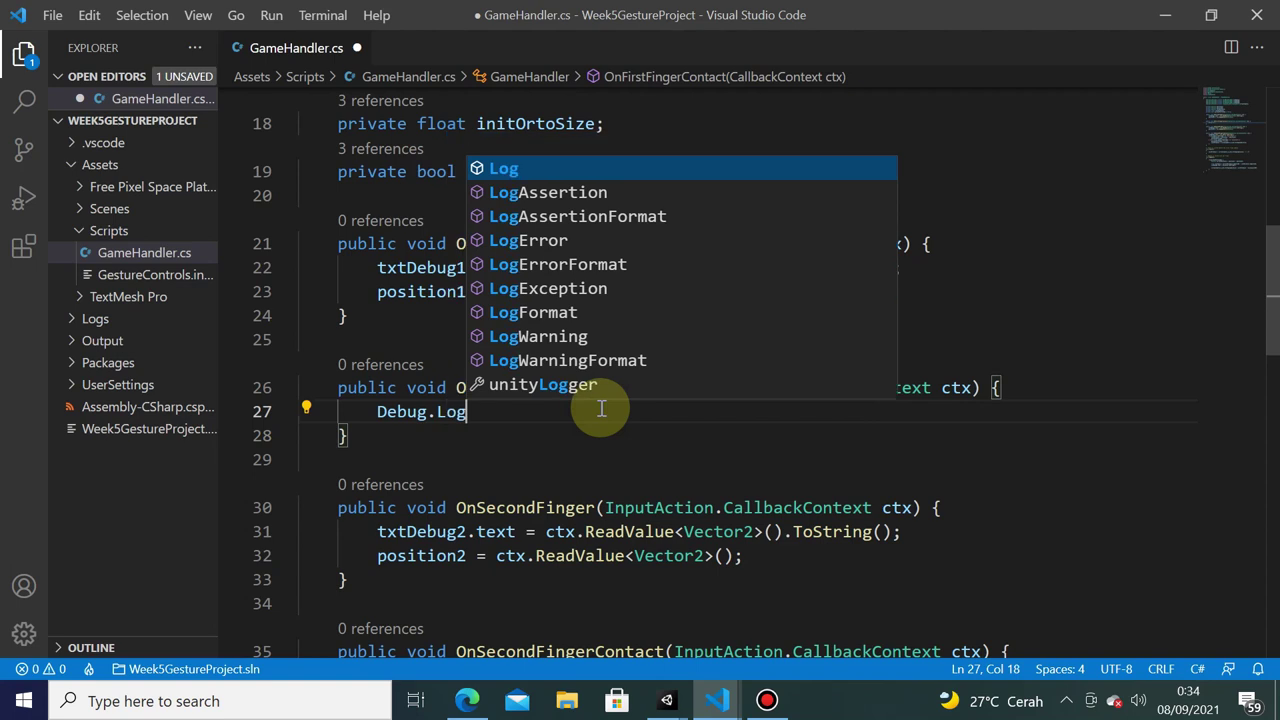
text((c)
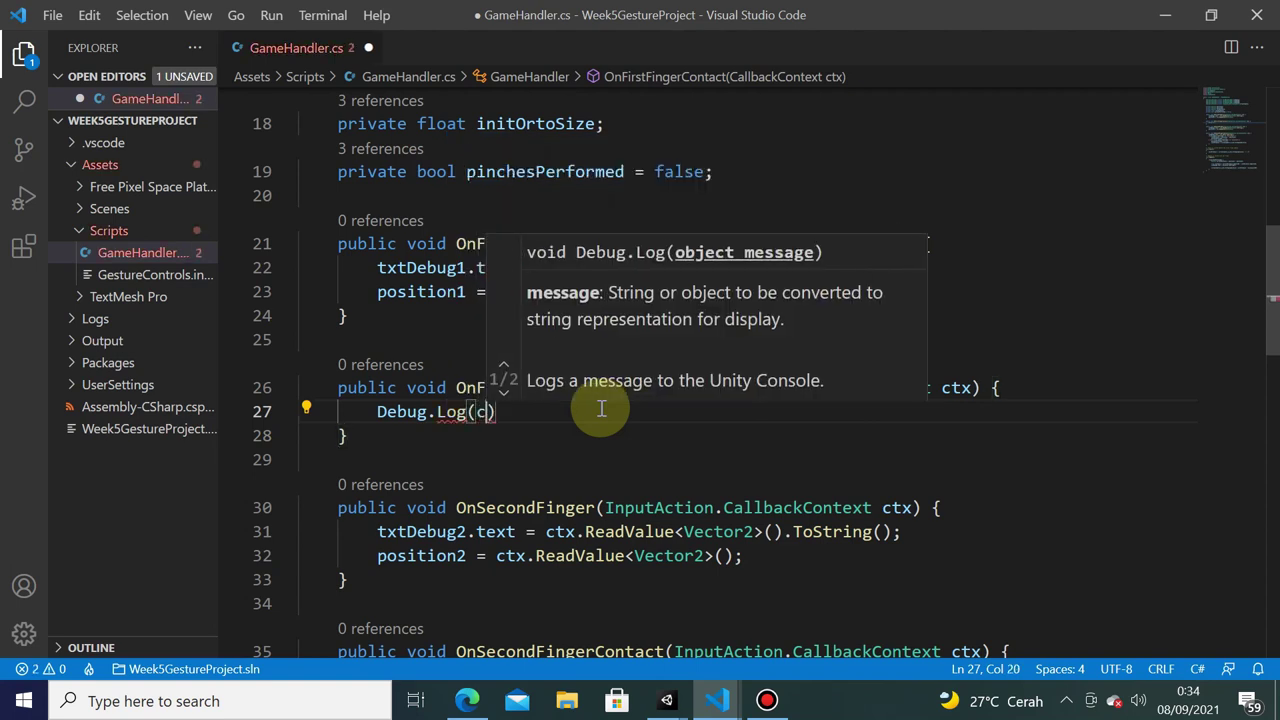
text(tx.phase.)
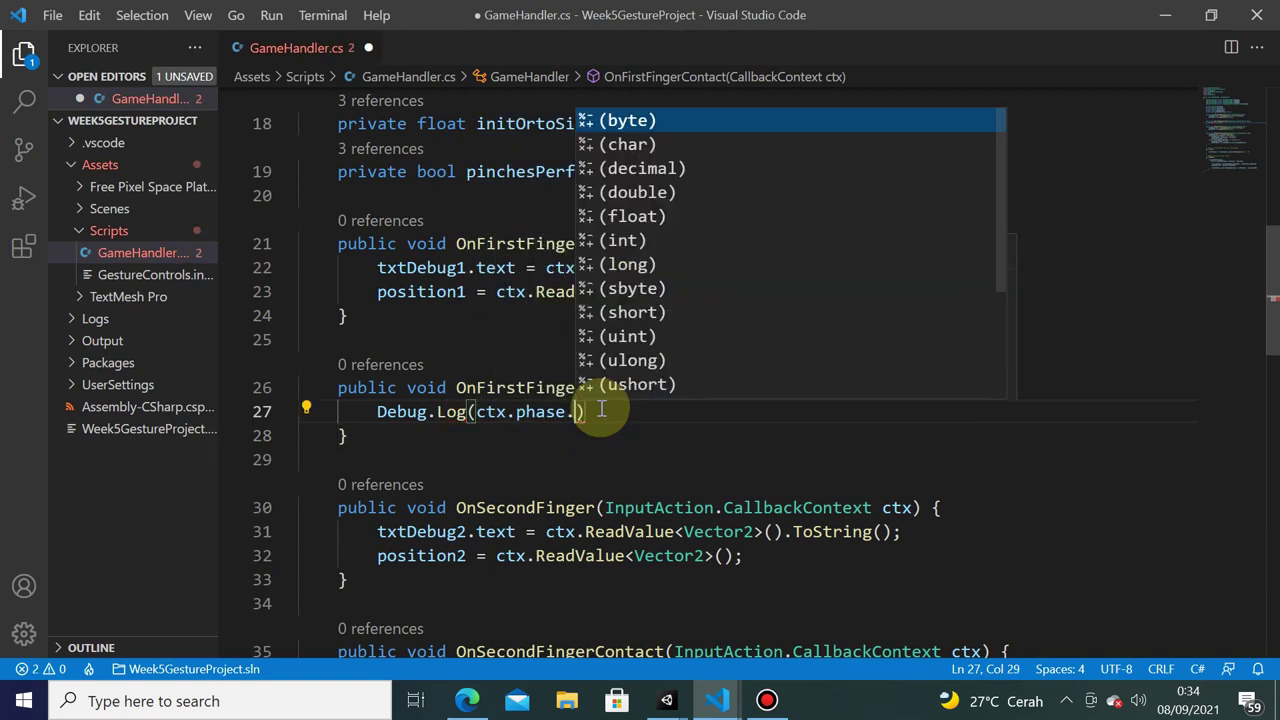
text(To)
key(Tab)
text(())
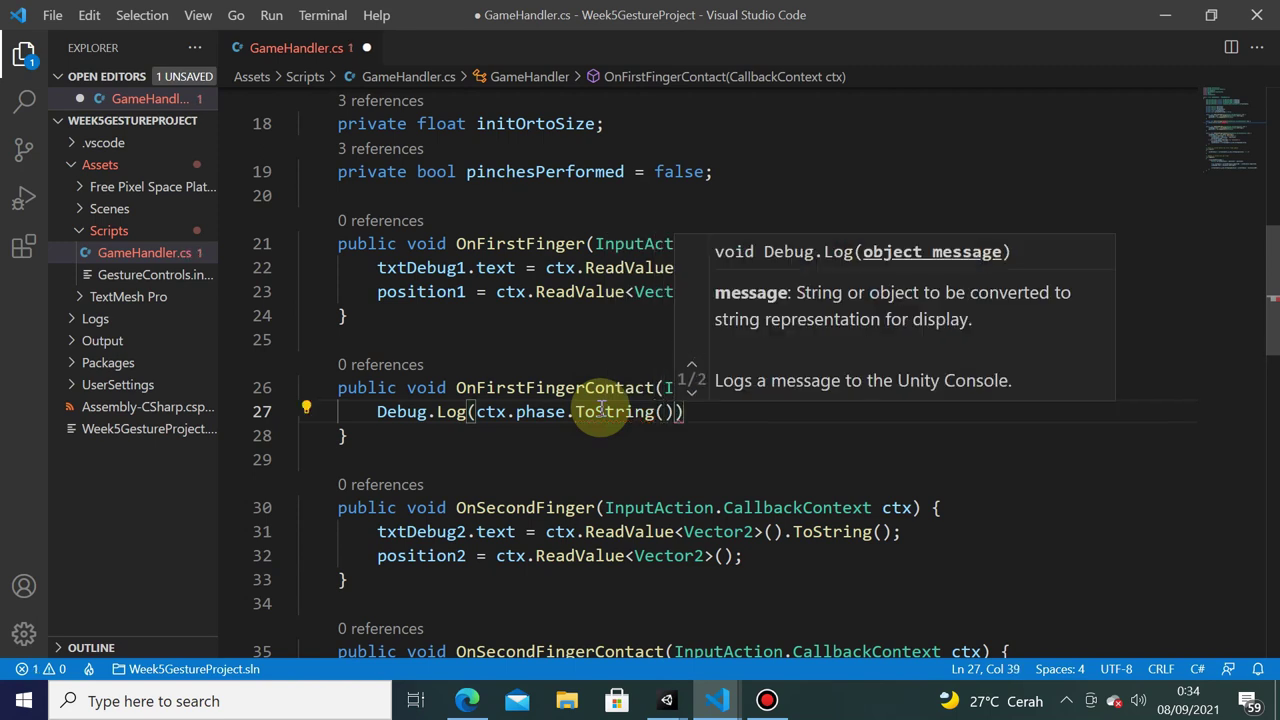
text(;)
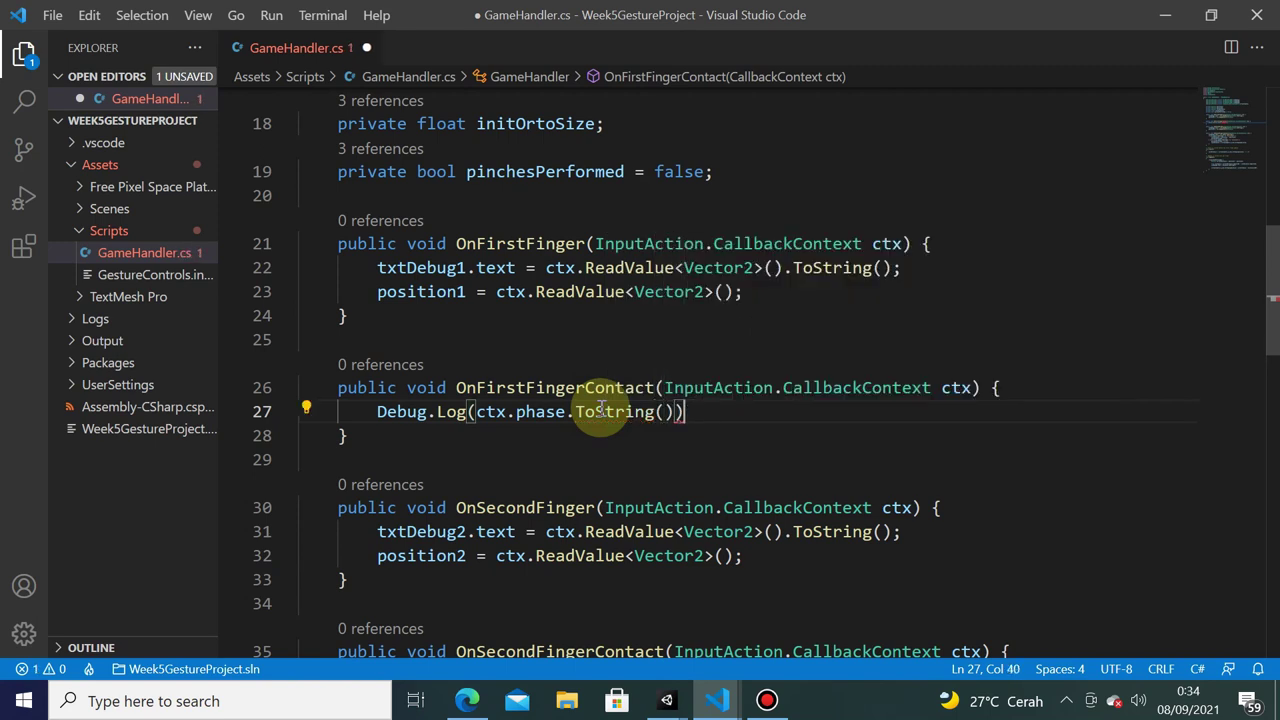
text(;)
scroll(605, 405, up, 3)
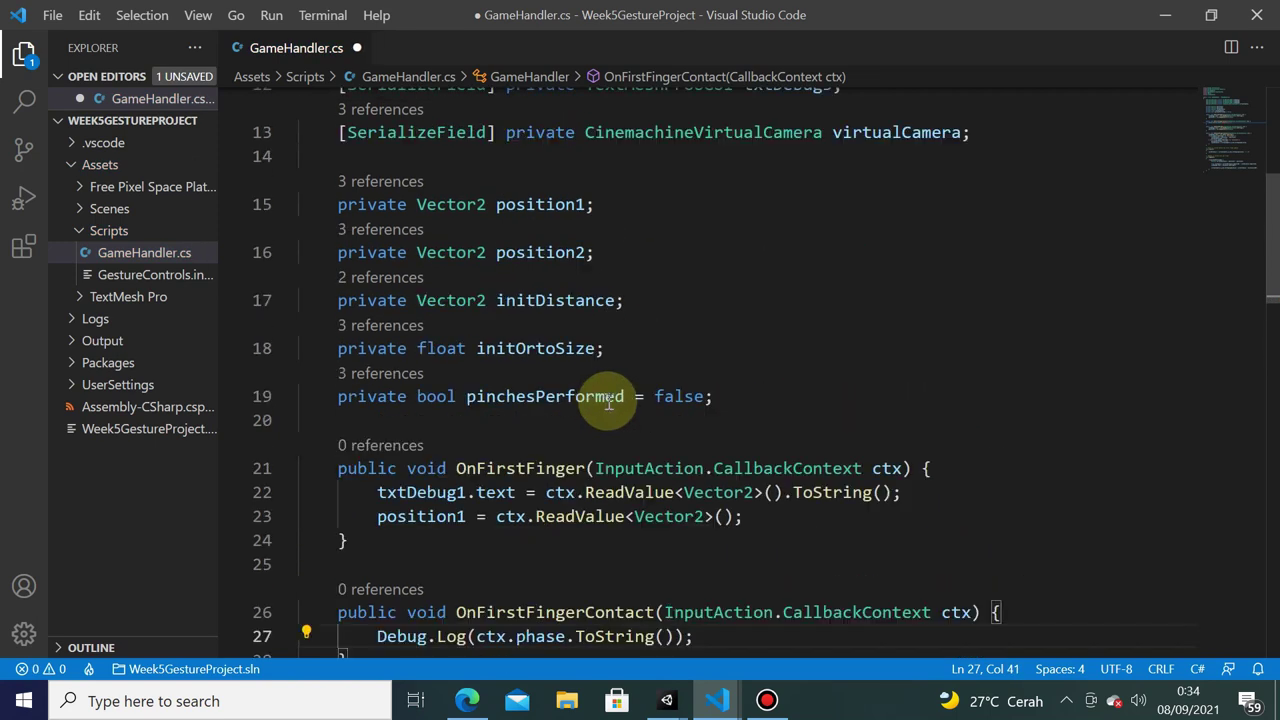
- Save, then declare [SerializeField] private GameObject astro; below the virtualCamera field
scroll(657, 380, up, 1)
scroll(663, 380, down, 1)
scroll(711, 337, up, 1)
key(ctrl+s)
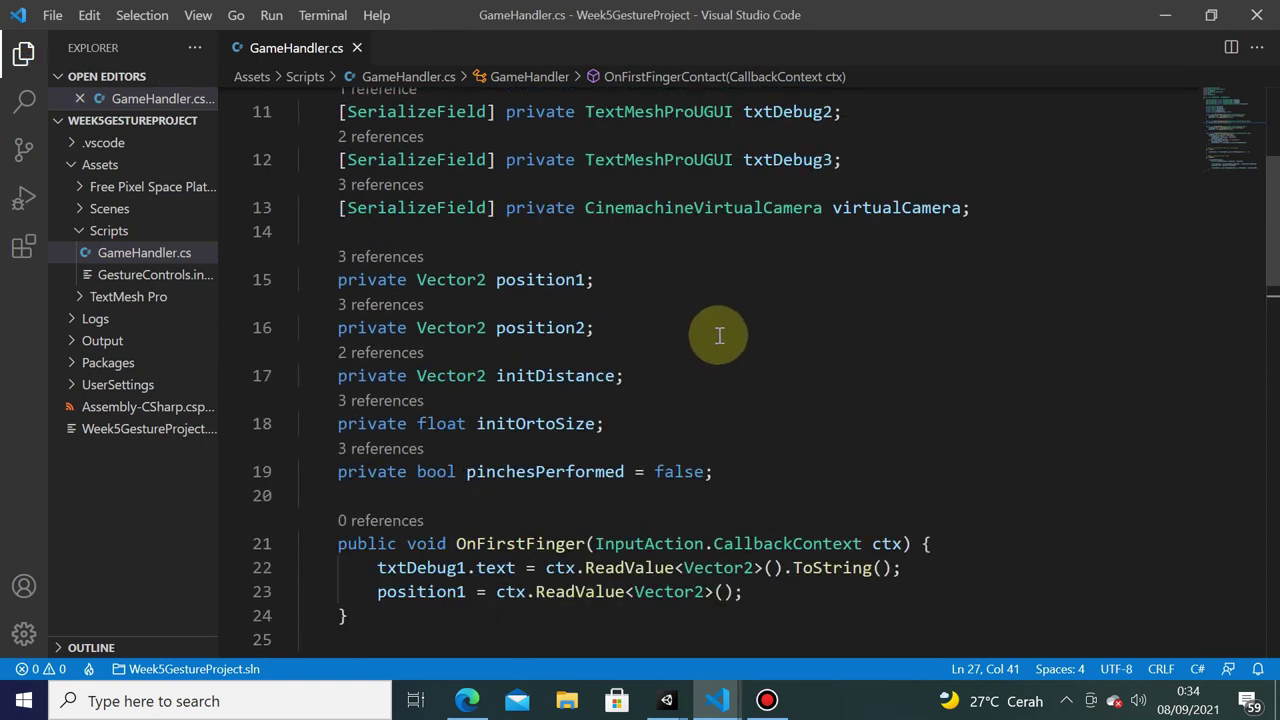
scroll(745, 300, up, 1)
scroll(930, 300, up, 1)
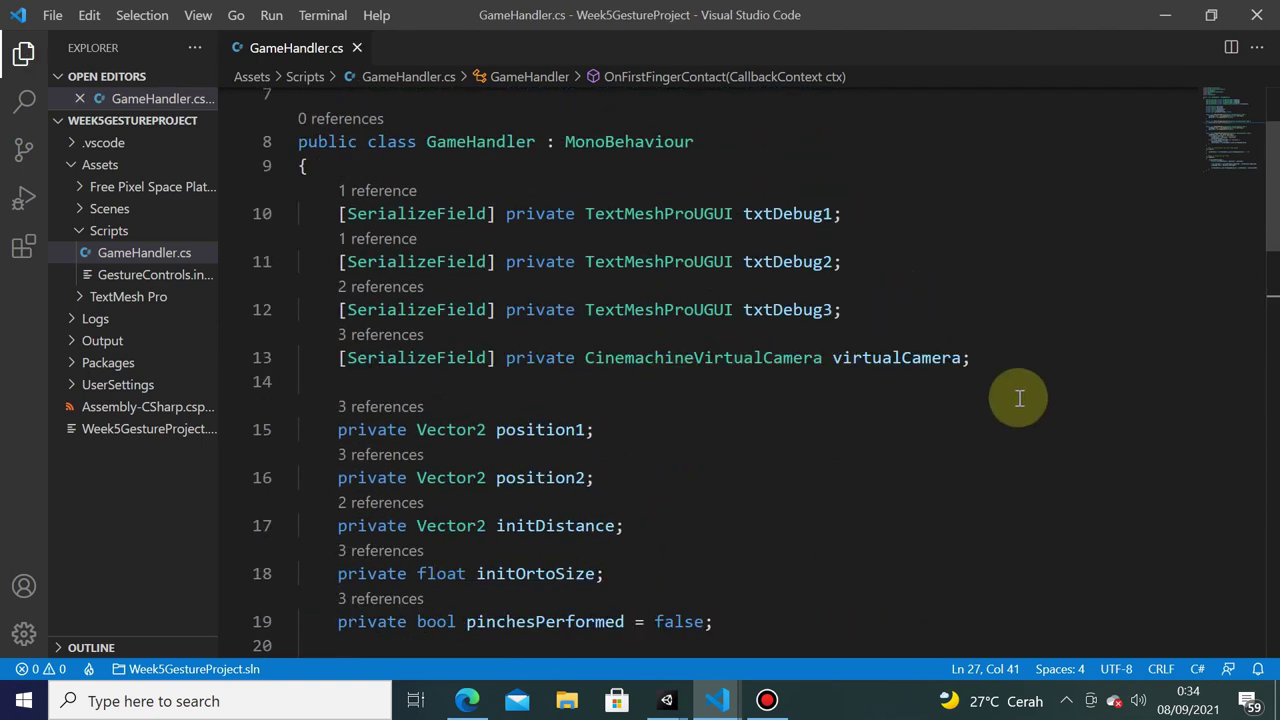
click(1000, 361)
key(Return)
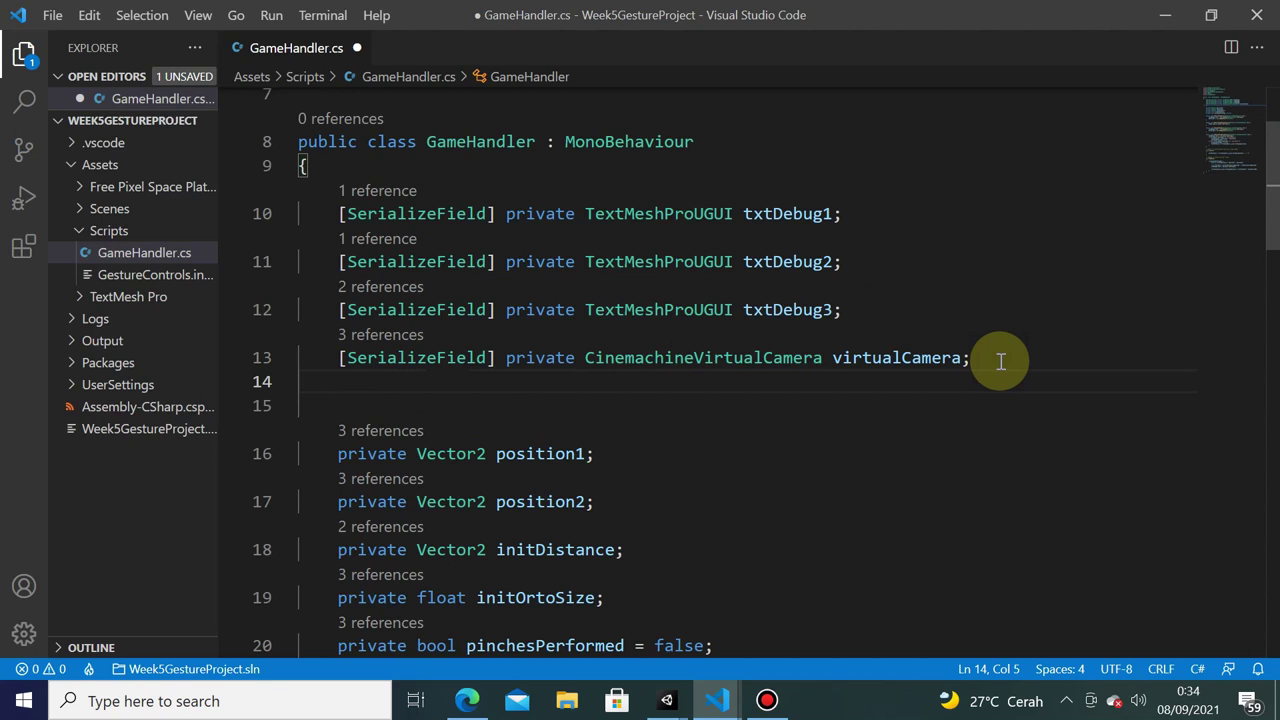
text([SerializeField])
key(Tab)
text(] )
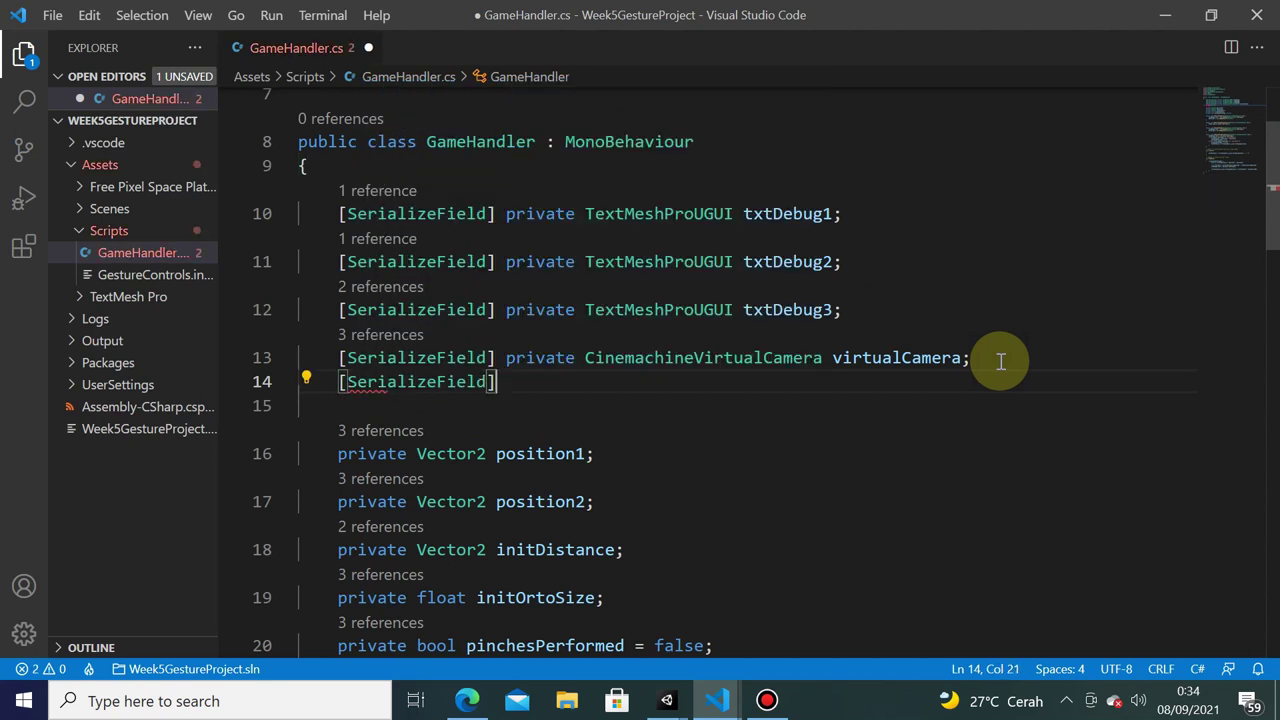
text(private )
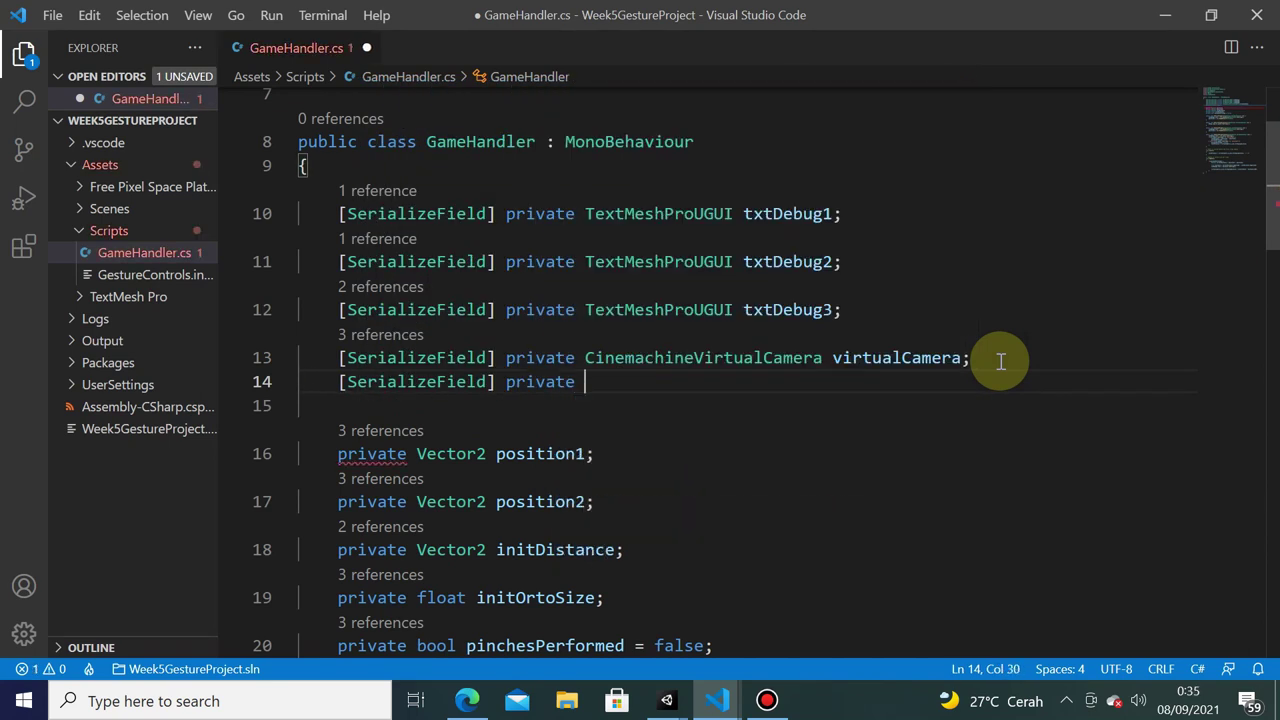
text(GameO)
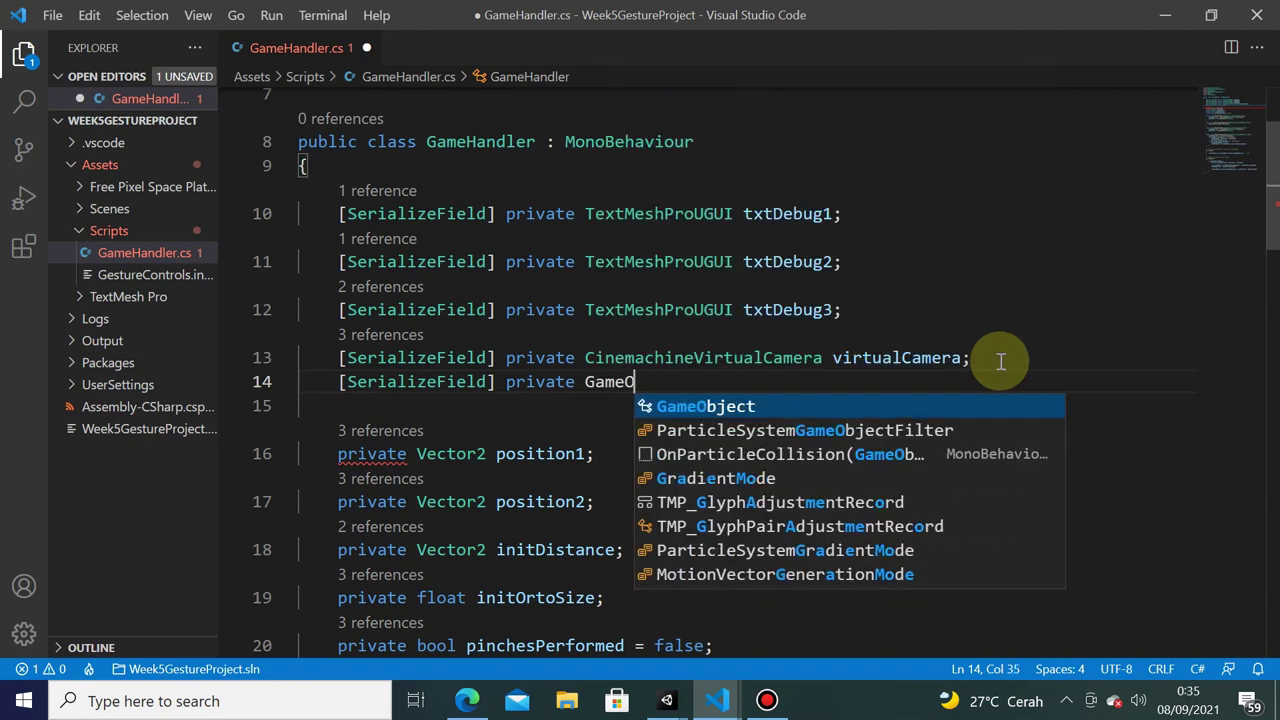
key(Tab)
text(a)
key(BackSpace)
text(as)
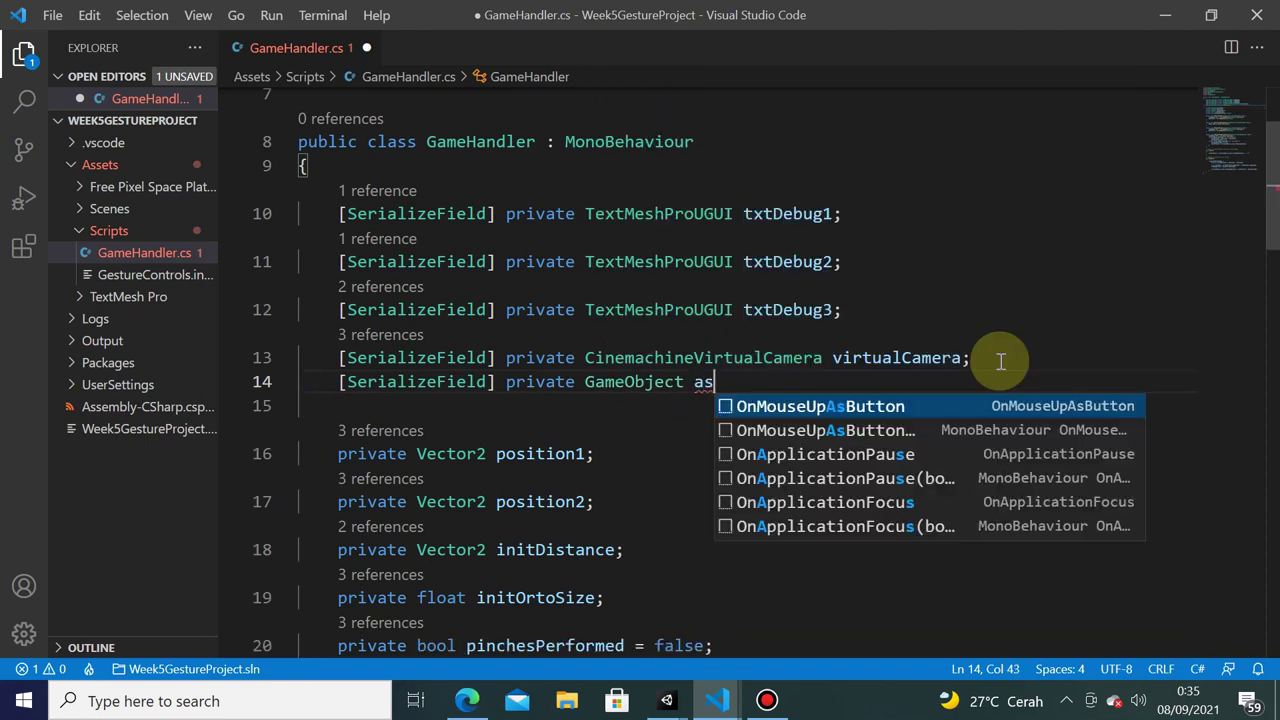
text(tro;)
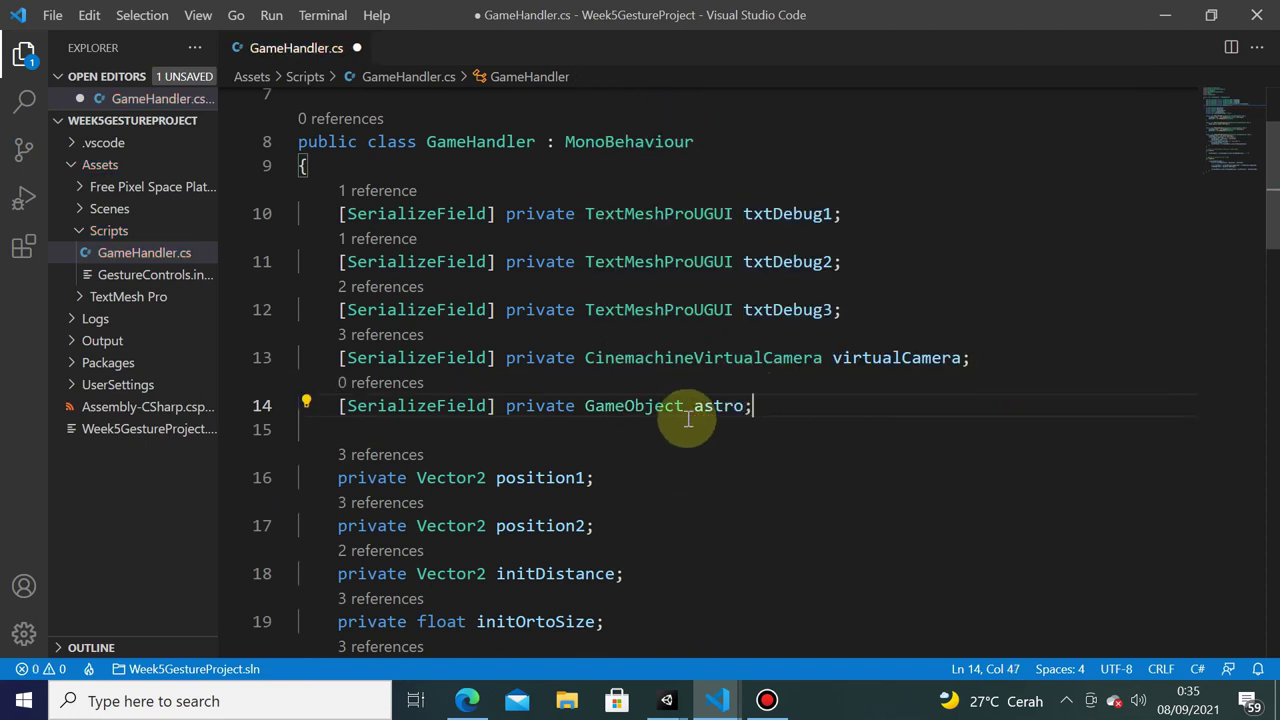
- Add a private Animator animator; field below the astro field
scroll(786, 437, down, 4)
scroll(794, 434, down, 3)
scroll(794, 443, down, 2)
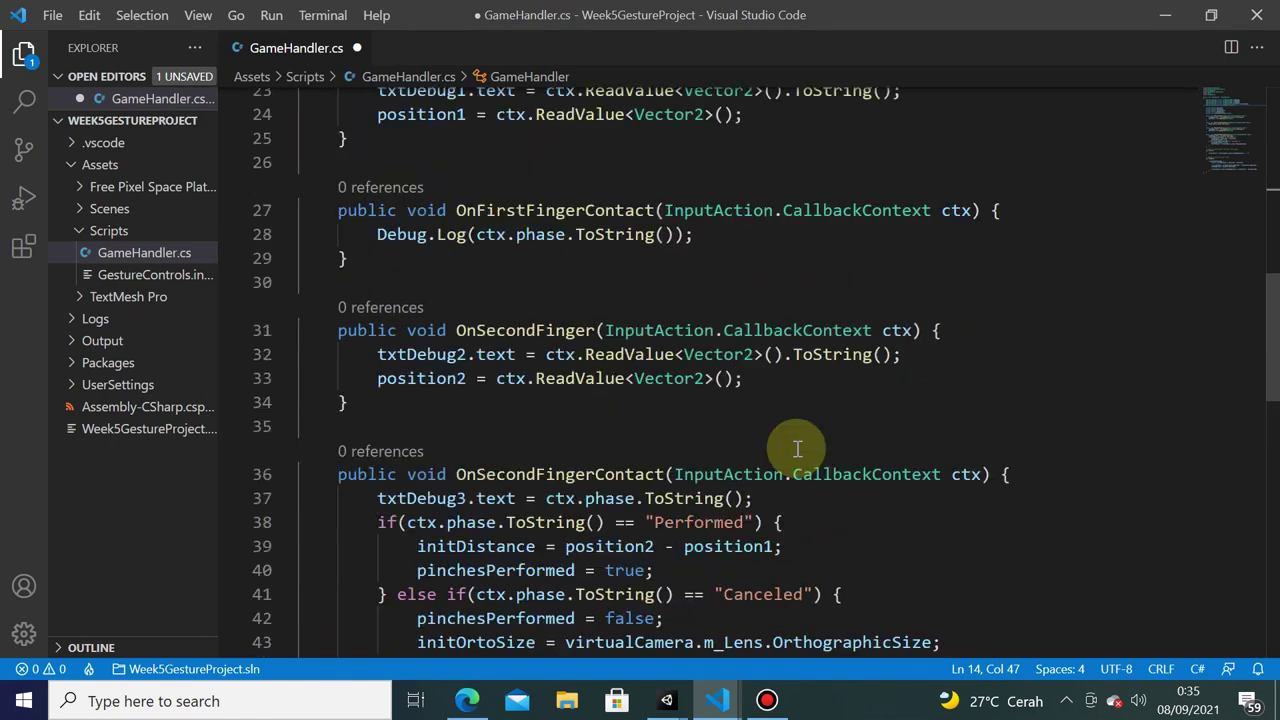
scroll(797, 453, down, 5)
scroll(794, 451, down, 3)
scroll(794, 417, up, 4)
scroll(800, 417, up, 3)
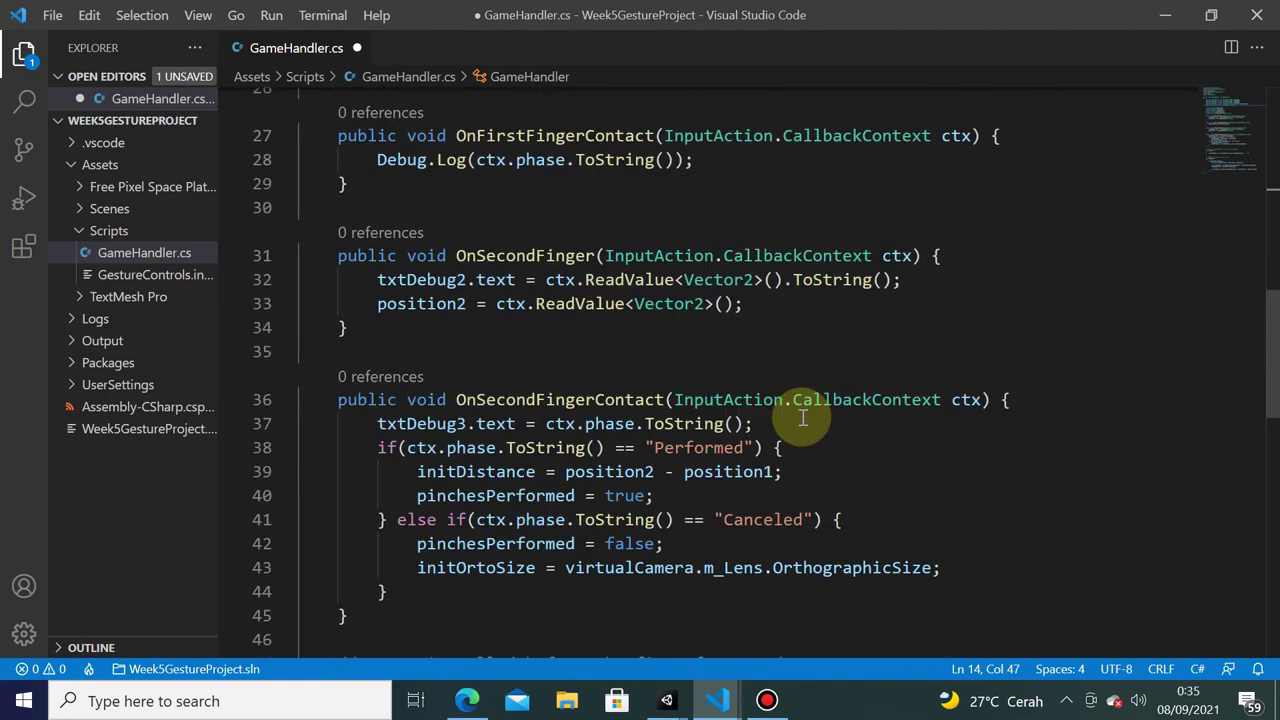
scroll(797, 413, up, 6)
scroll(795, 450, up, 1)
key(Return)
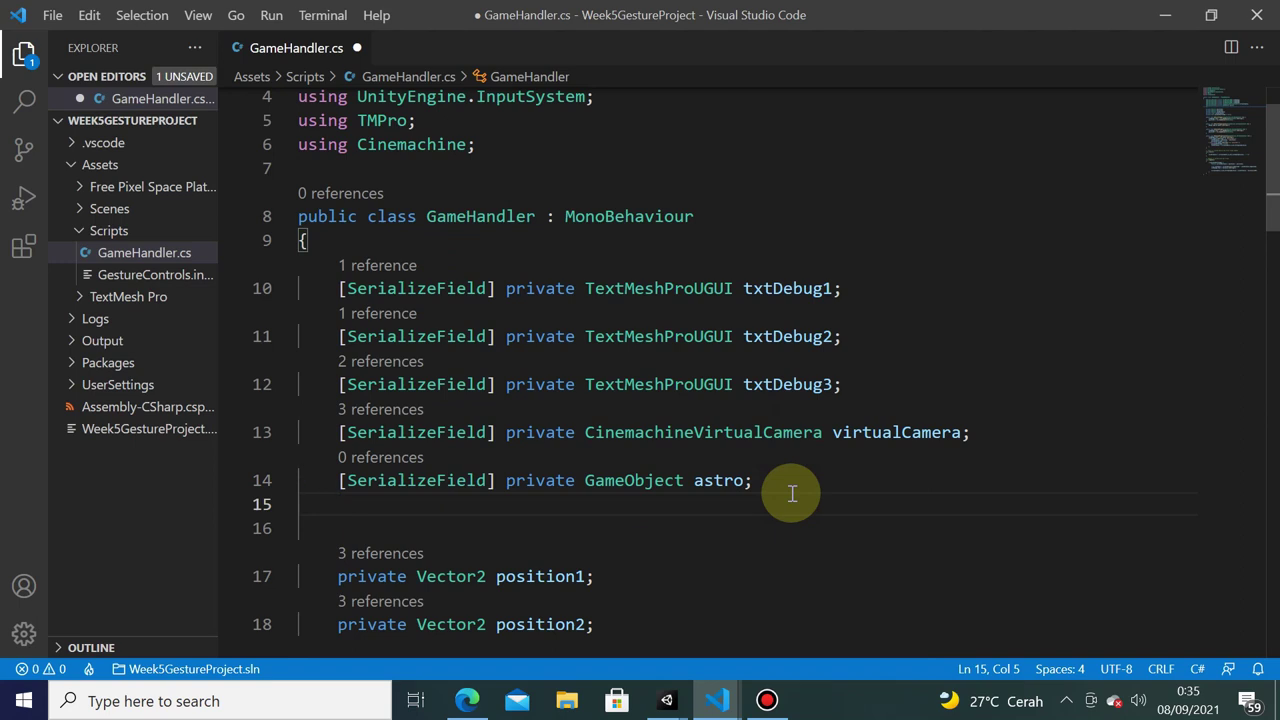
text(private Animat)
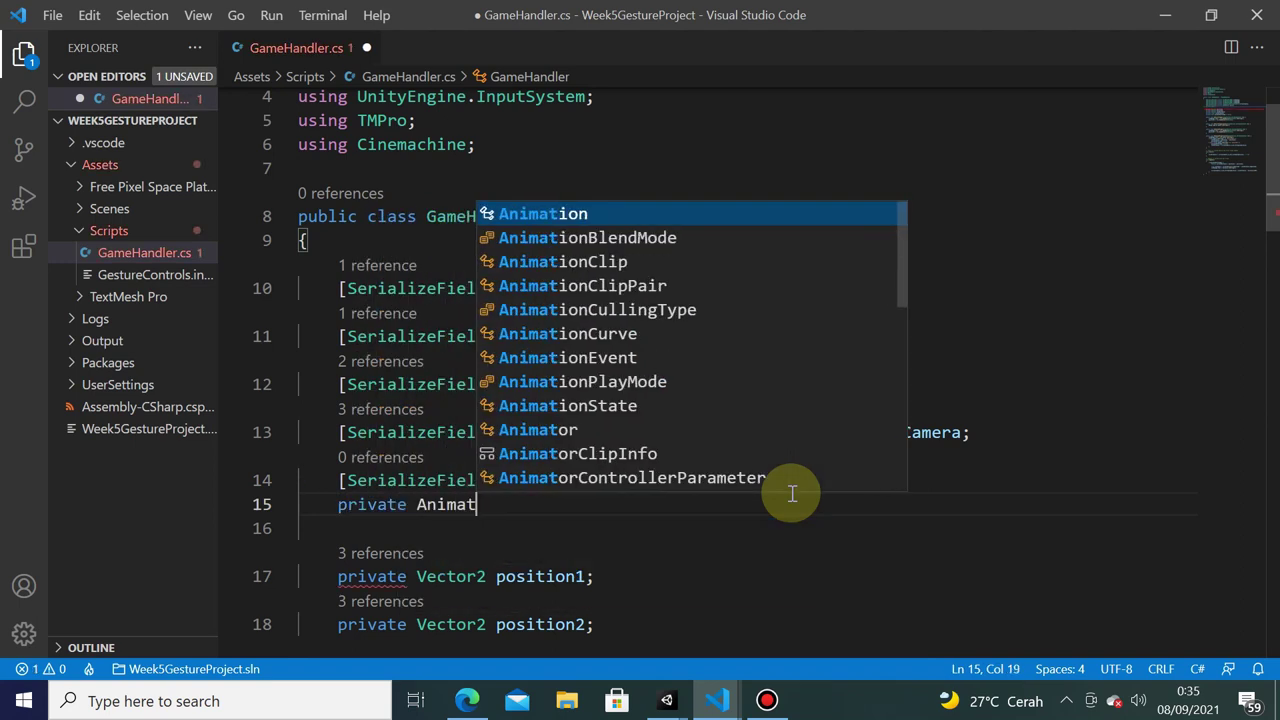
text(or animator;)
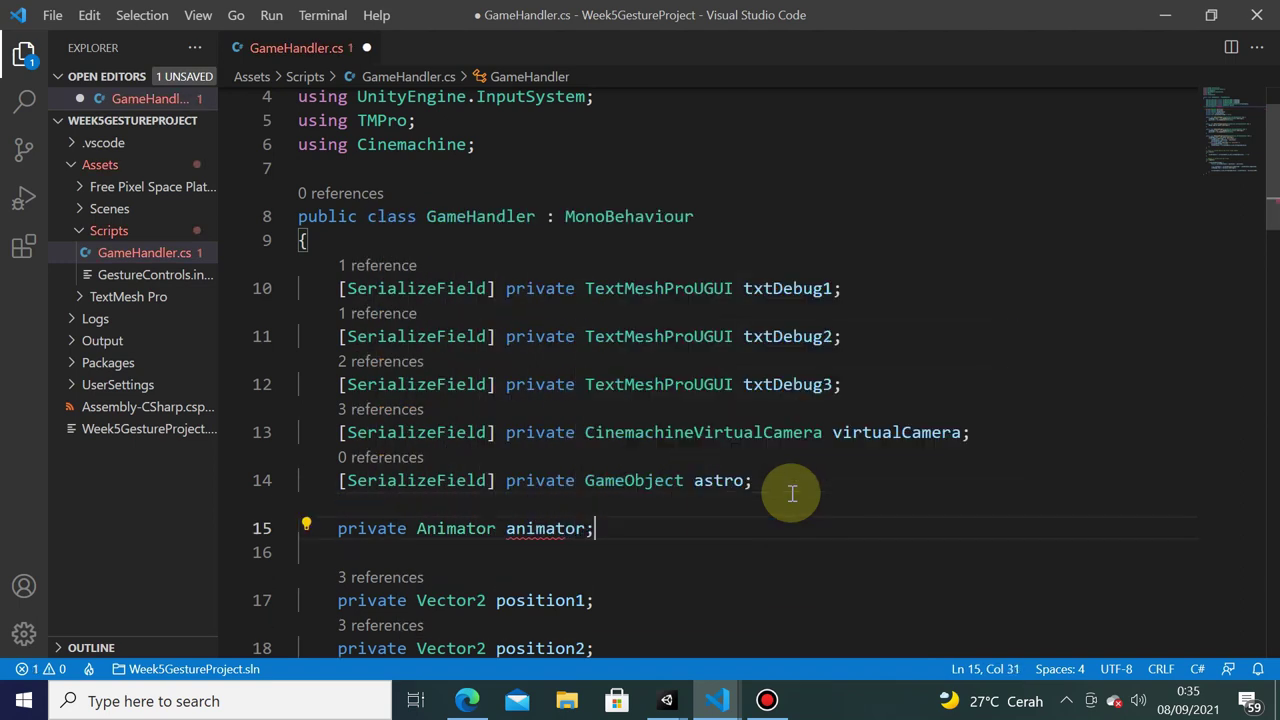
scroll(543, 523, down, 1)
scroll(494, 494, down, 3)
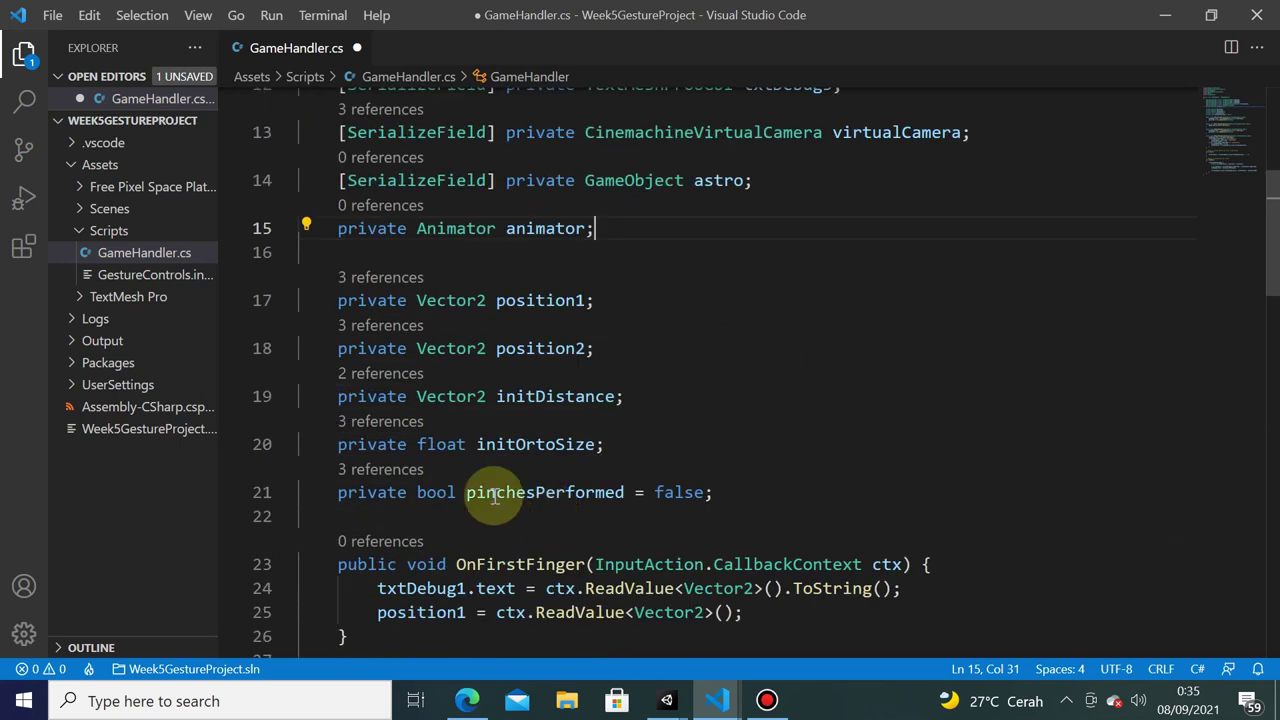
scroll(486, 371, down, 3)
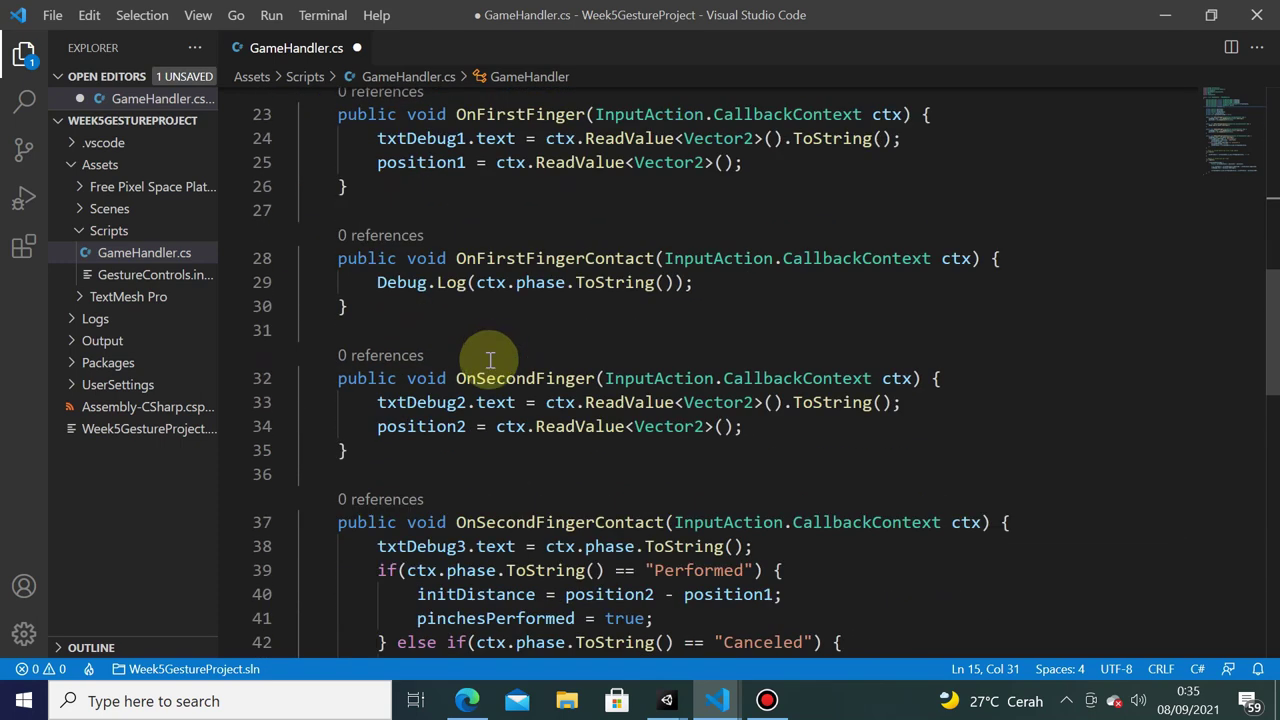
scroll(500, 391, down, 5)
scroll(666, 406, down, 2)
- In Start, assign animator = astro.GetComponent<Animator>(); and save
click(1006, 355)
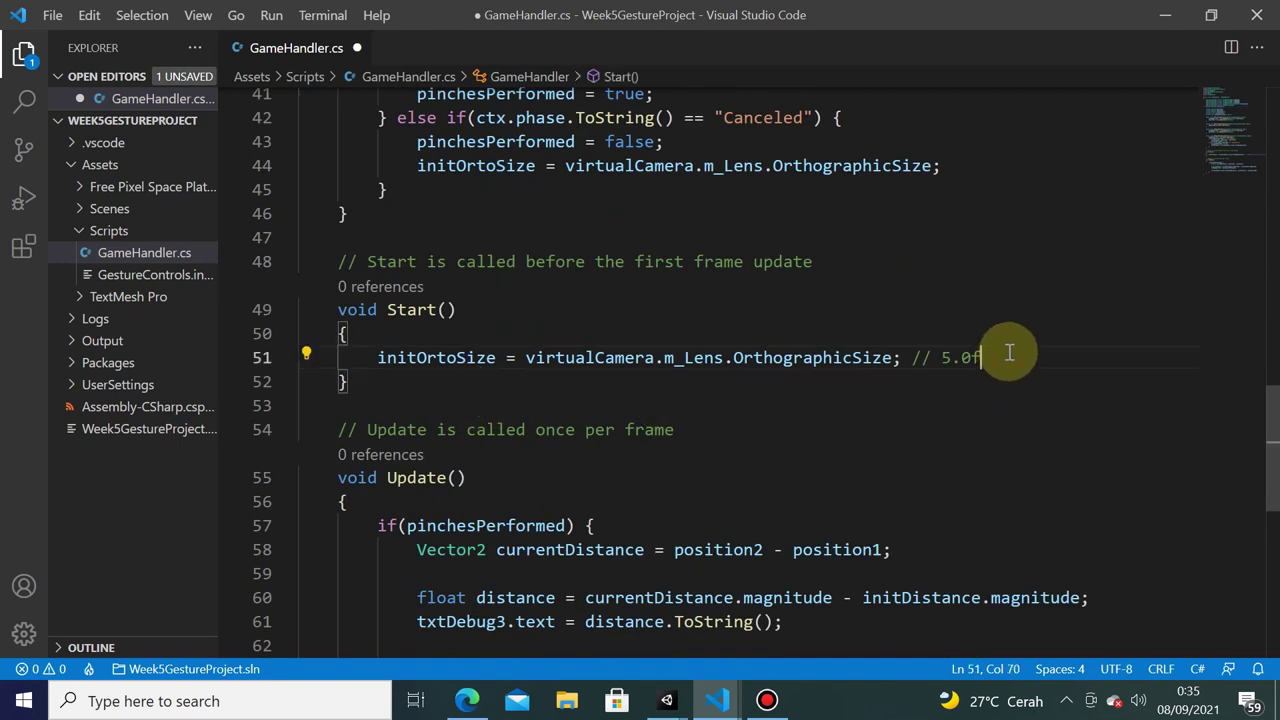
key(Return)
text(anim)
key(Tab)
text(= )
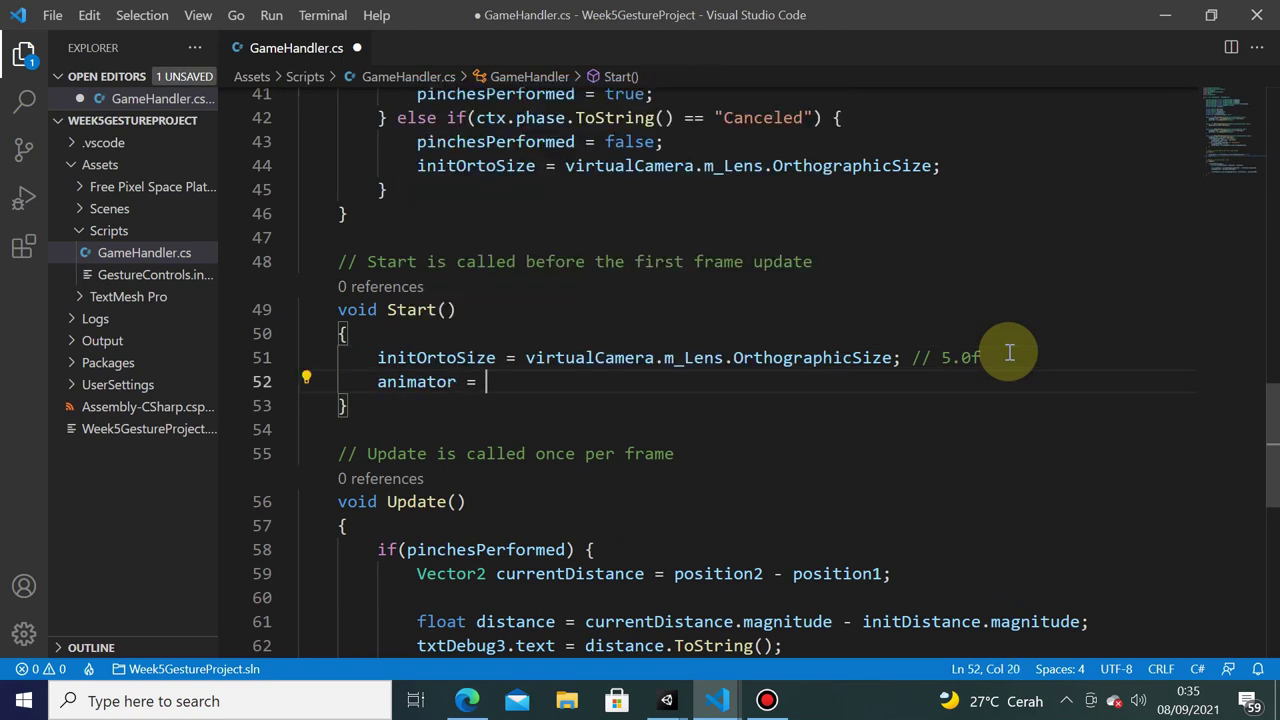
text(ast)
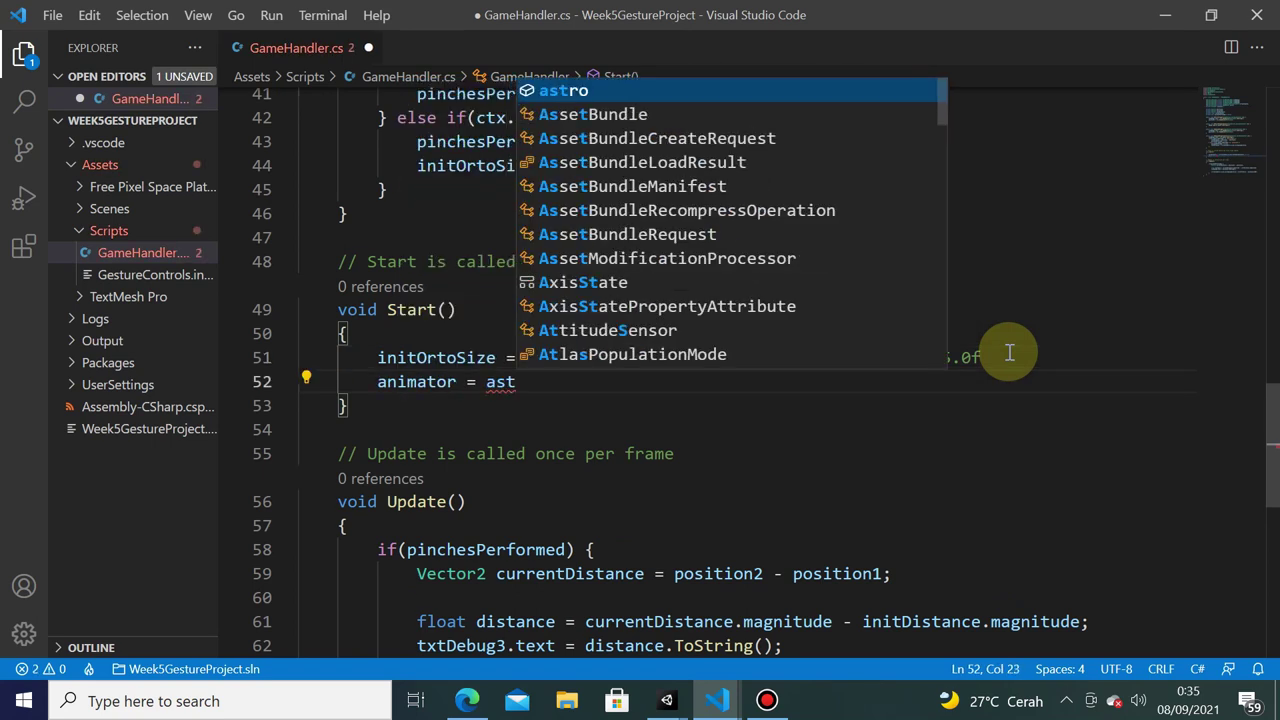
text(ro)
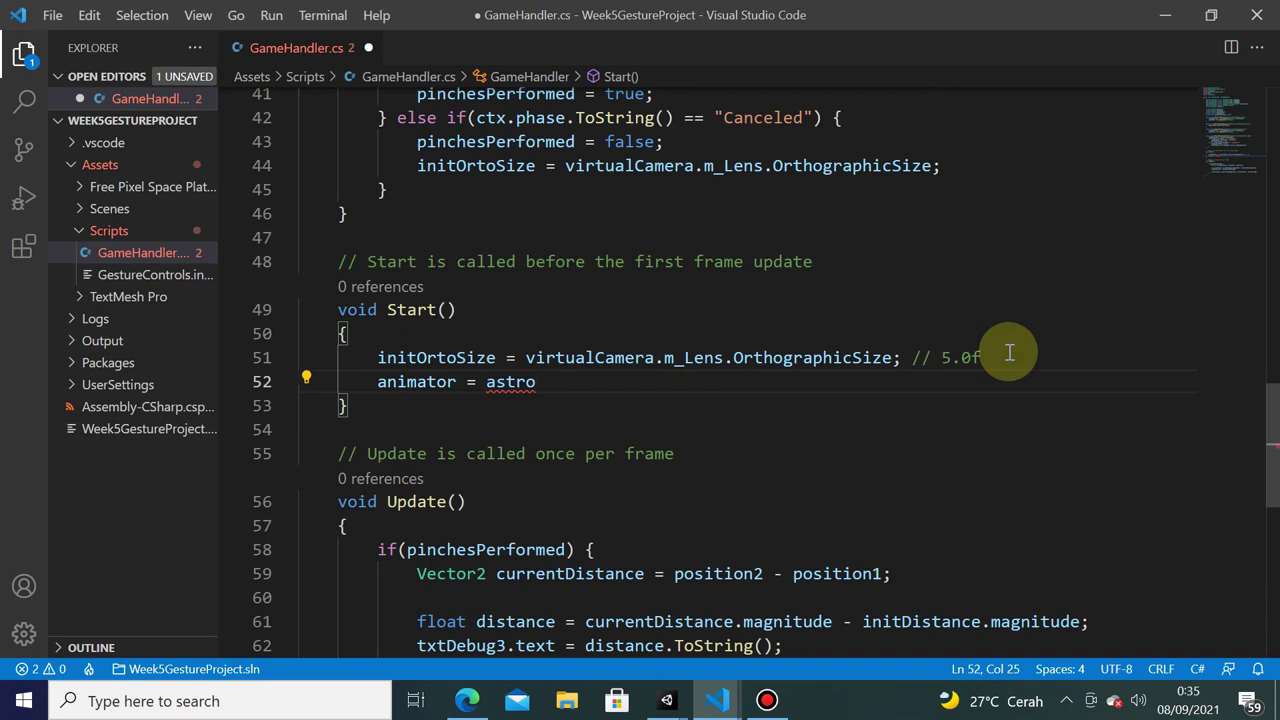
text(.Get)
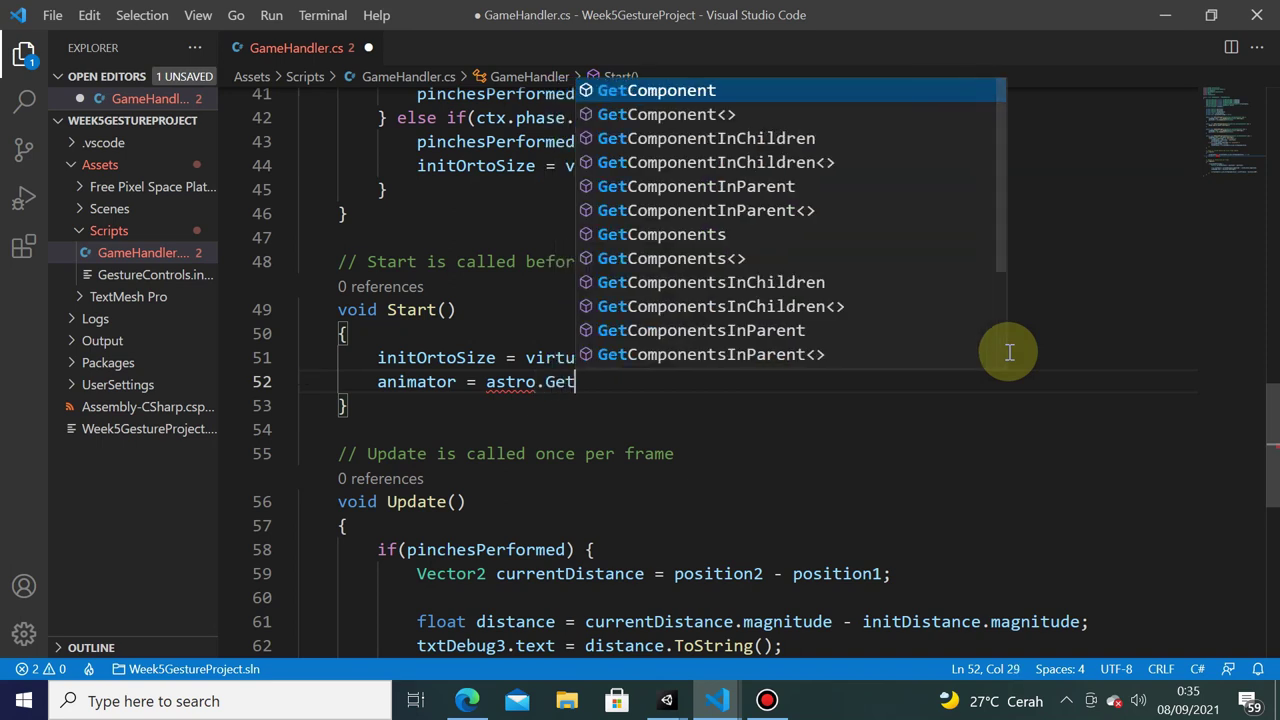
text(Co)
key(Tab)
text(<As)
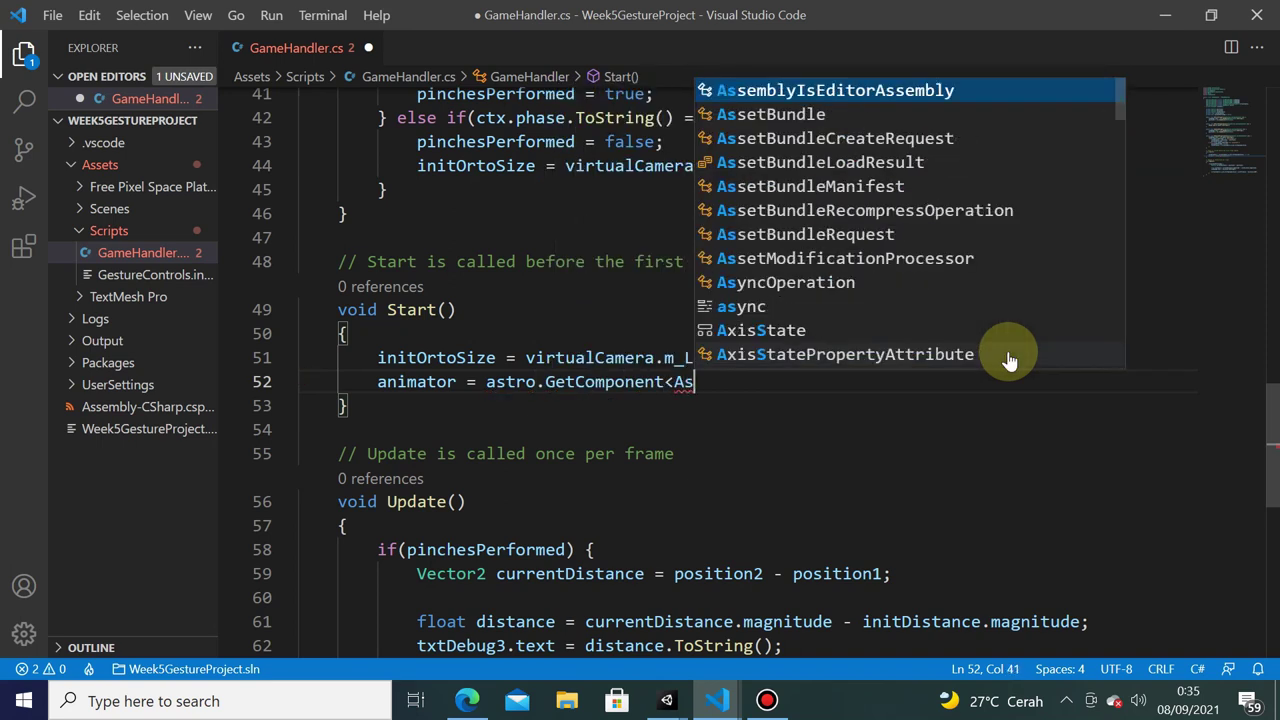
key(BackSpace)
text(nim)
key(Tab)
text(>)
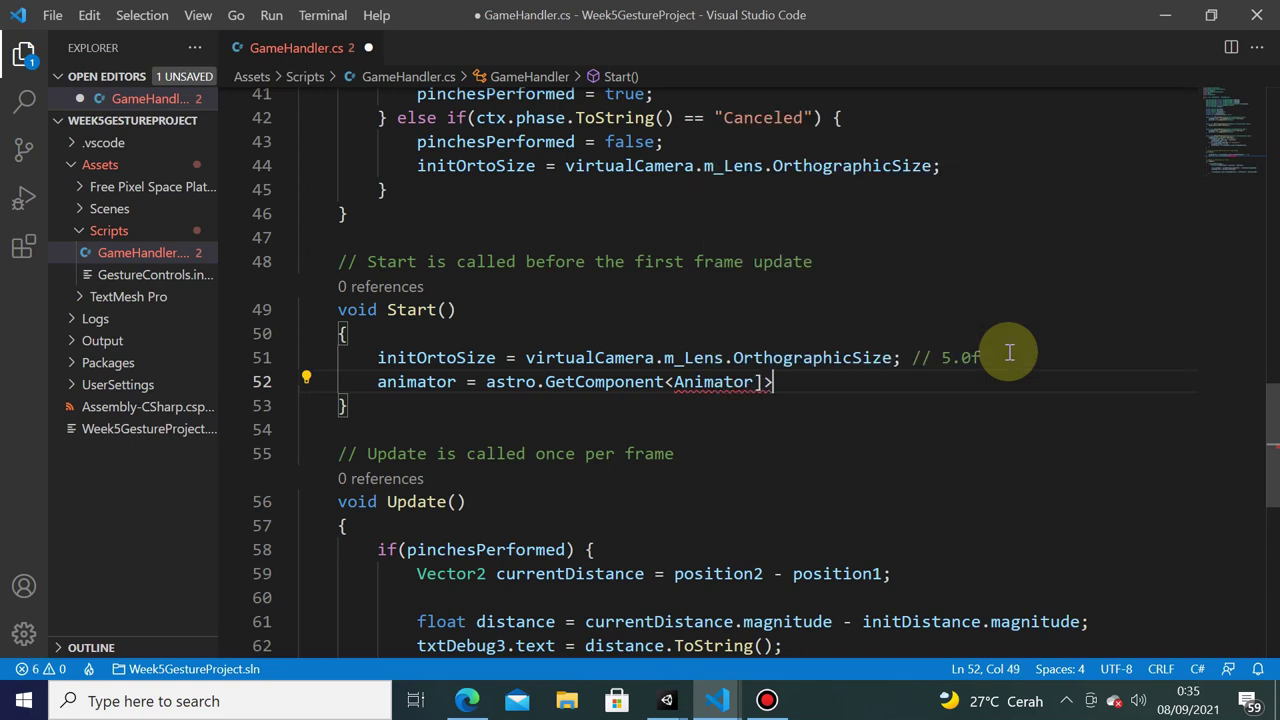
key(BackSpace)
text(>();)
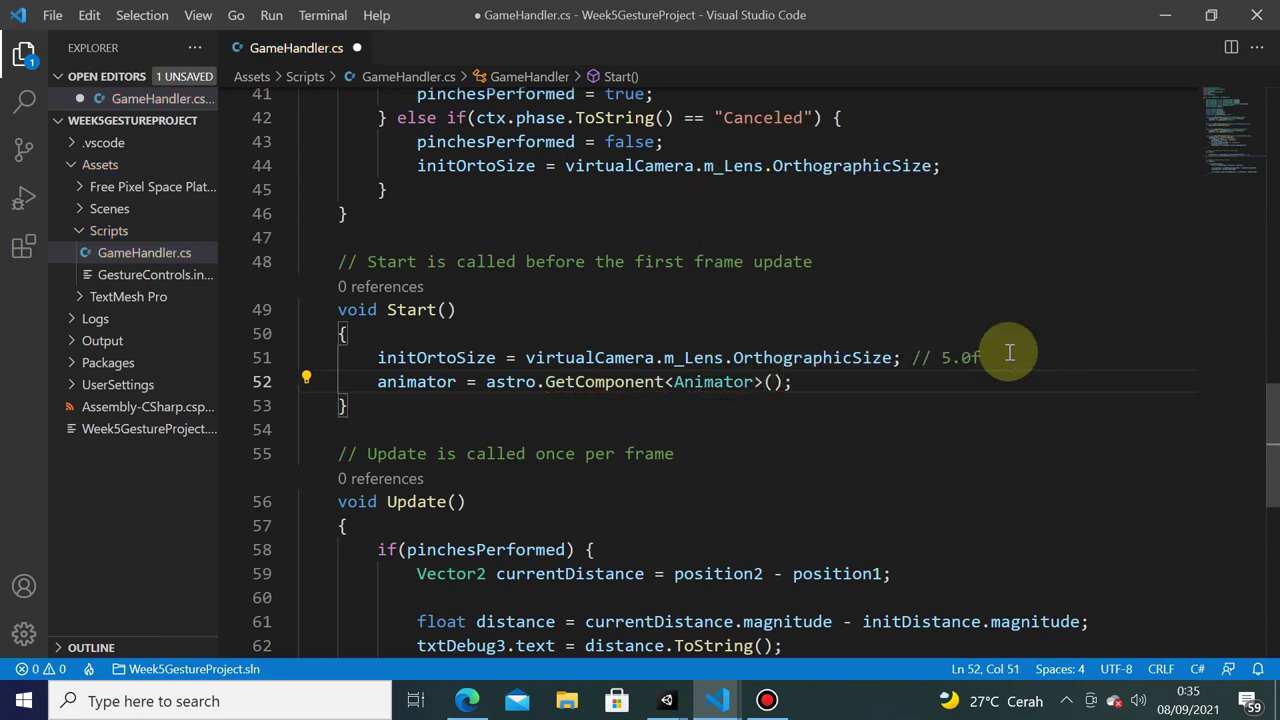
key(ctrl+s)
- Add an animator.SetFloat(); call below the pinch block in Update and save
scroll(631, 369, down, 2)
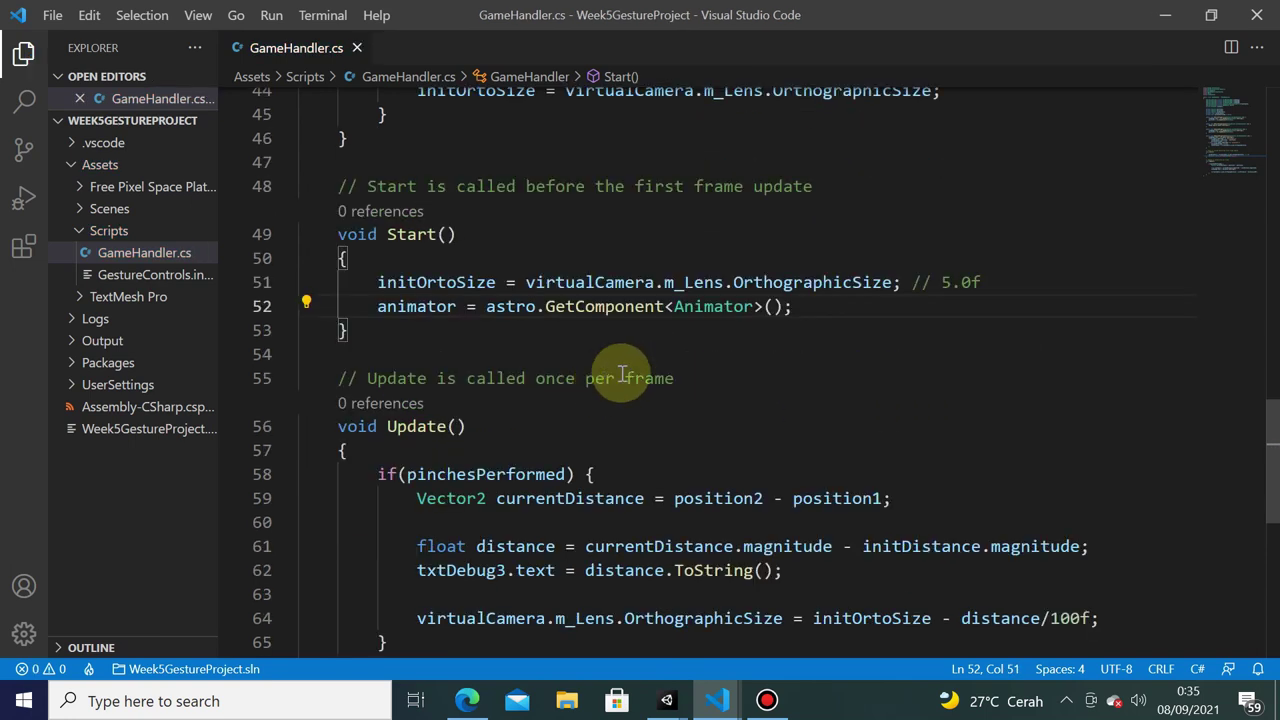
scroll(631, 369, down, 3)
scroll(631, 369, up, 2)
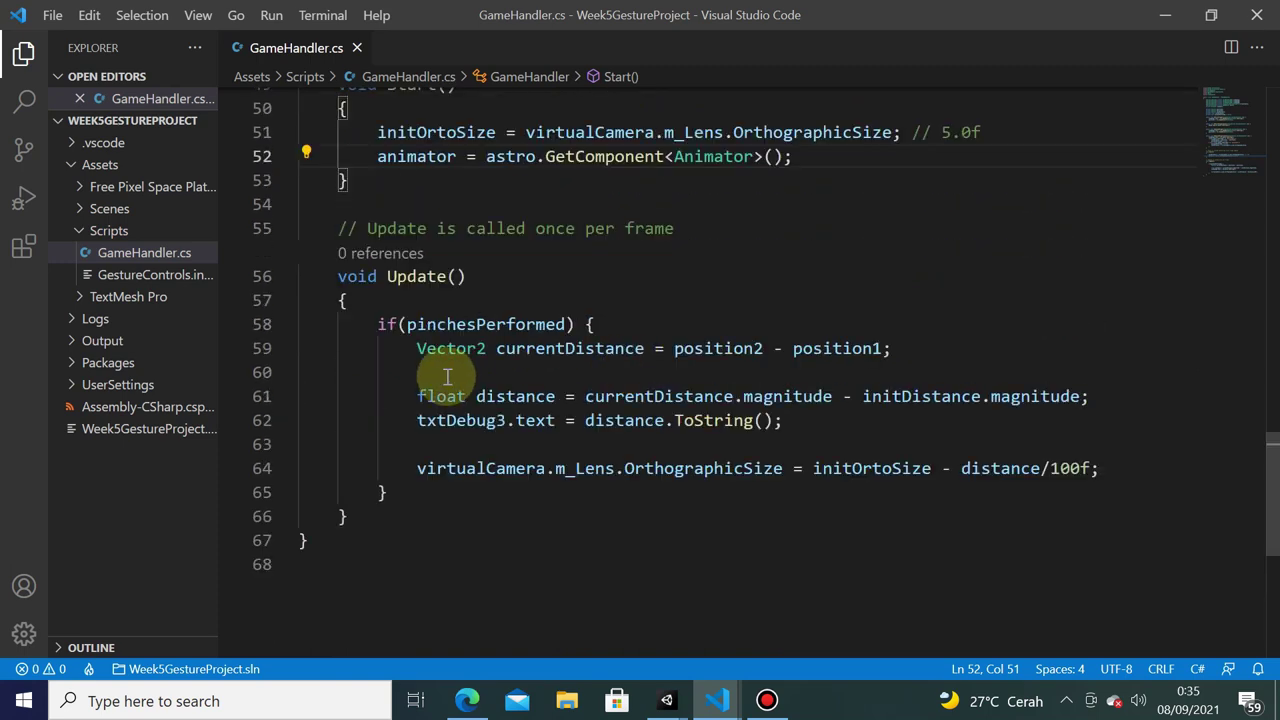
click(453, 495)
key(Return)
key(Return)
text(animato)
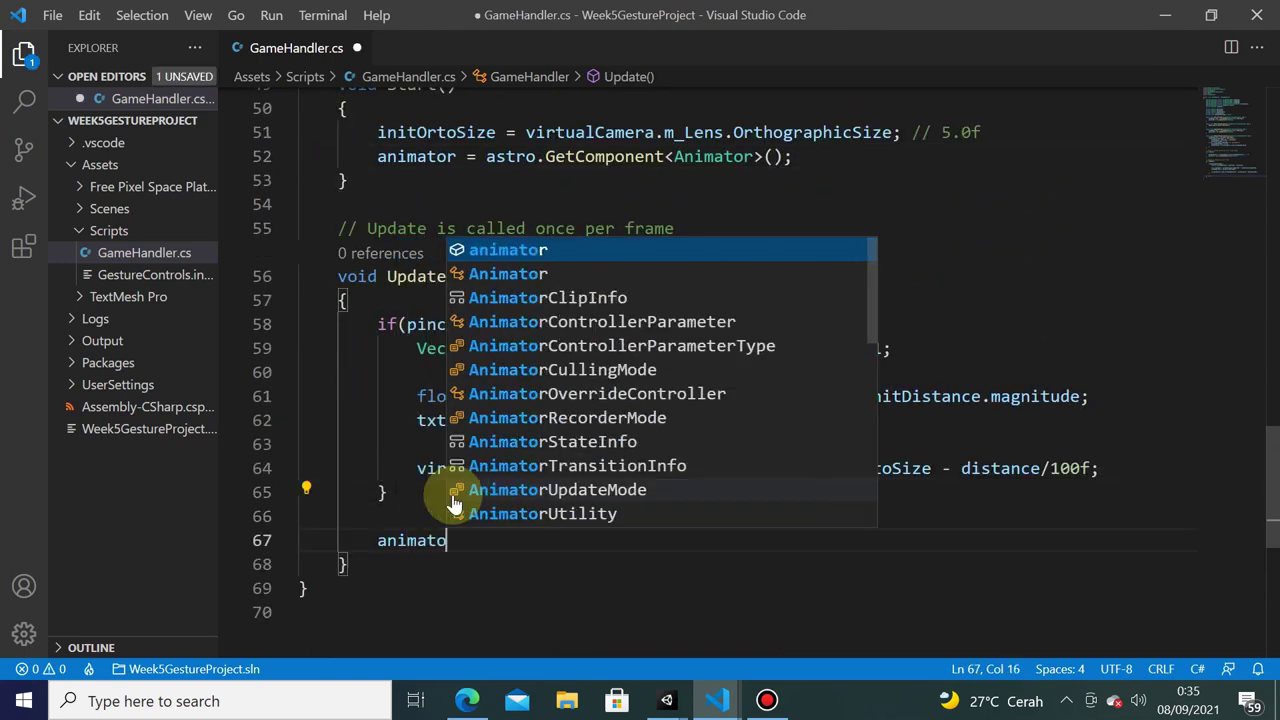
text(r.SetFlo)
key(Tab)
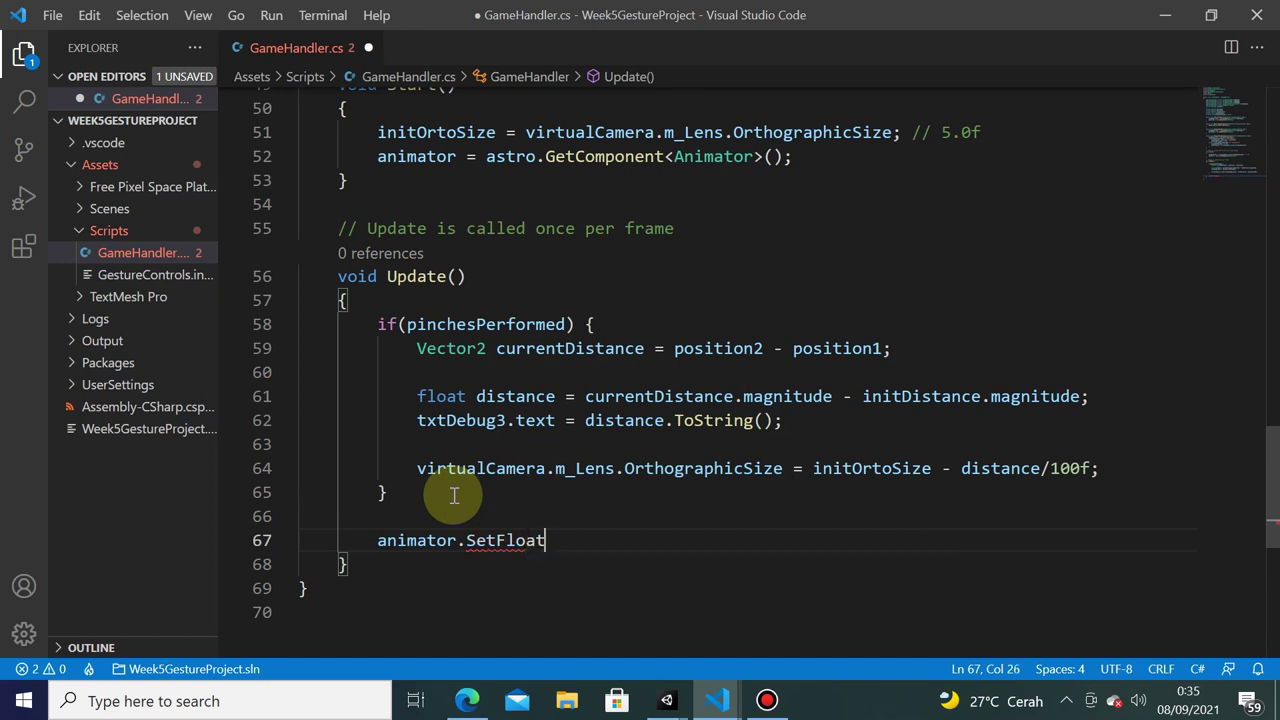
text(();)
key(ctrl+s)
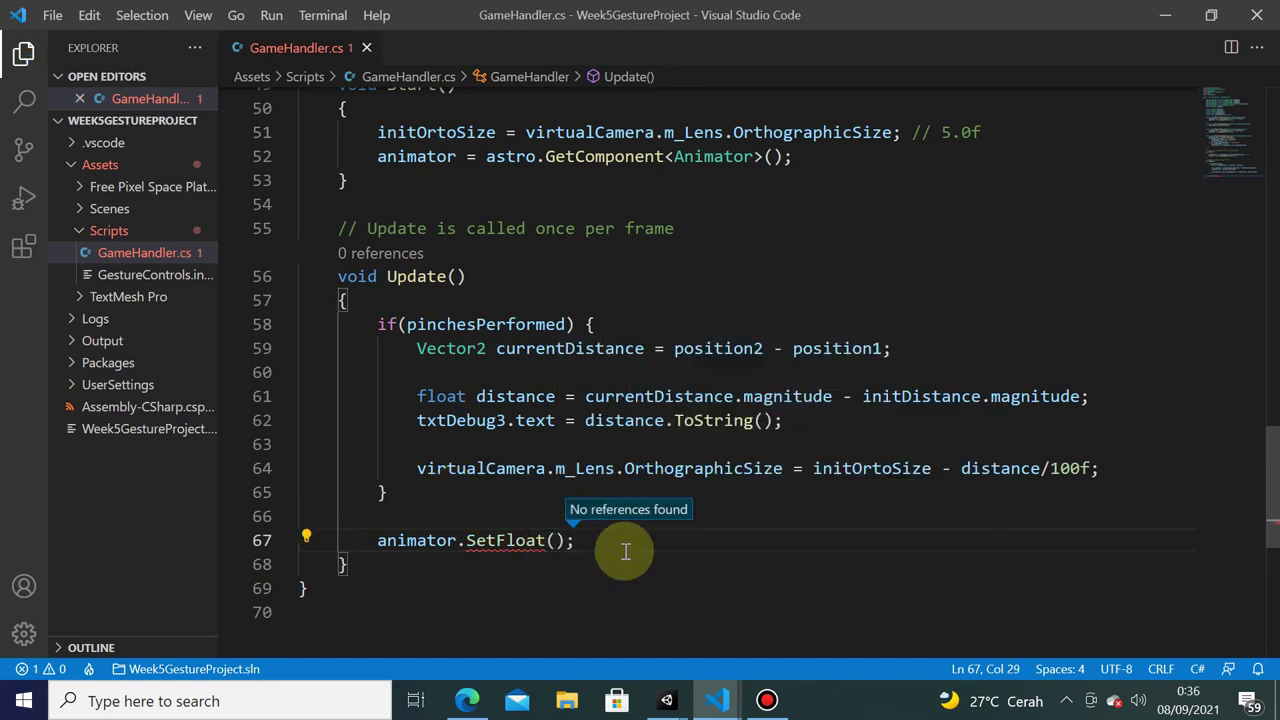
- Pass "Speed", astro.GetComponent<Rigidbody2D>().velocity.magnitude to SetFloat and save
click(555, 540)
text("Speed")
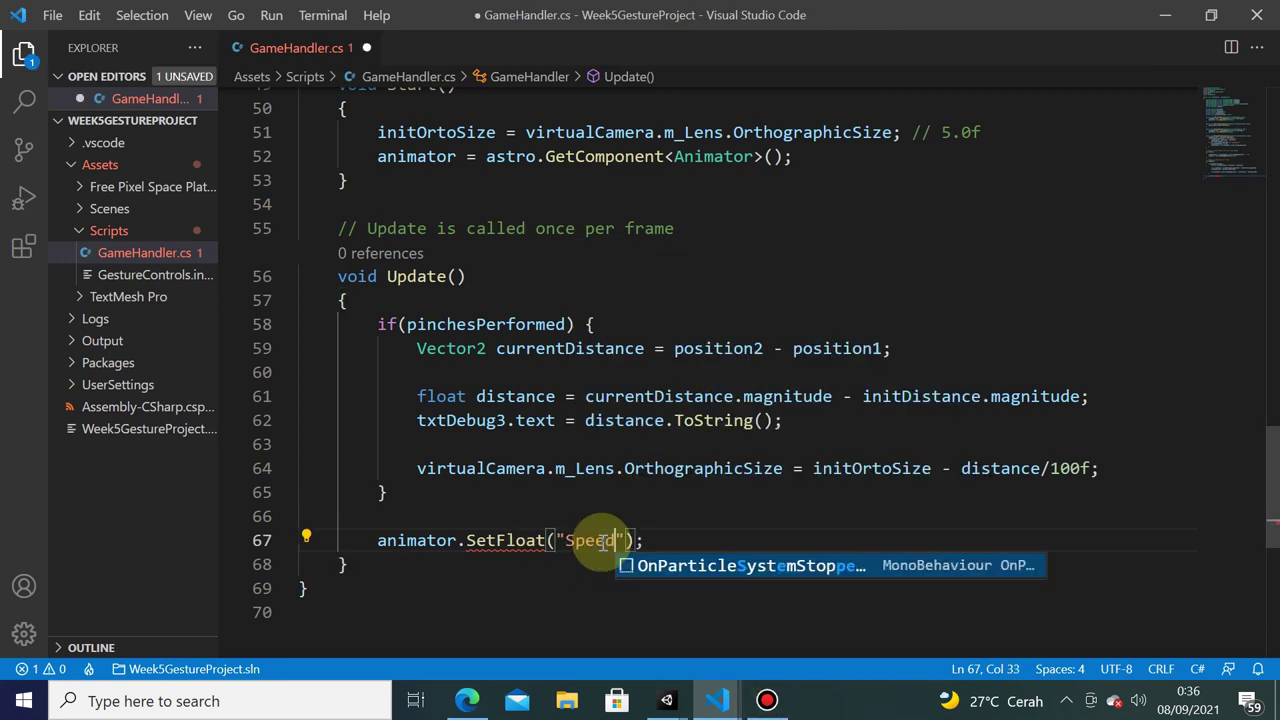
text(, as)
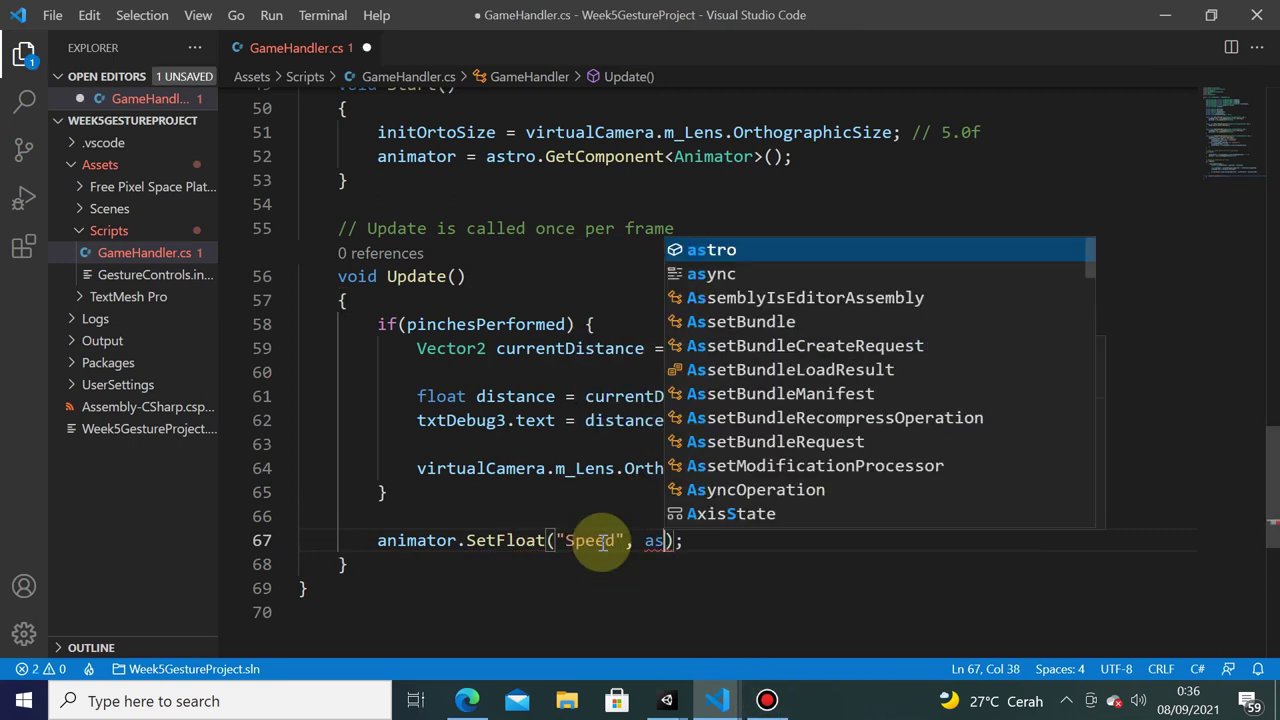
text(tro.)
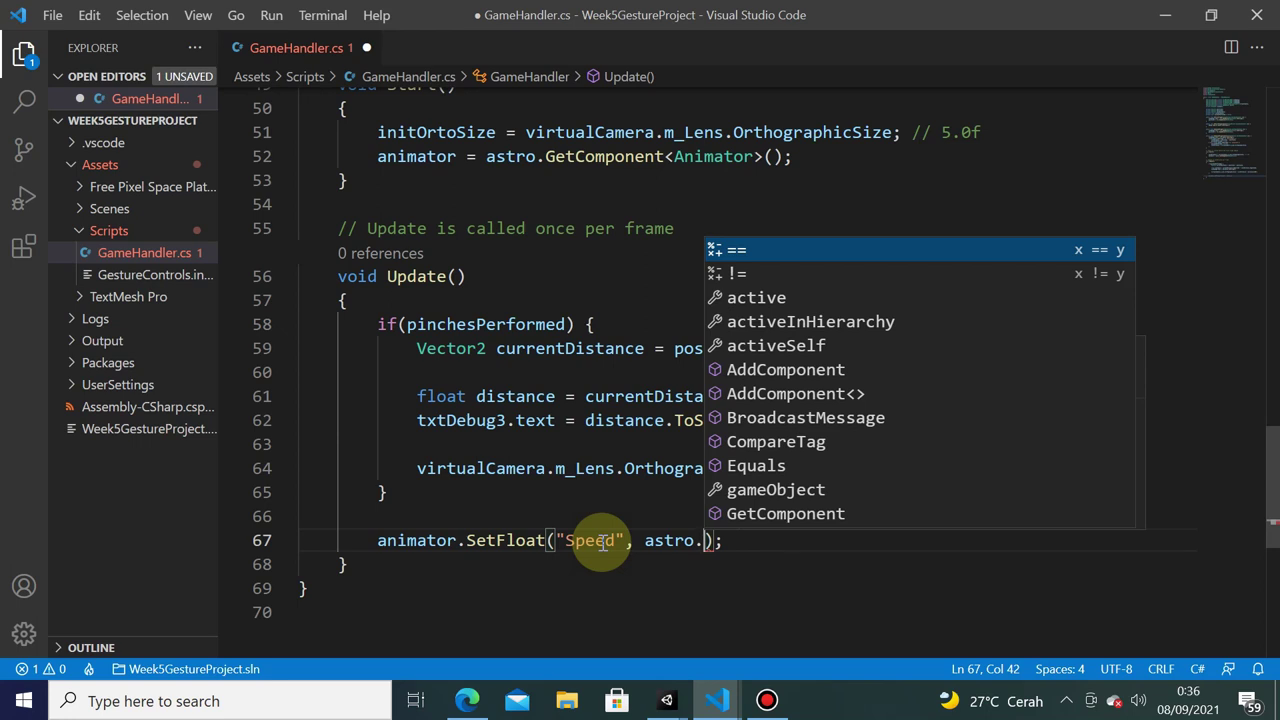
text(GetCo)
key(Tab)
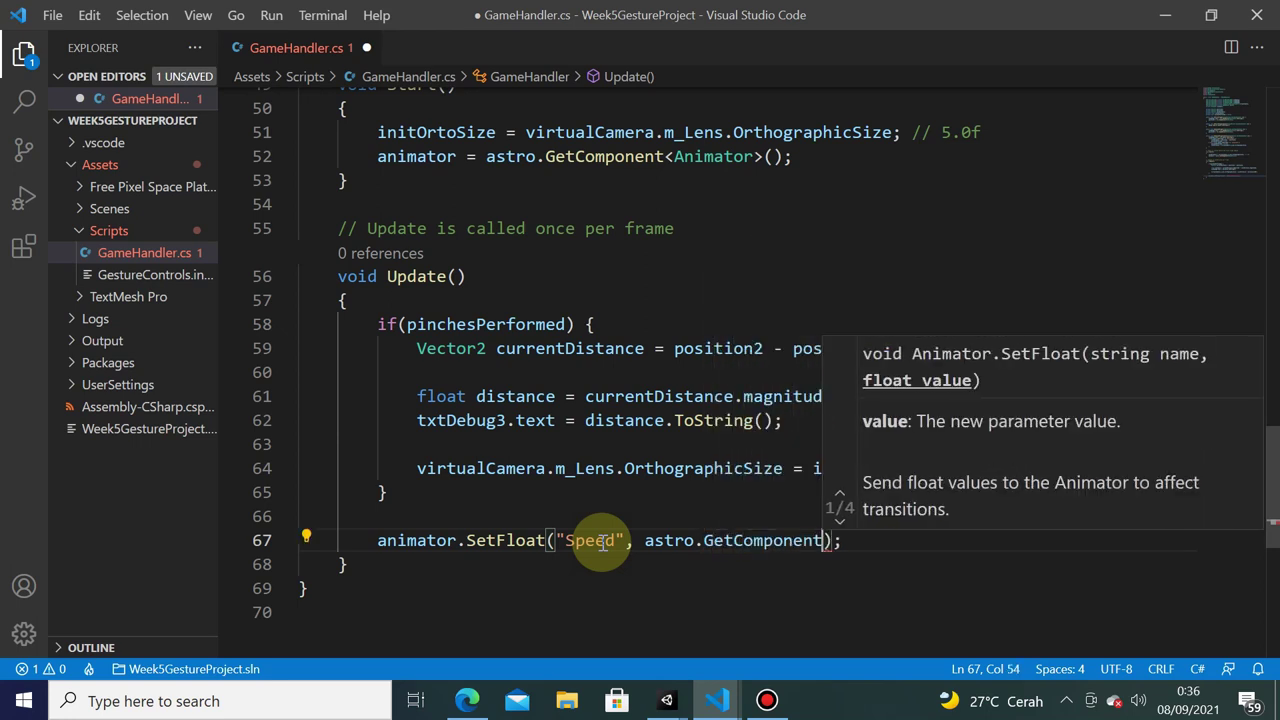
text(<Rig)
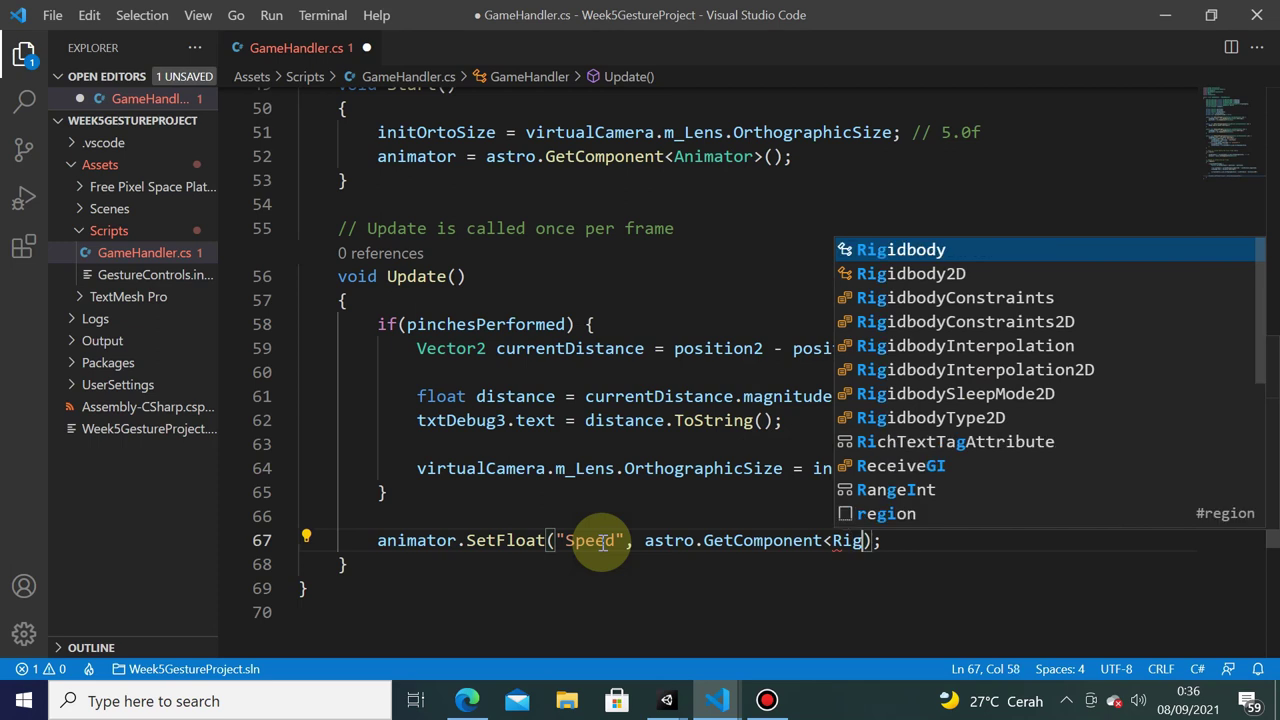
key(Down)
key(Tab)
text(>())
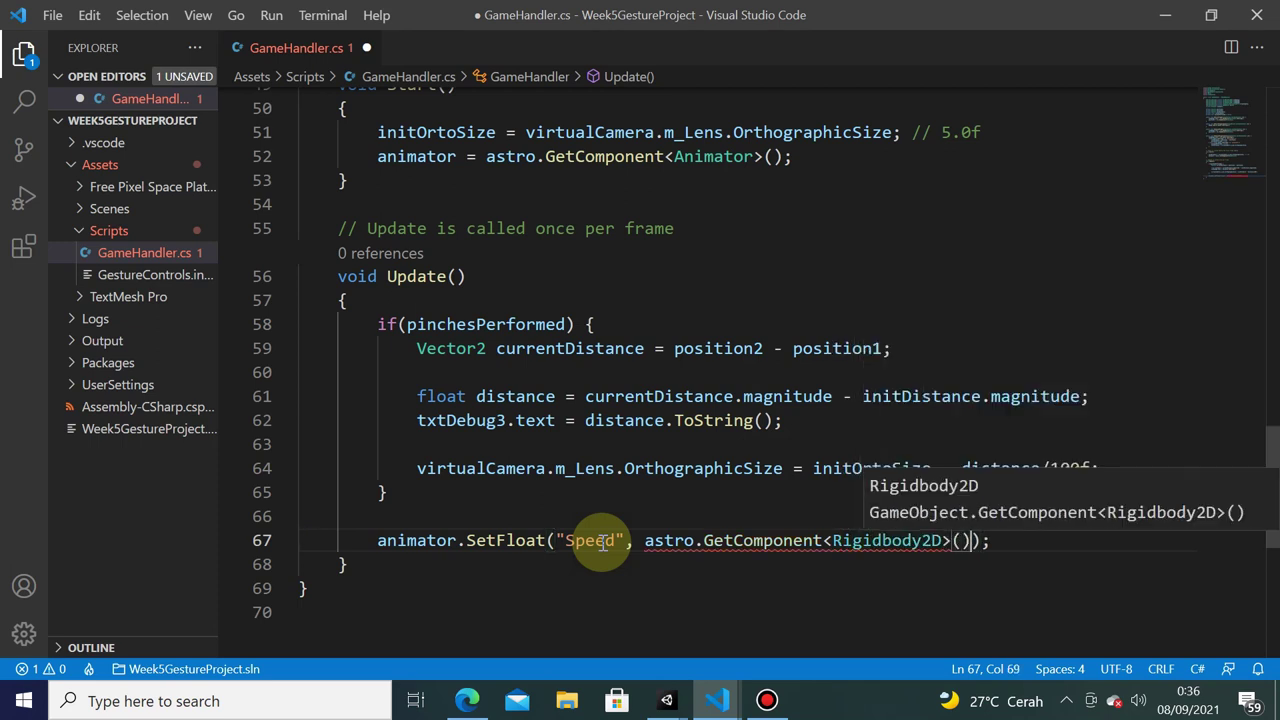
text(.vel)
key(Tab)
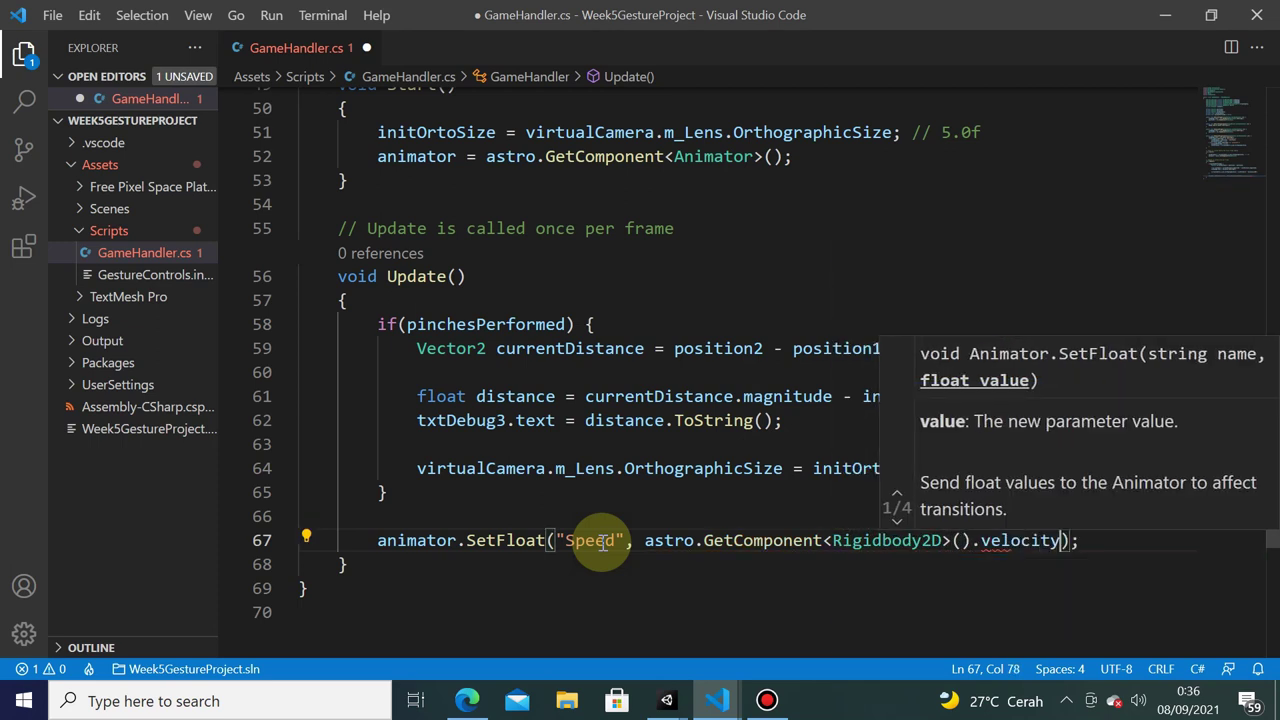
key(Escape)
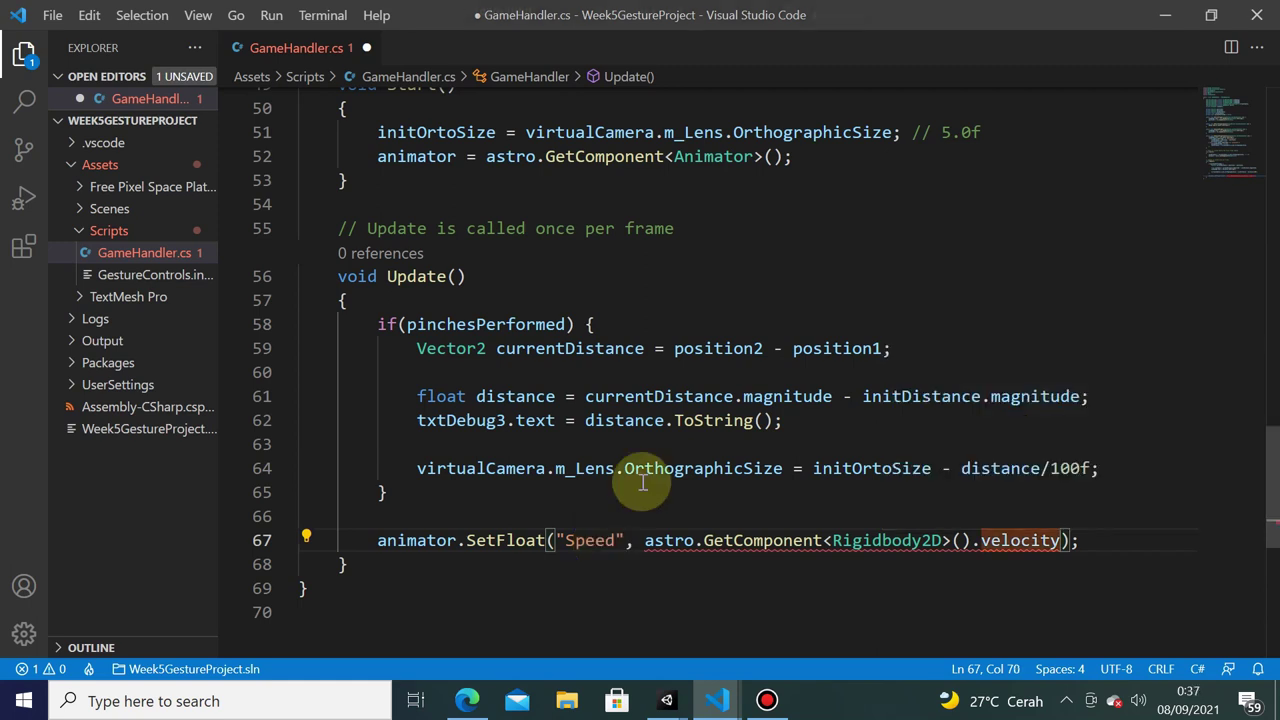
click(720, 442)
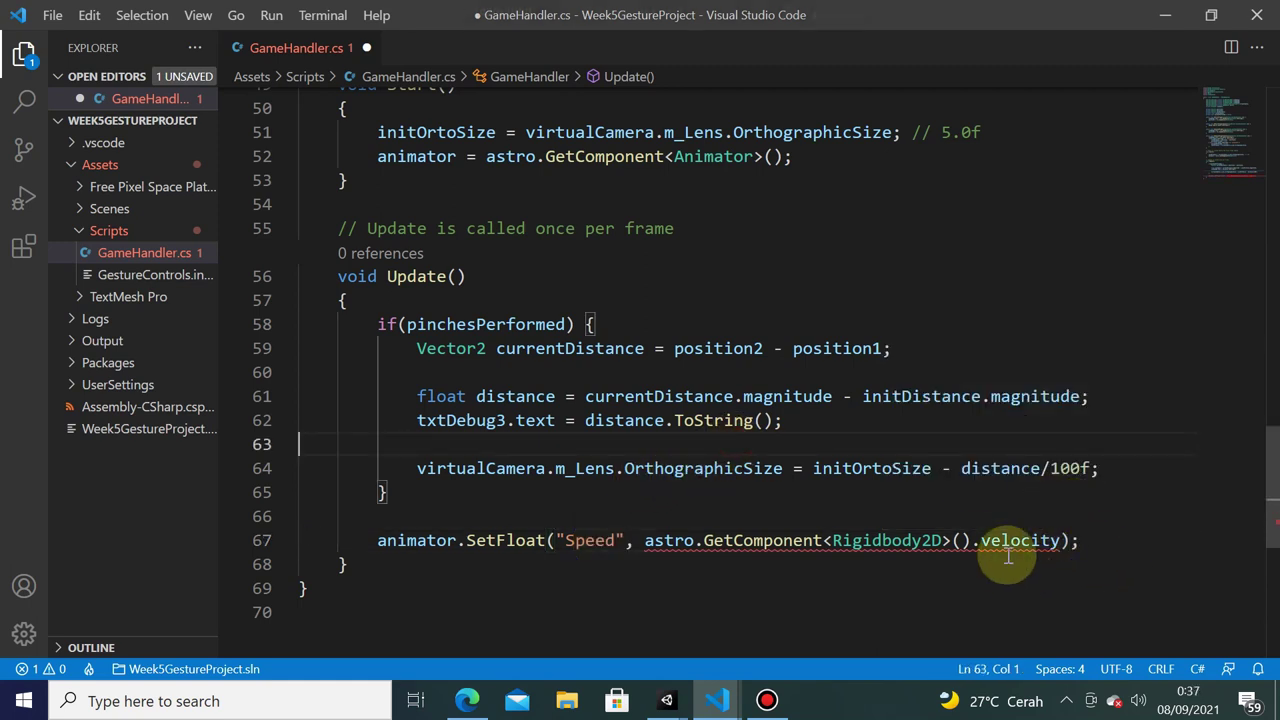
click(1061, 543)
text(.ma)
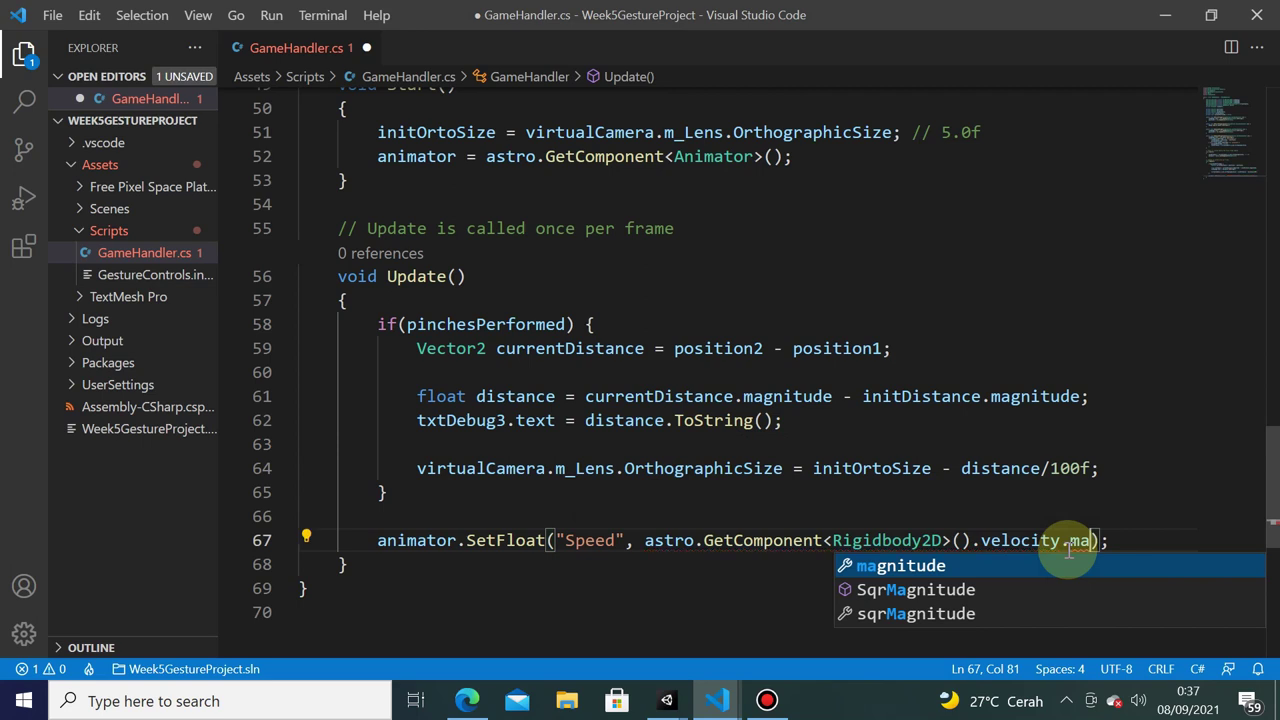
key(Return)
text();)
key(Down)
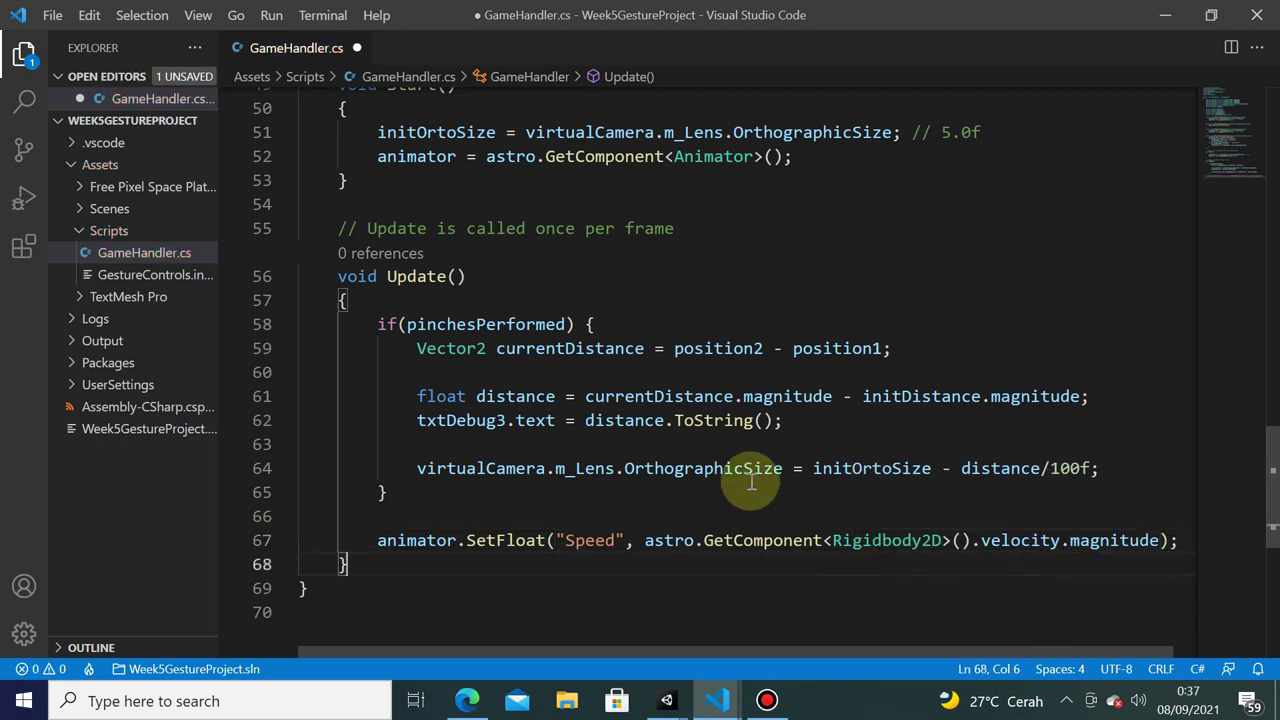
key(ctrl+s)
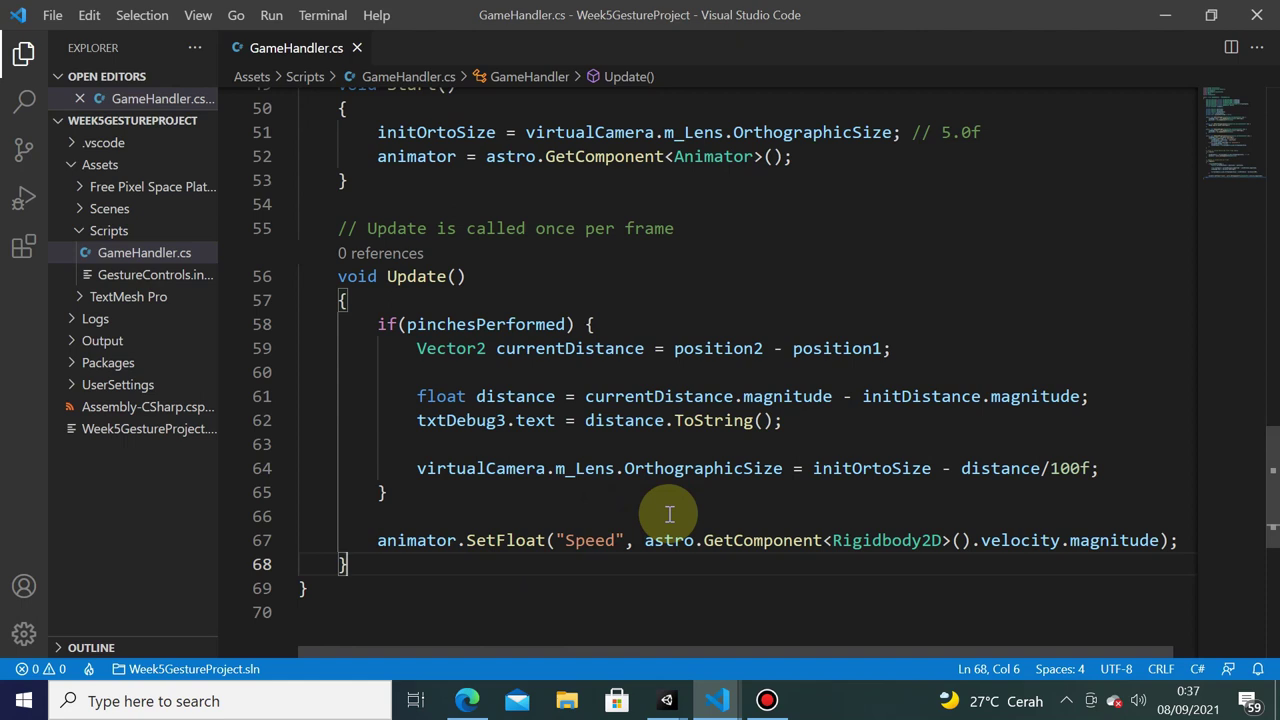
scroll(690, 420, up, 2)
scroll(700, 389, up, 2)
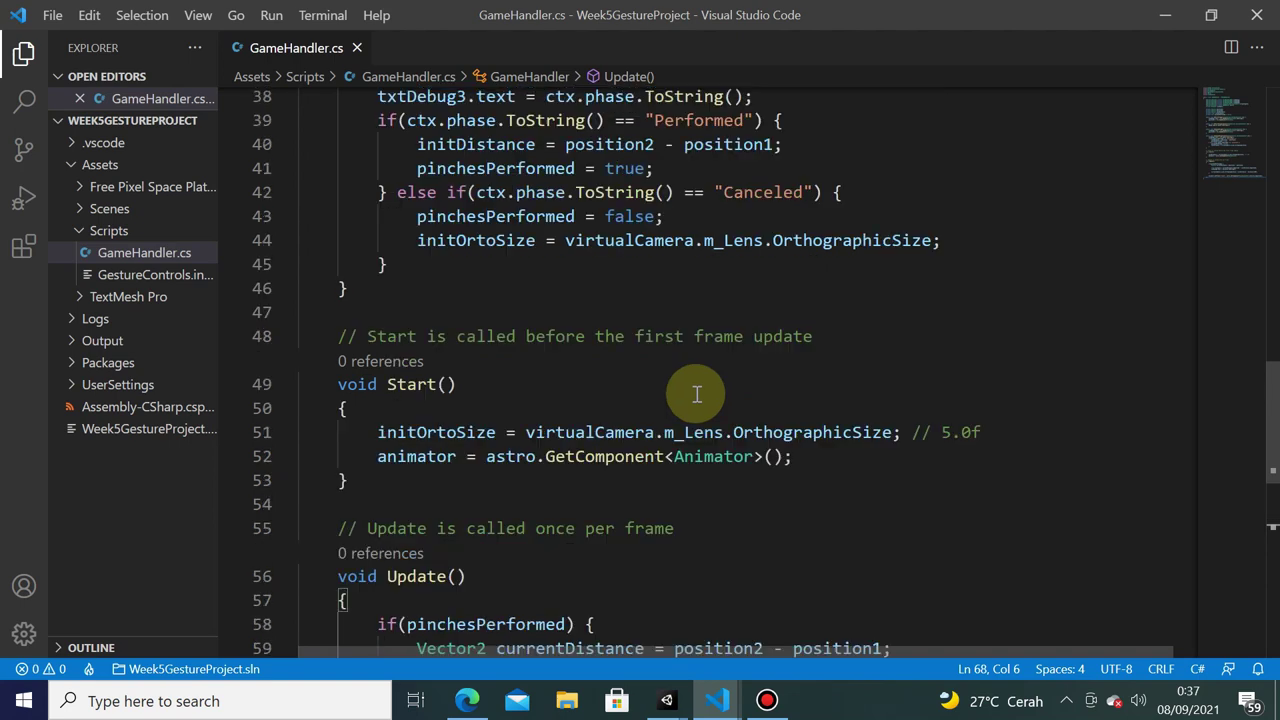
scroll(696, 394, up, 2)
scroll(528, 380, up, 3)
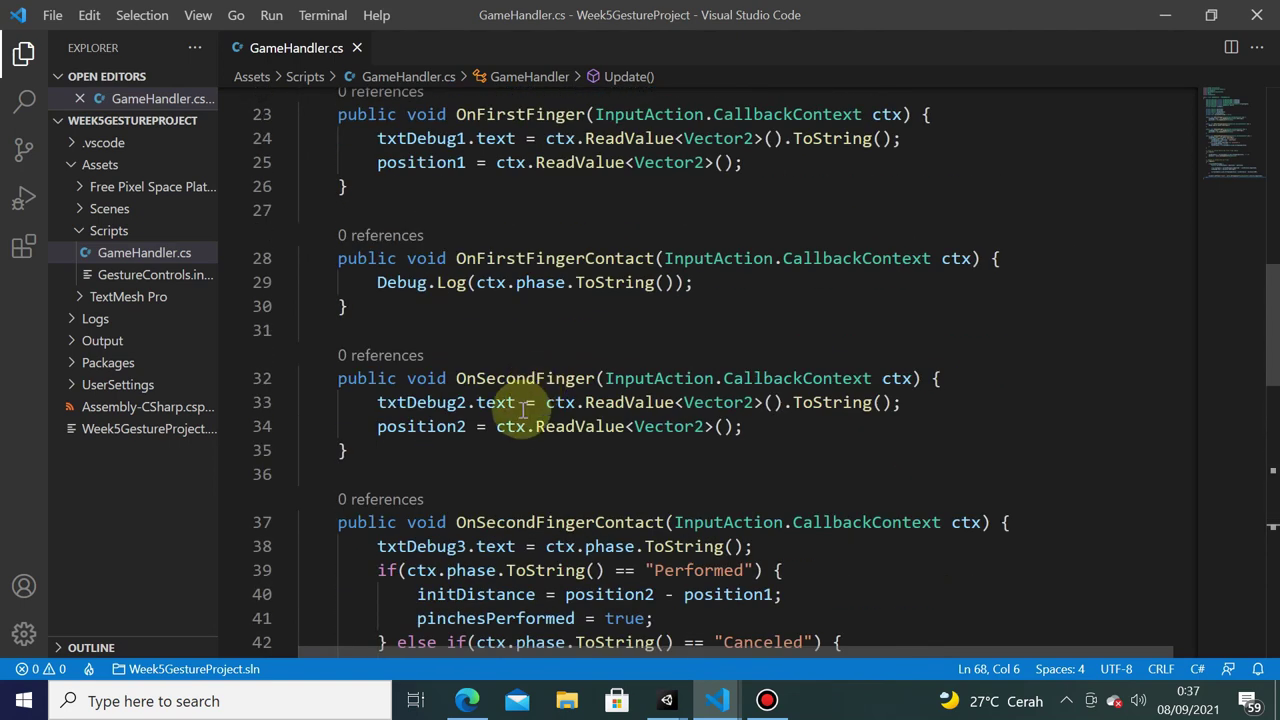
scroll(524, 437, down, 2)
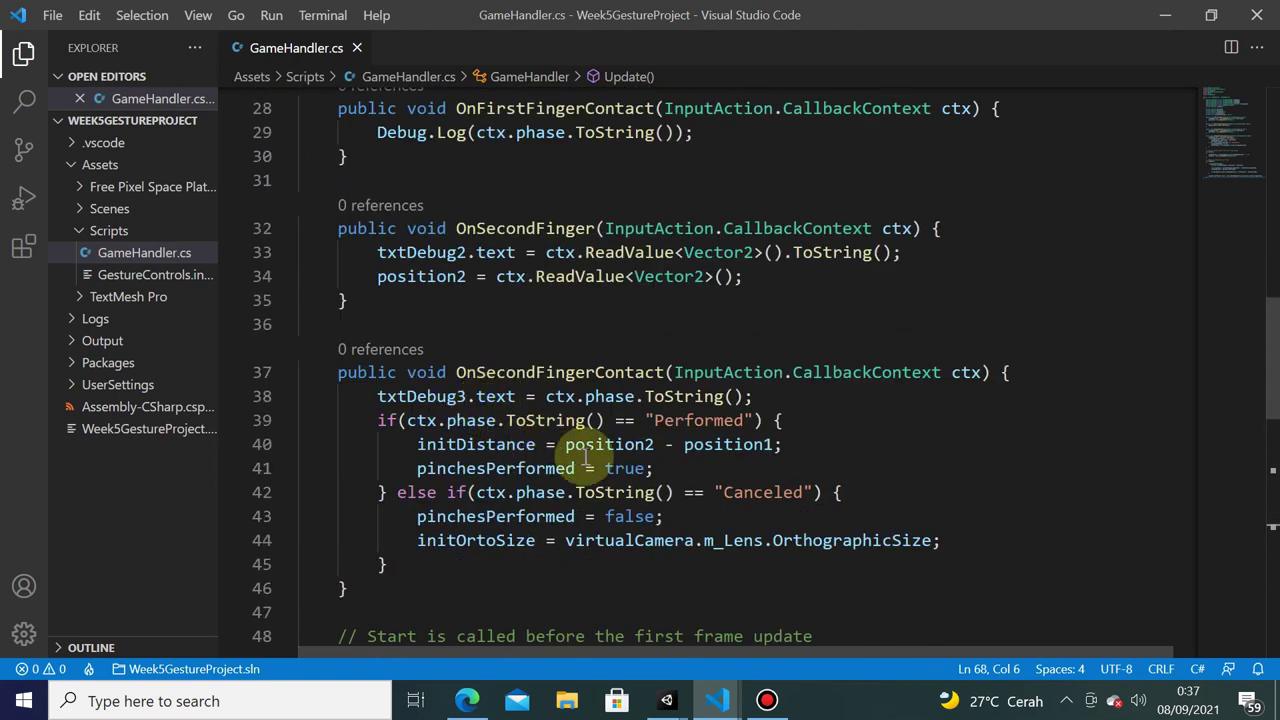
scroll(588, 451, up, 1)
scroll(560, 430, up, 2)
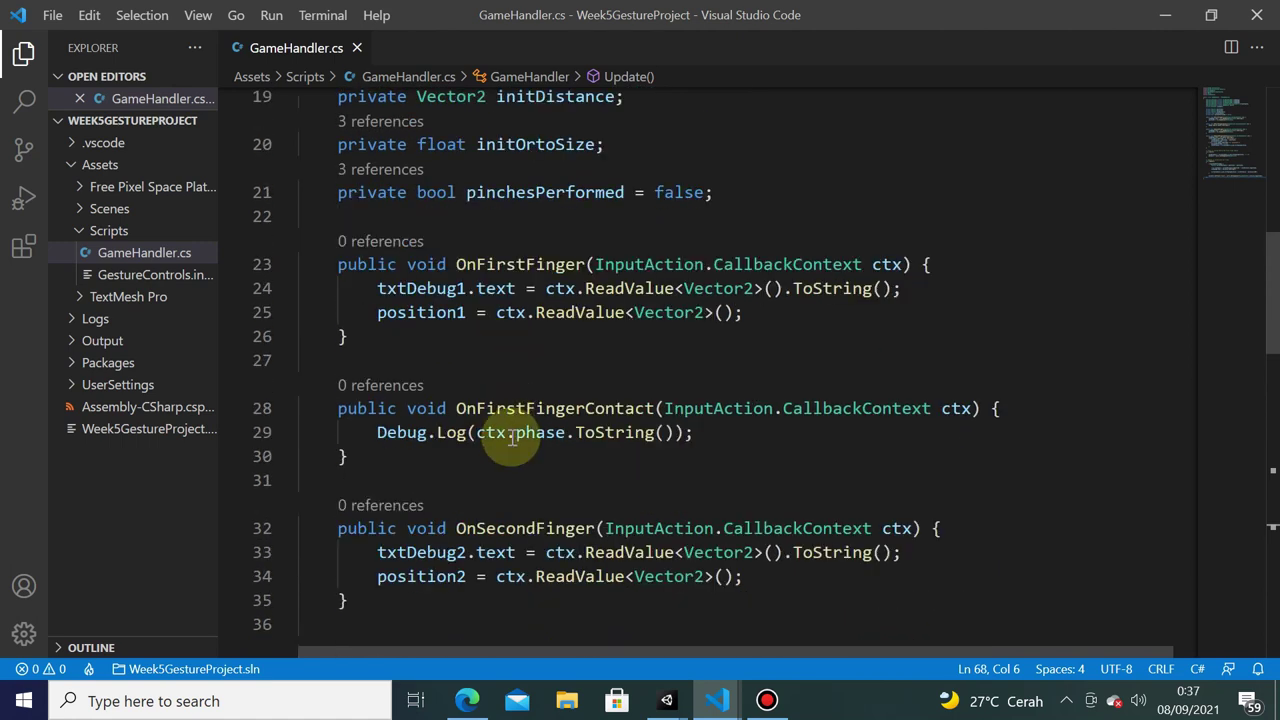
drag(437, 432, 673, 432)
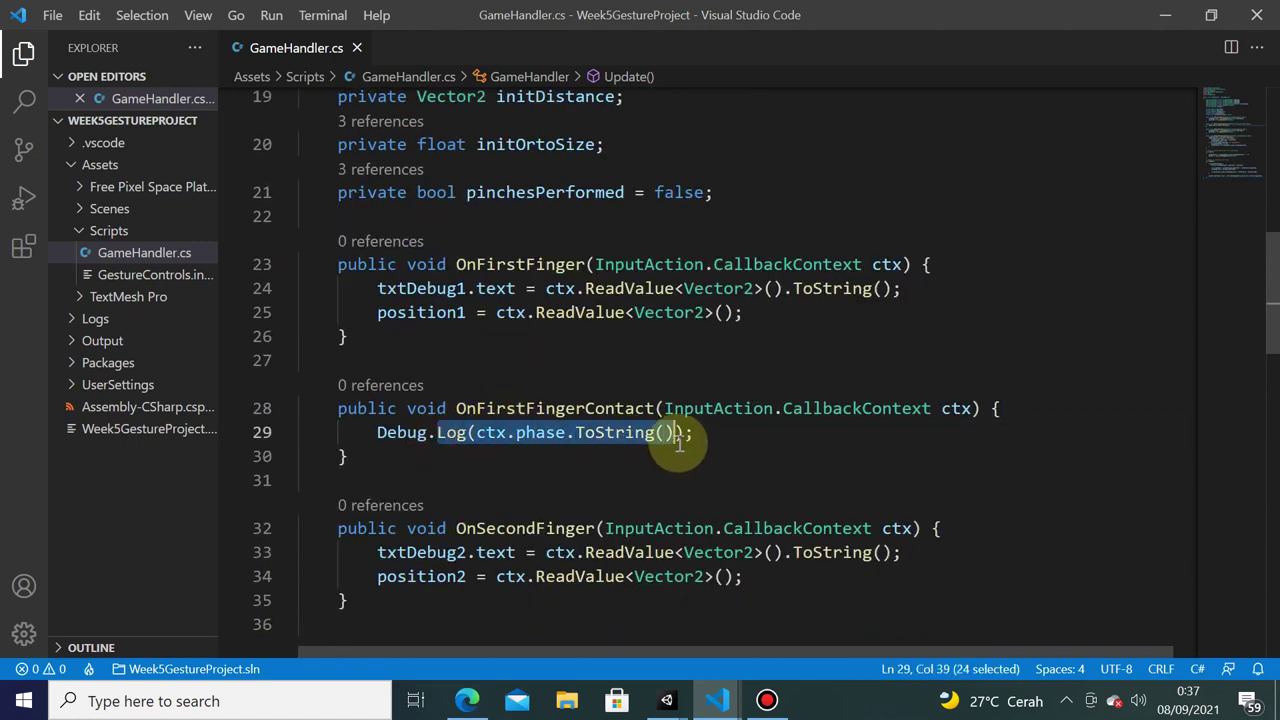
mouse_move(667, 700)
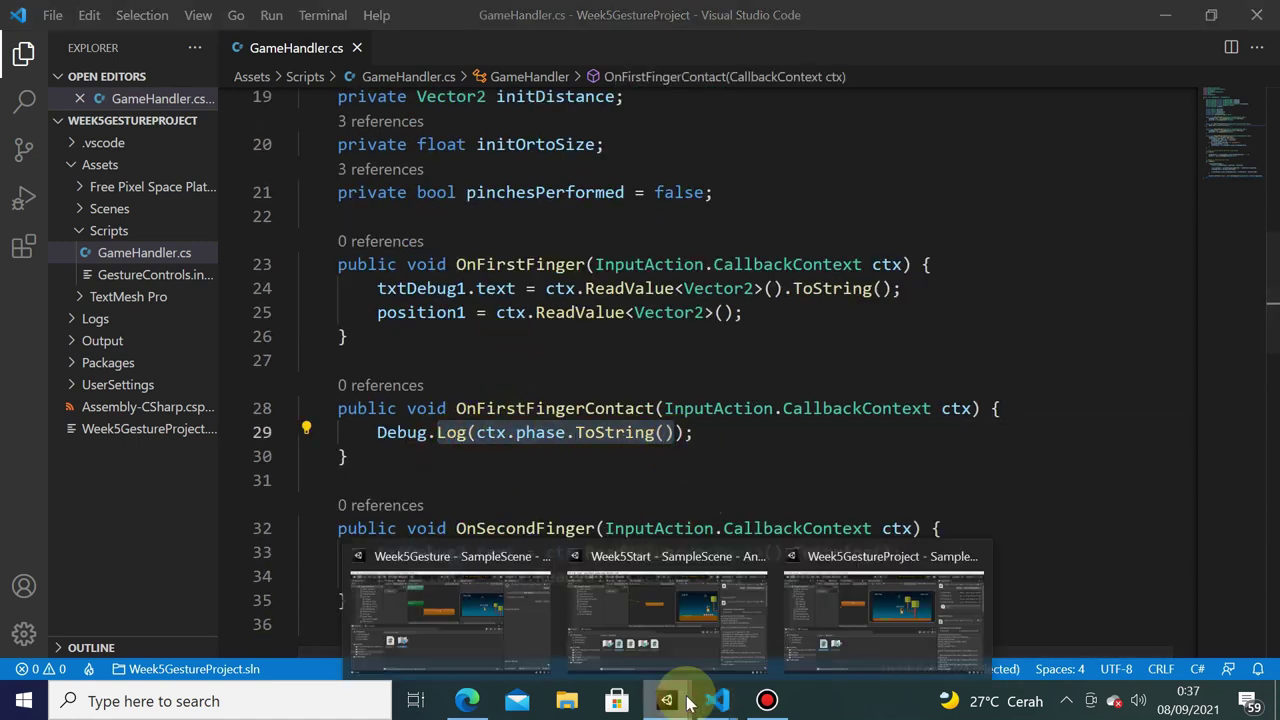
- Select the GameHandler object and expand its Player Input Gesture events
click(840, 623)
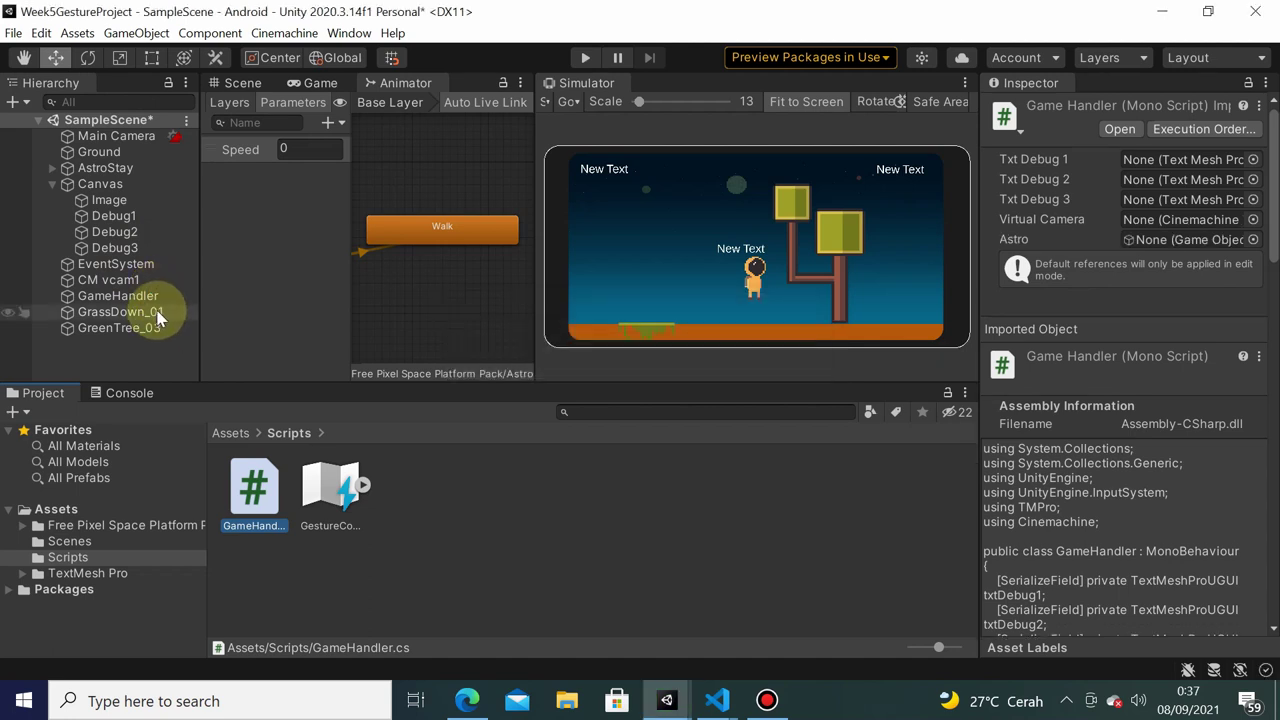
click(155, 296)
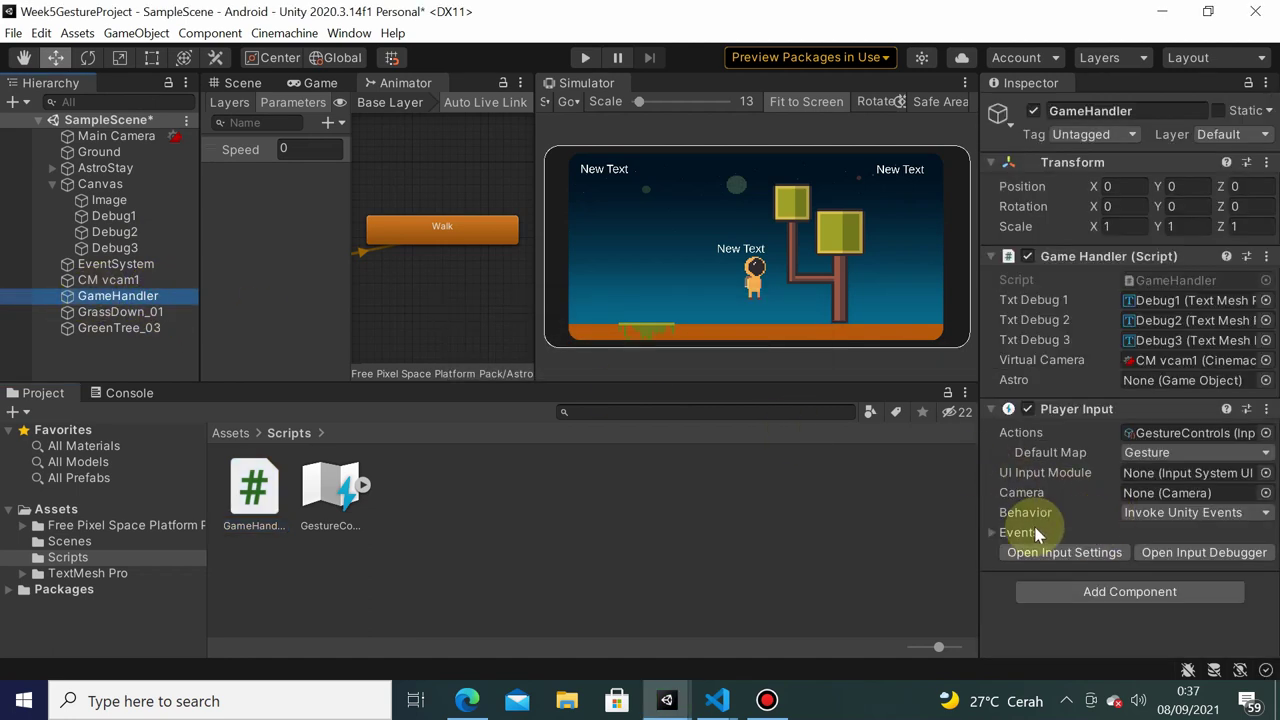
click(1003, 531)
scroll(1050, 480, down, 3)
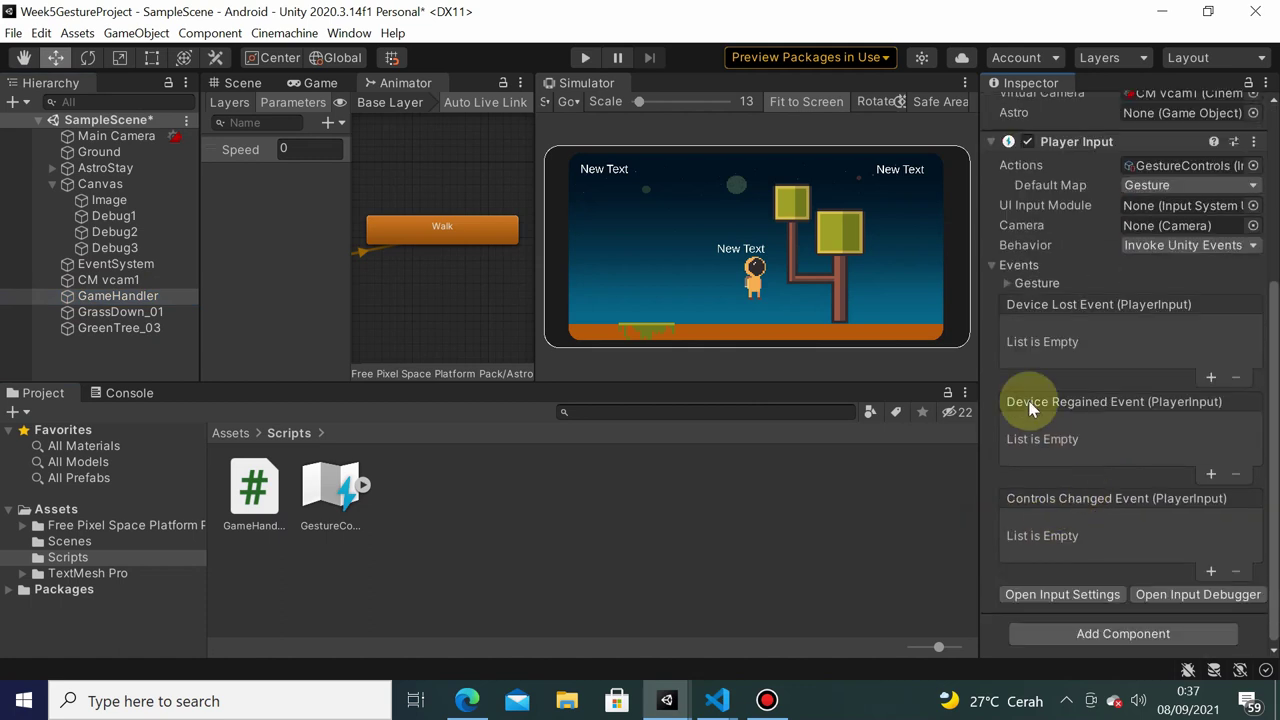
click(1008, 285)
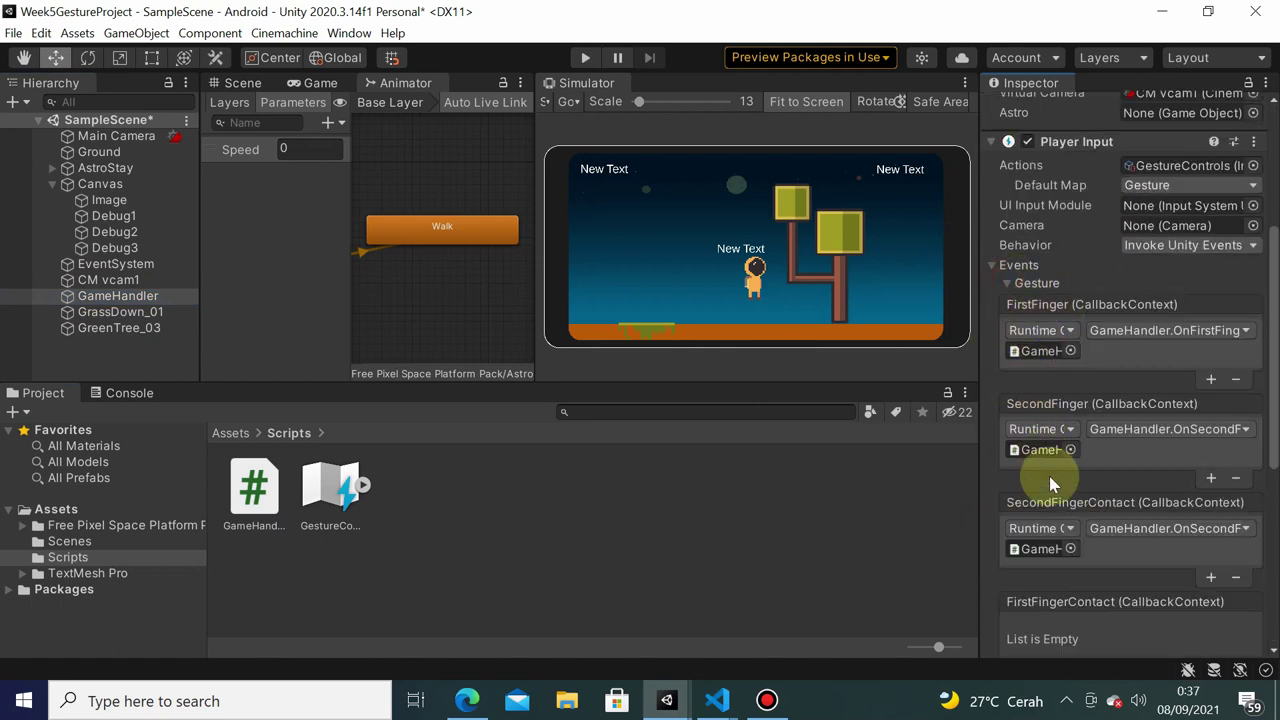
scroll(1070, 525, down, 3)
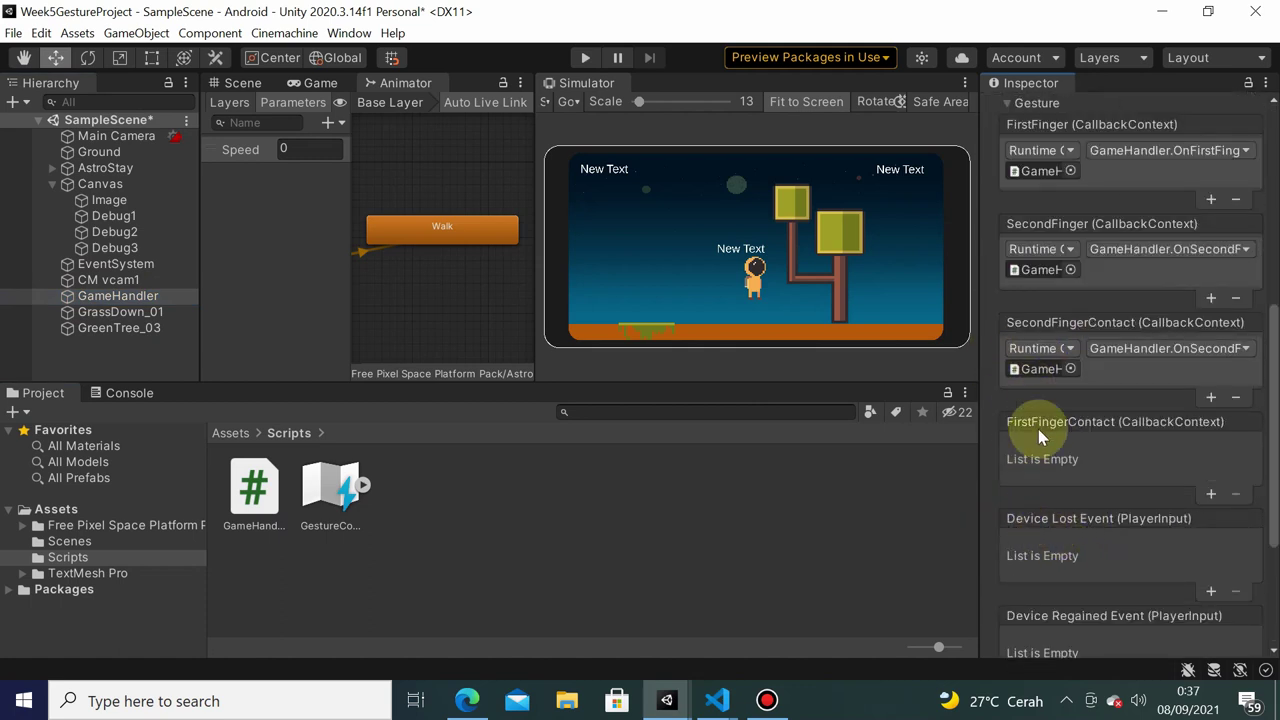
- Add a FirstFingerContact entry calling GameHandler.OnFirstFingerContact on the GameHandler object
click(1211, 494)
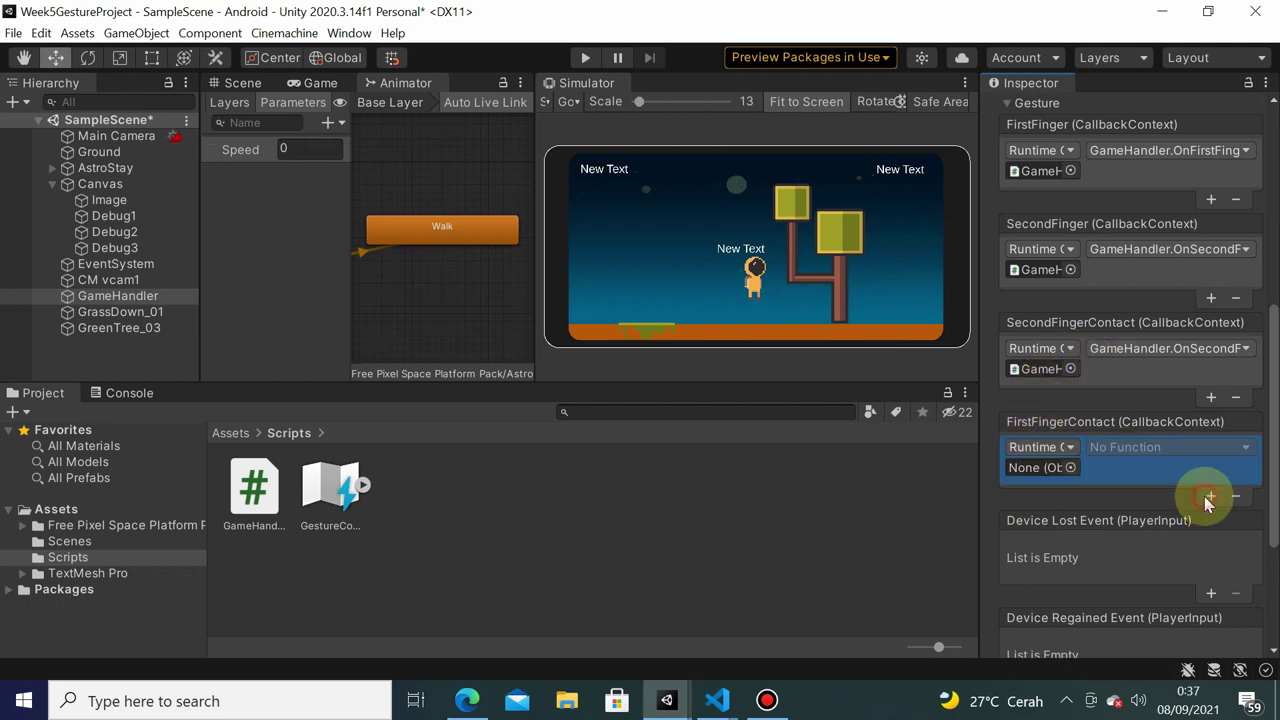
drag(103, 306, 1045, 468)
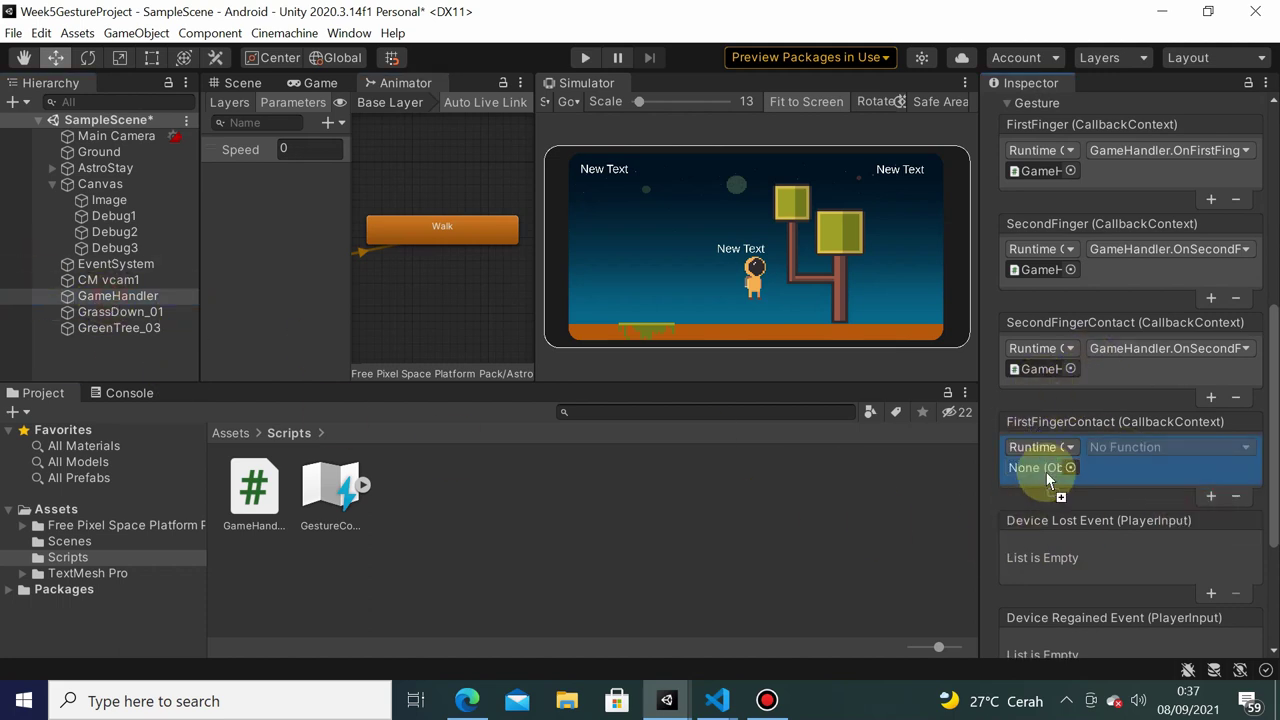
click(1133, 457)
mouse_move(1180, 536)
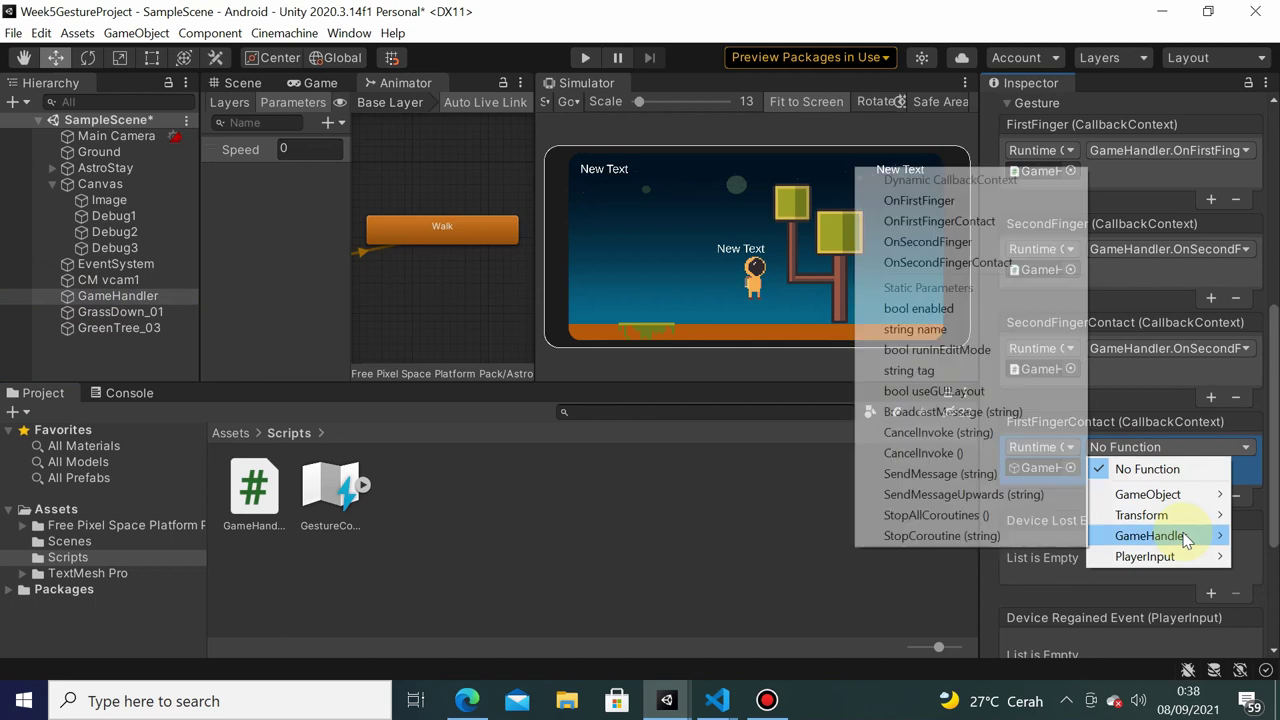
click(984, 221)
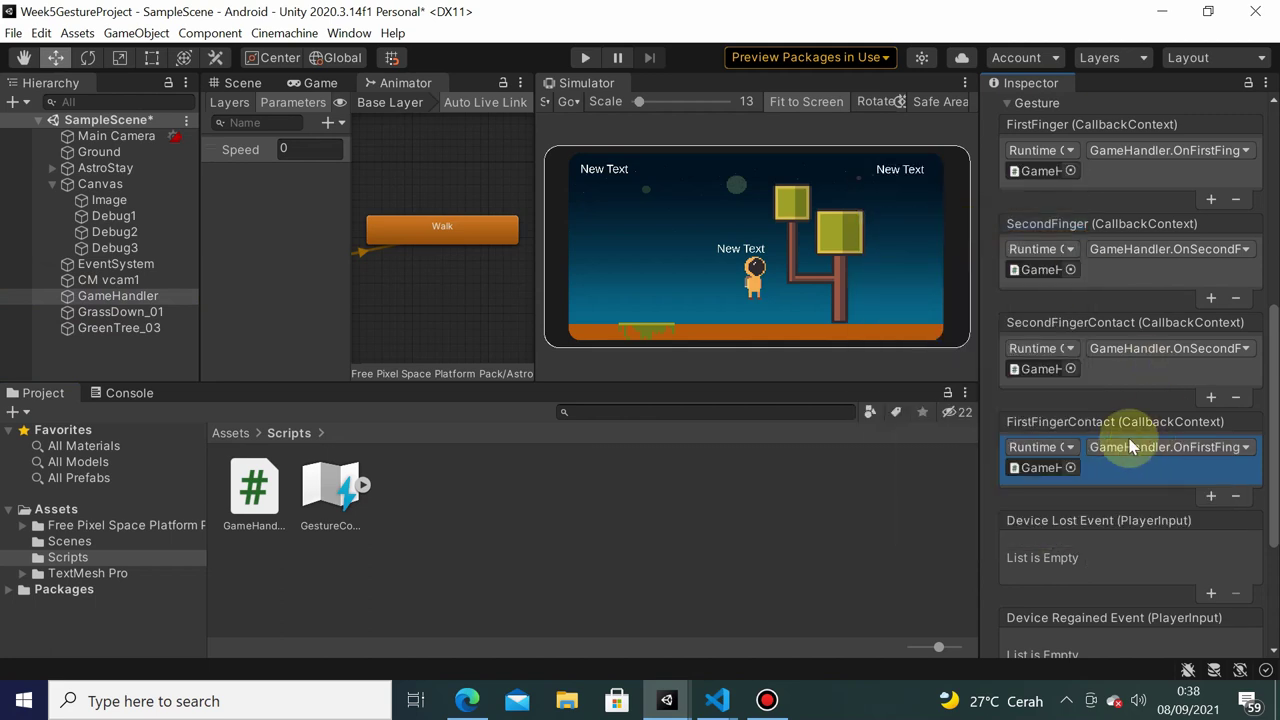
- Run the game, check the console errors, and stop play mode
click(585, 57)
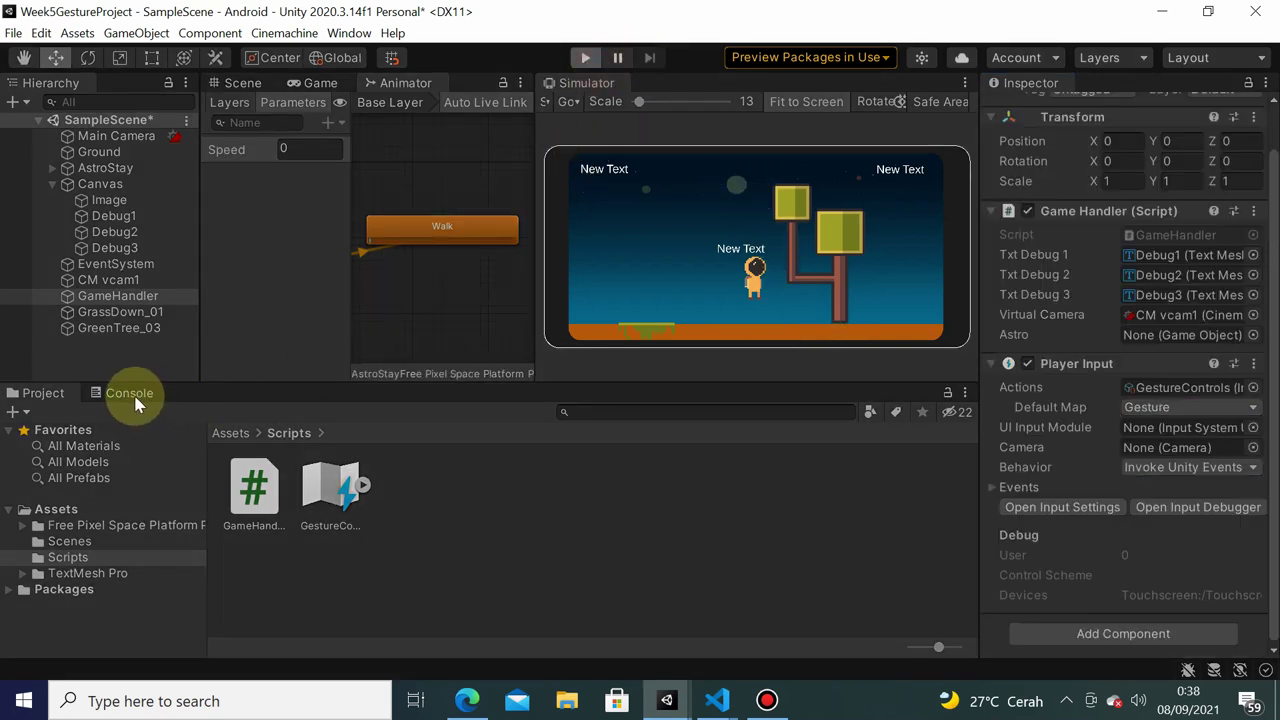
click(131, 393)
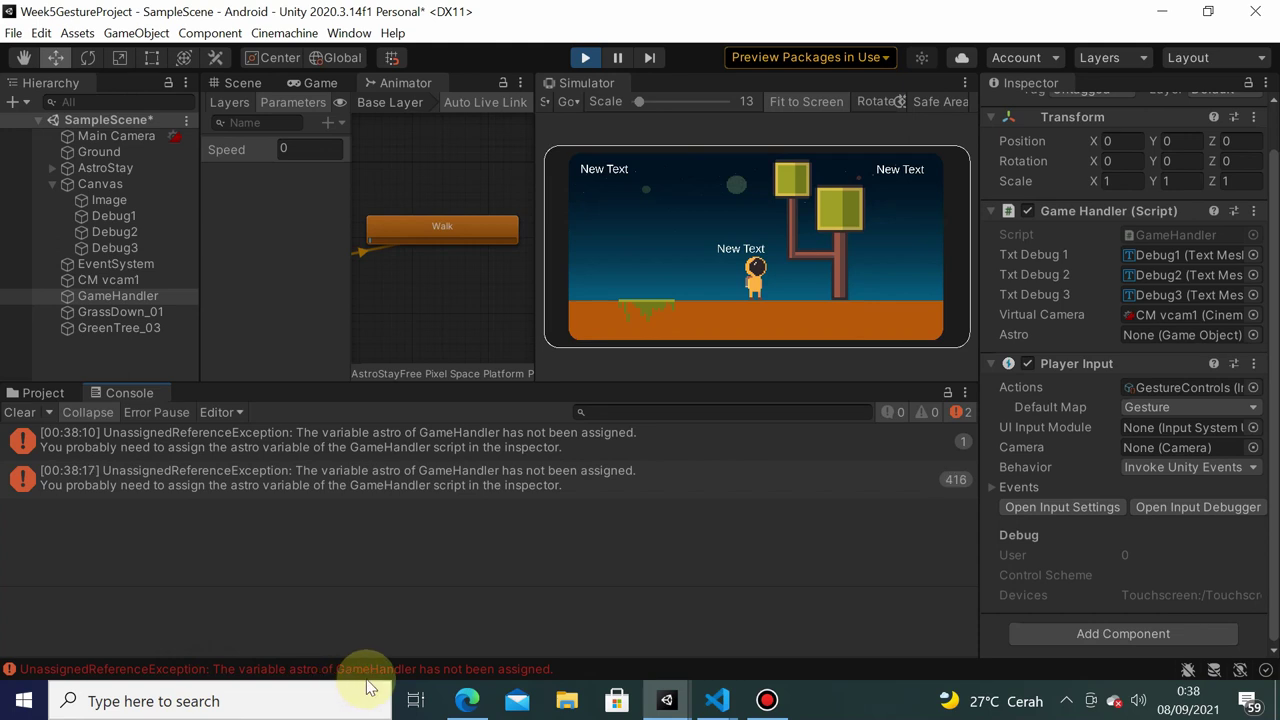
click(585, 57)
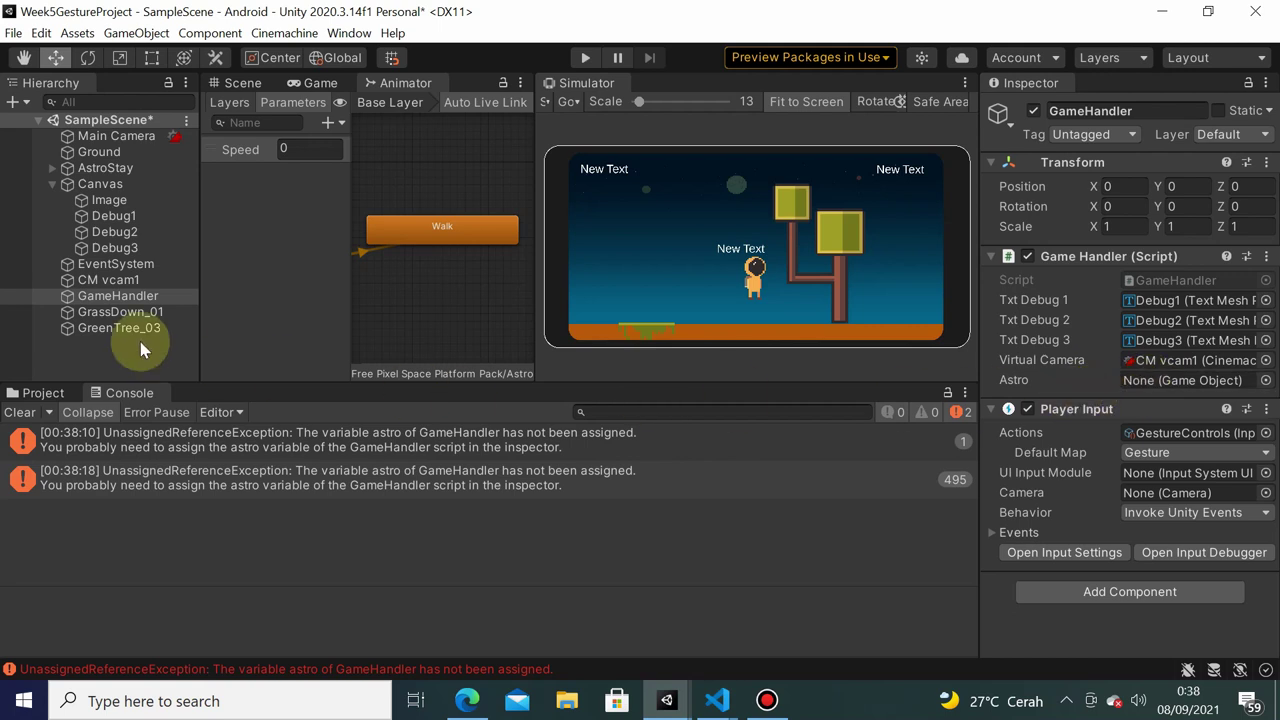
- Assign AstroStay to the Astro field, then play and tap the simulator screen
mouse_move(100, 167)
mouse_down()
mouse_move(690, 315)
mouse_move(1180, 380)
mouse_up()
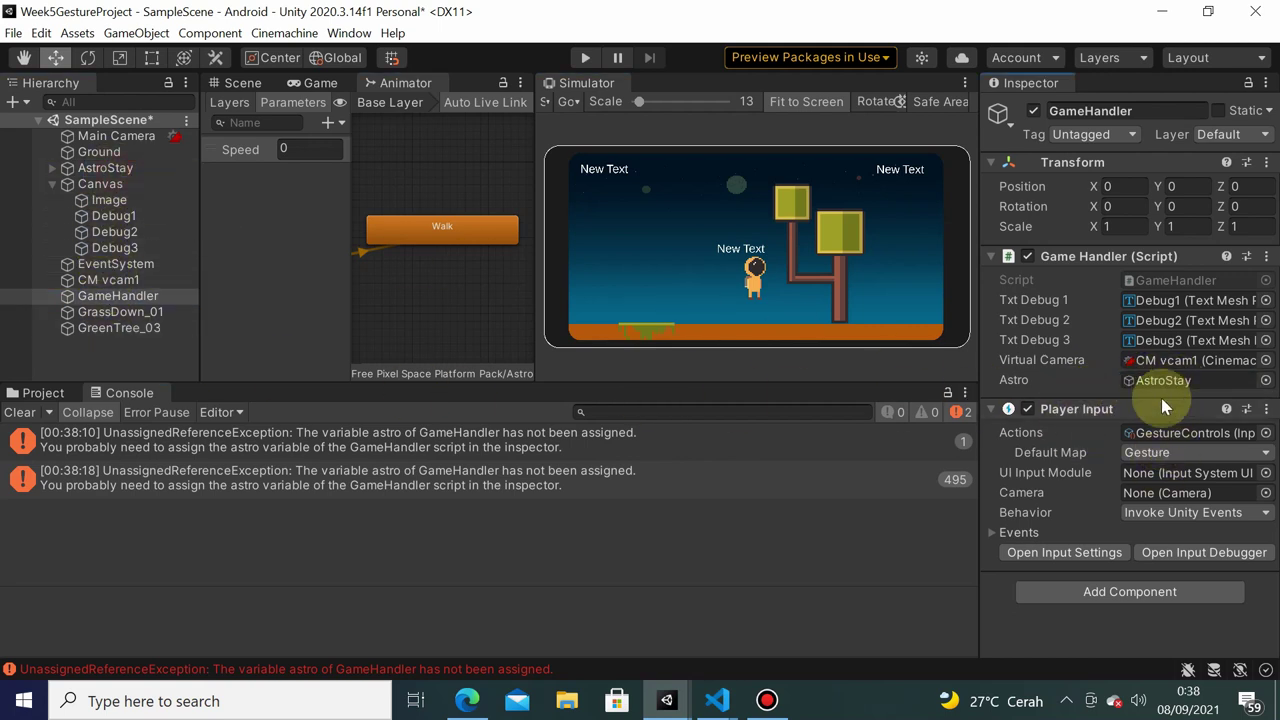
click(586, 58)
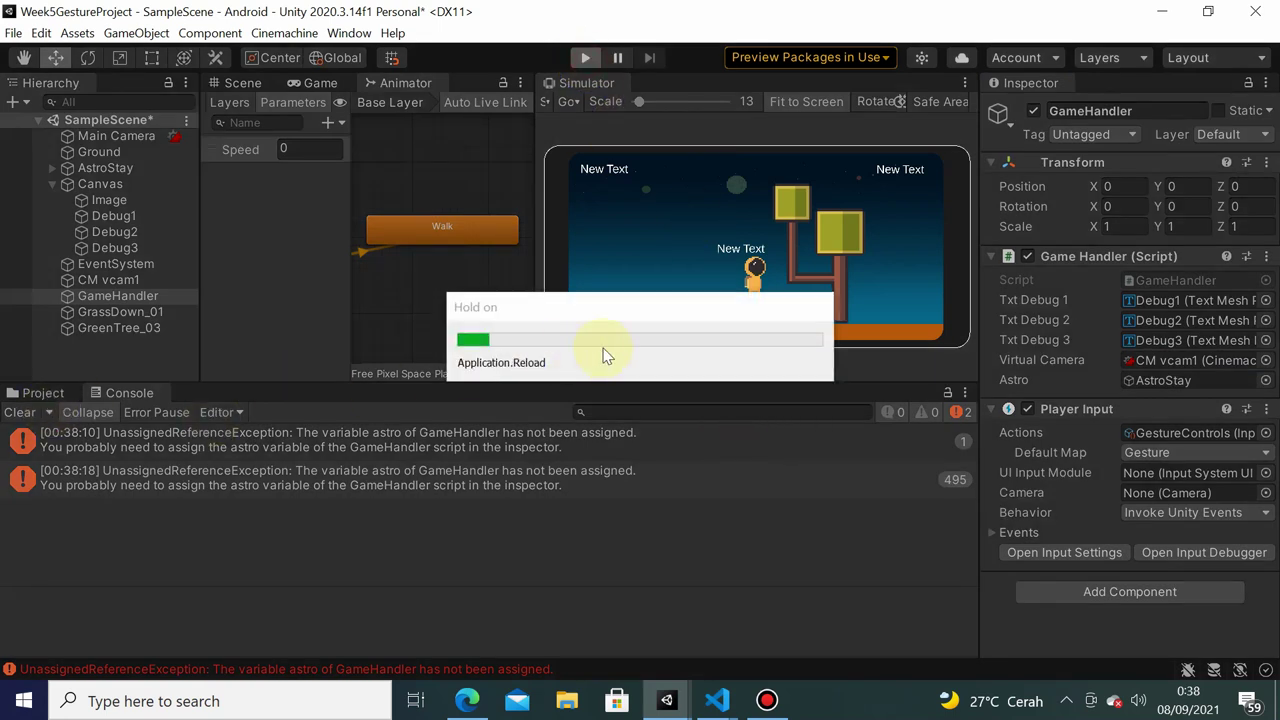
click(688, 245)
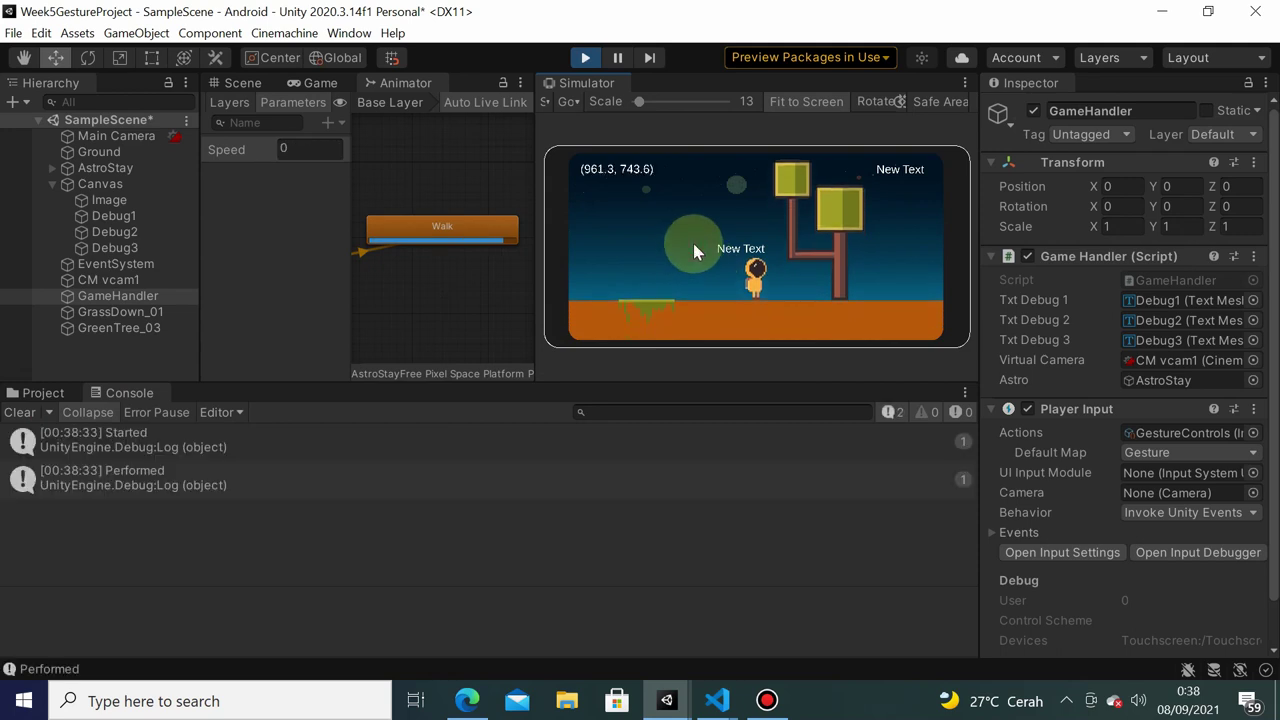
- Test swipes on the simulator screen, clearing the console between tries
drag(697, 251, 698, 232)
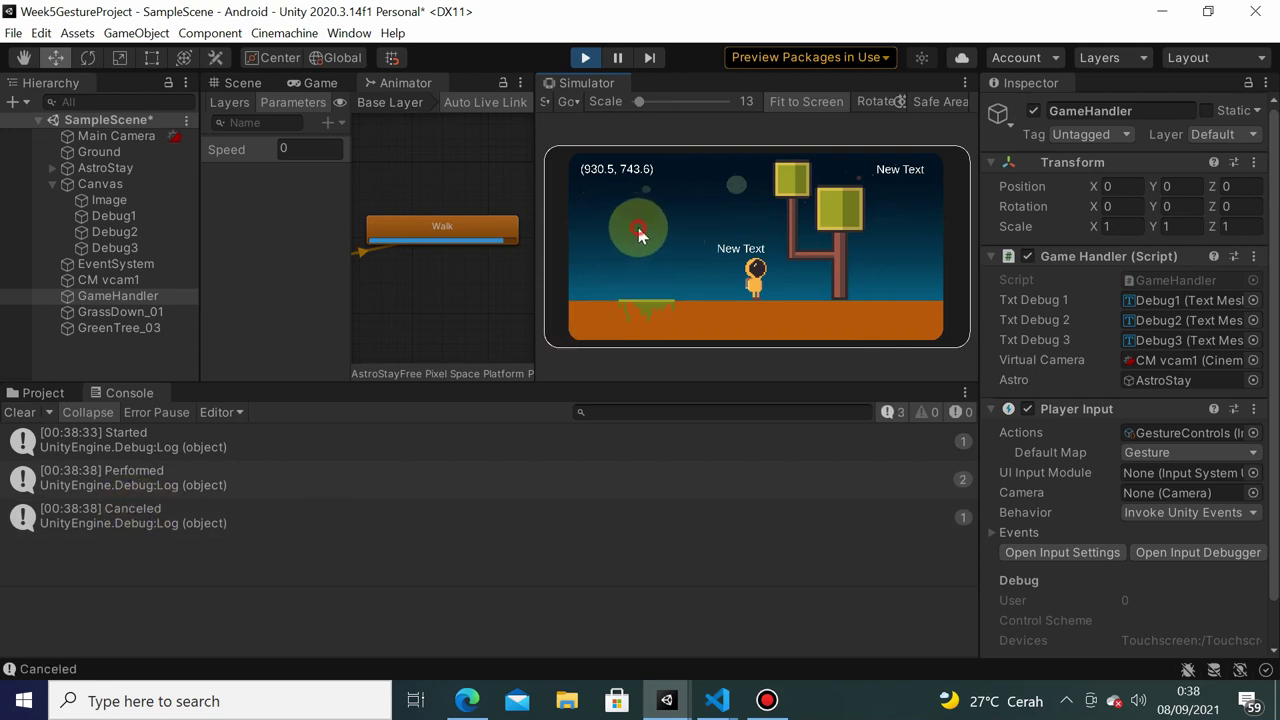
mouse_move(640, 234)
mouse_down()
mouse_move(808, 229)
mouse_move(89, 411)
mouse_up()
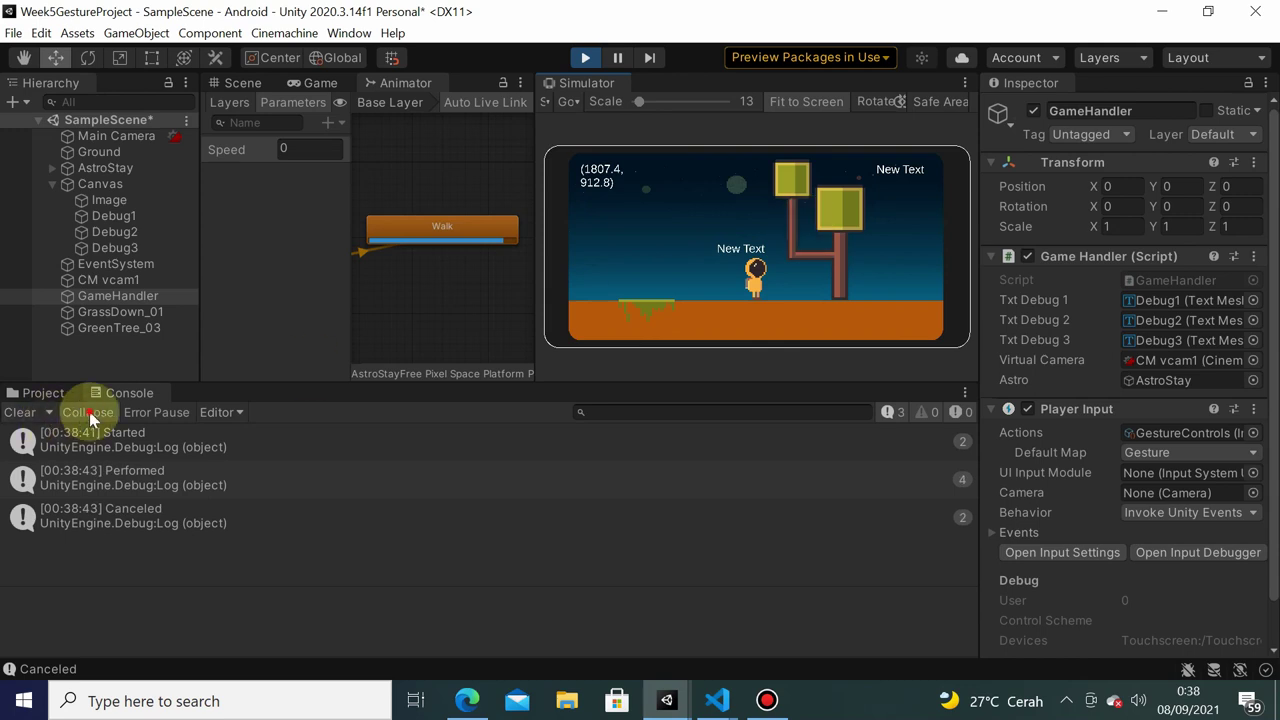
click(19, 412)
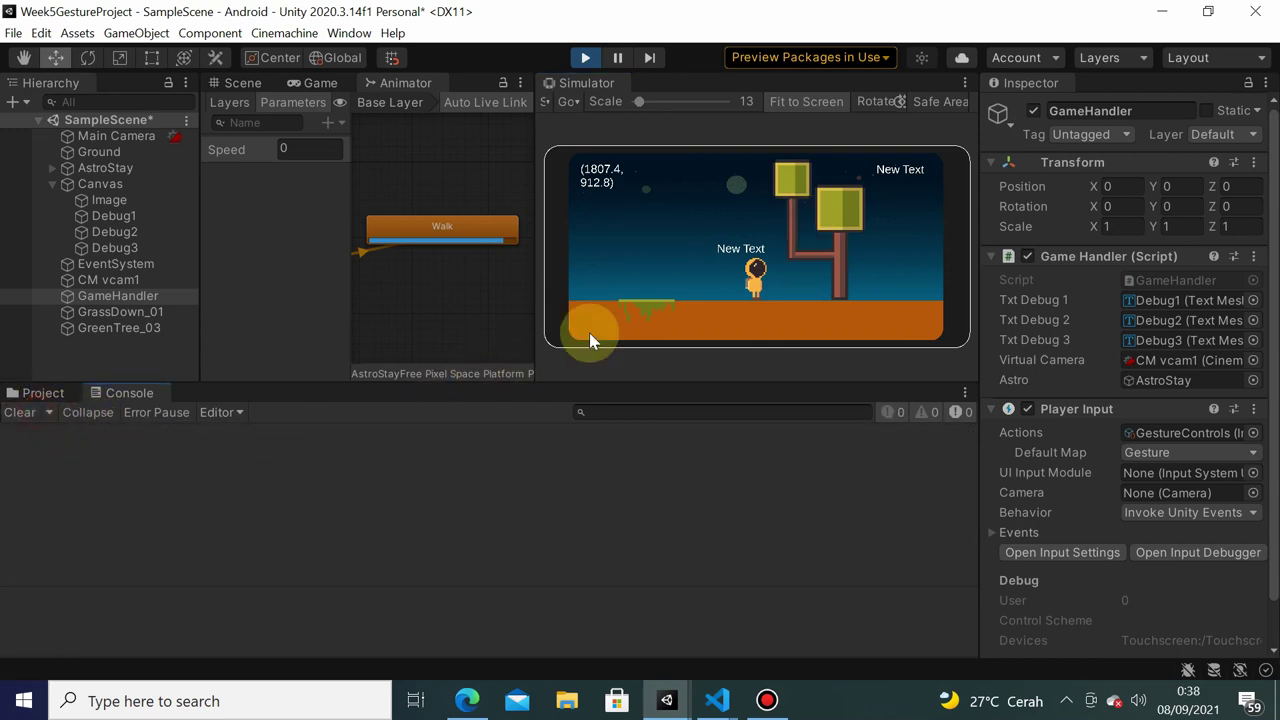
drag(641, 243, 752, 225)
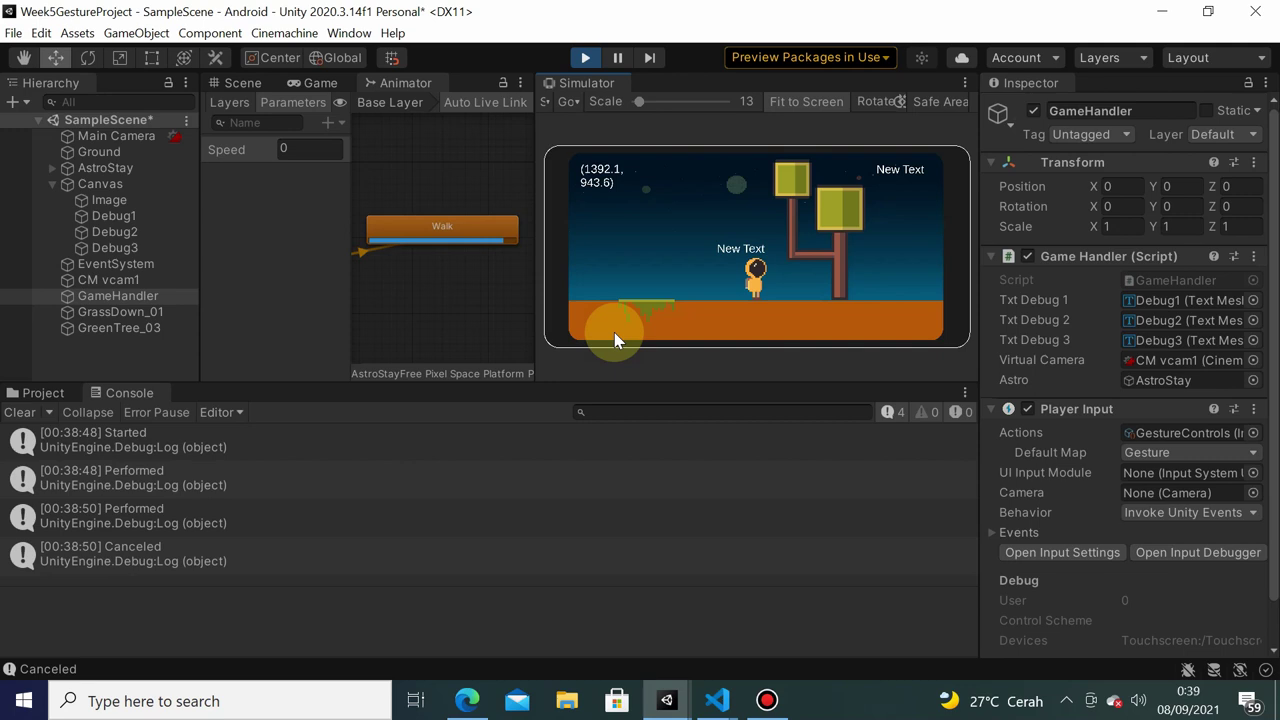
- Stop the game and open GameHandler.cs from the Scripts folder
click(583, 58)
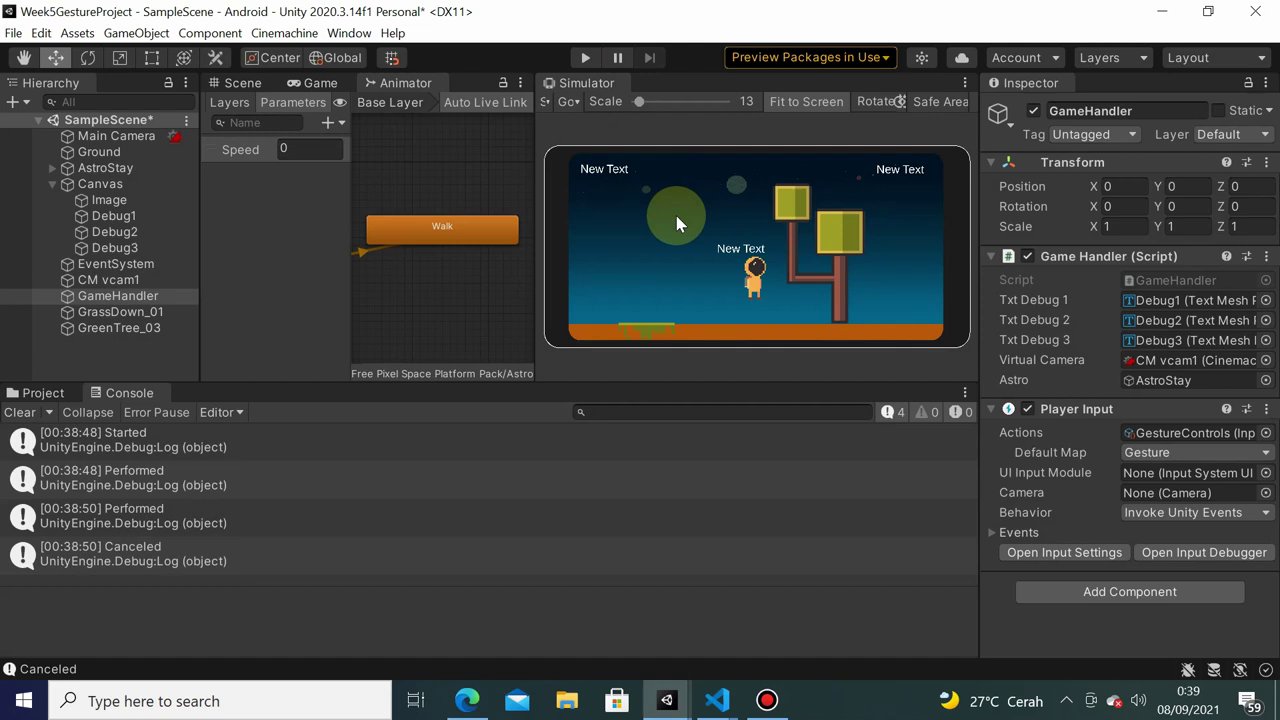
click(40, 392)
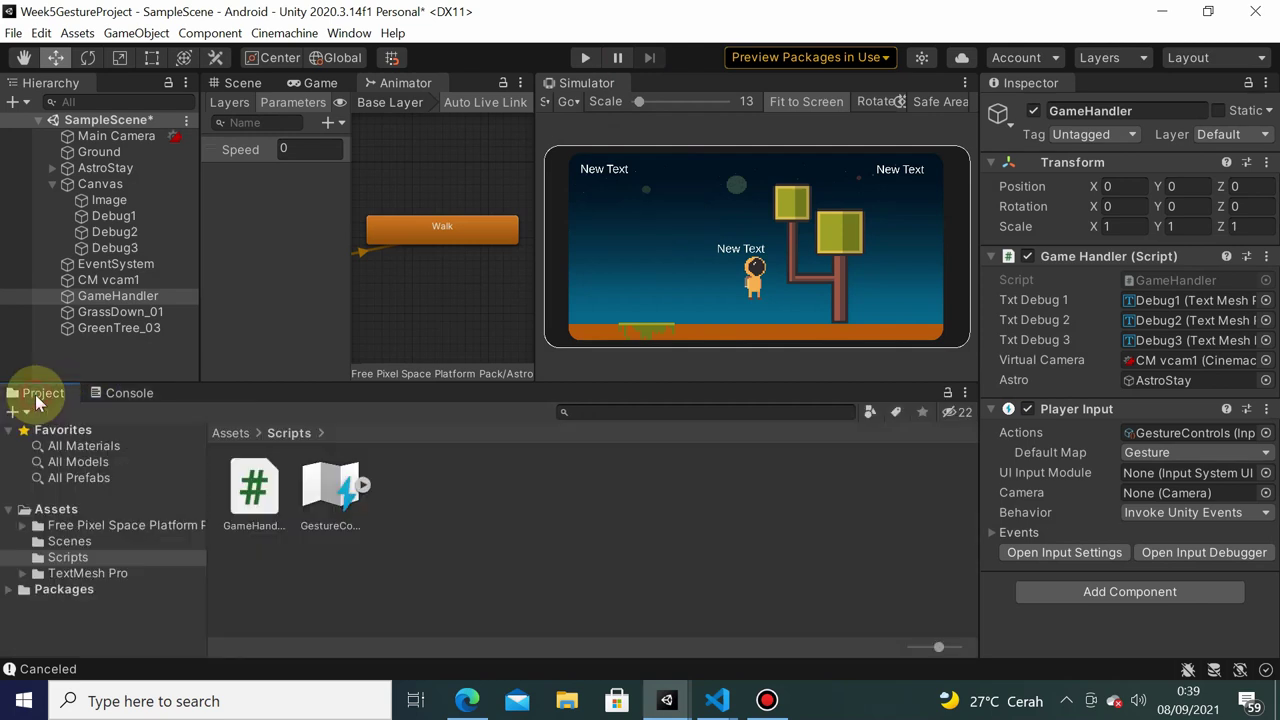
double_click(250, 488)
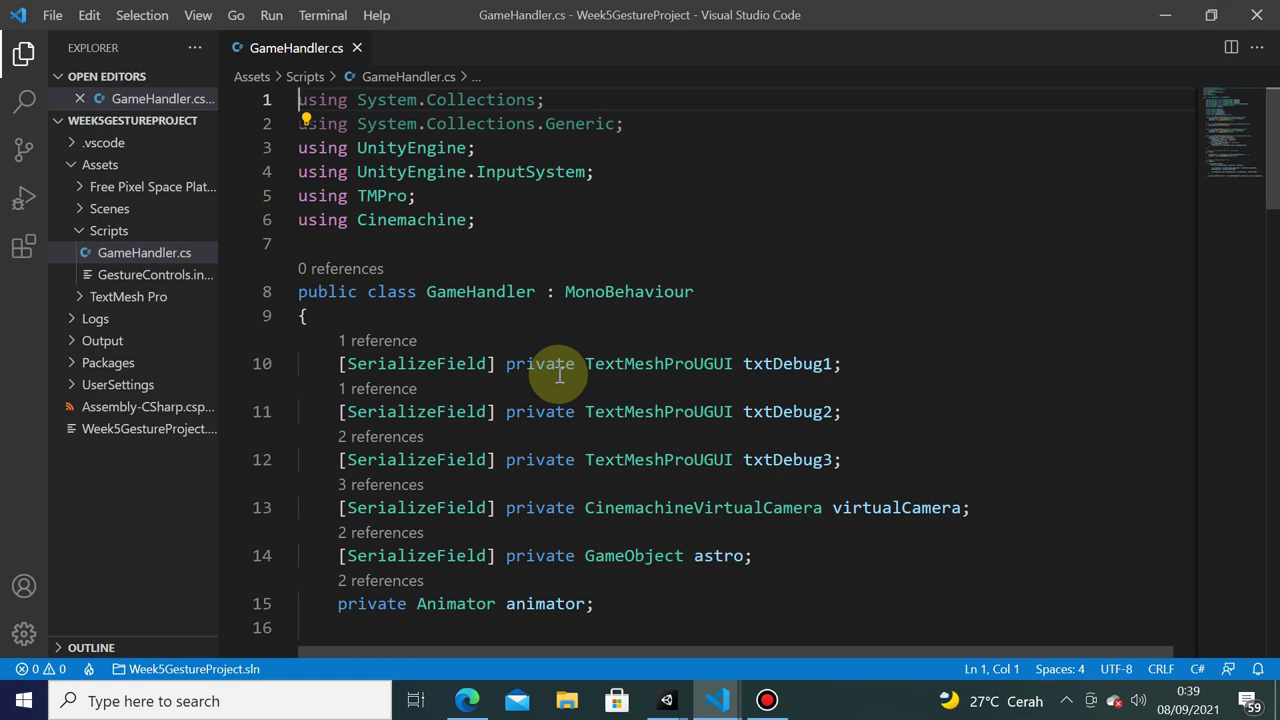
- Declare private Vector2 touchStart; on a new line below pinchesPerformed
scroll(737, 363, down, 1)
scroll(734, 374, down, 2)
scroll(697, 366, down, 2)
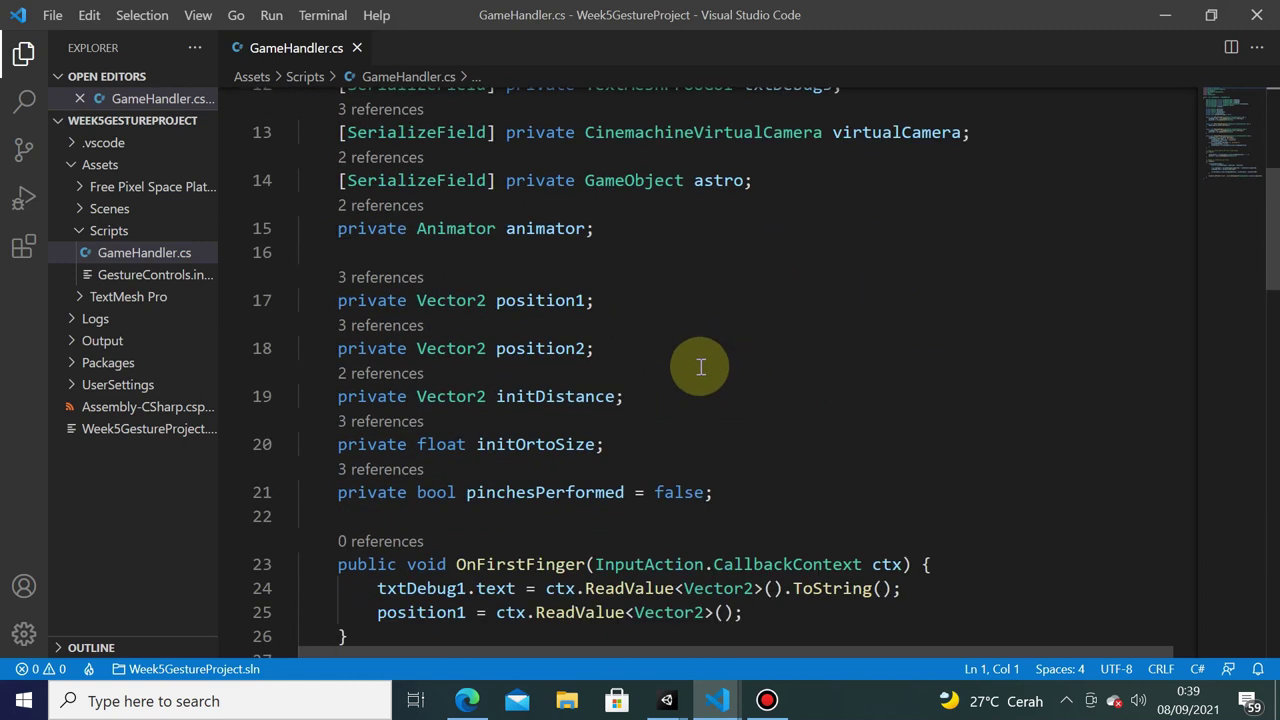
scroll(591, 363, down, 1)
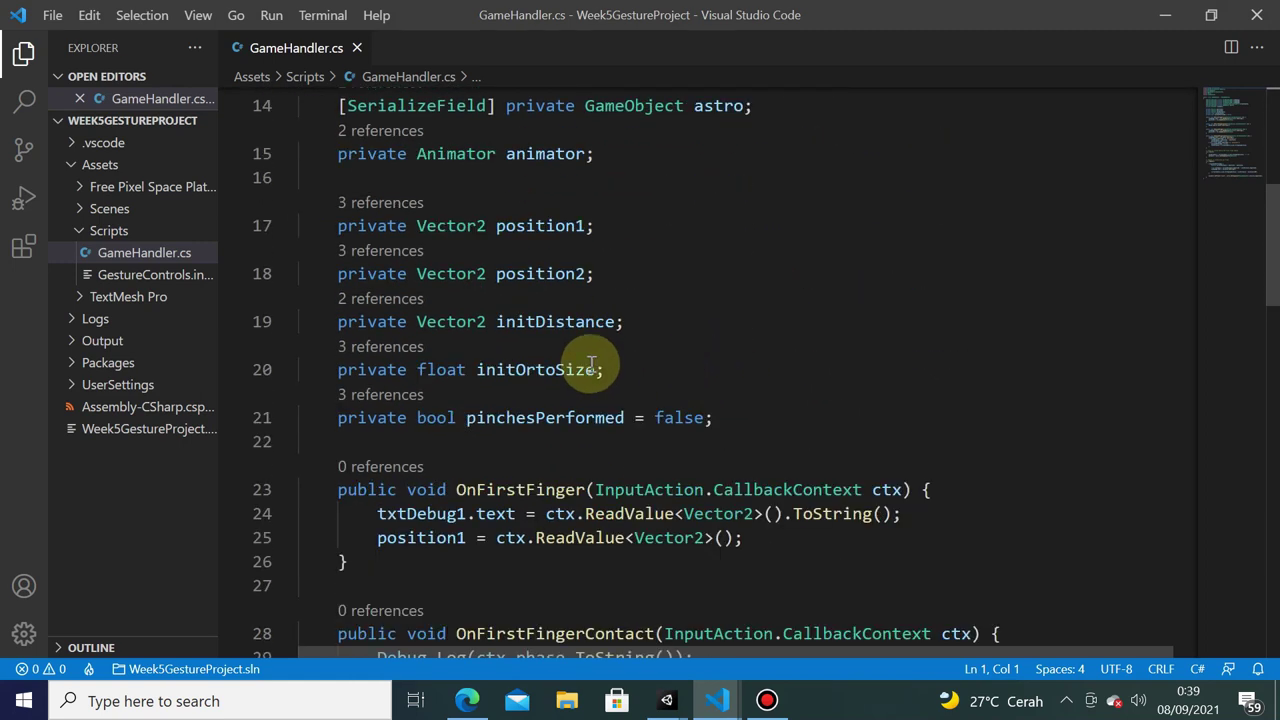
click(744, 411)
key(Return)
key(Return)
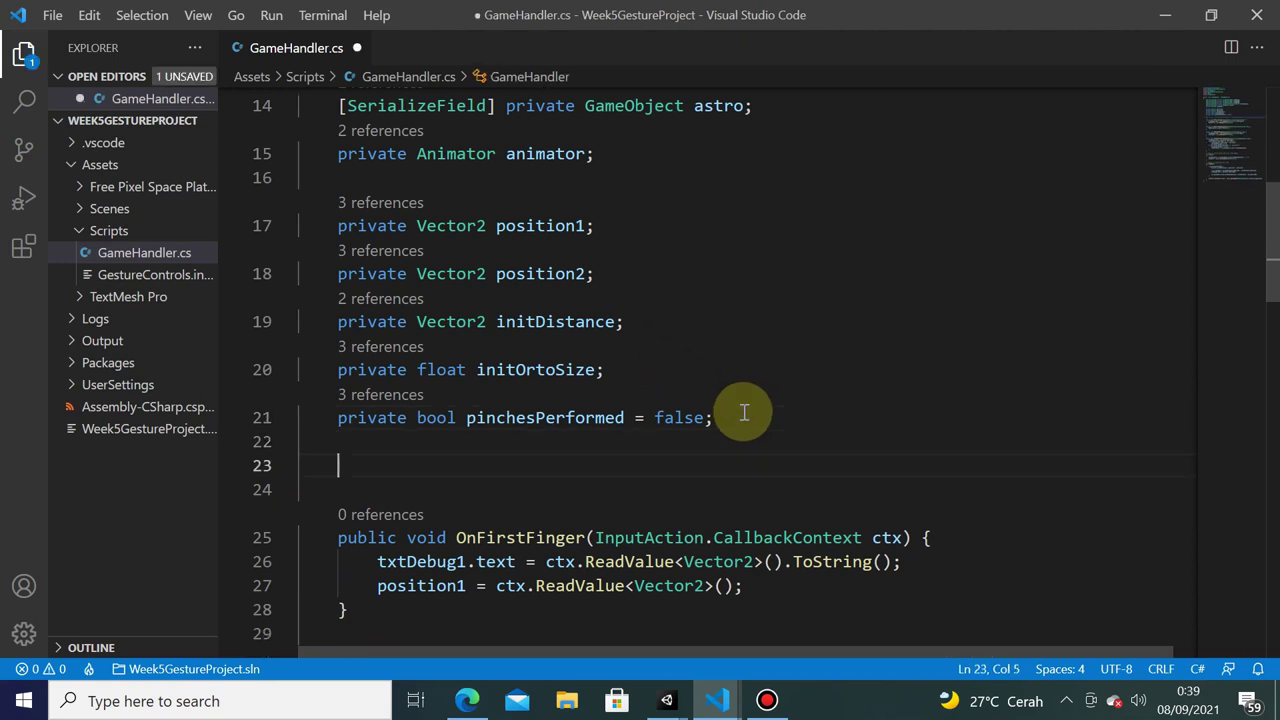
text(pr)
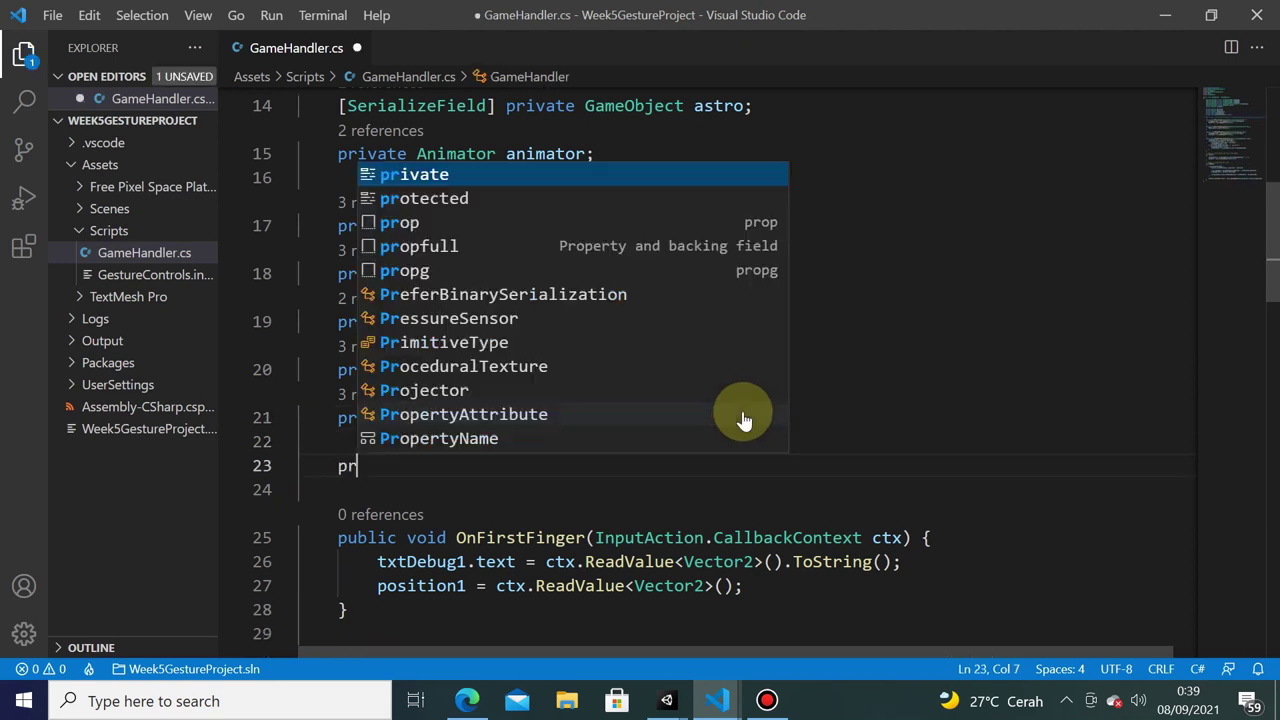
text(ivate Vecot)
key(BackSpace)
key(BackSpace)
text(to)
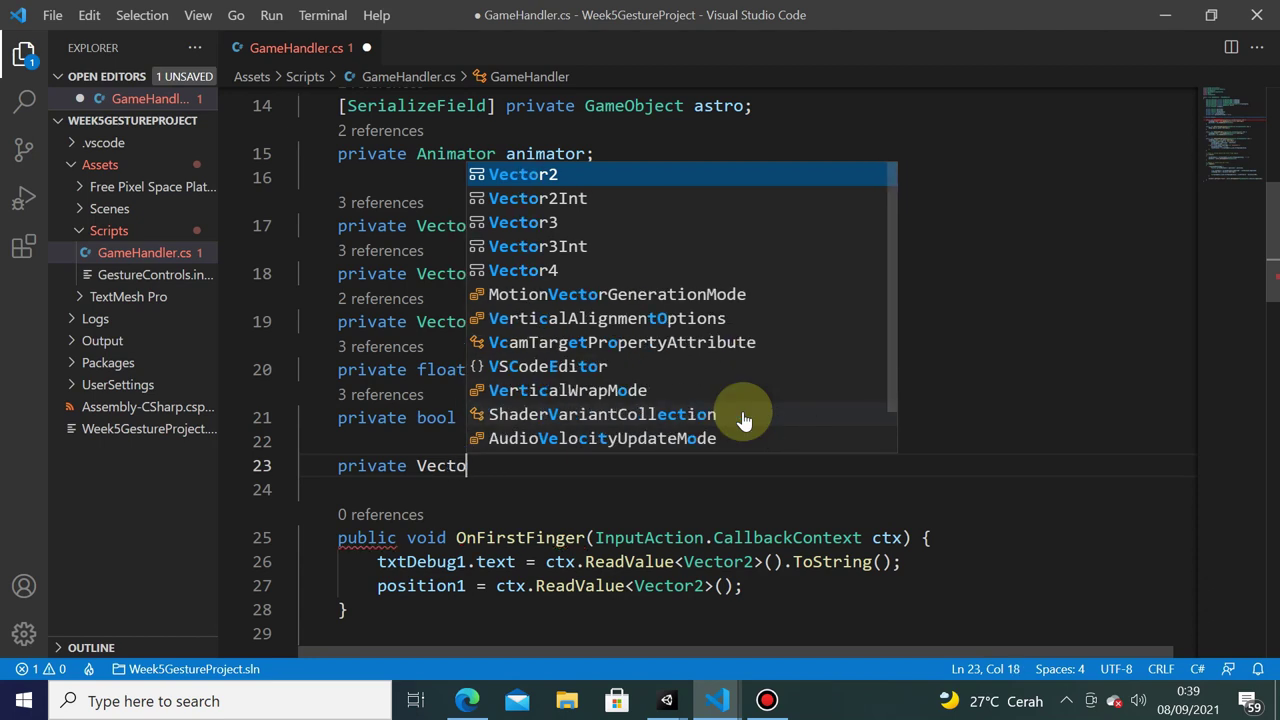
text(r2 touc)
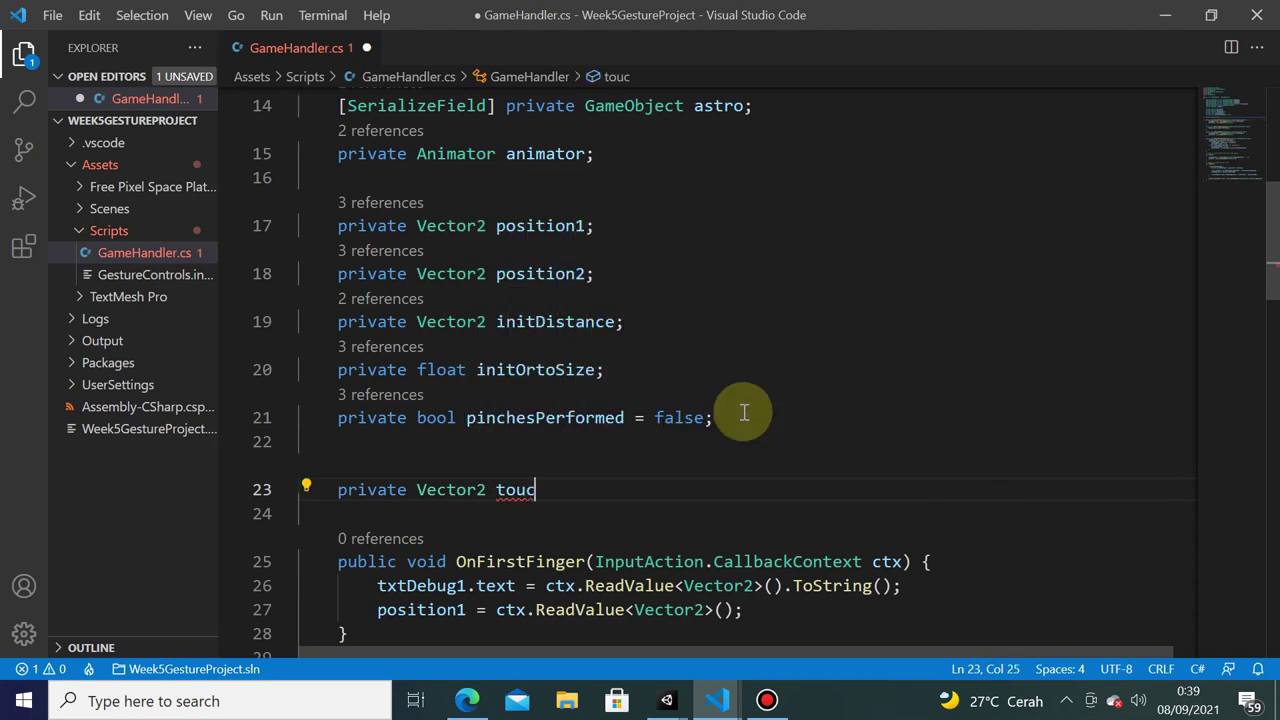
text(hStart;)
- Add the private Vector2 touchEnd field on the next line
key(Return)
text(pr)
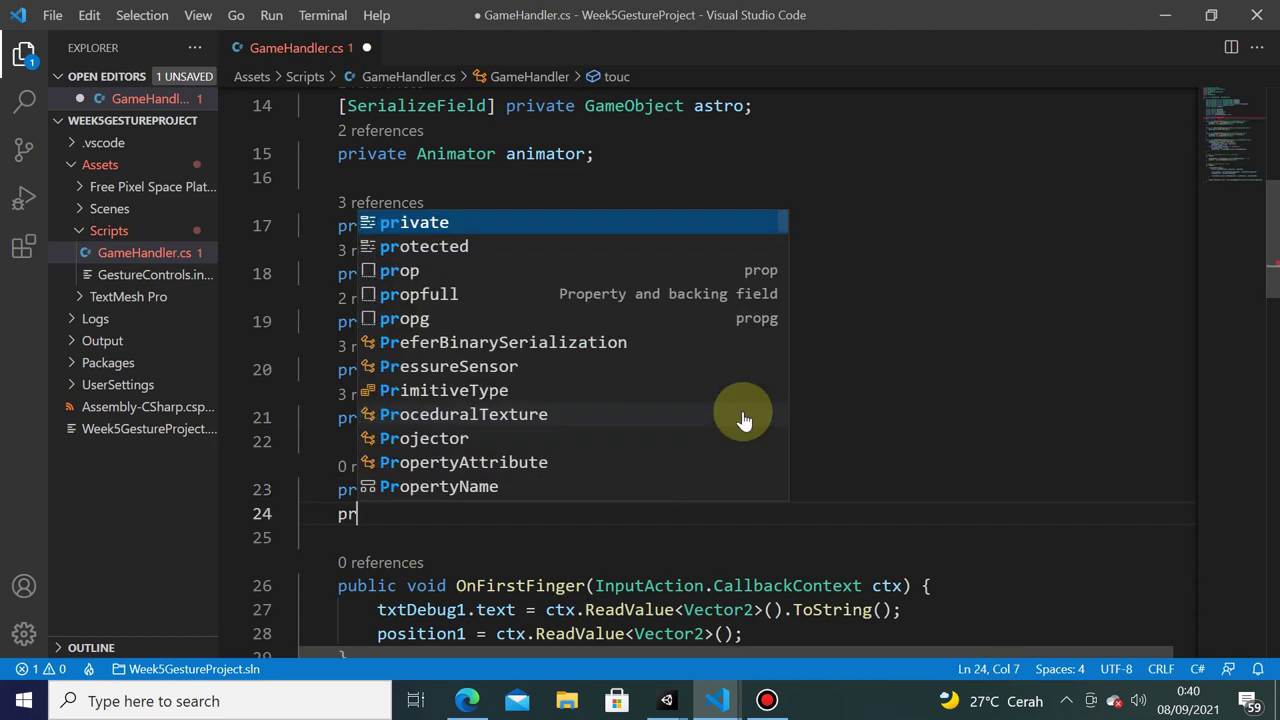
text(ivate Vect)
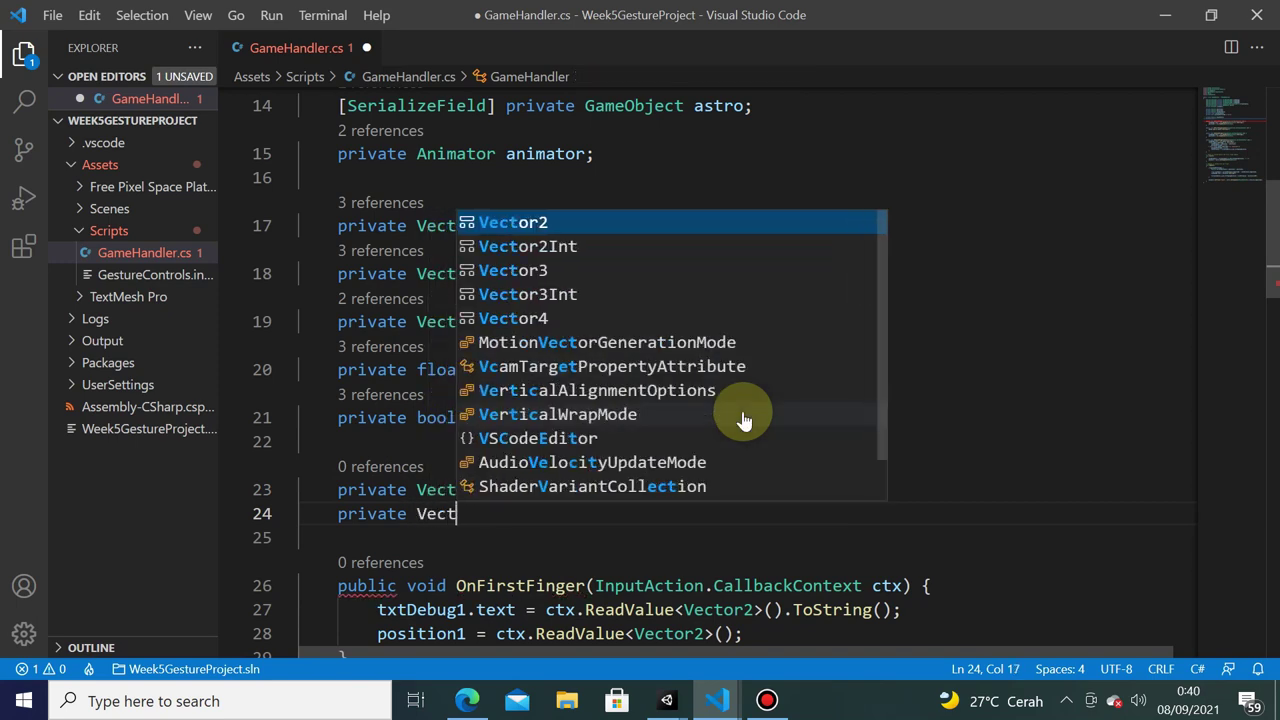
text(or2 touch)
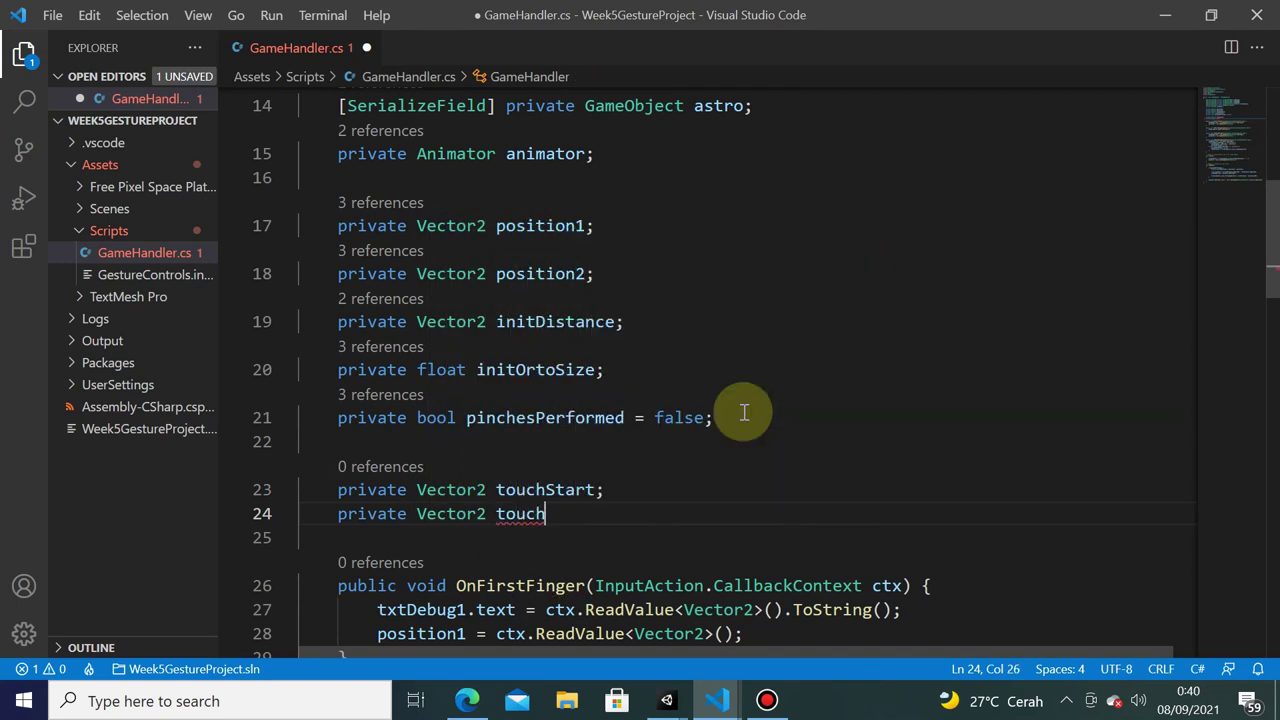
text(Endl)
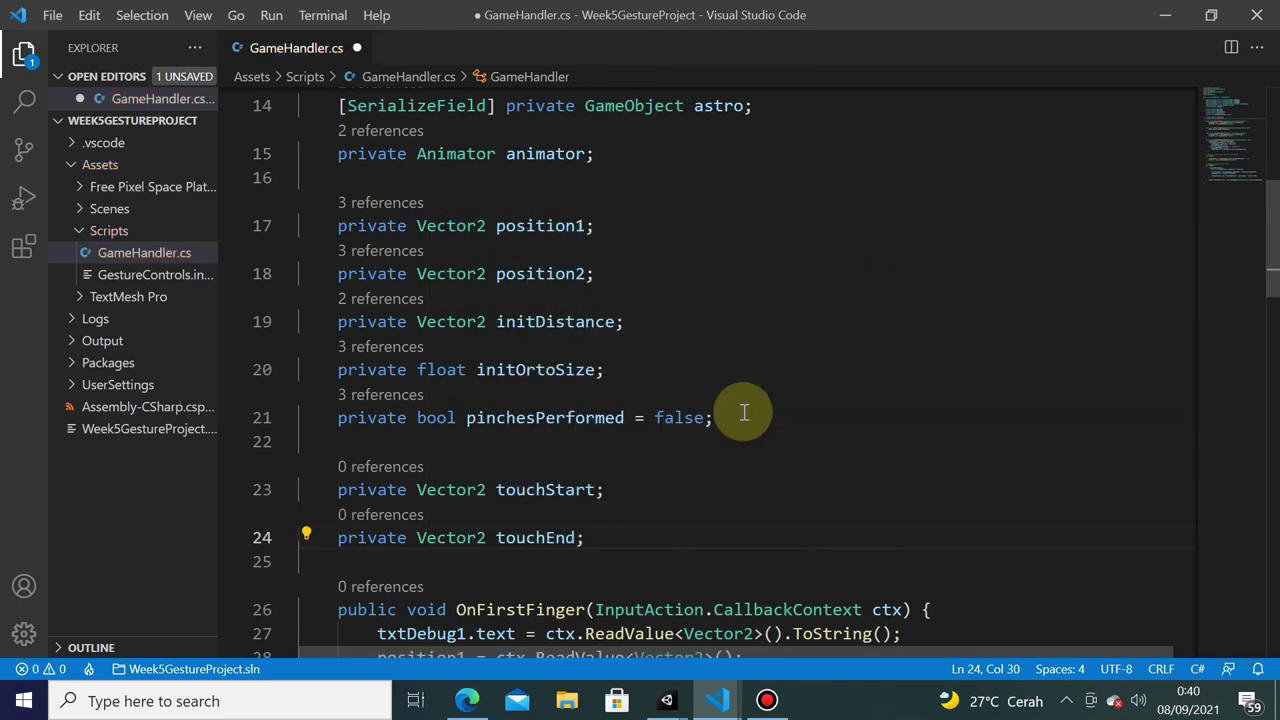
scroll(556, 424, down, 3)
scroll(528, 358, down, 2)
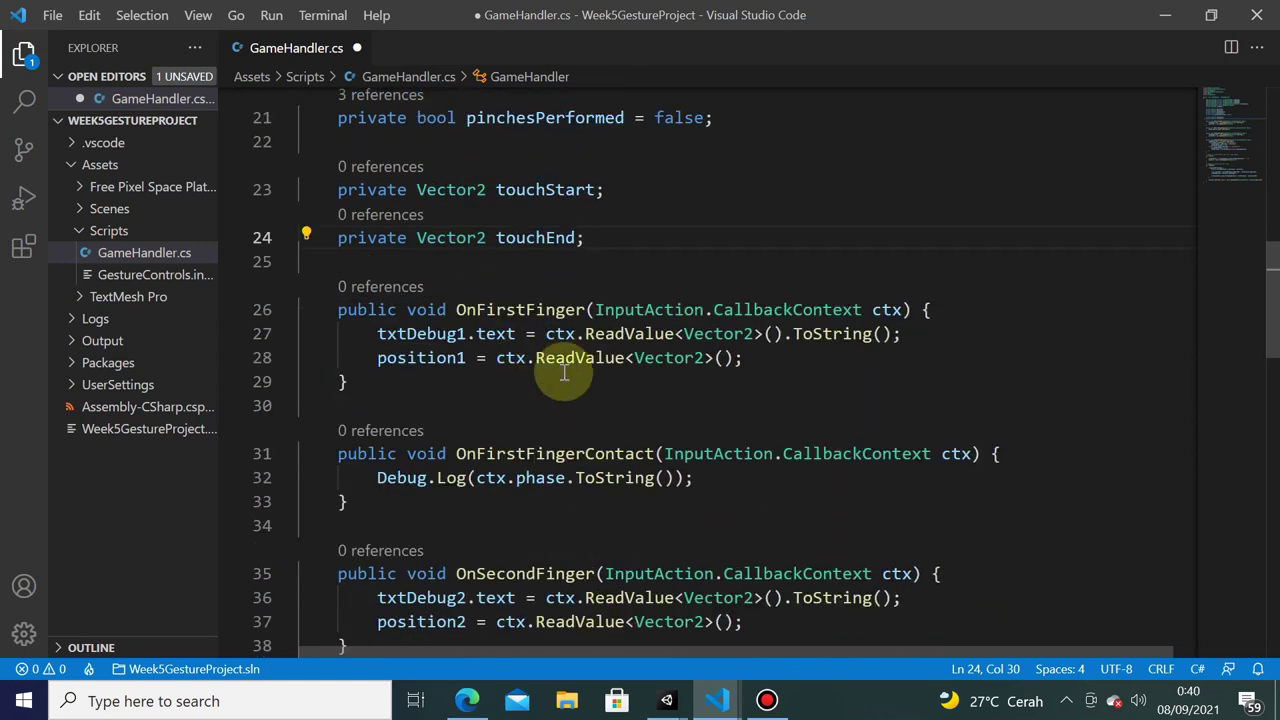
scroll(550, 380, down, 3)
scroll(729, 371, up, 2)
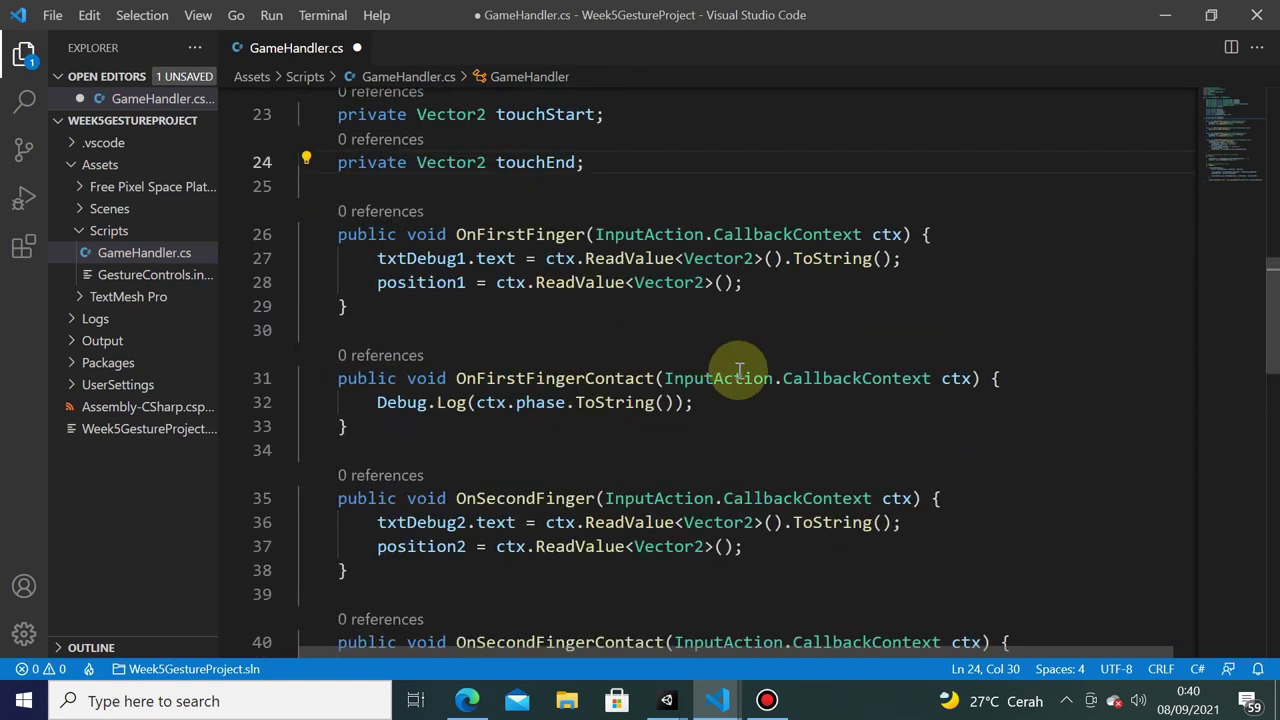
- After the Debug.Log line, add if (ctx.phase.ToString() == "Started") with an empty block
click(794, 412)
key(Return)
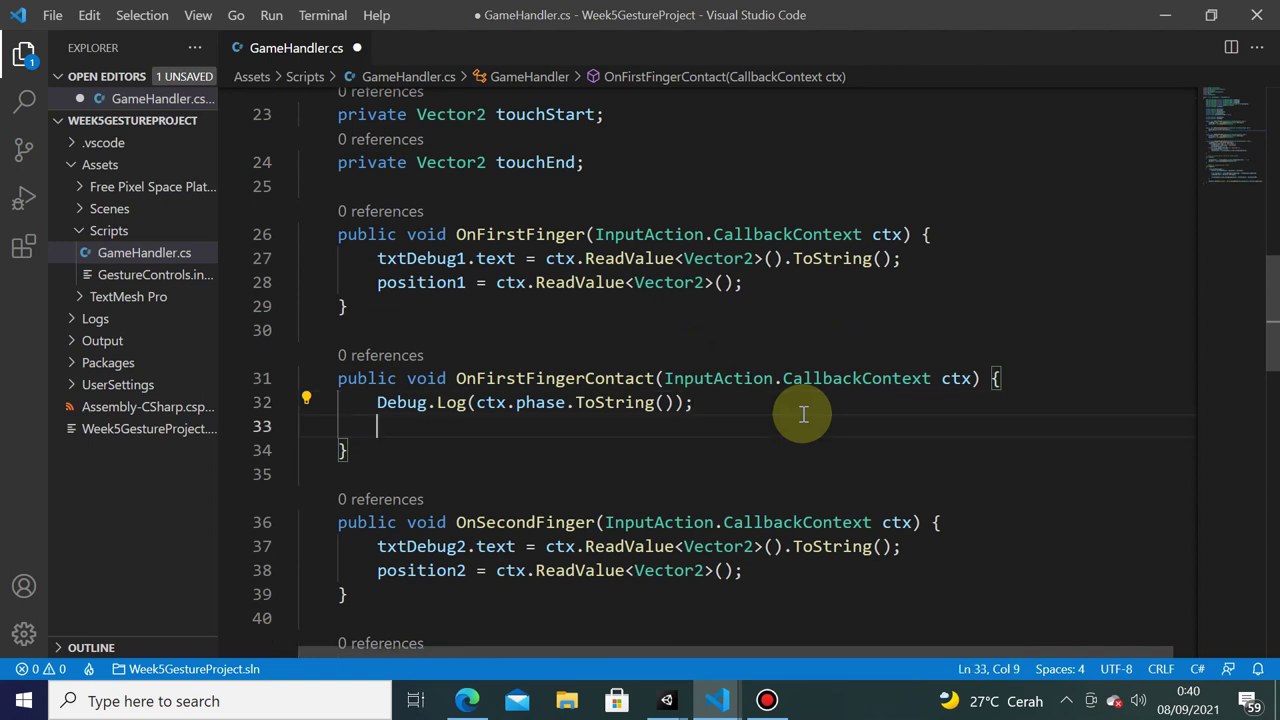
text(if(ctx.)
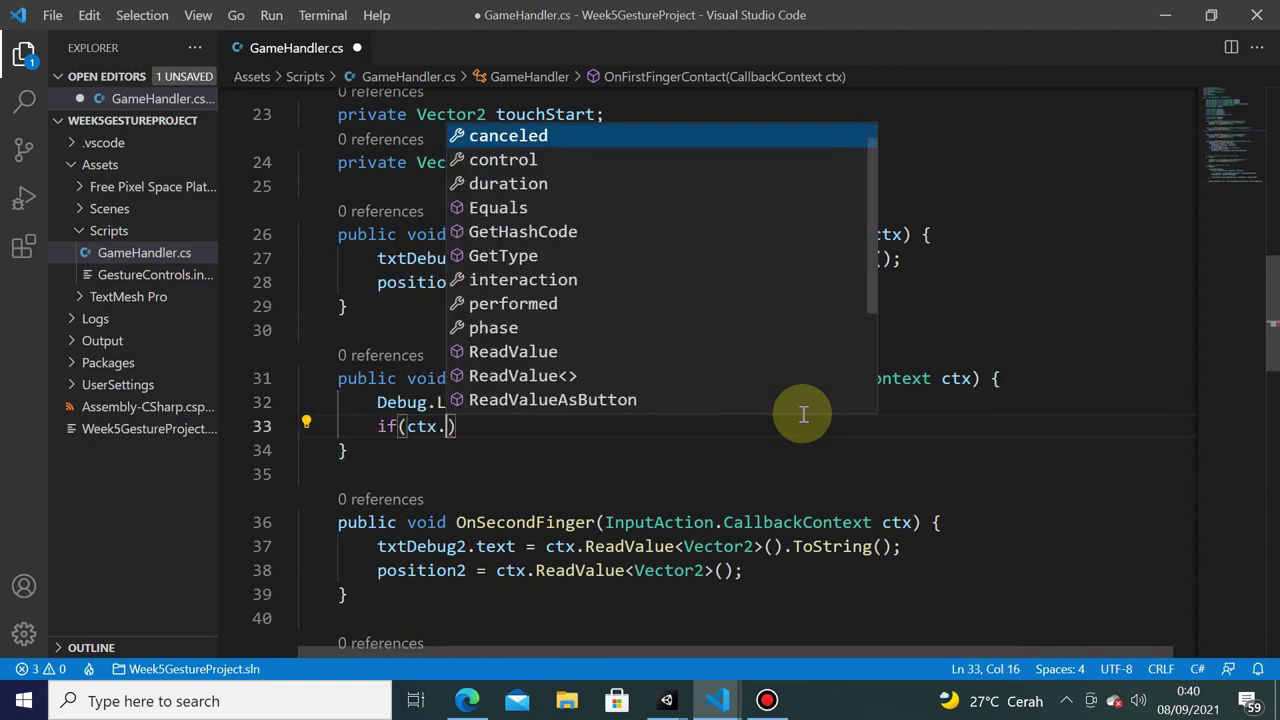
text(ph)
key(Tab)
text(.ToS)
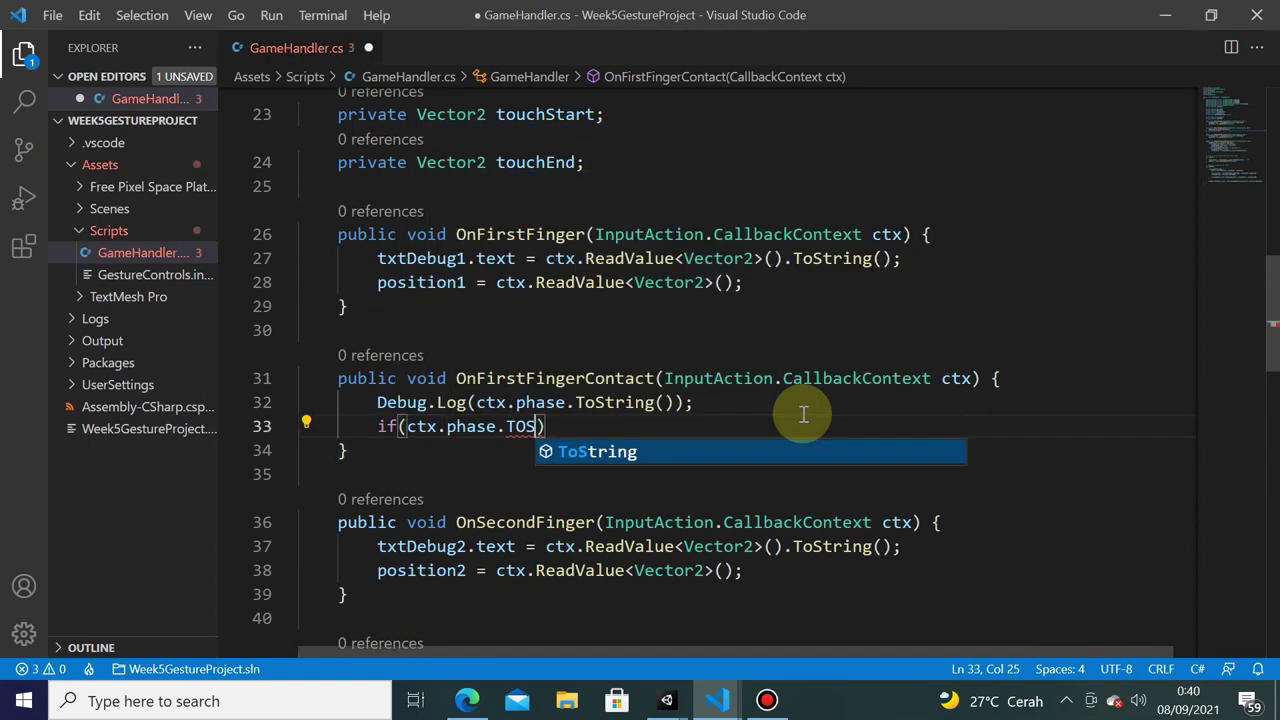
key(Tab)
text(() == "St)
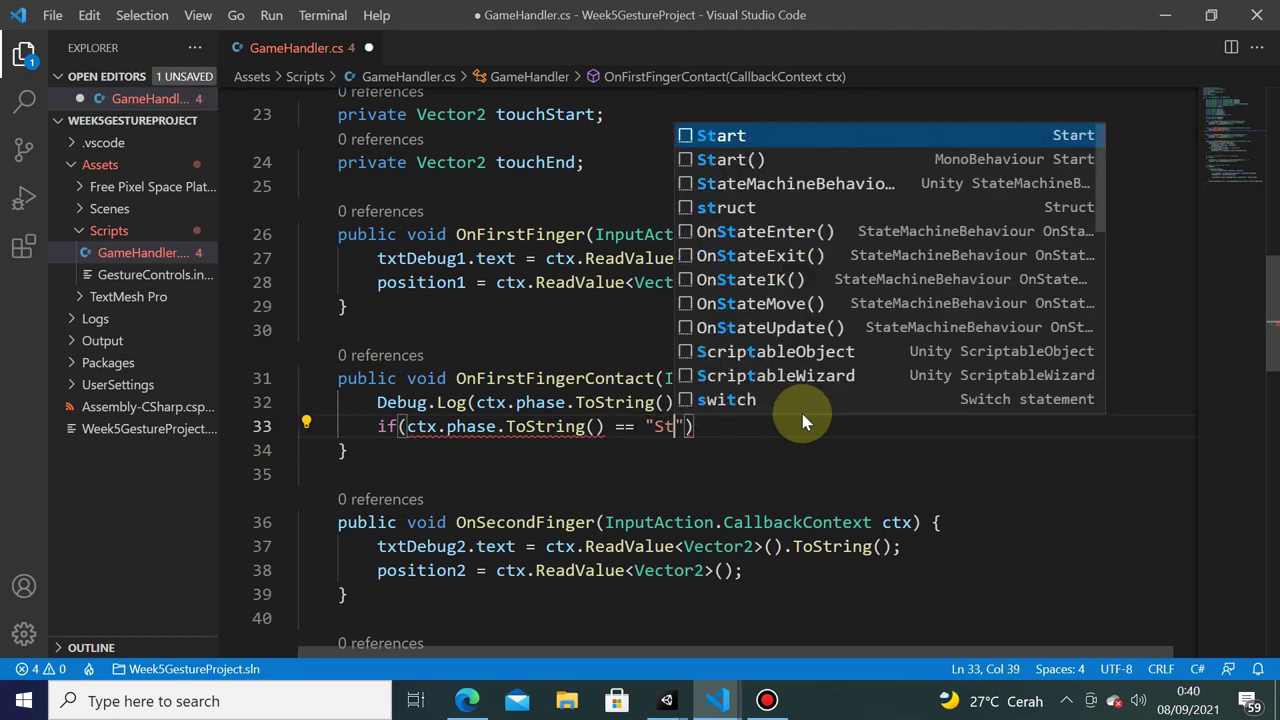
text(arted") )
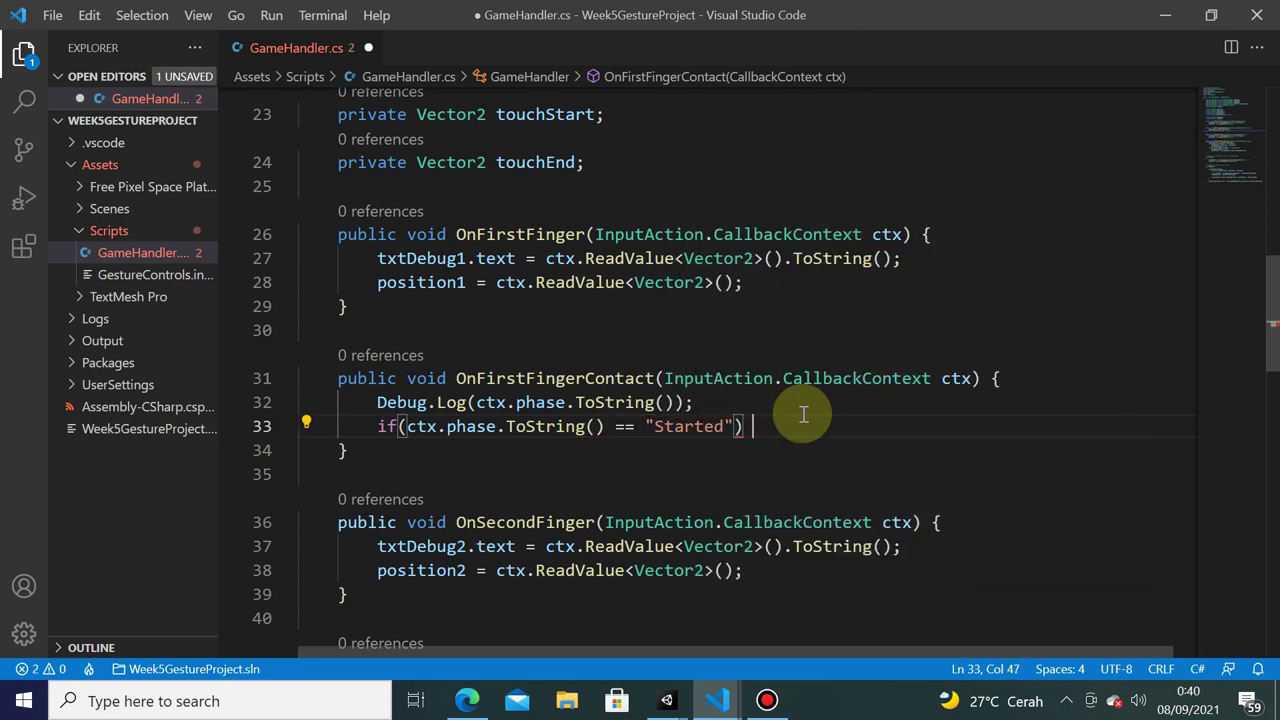
text({)
key(Return)
- Follow it with else if (ctx.phase.ToString() == "Canceled") and an empty body
key(Down)
key(End)
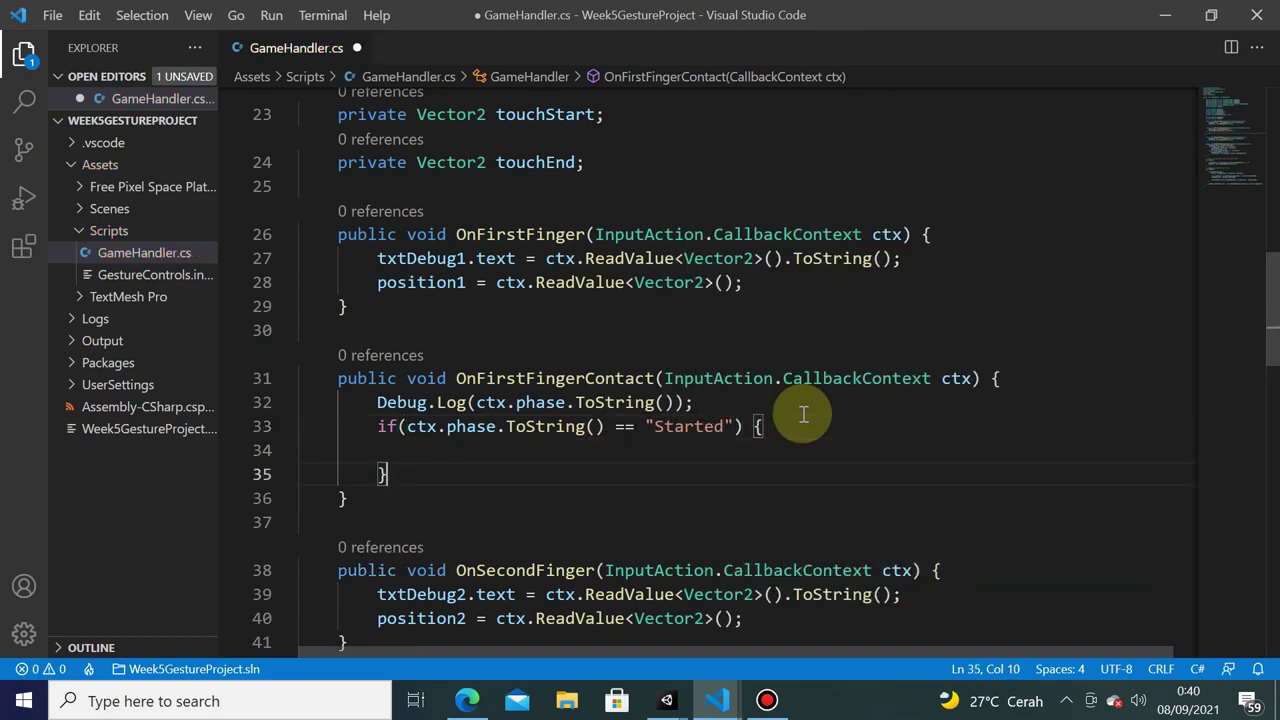
text( else i)
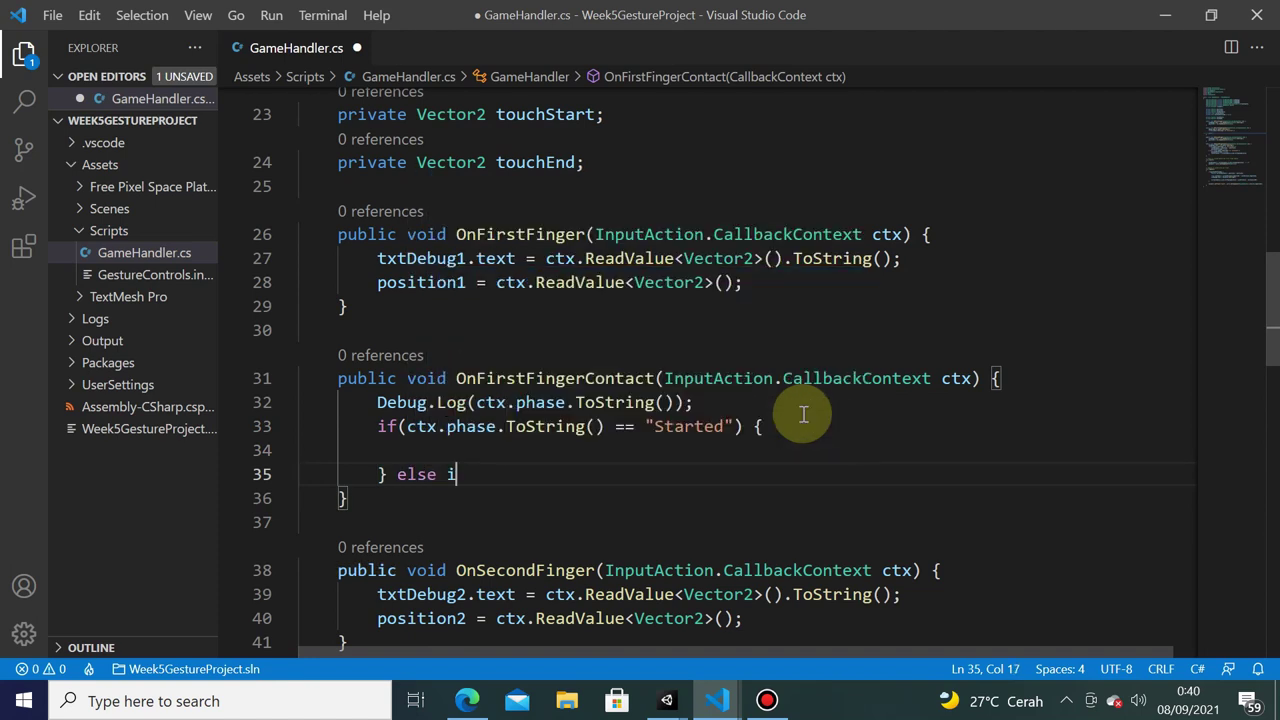
text(f(ctx.ph)
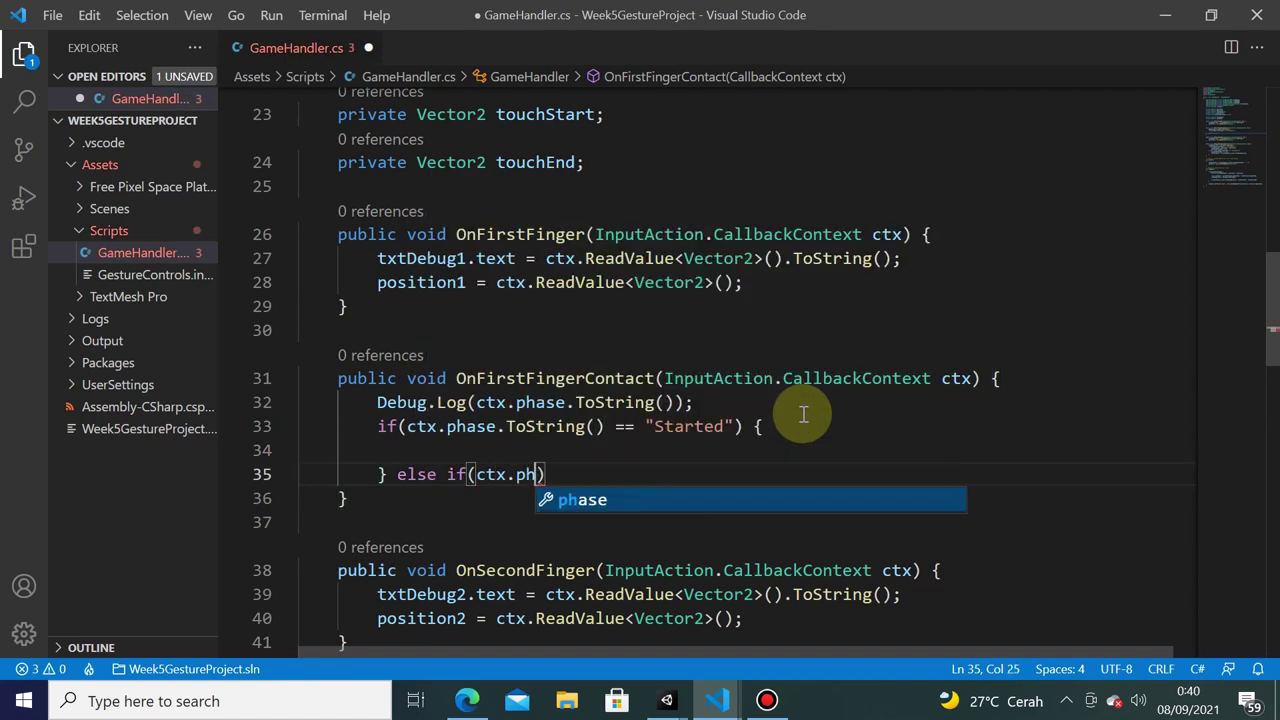
key(Tab)
text(.O)
key(BackSpace)
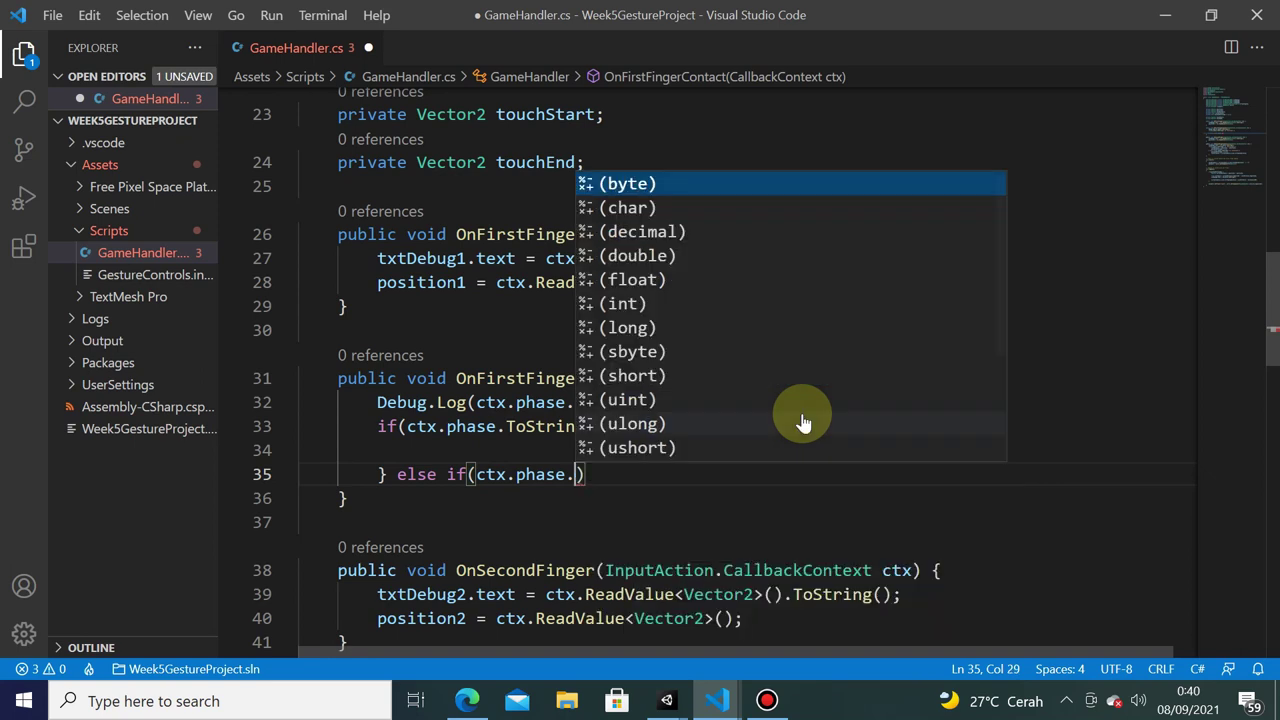
text(To)
key(Tab)
text(() == )
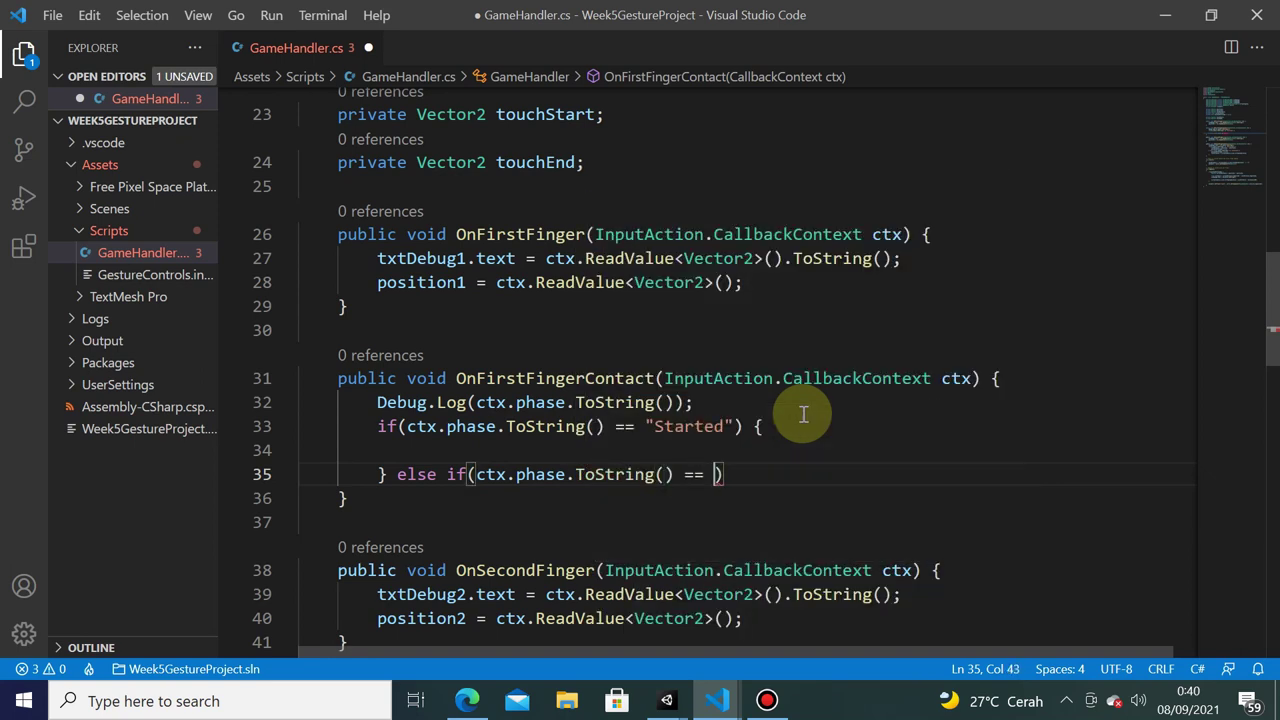
text("Cance)
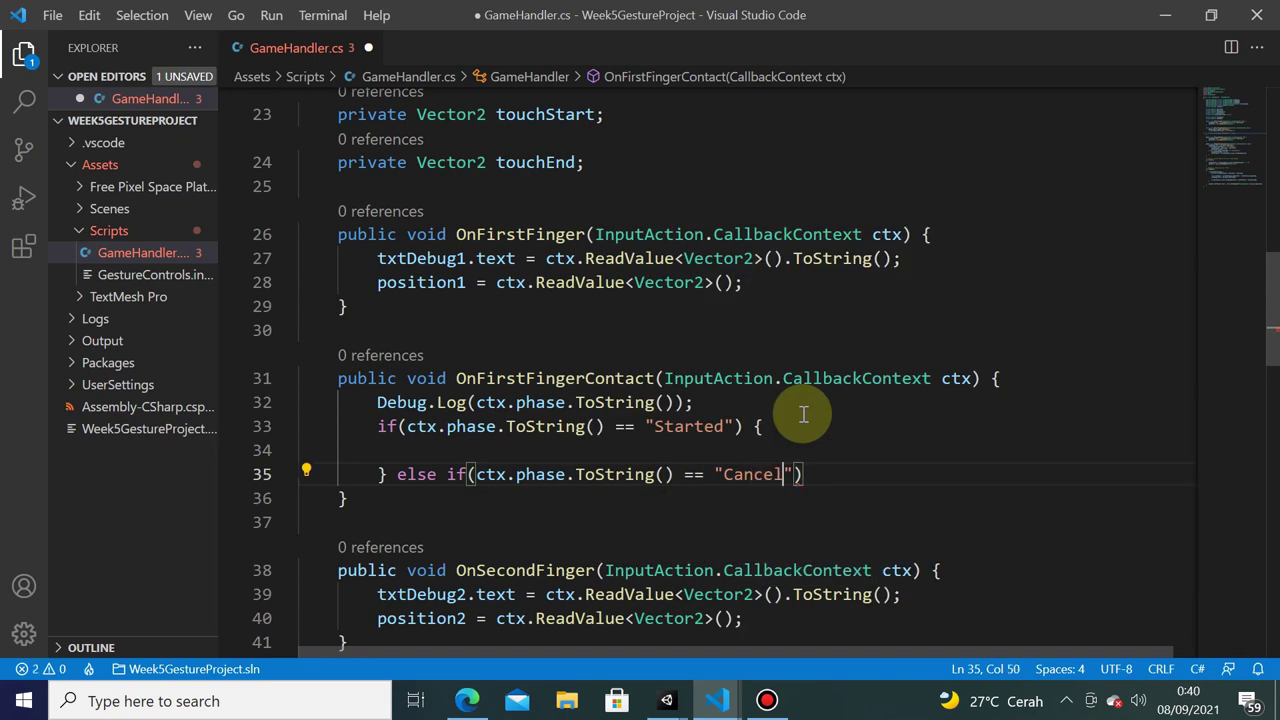
text(led") {)
key(Return)
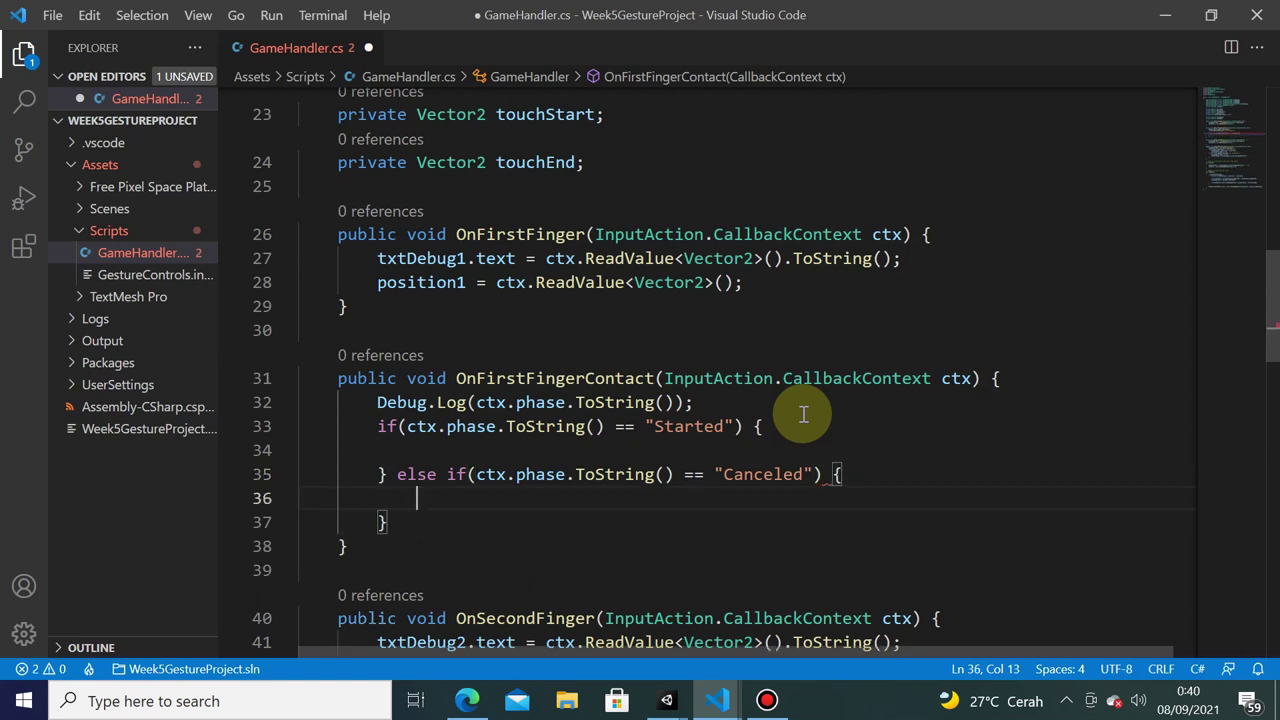
- Copy touchStart into the Started branch as an indented line followed by =
double_click(576, 116)
key(ctrl+c)
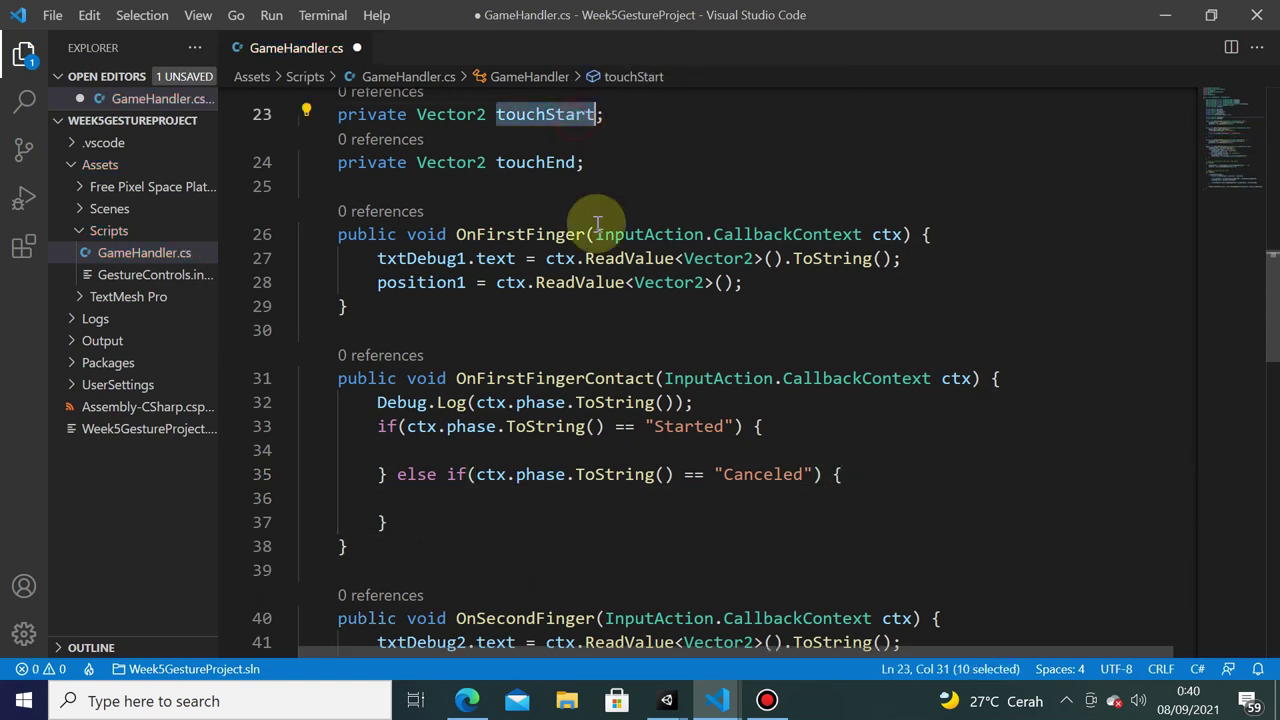
click(491, 449)
key(ctrl+v)
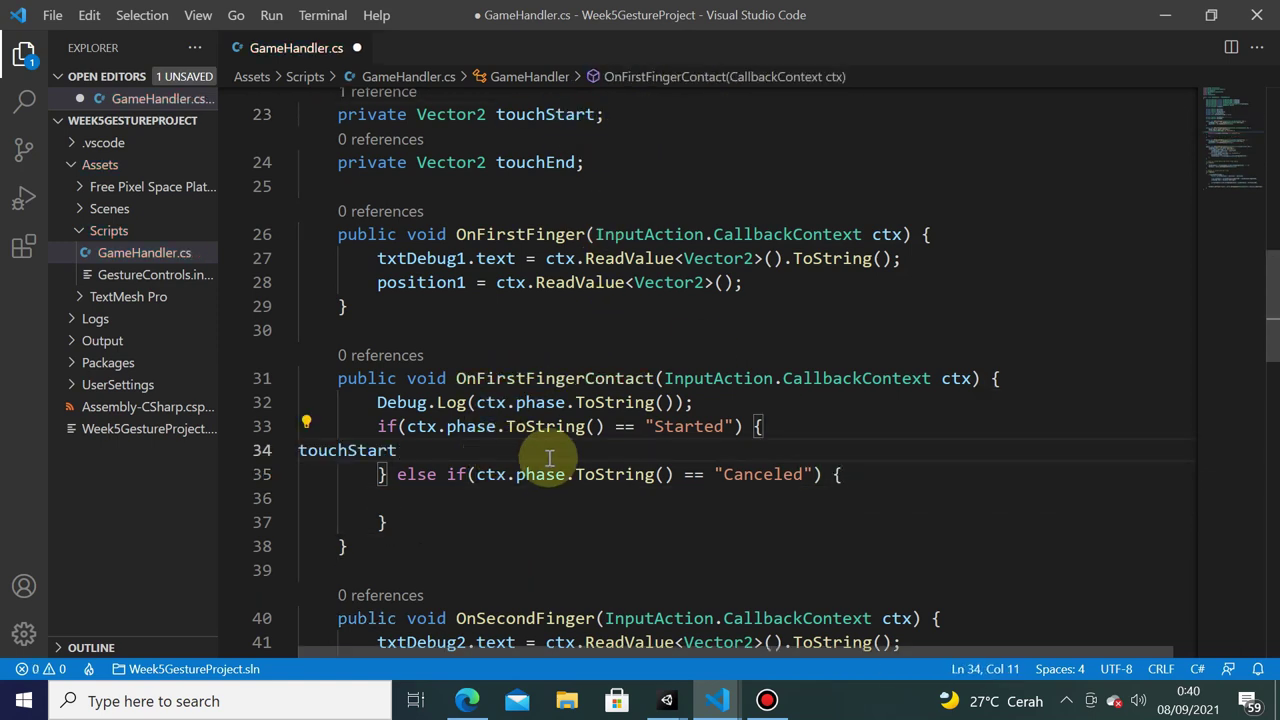
key(Left)
key(Left)
key(Left)
key(Left)
key(Left)
key(Left)
key(Left)
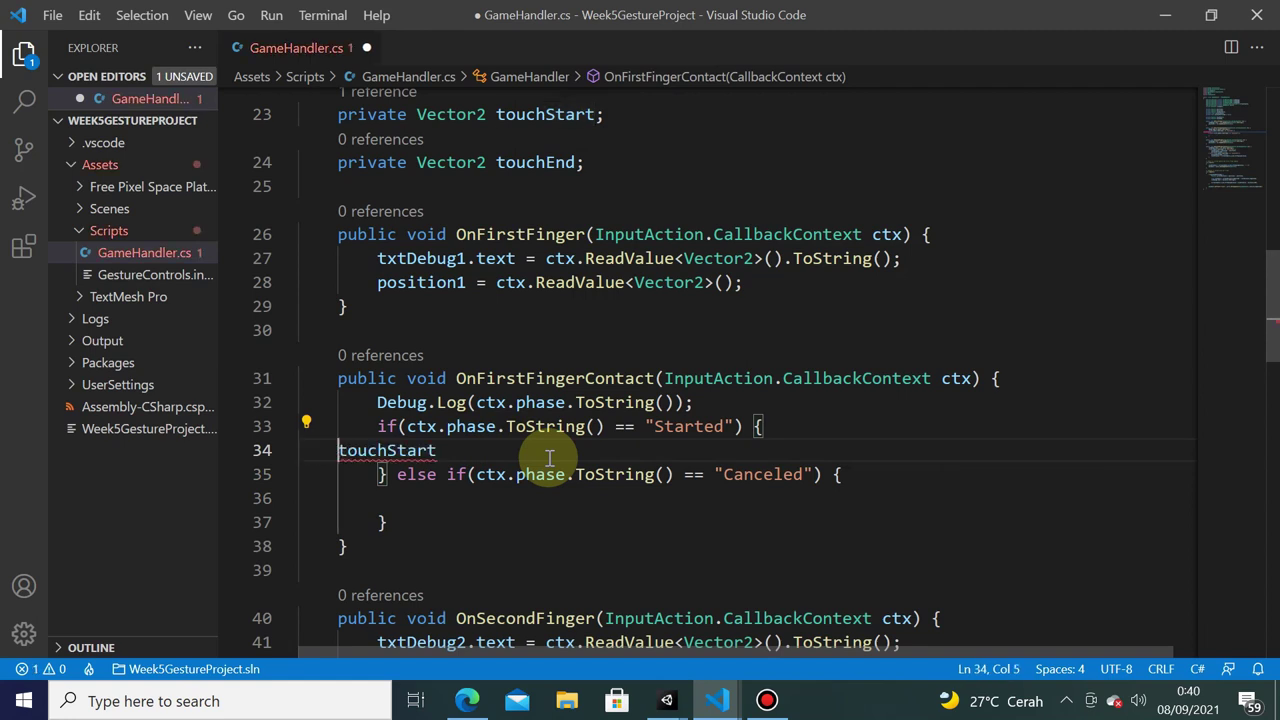
key(Tab)
key(Tab)
key(Tab)
key(Right)
key(Right)
key(Right)
key(Right)
key(Right)
key(Right)
key(Right)
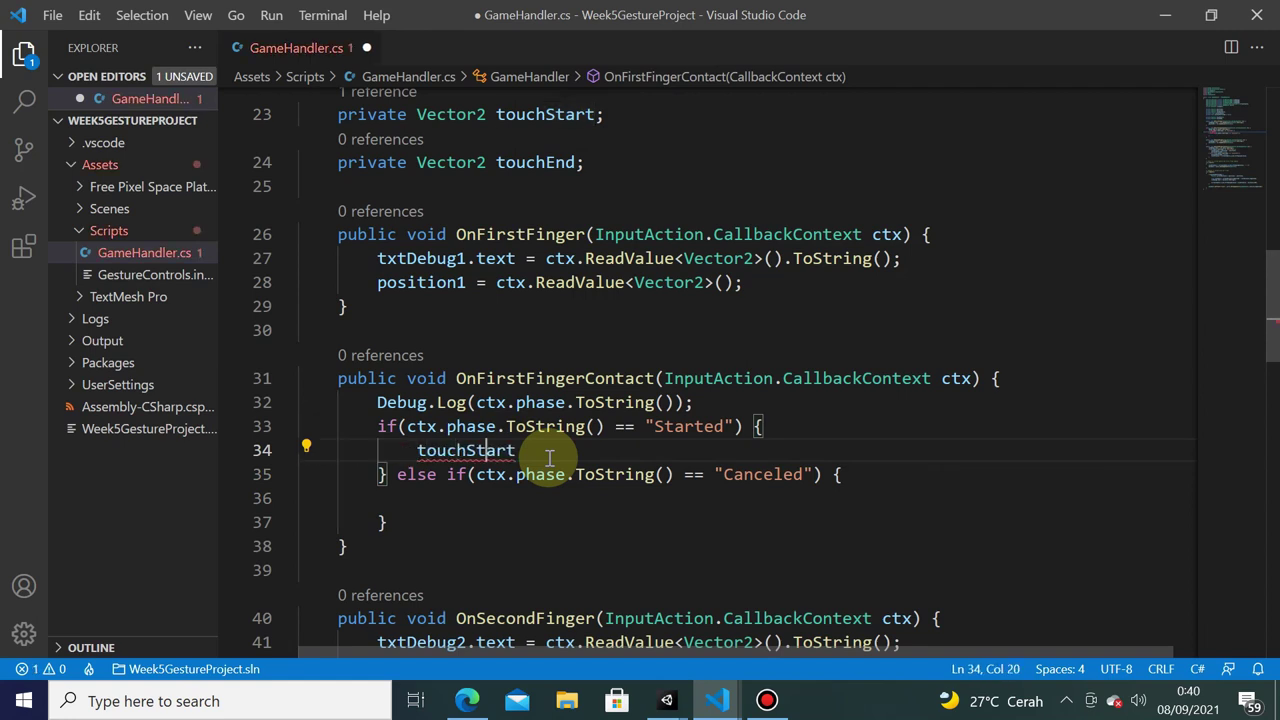
key(Right)
key(Right)
key(Right)
text(=)
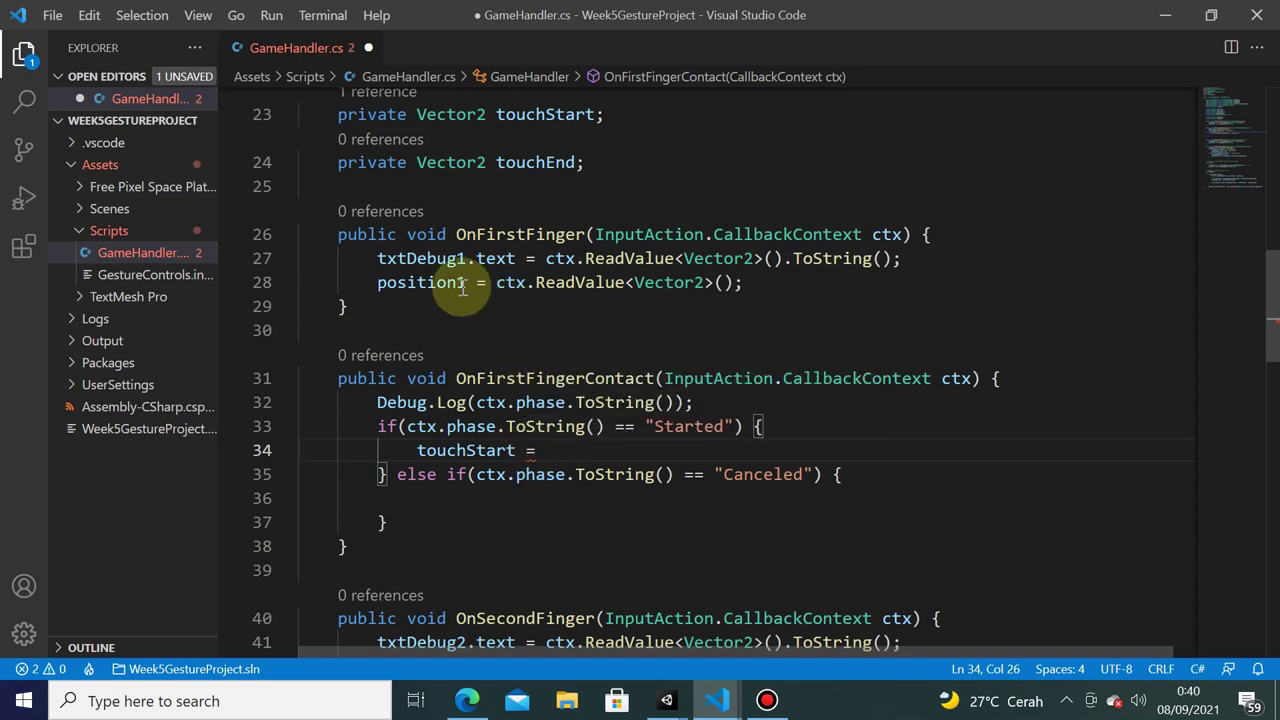
- Complete it as touchStart = position1; using the copied position1 name
double_click(390, 283)
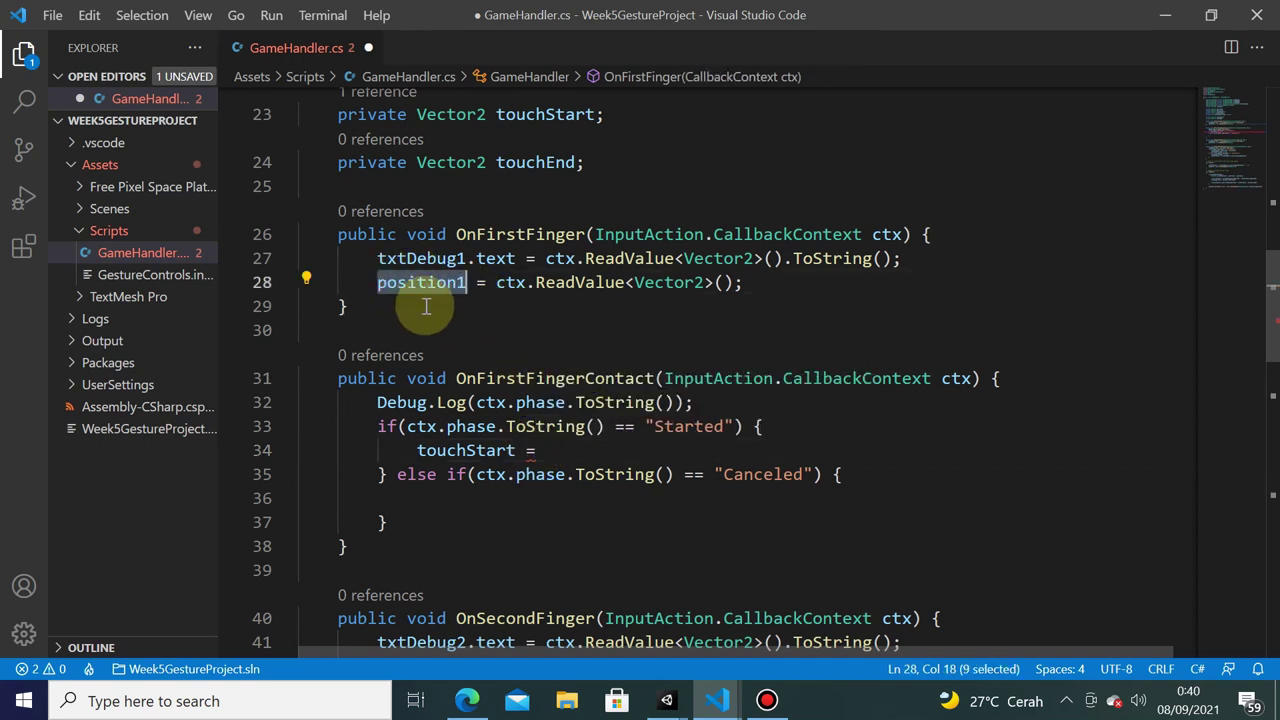
key(ctrl+c)
click(592, 455)
key(ctrl+v)
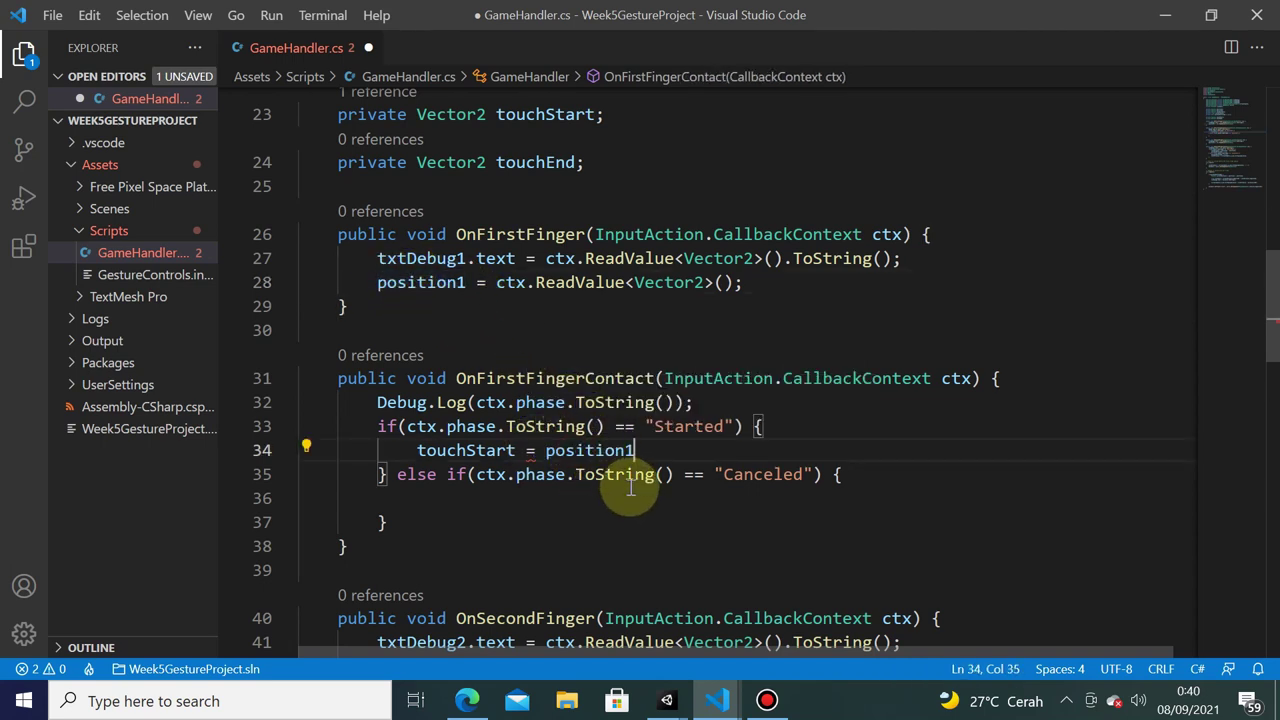
text(;)
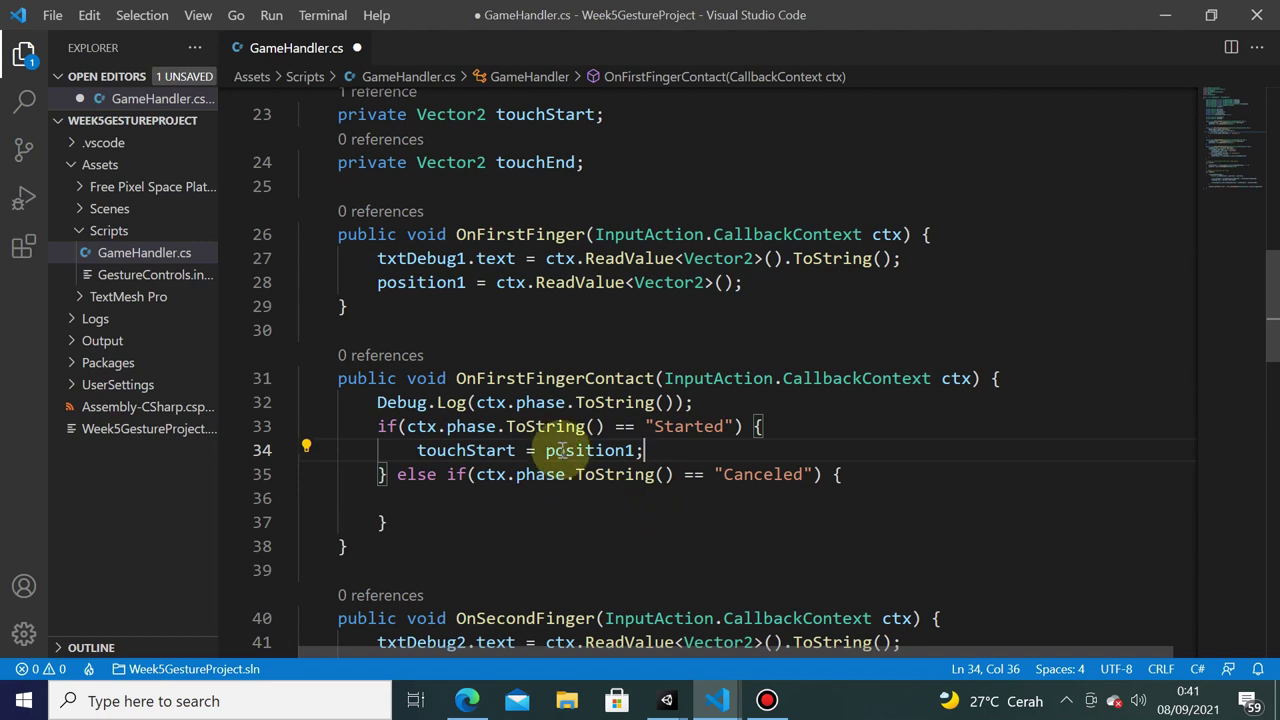
- Write touchEnd = position1; in the Canceled branch and save GameHandler.cs
click(477, 501)
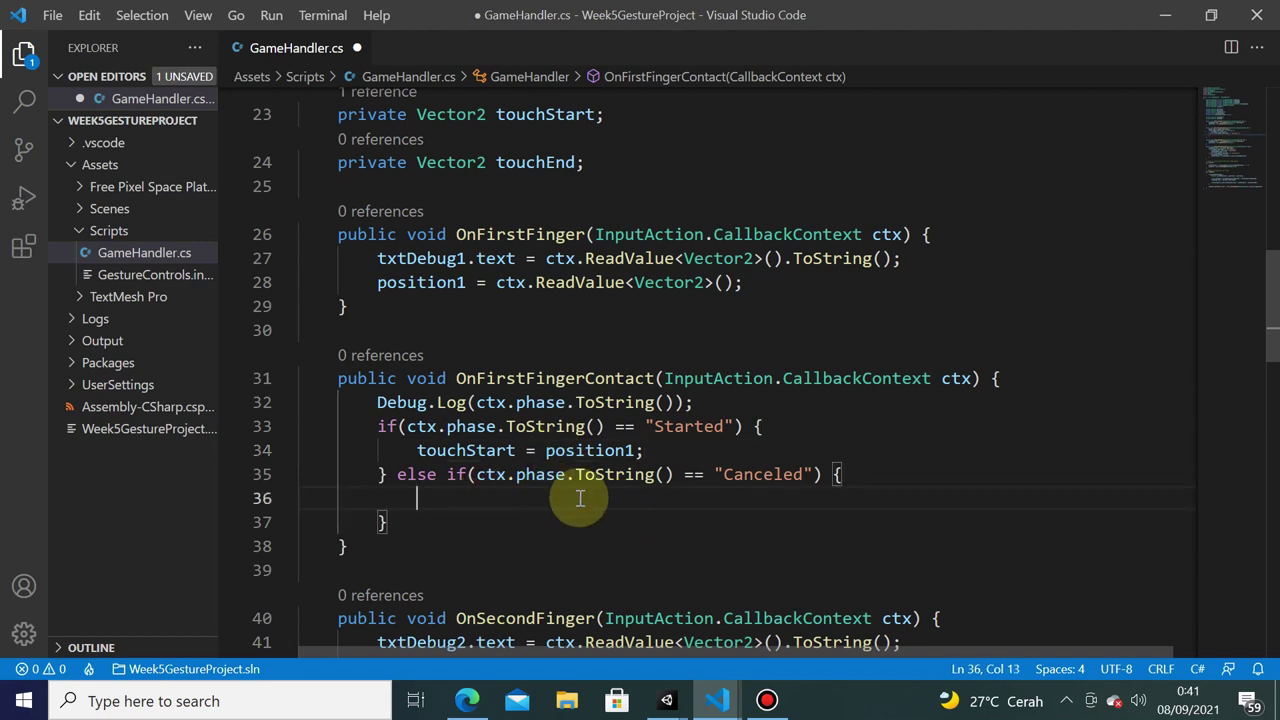
key(Tab)
key(Tab)
key(Tab)
text(touch)
key(Tab)
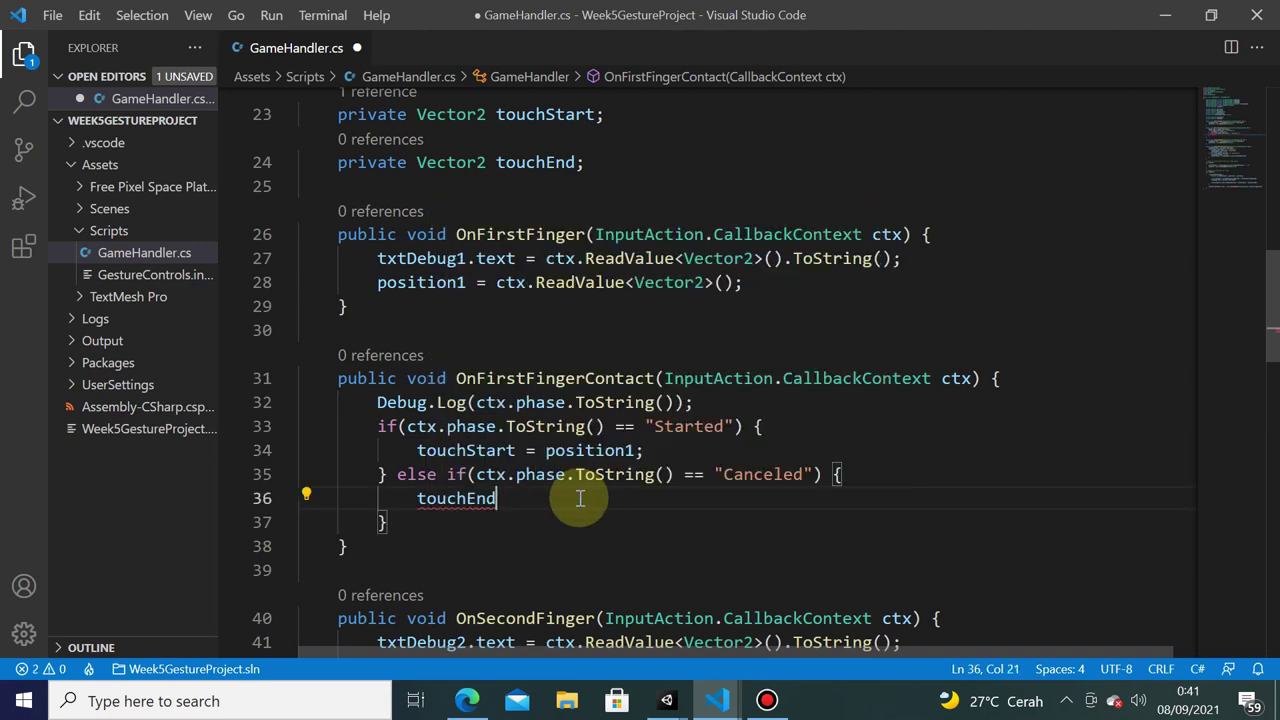
text(= po)
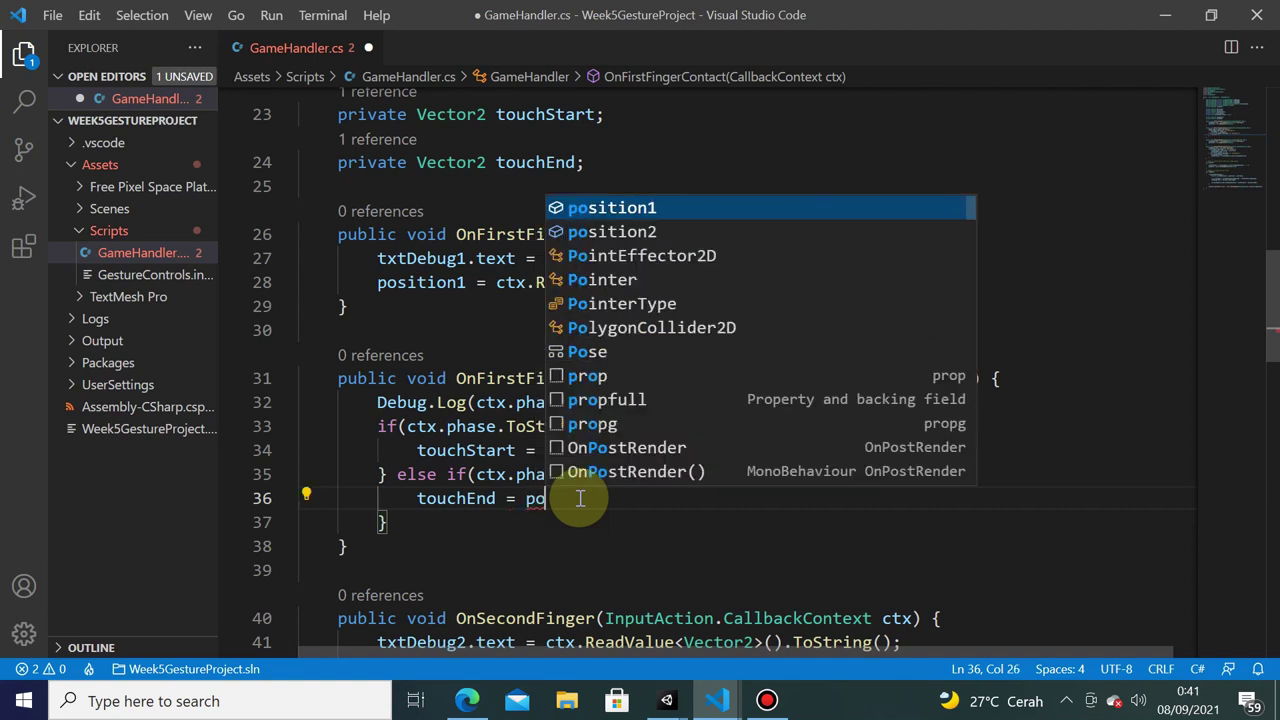
text(si)
key(Tab)
text(;)
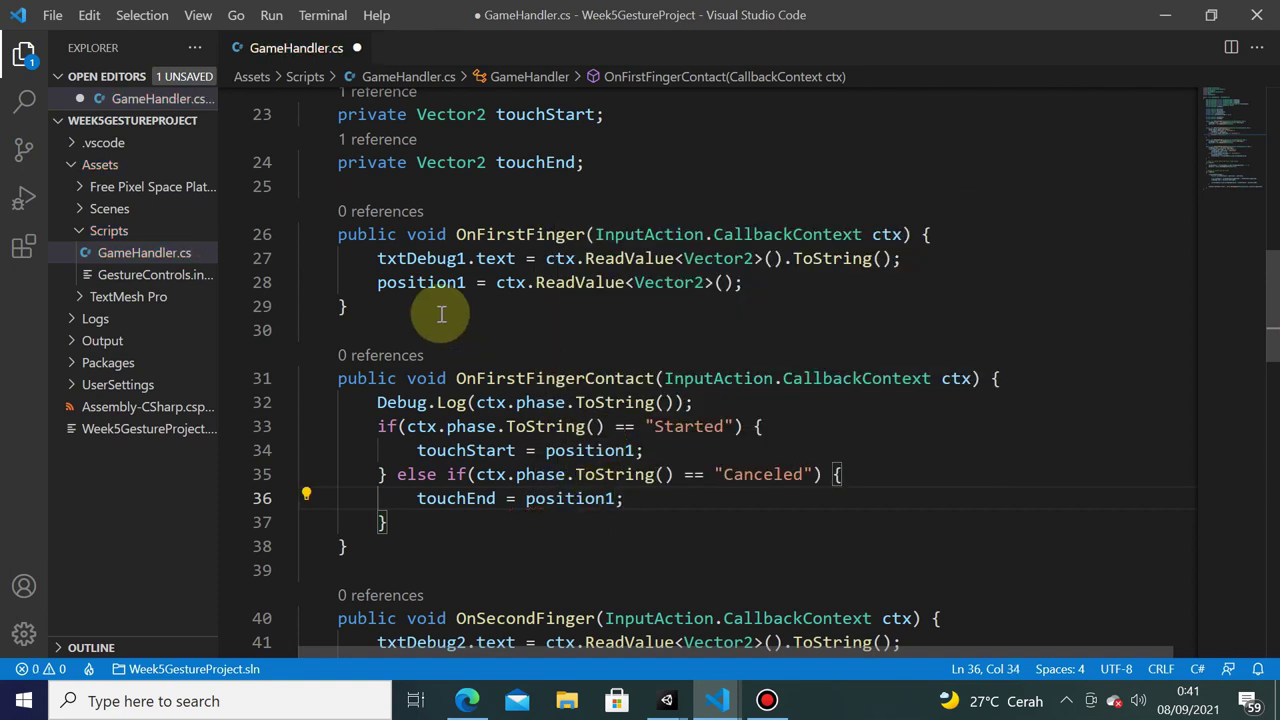
click(378, 282)
drag(378, 282, 458, 284)
key(ctrl+s)
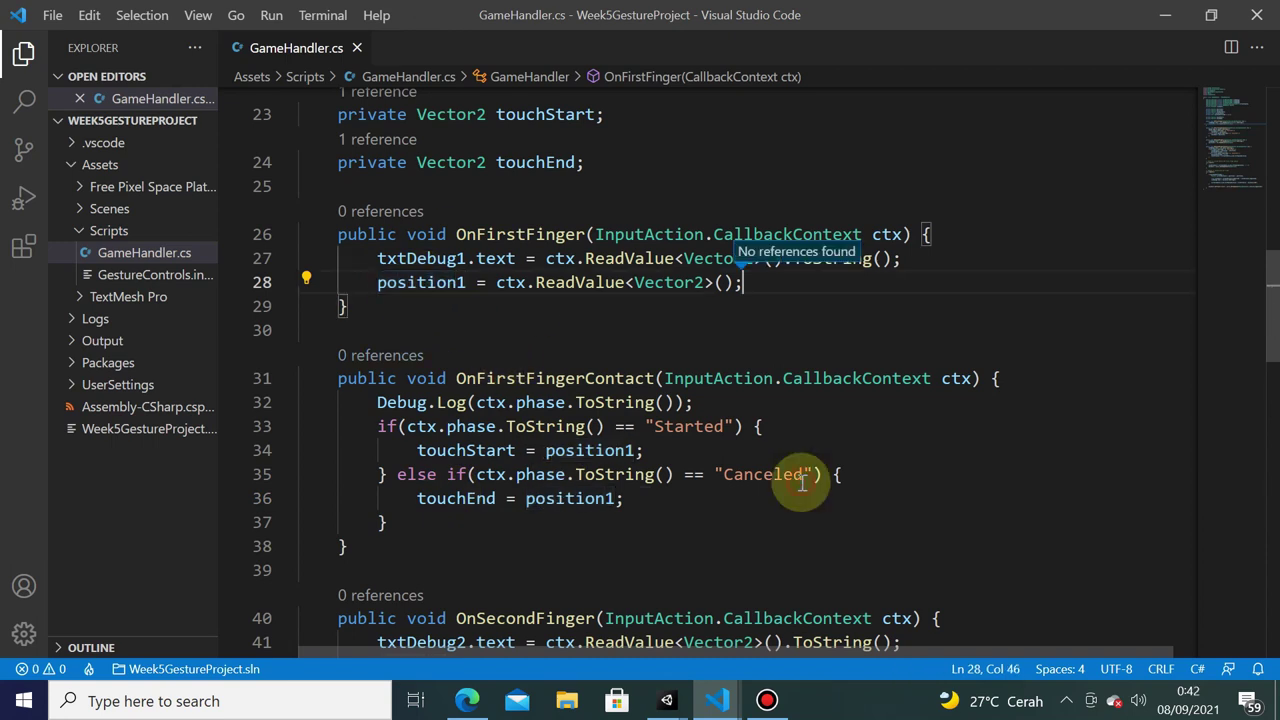
click(653, 474)
scroll(655, 478, up, 3)
scroll(662, 480, up, 2)
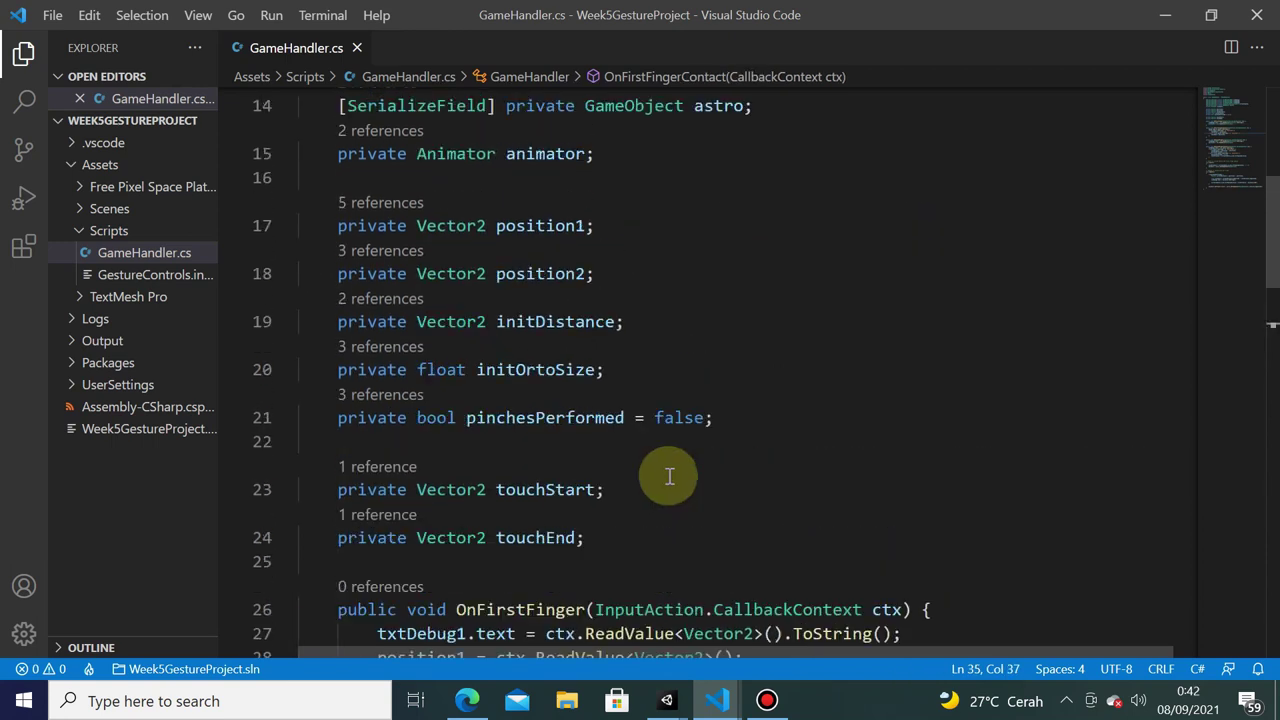
scroll(705, 478, down, 5)
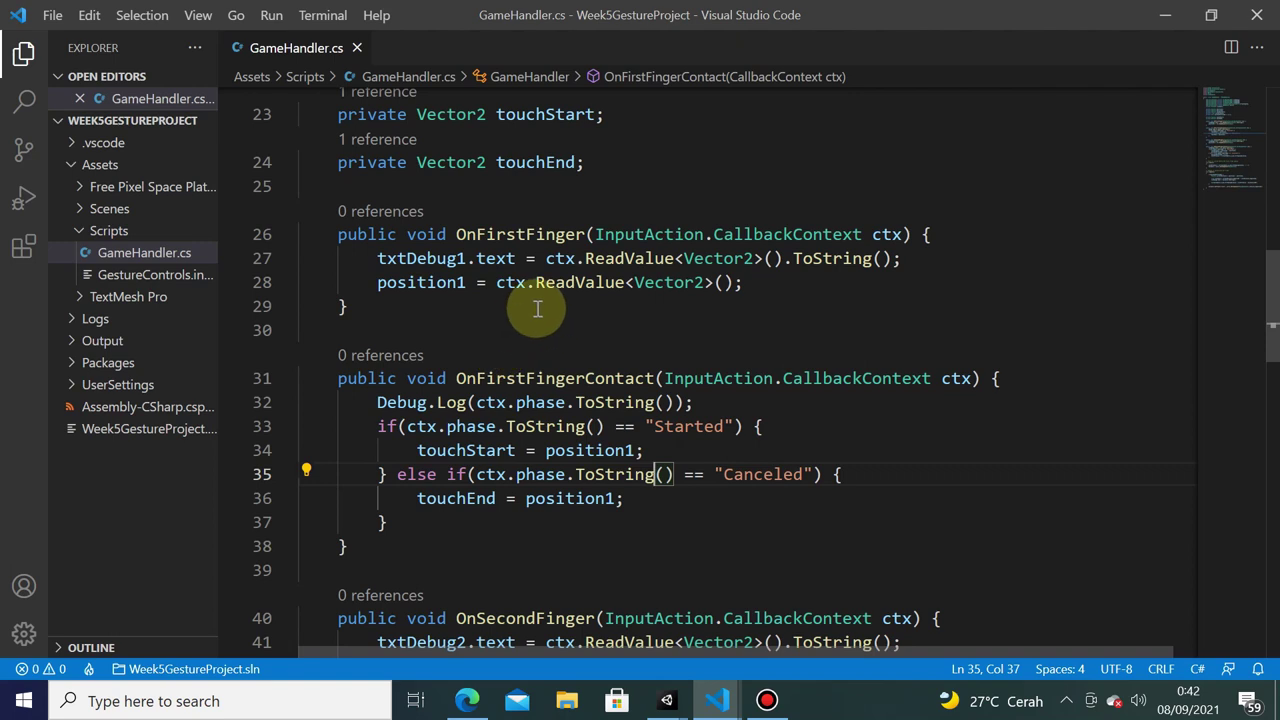
scroll(531, 309, up, 3)
scroll(553, 308, up, 2)
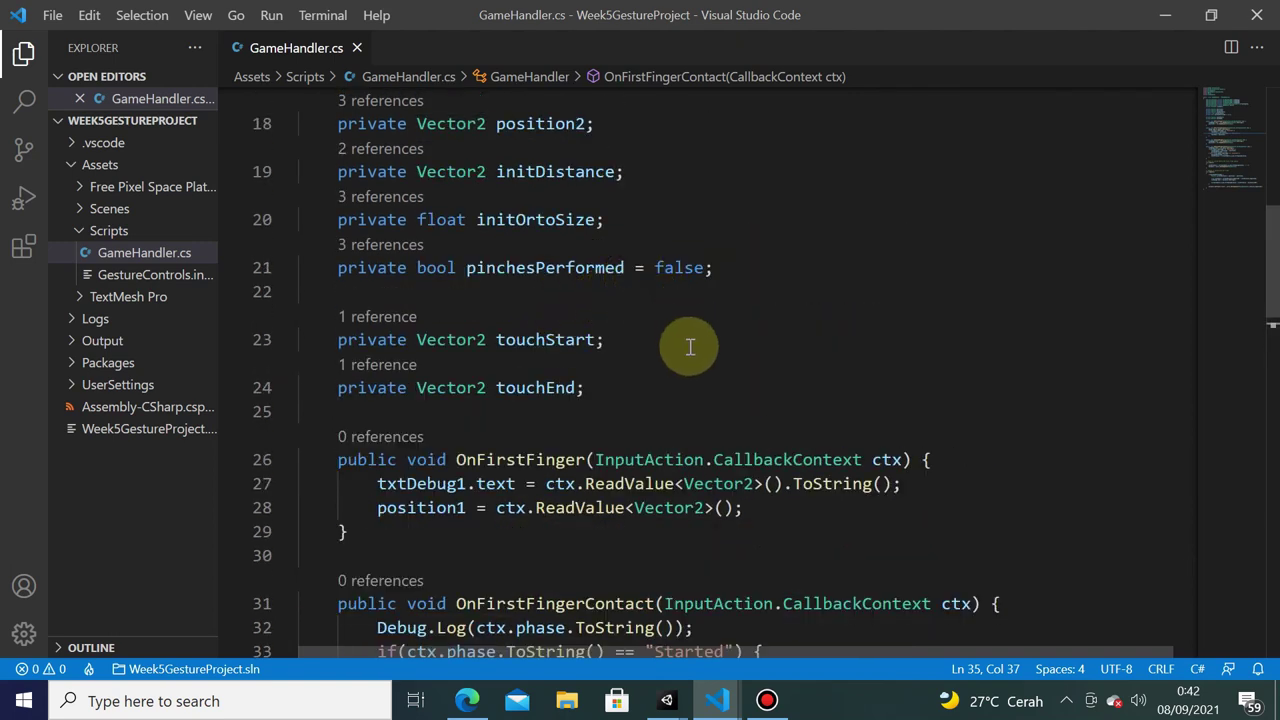
click(650, 382)
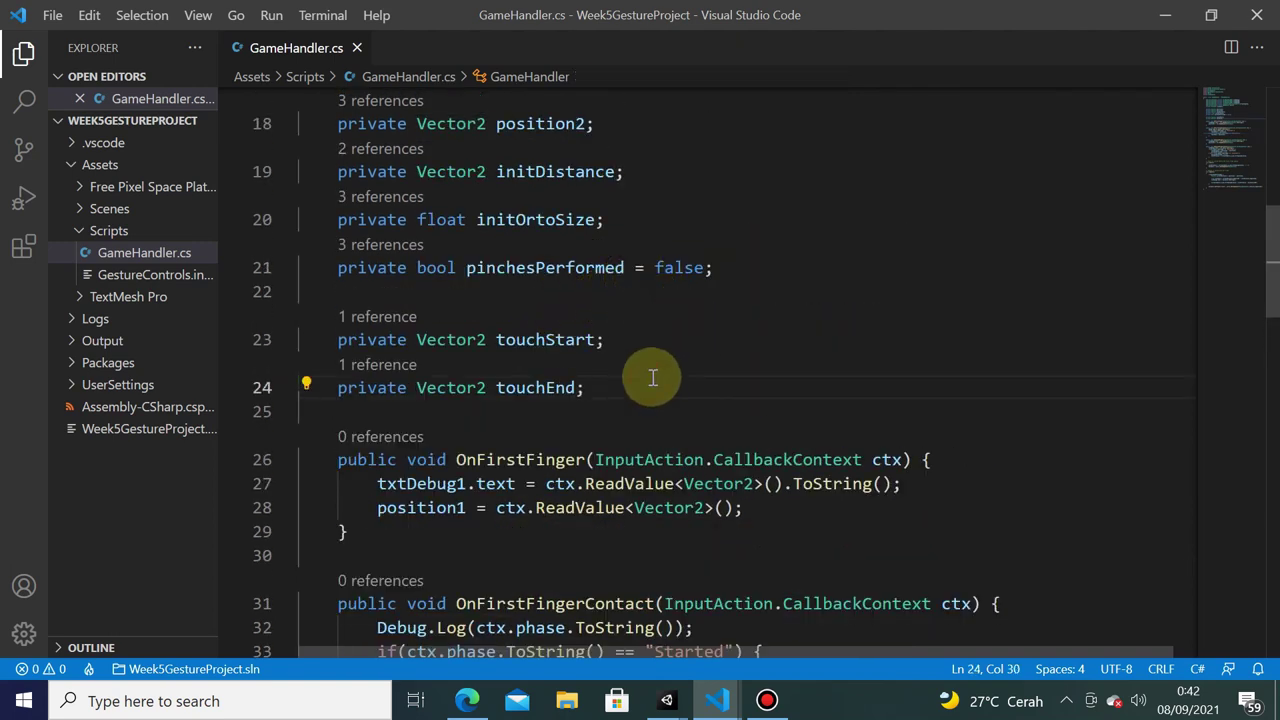
- Add private float minSwipeDistance = 0.25f; below touchEnd and save the file
key(Return)
key(Return)
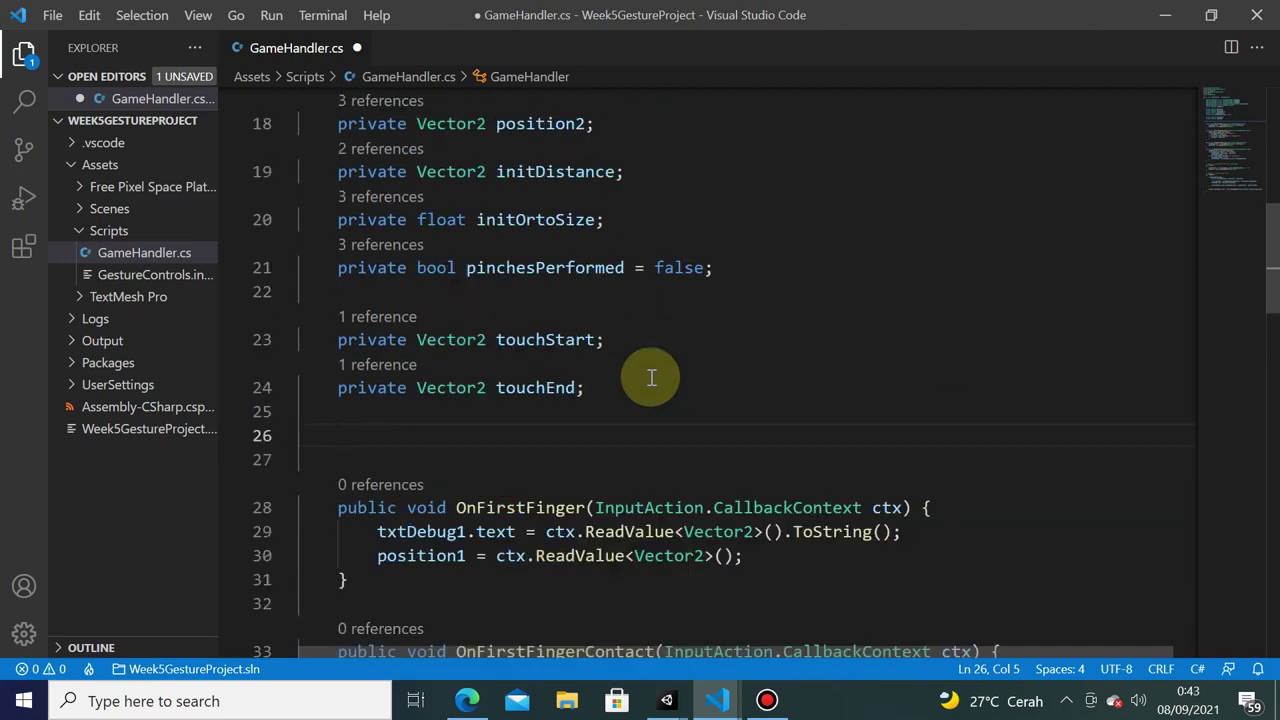
text(ppri)
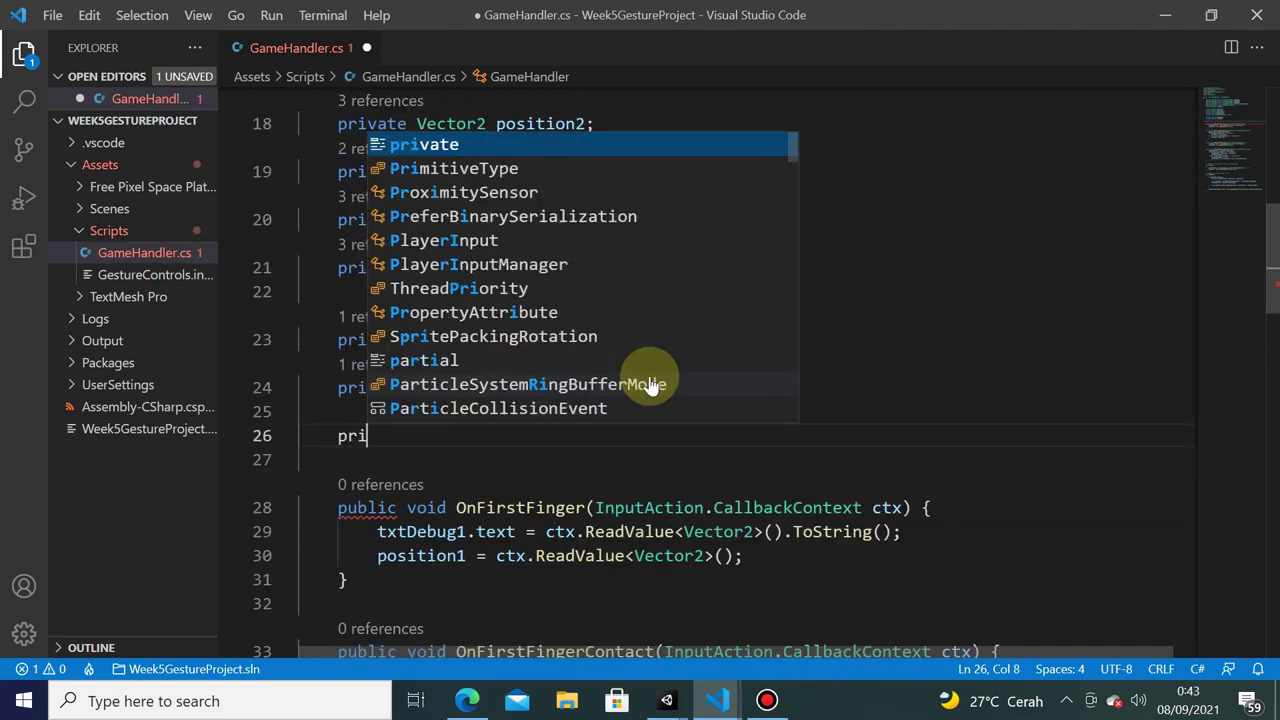
text(vate )
text(v)
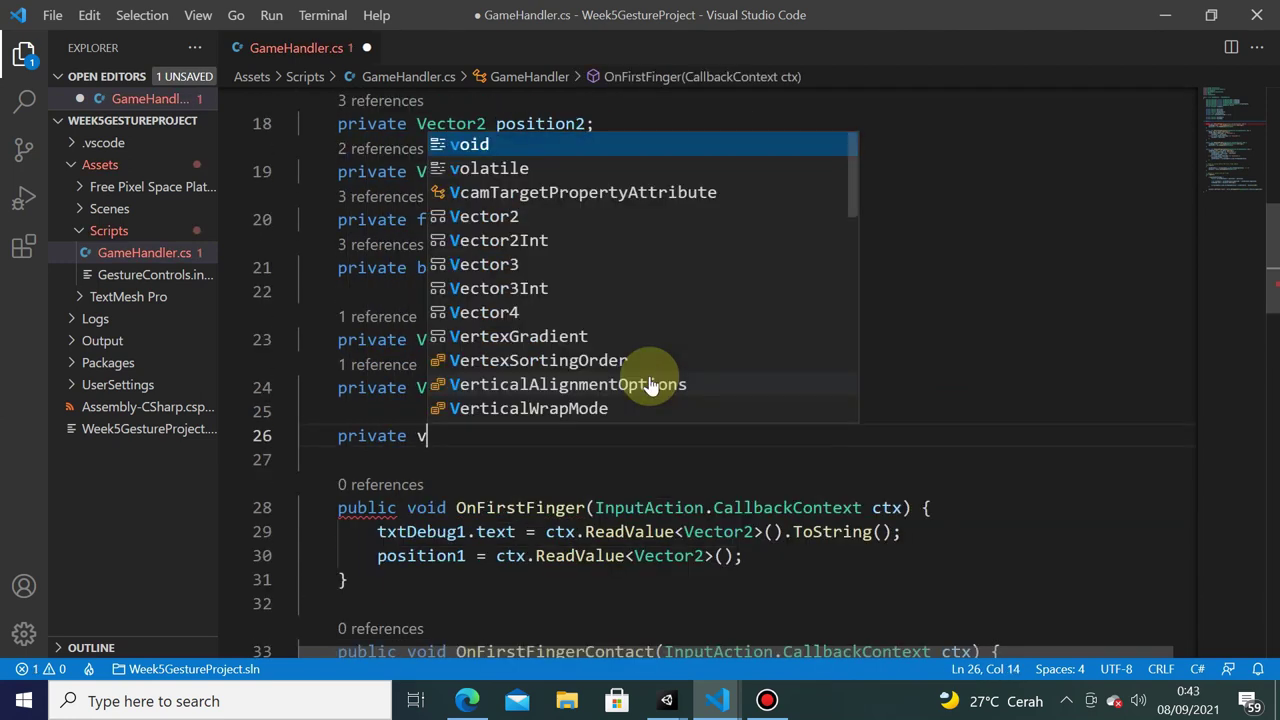
key(BackSpace)
text(float min)
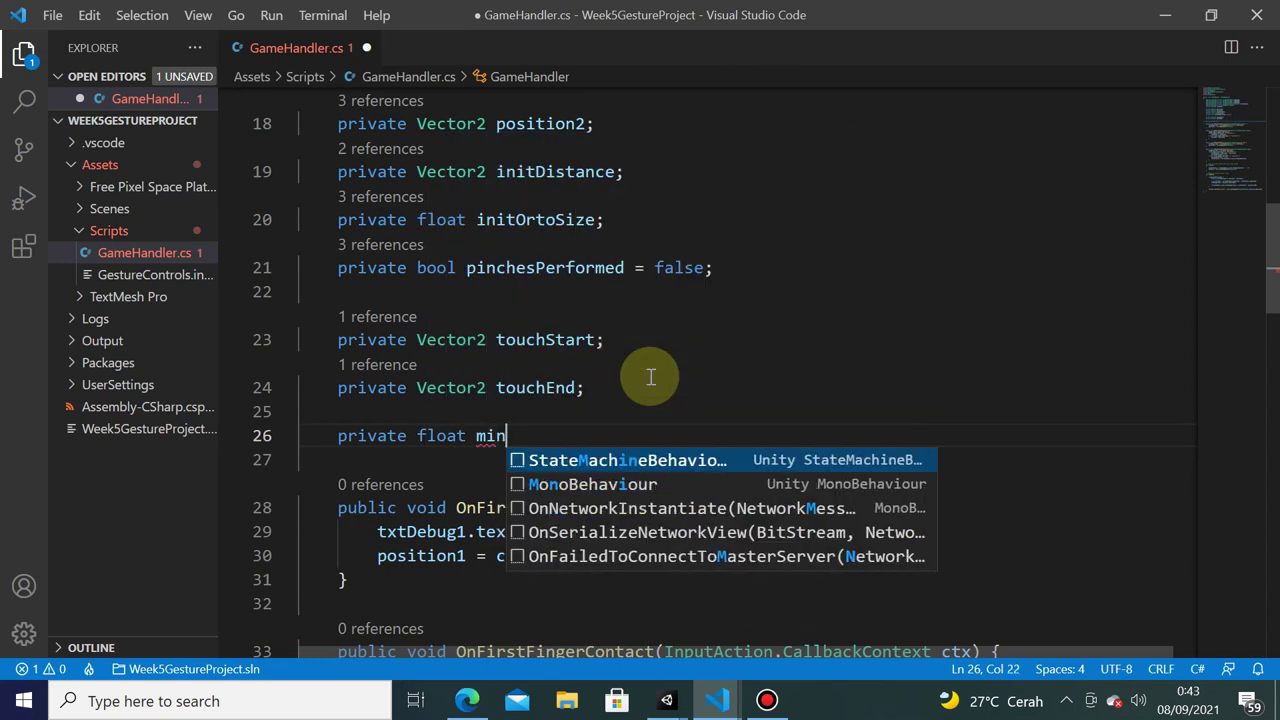
text(SwipeDis)
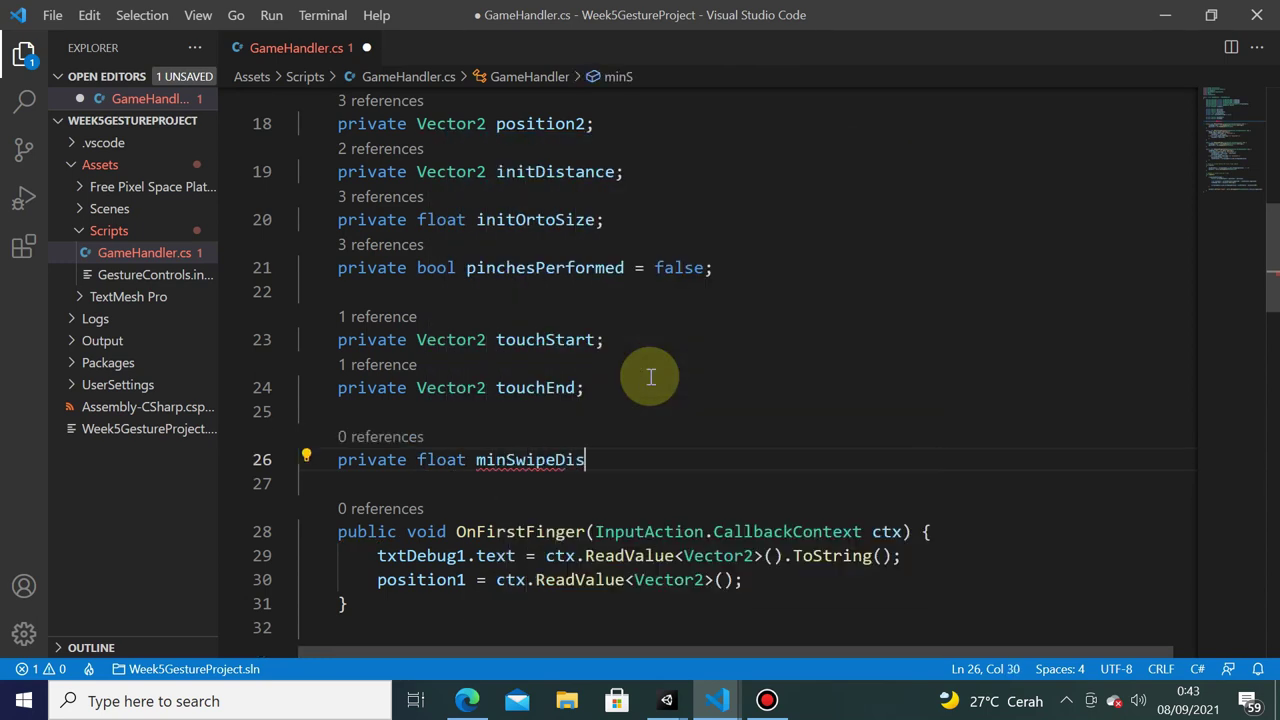
text(tance =)
text( 0.)
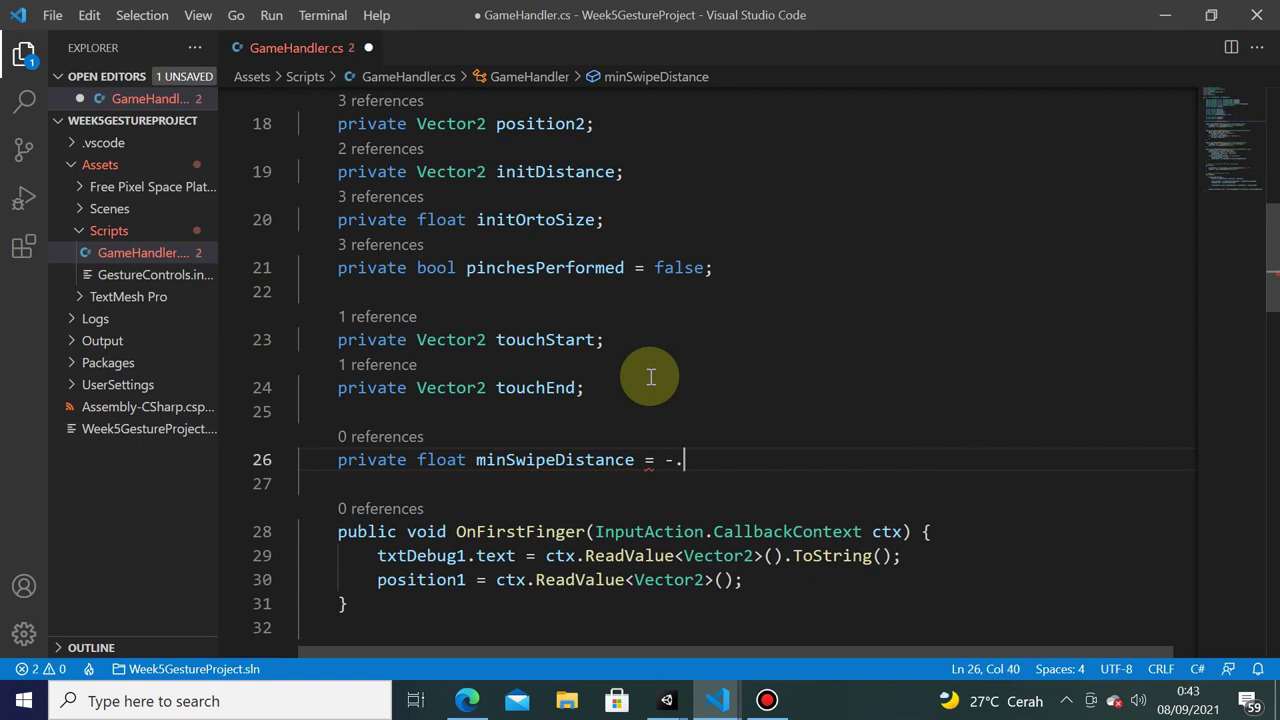
key(BackSpace)
key(BackSpace)
text(0.)
text(4)
key(BackSpace)
text(25f;)
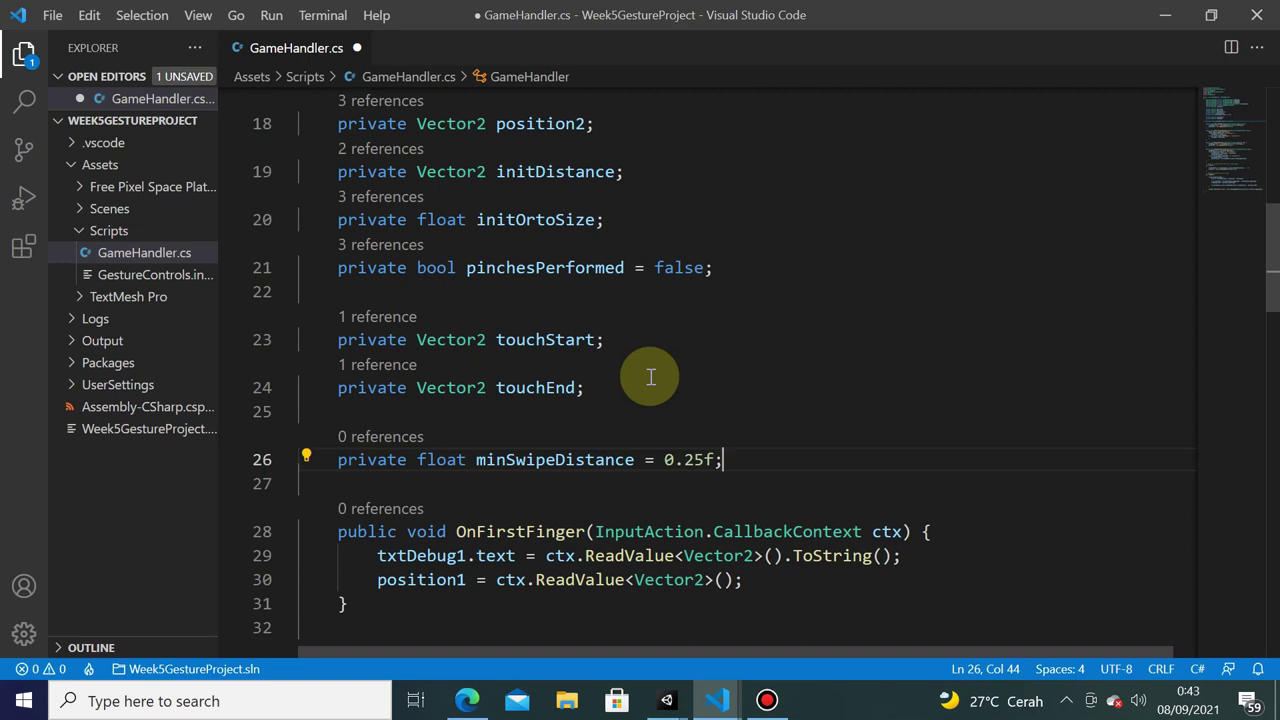
key(ctrl+s)
click(771, 345)
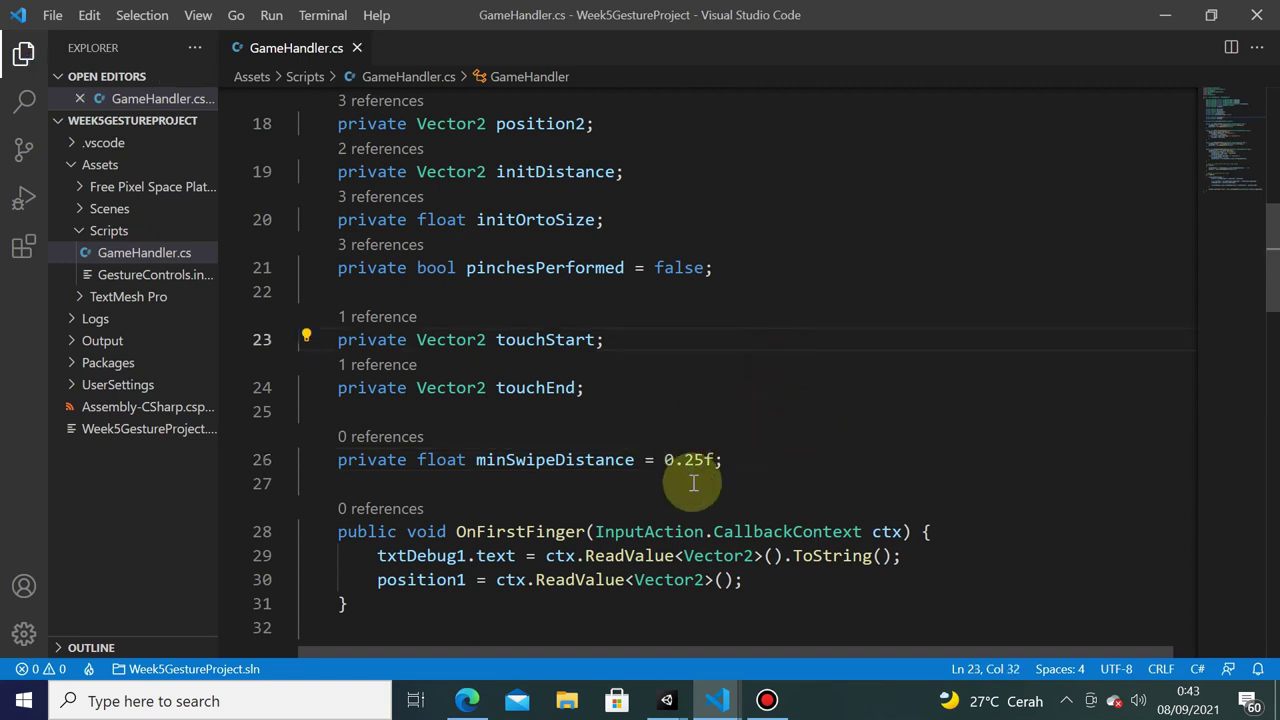
click(762, 460)
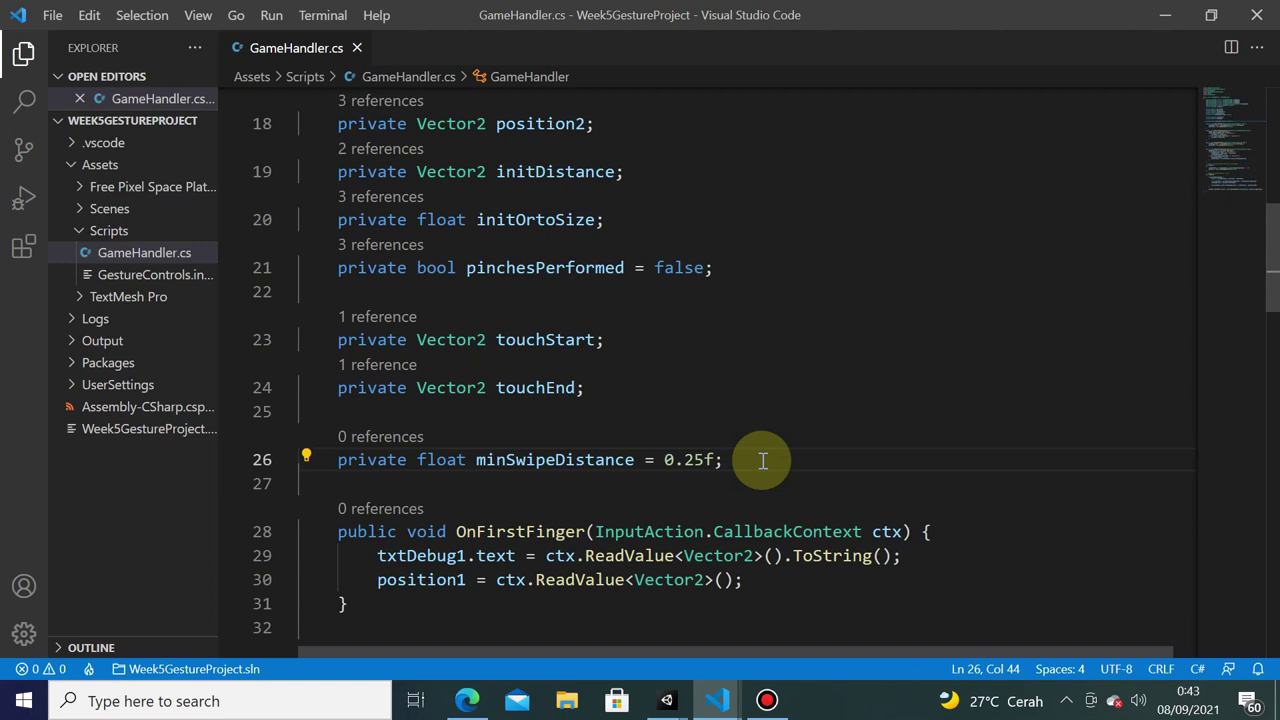
- Declare private float minSwipeDistancePixels; on line 27, save, and select the 0.25f value
key(Return)
text(pr)
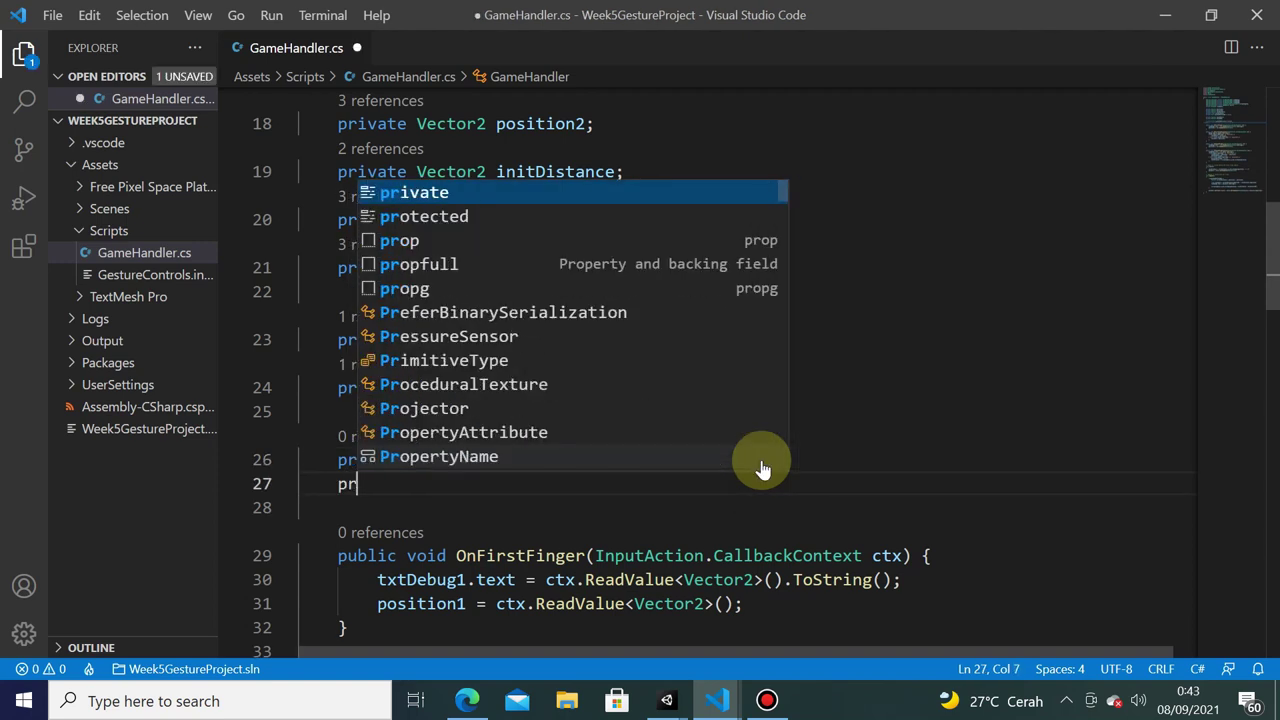
text(ivate float )
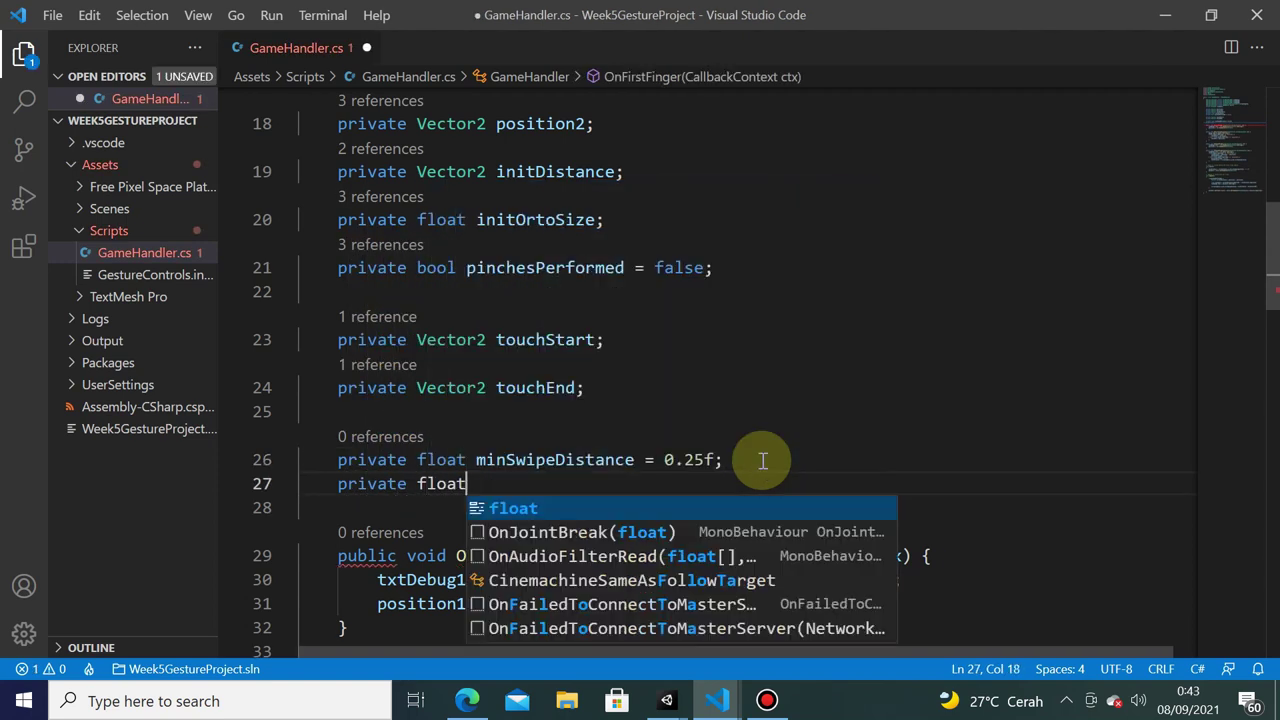
text(min)
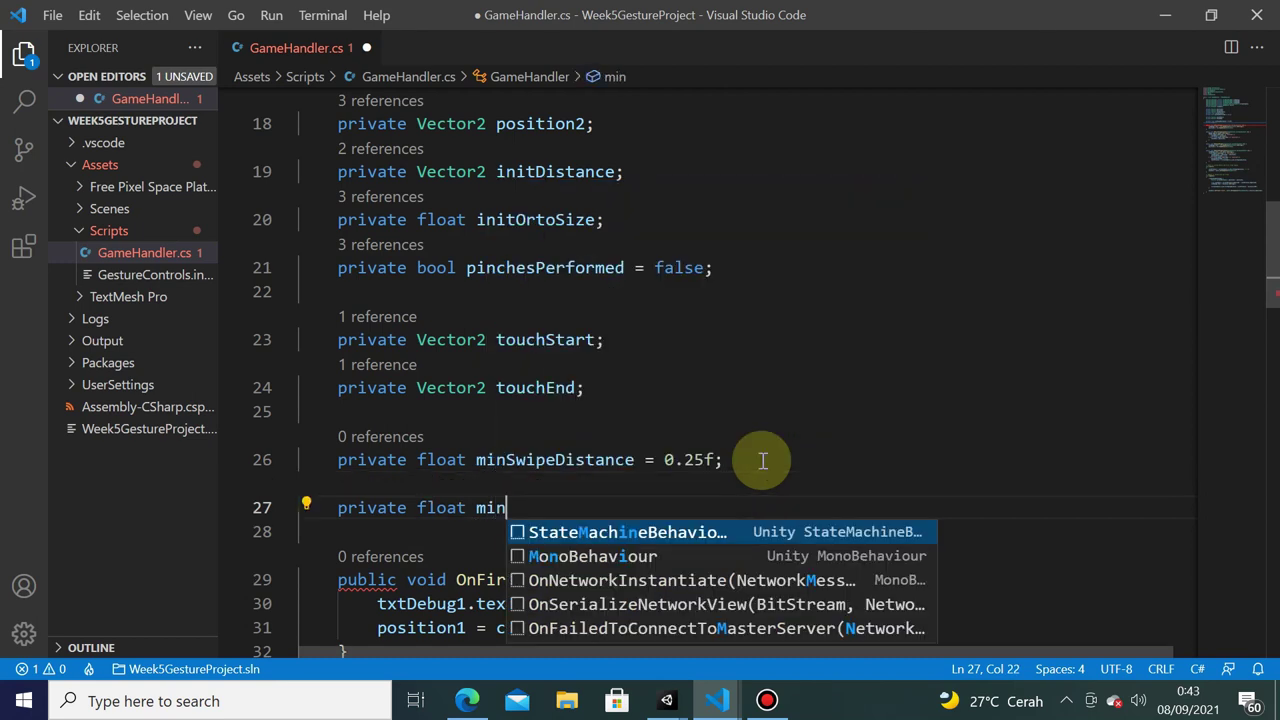
text(SwipeDist)
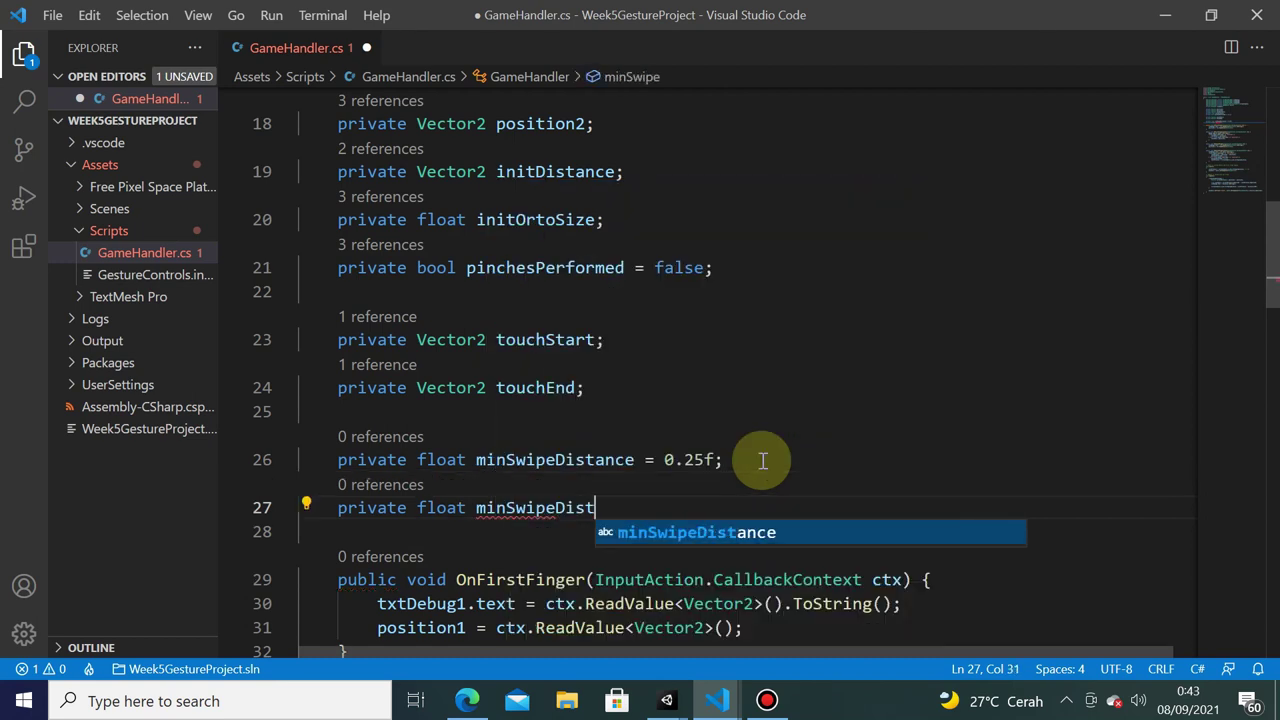
text(ancePixe)
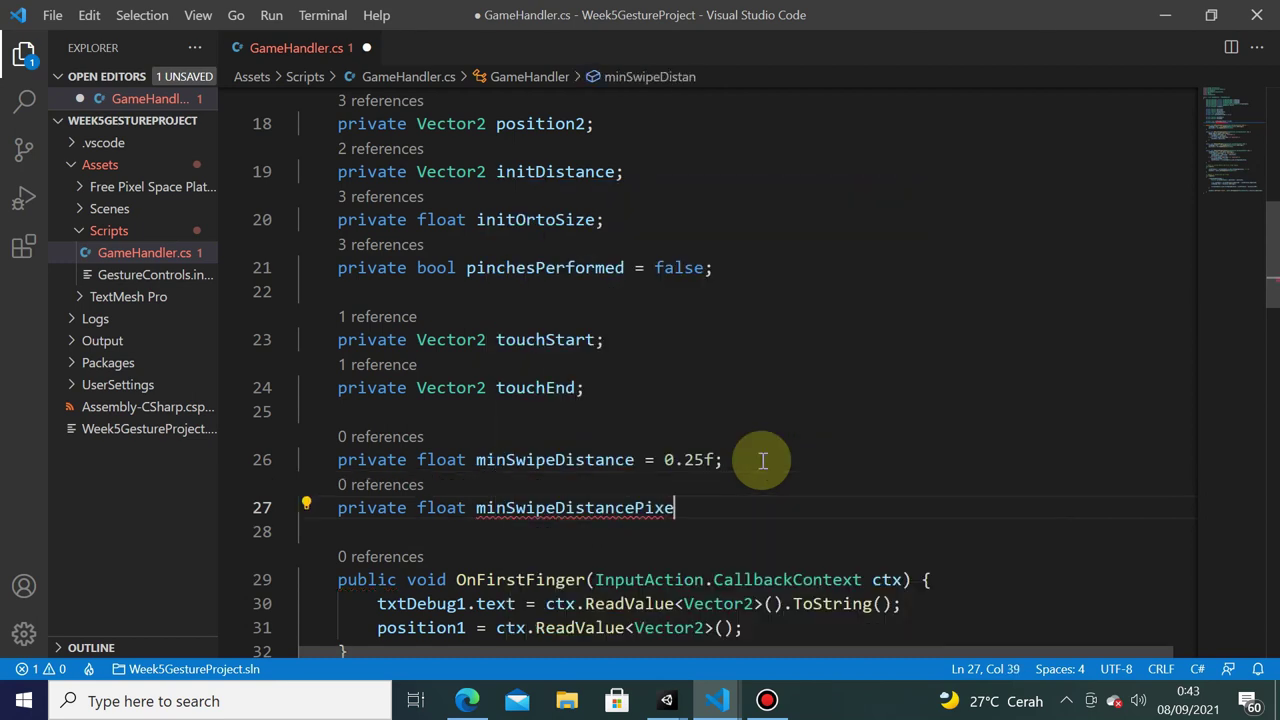
text(ls;)
key(ctrl+s)
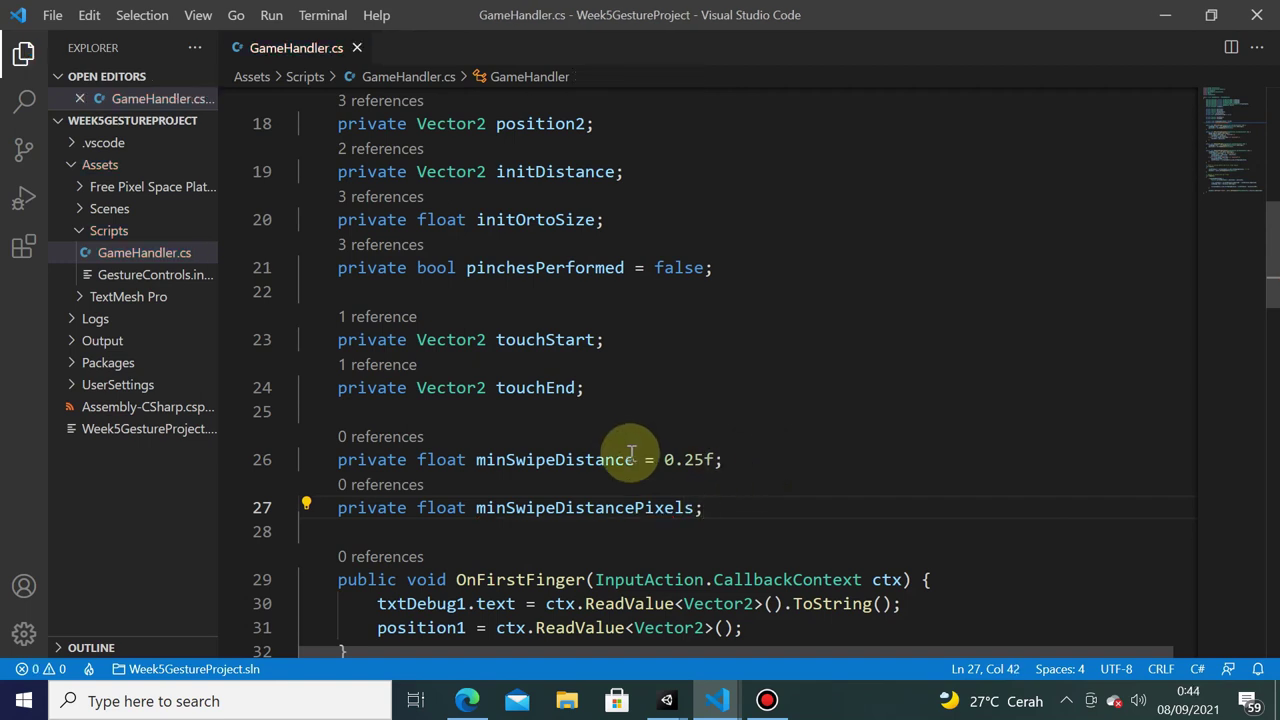
click(657, 460)
drag(657, 460, 718, 468)
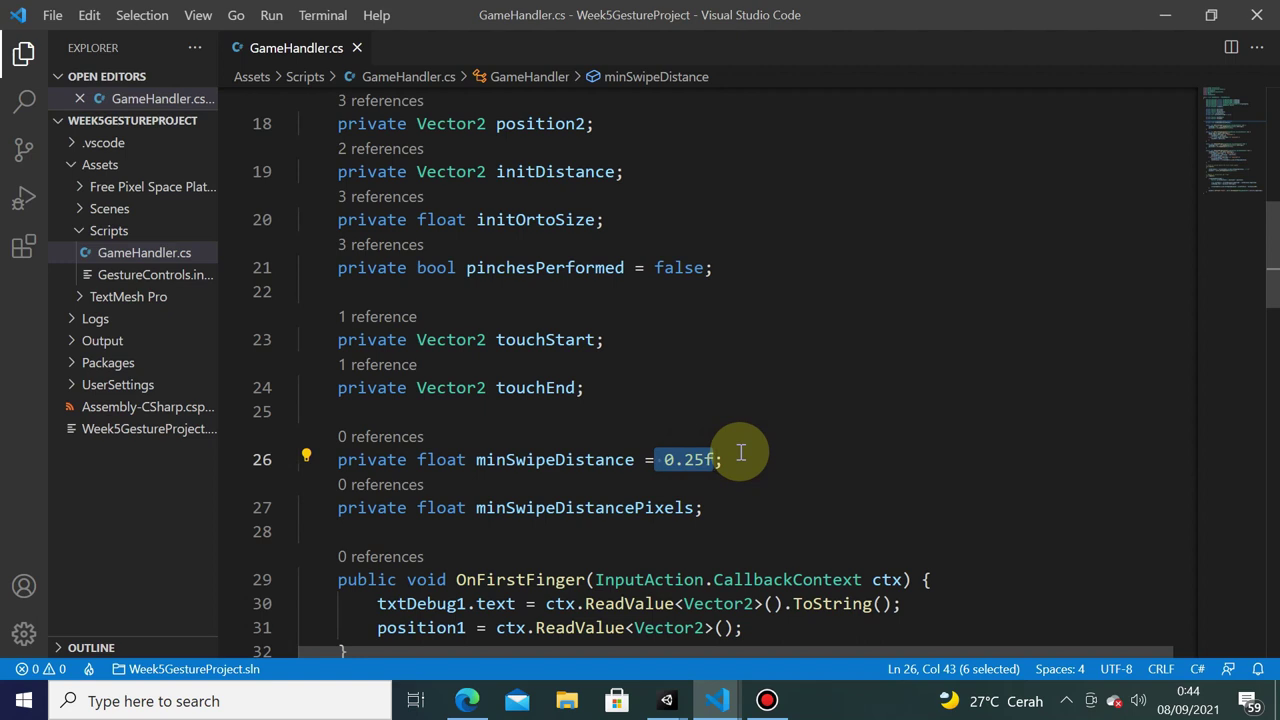
- Start a new line in Start() after the animator line with minSwipeDistancePixels =
scroll(745, 440, down, 2)
scroll(735, 420, down, 1)
scroll(700, 400, down, 3)
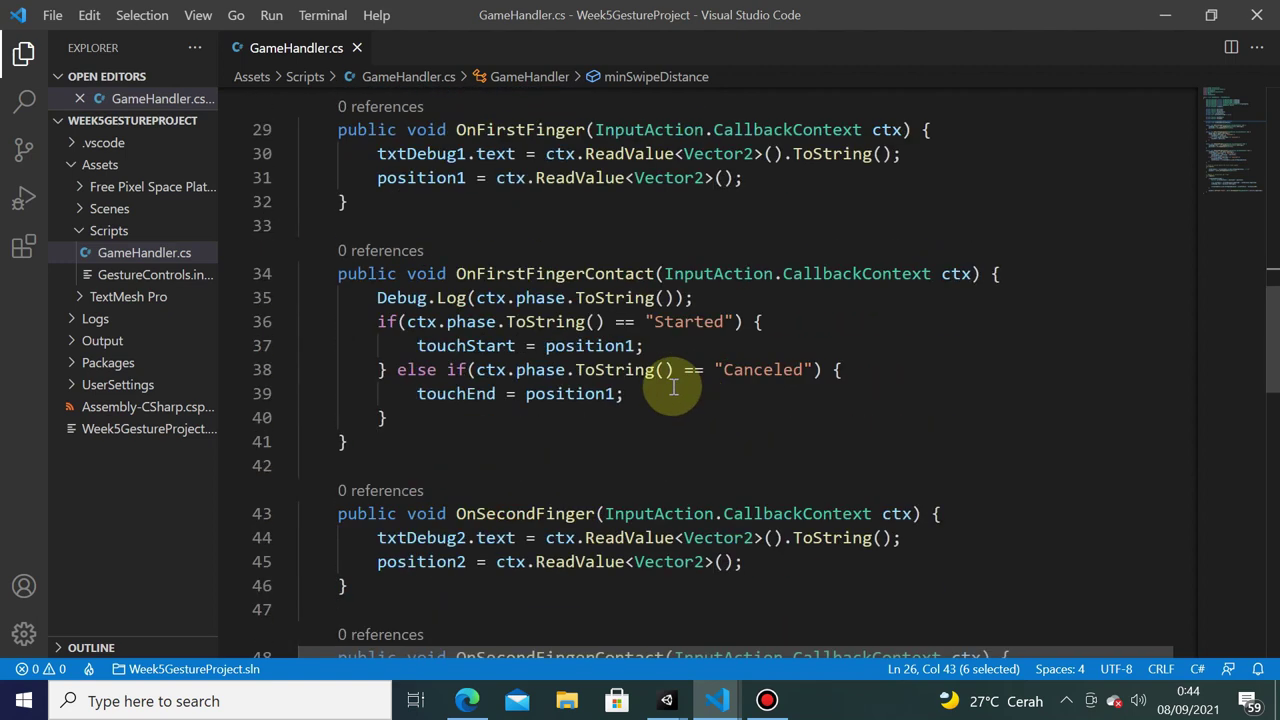
scroll(655, 395, down, 3)
scroll(620, 398, down, 5)
scroll(610, 393, down, 3)
click(803, 364)
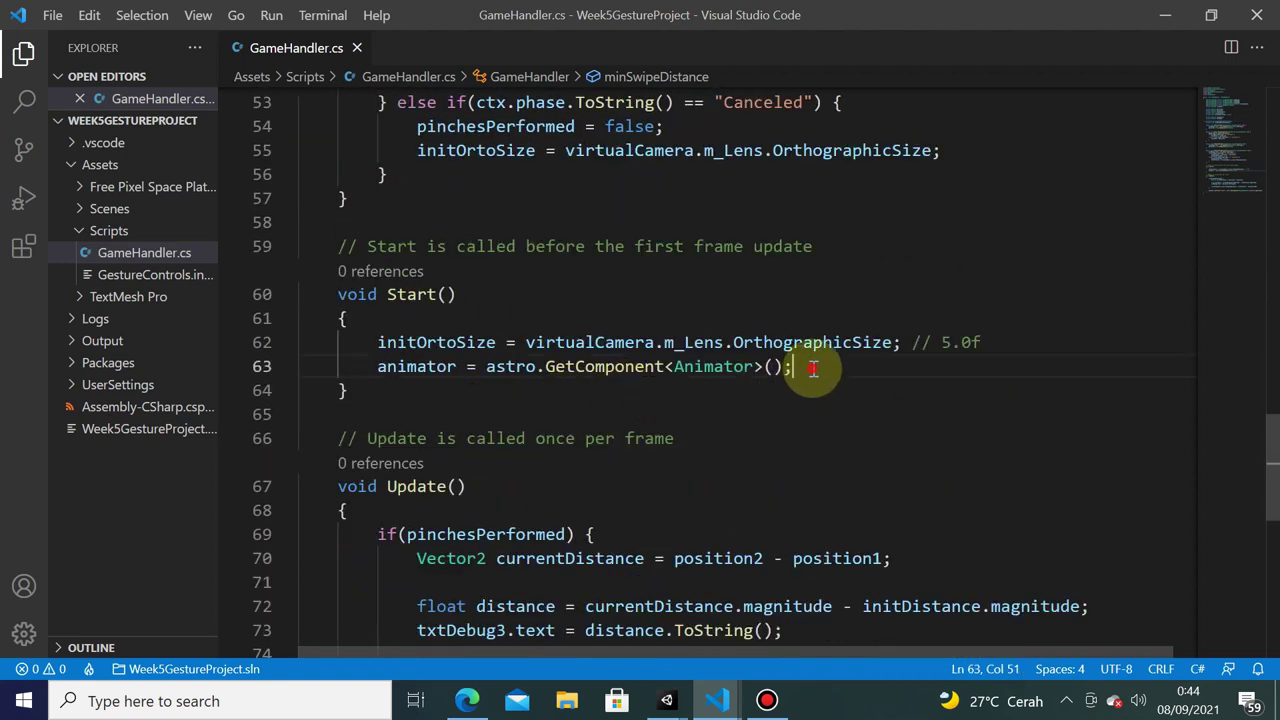
key(Return)
text(min)
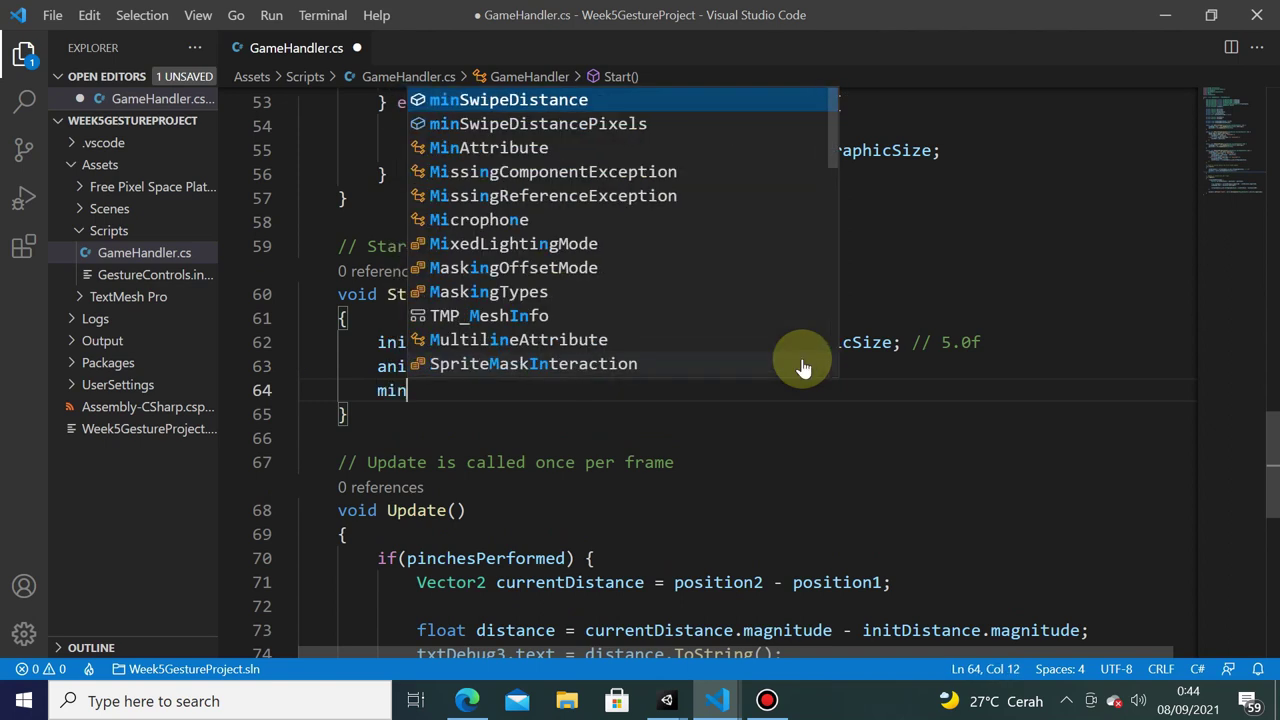
text(Swpi)
key(Tab)
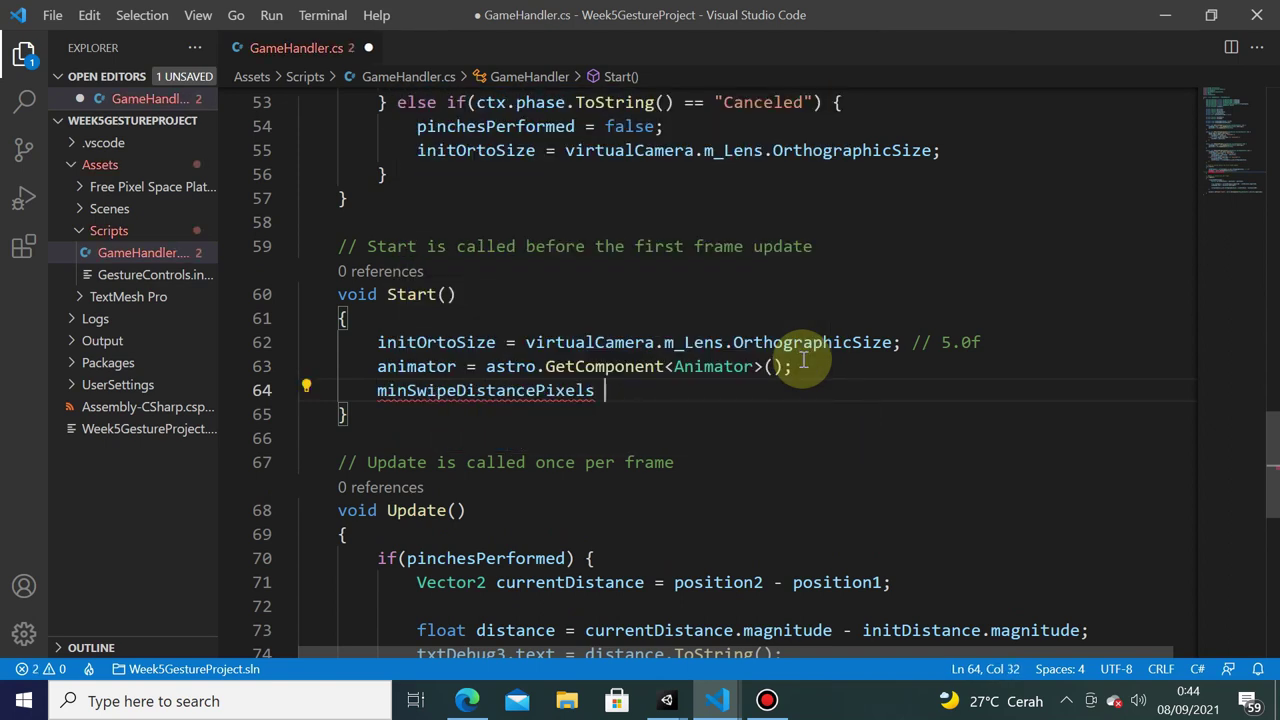
text(=)
- Complete the assignment as minSwipeDistance * Screen.dpi;
key(shift+F12)
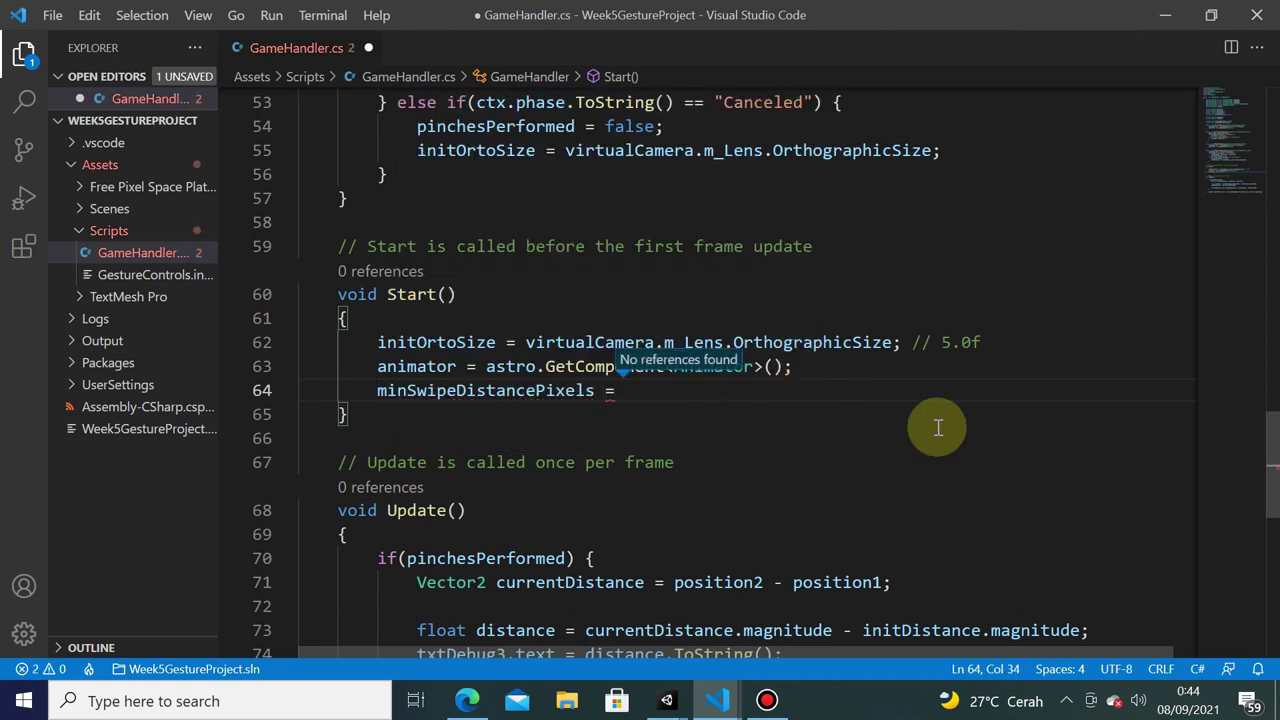
text(minSw)
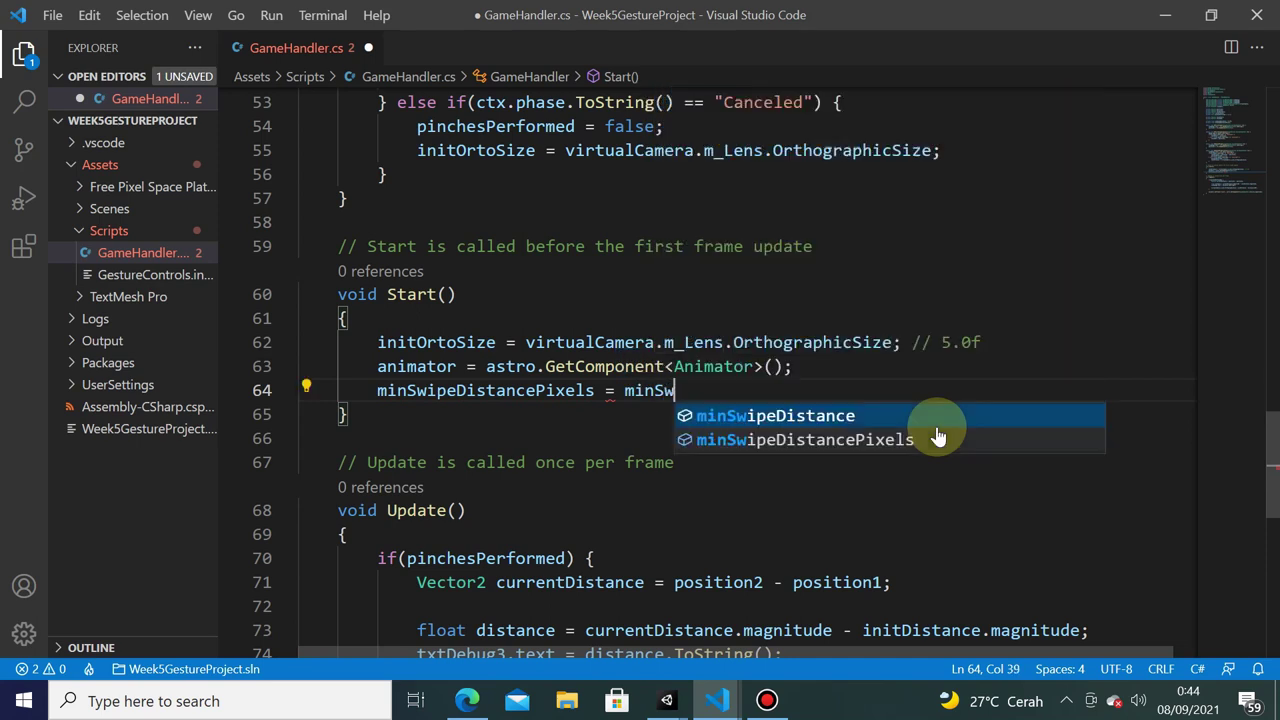
text(i)
key(Tab)
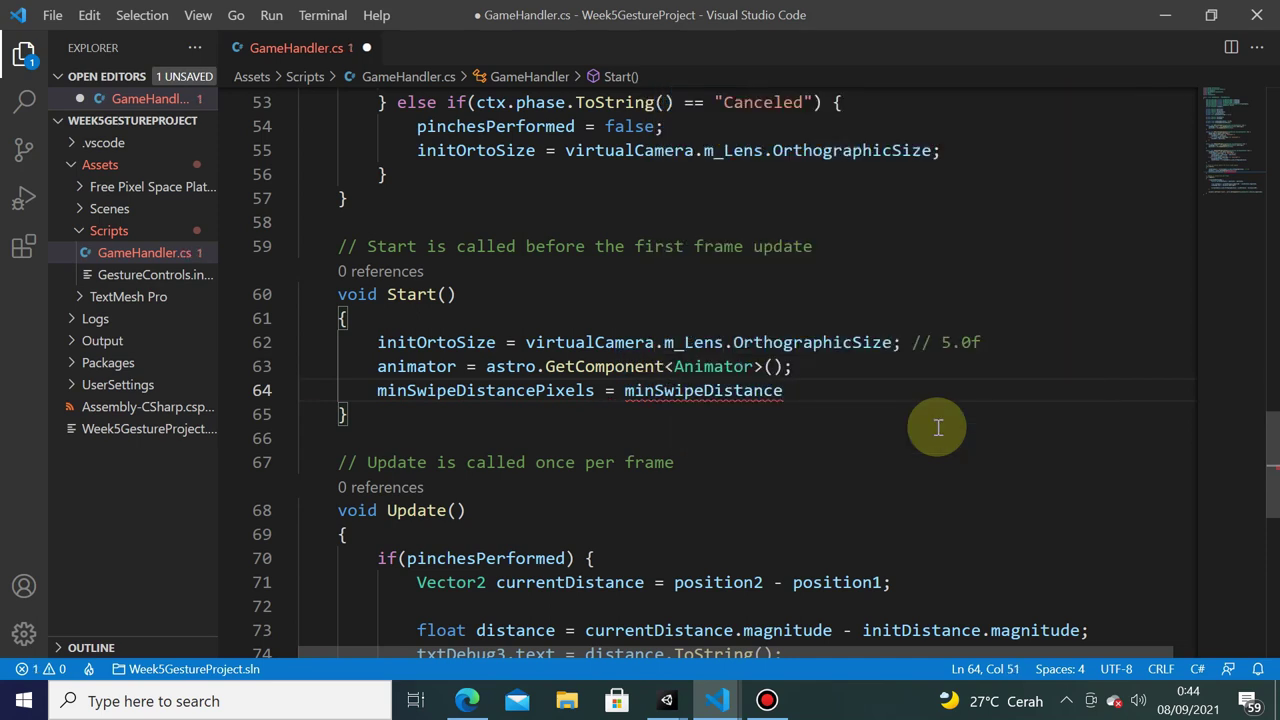
text(* Screen)
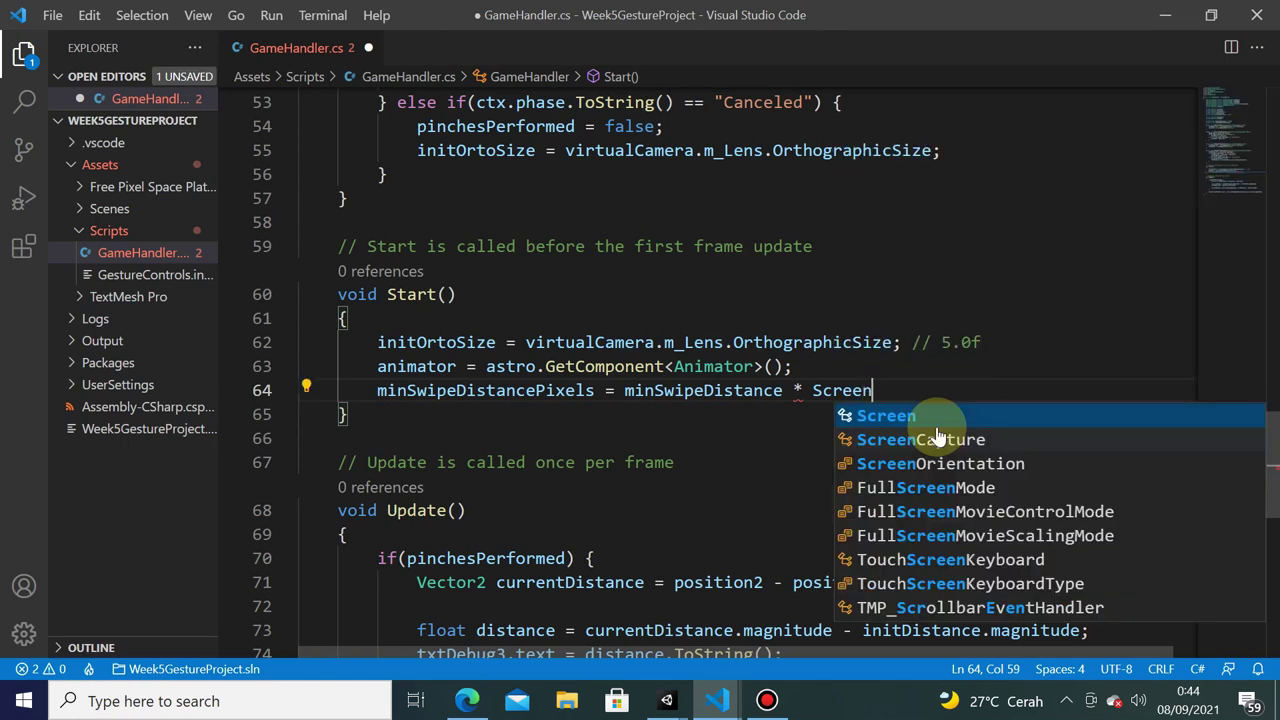
text(.dip)
key(BackSpace)
key(BackSpace)
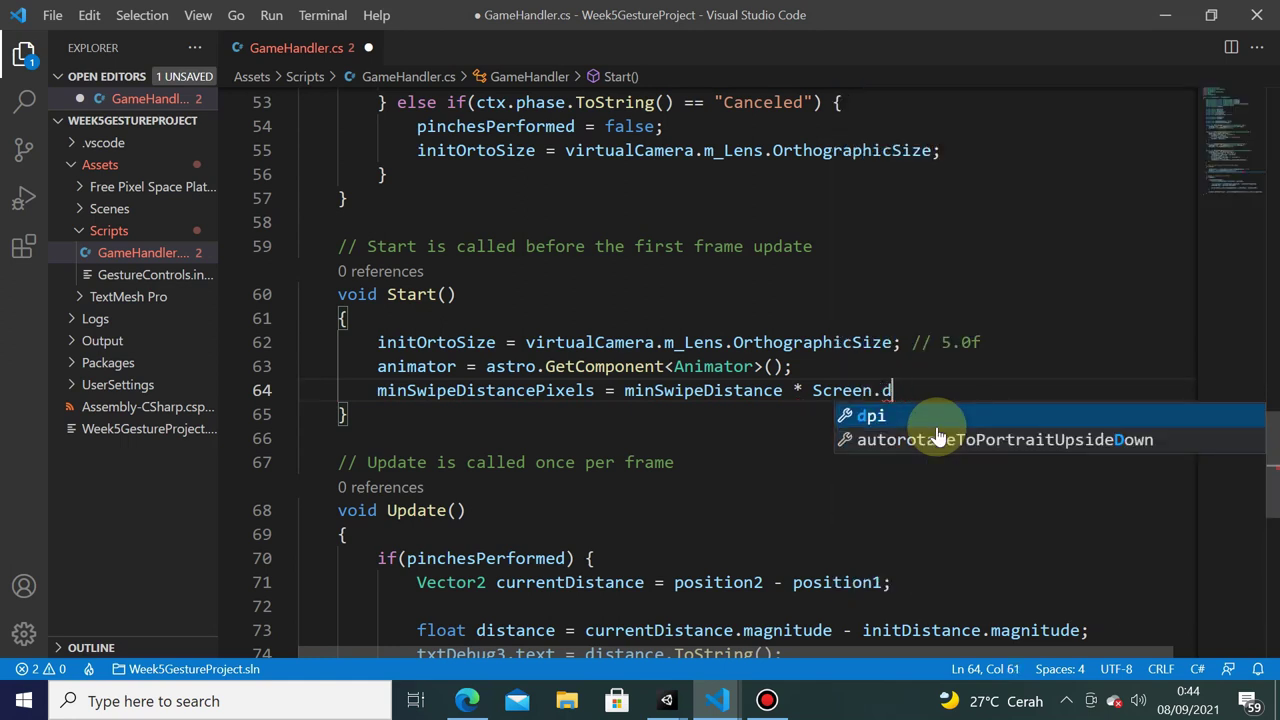
text(po)
key(Tab)
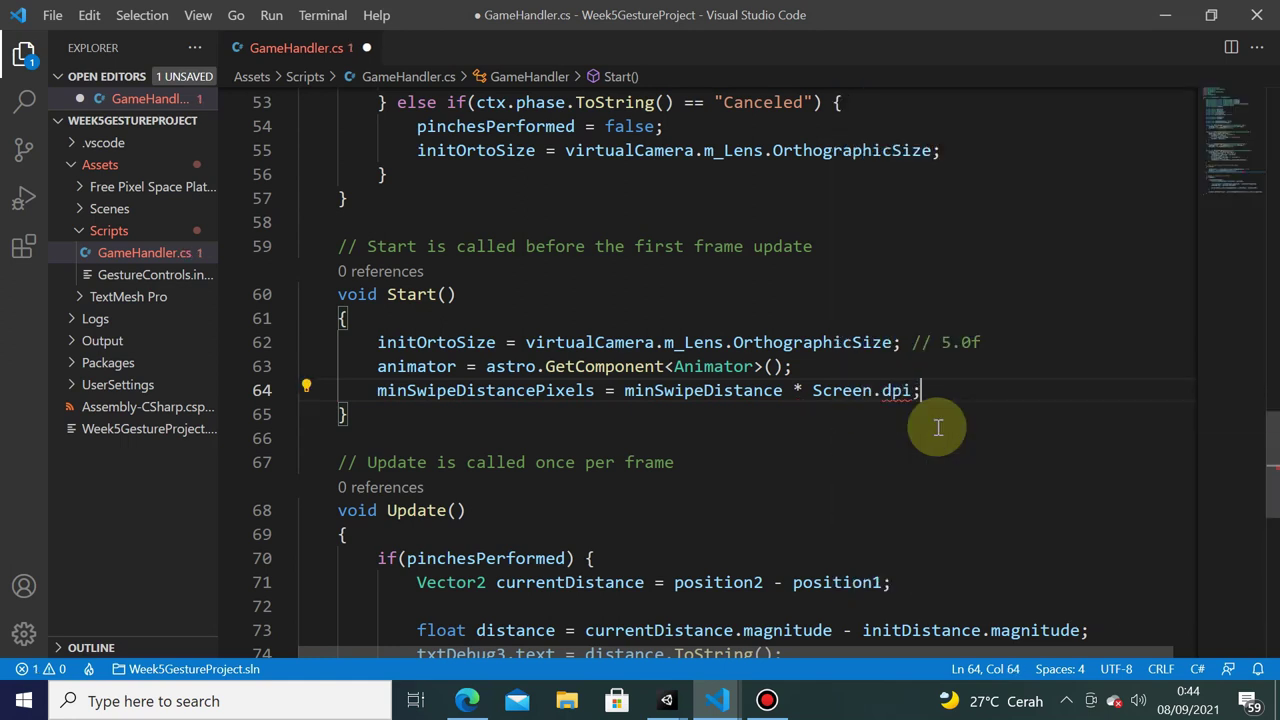
text(;)
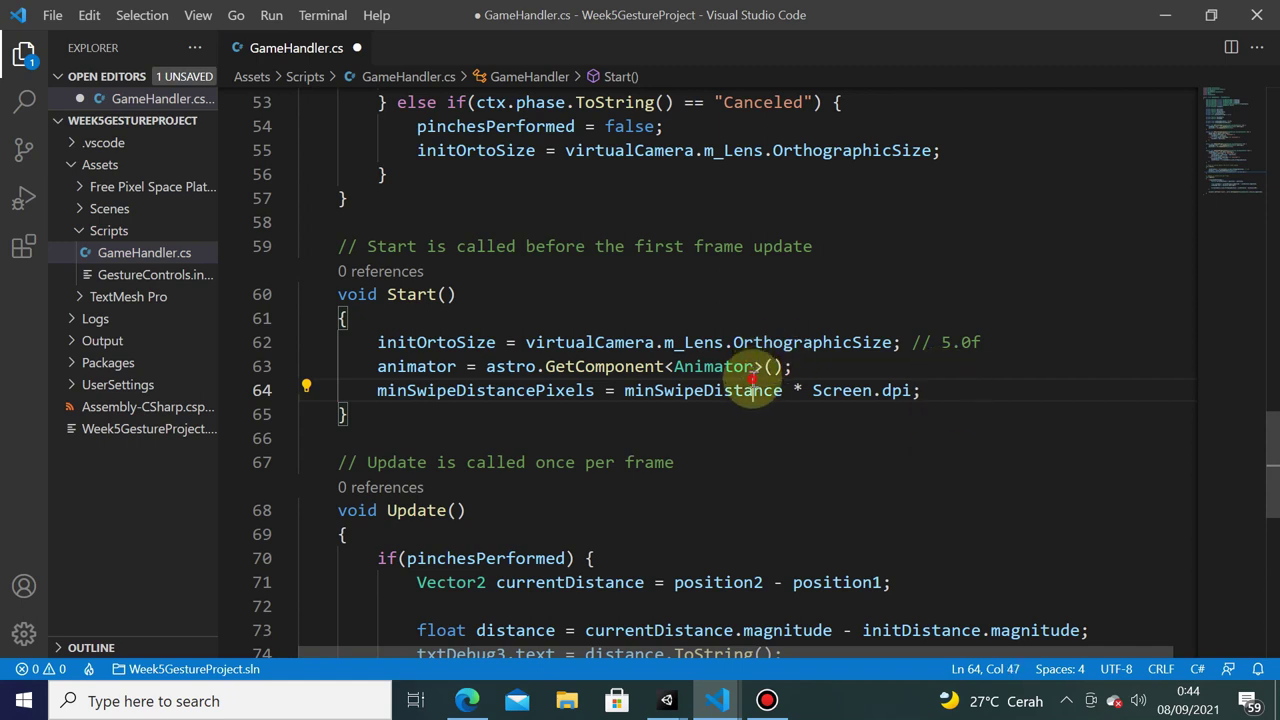
- Annotate the minSwipeDistance declaration on line 26 with an inches comment
double_click(703, 390)
scroll(731, 341, up, 1)
scroll(729, 342, up, 5)
scroll(729, 338, up, 1)
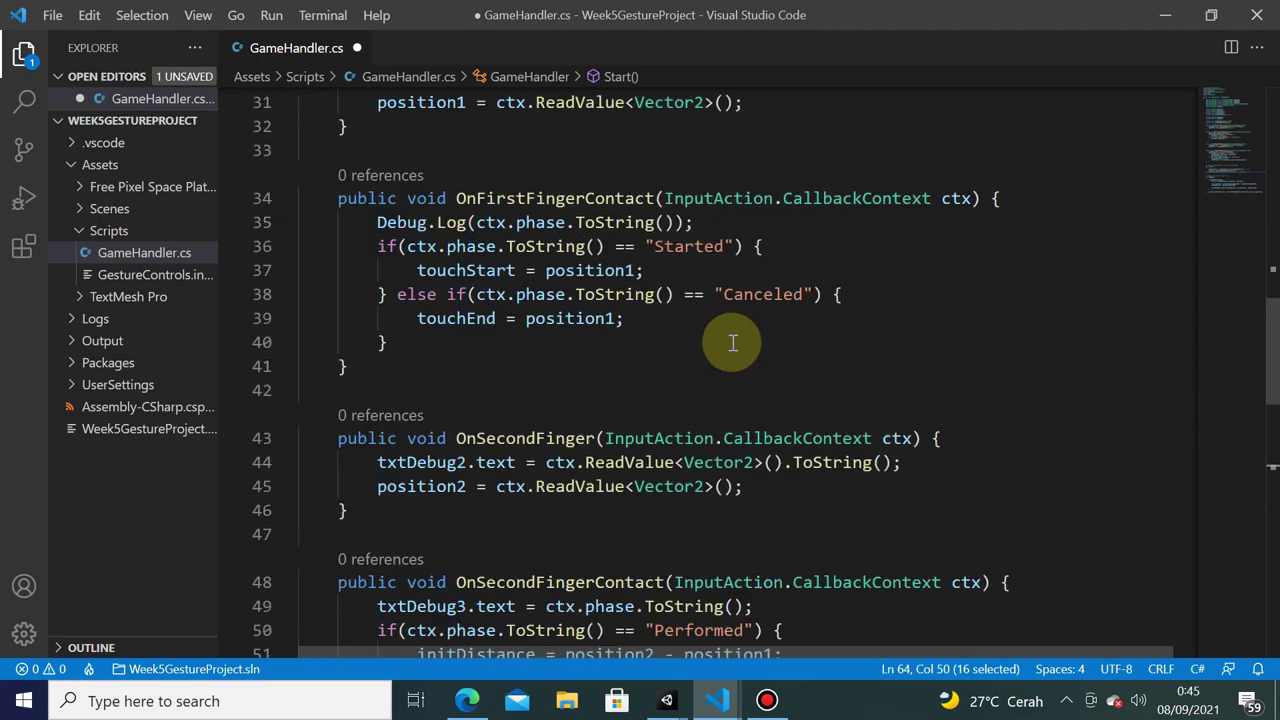
scroll(724, 337, up, 1)
scroll(693, 281, up, 1)
scroll(695, 281, up, 1)
click(733, 309)
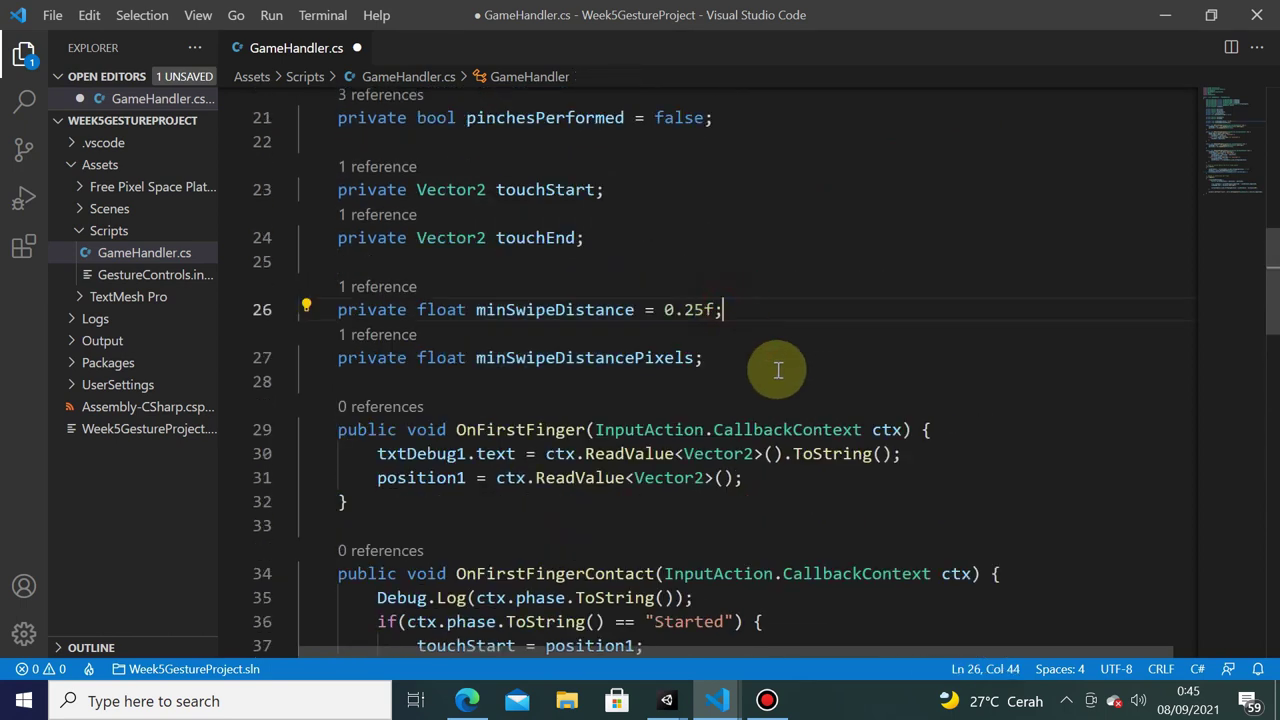
text(inches)
- Inspect the Screen.dpi description on line 64, then deselect it
scroll(806, 371, down, 6)
scroll(823, 394, down, 3)
scroll(927, 356, down, 2)
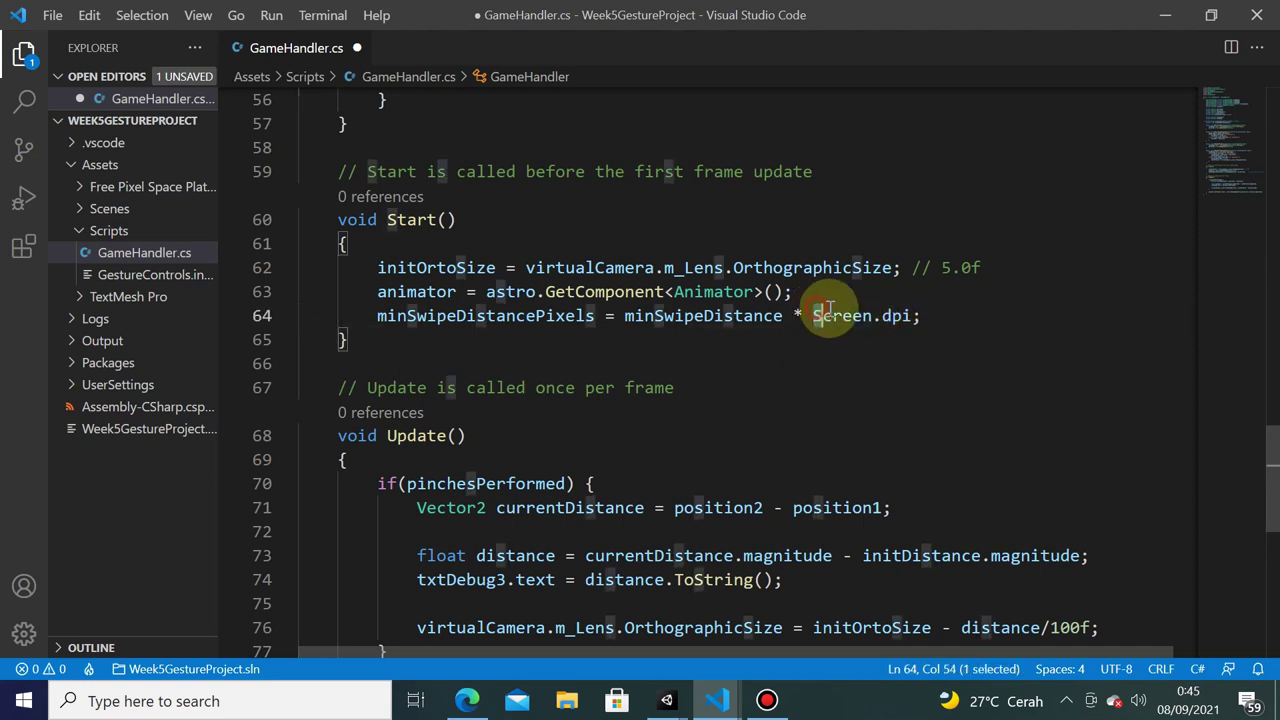
drag(813, 315, 890, 315)
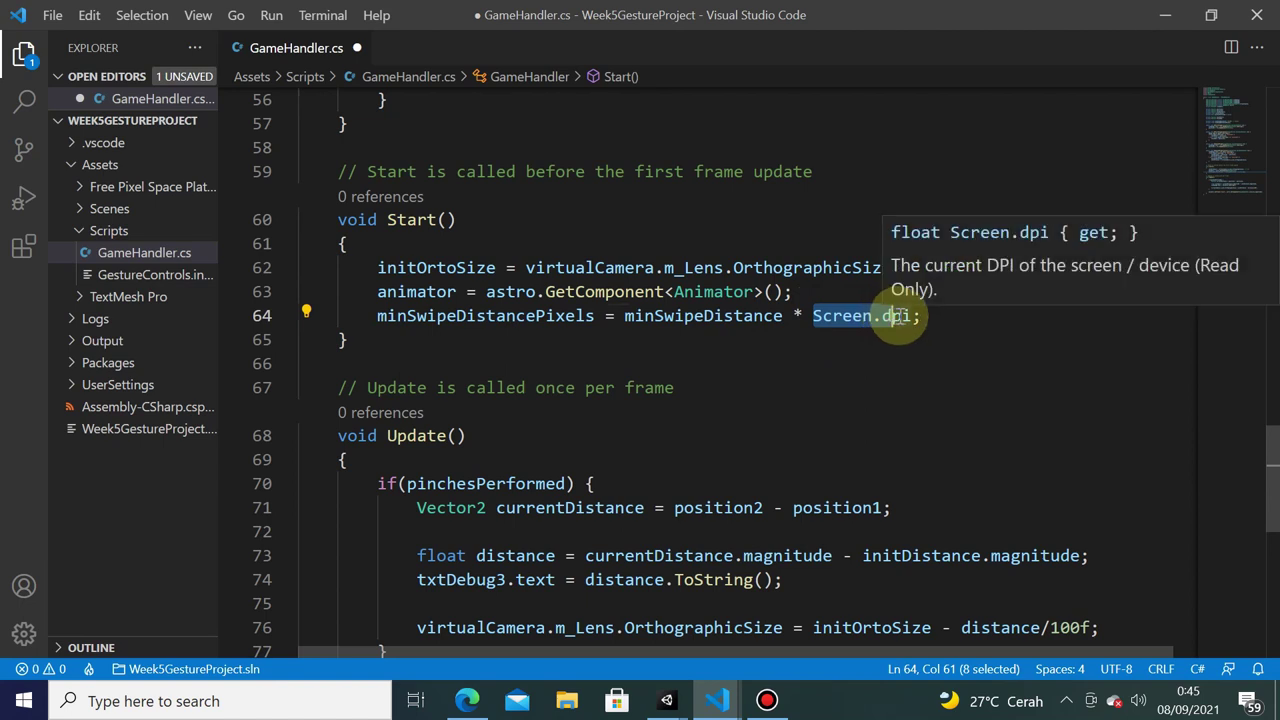
mouse_move(893, 315)
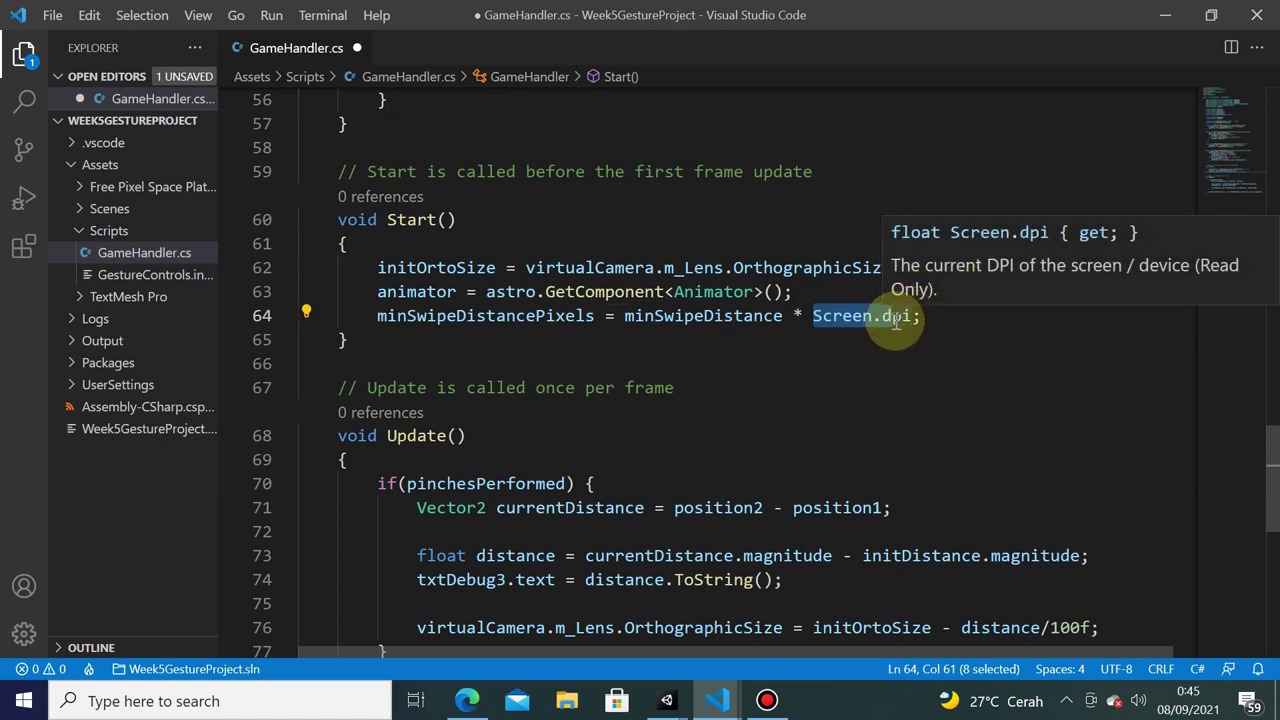
click(938, 360)
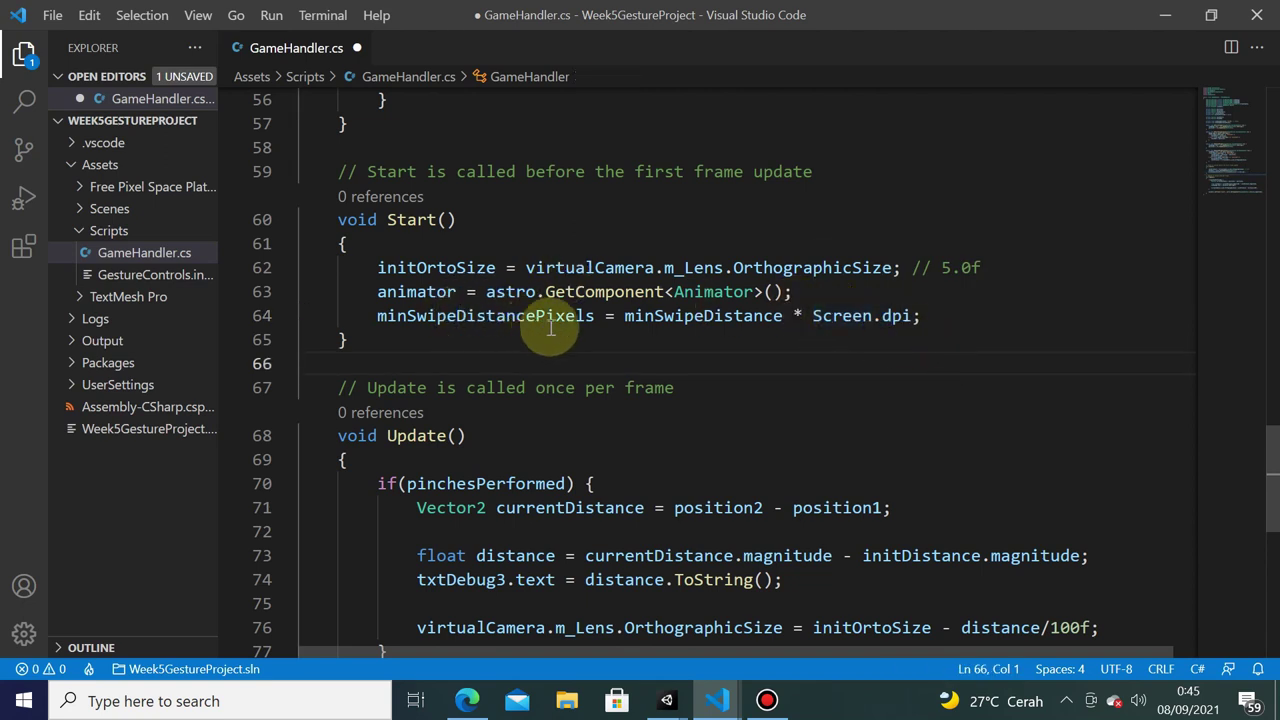
- Insert a new line after touchEnd = position1; on line 39
scroll(707, 373, down, 2)
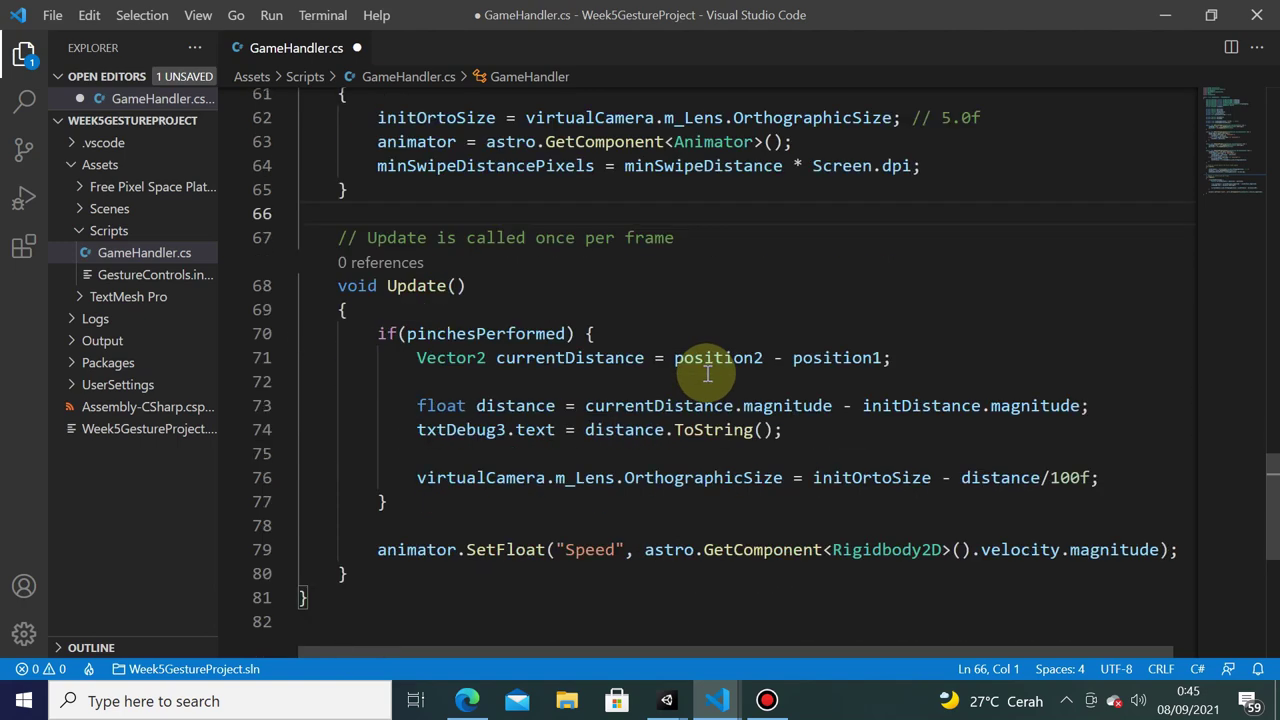
scroll(707, 373, down, 1)
scroll(680, 375, up, 4)
scroll(681, 378, up, 3)
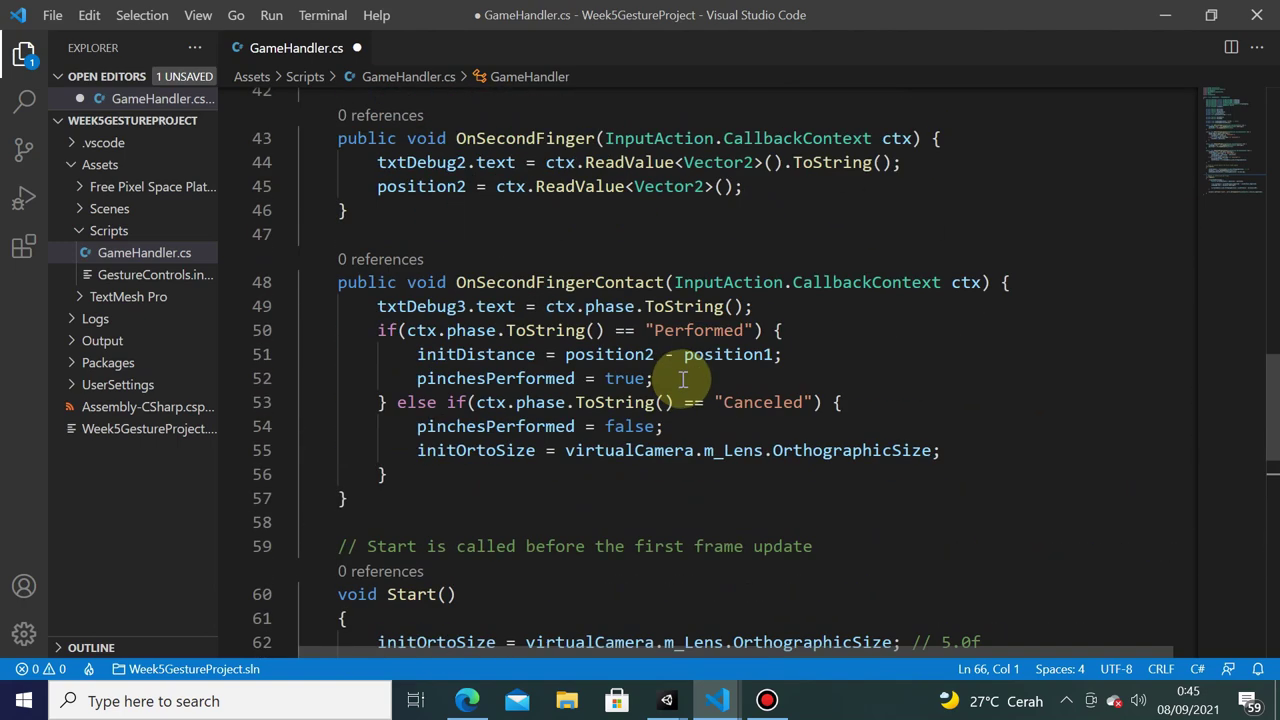
scroll(681, 378, up, 1)
scroll(681, 378, up, 2)
scroll(681, 378, down, 2)
scroll(692, 374, up, 6)
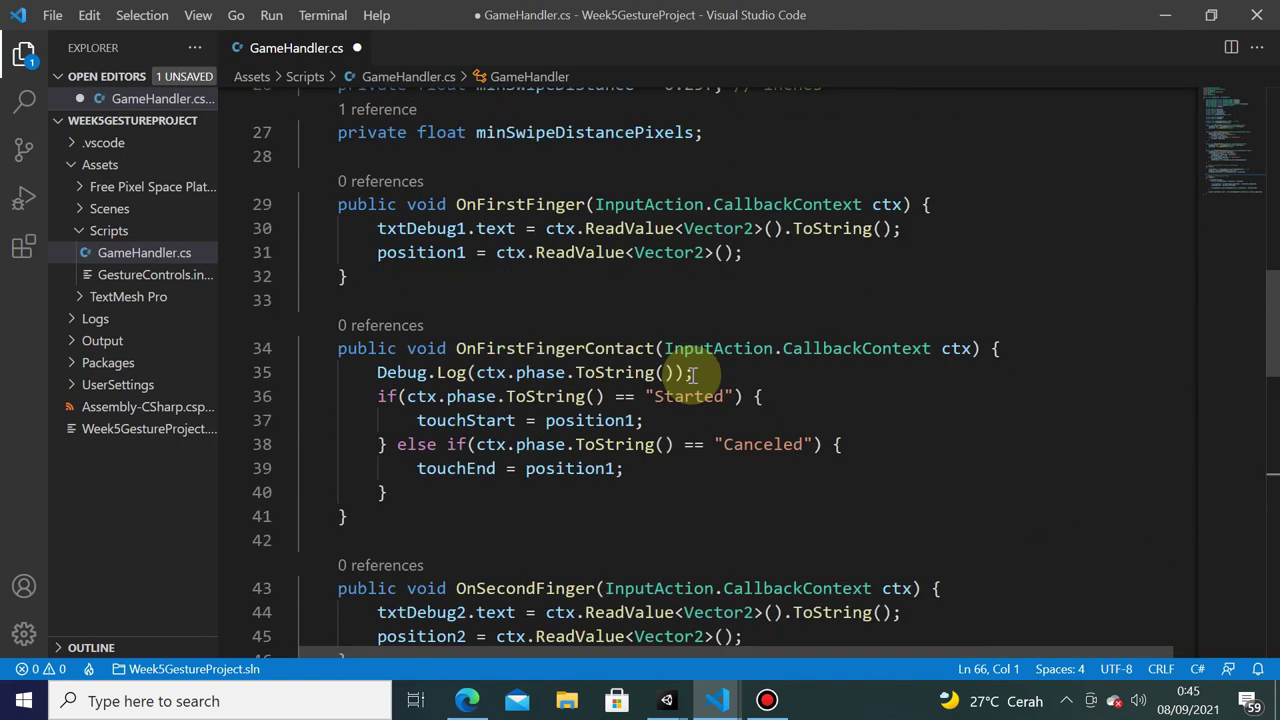
scroll(689, 374, up, 1)
scroll(670, 385, down, 2)
click(647, 394)
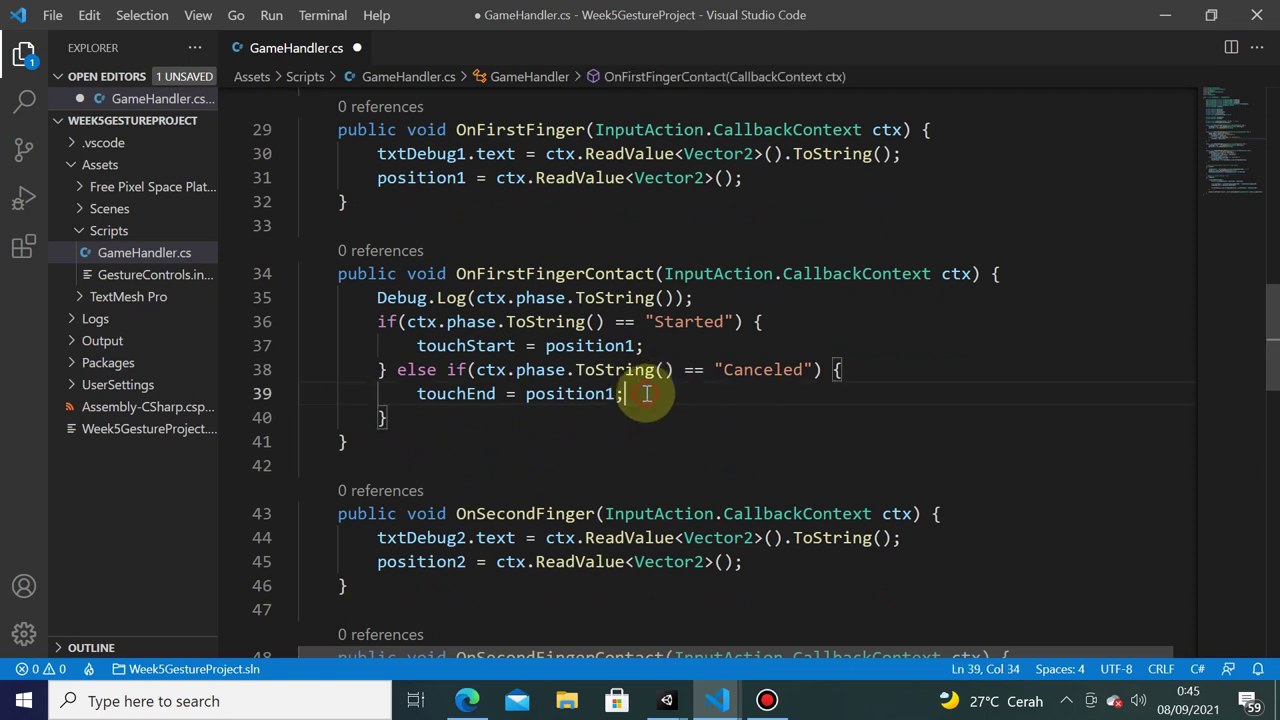
key(Return)
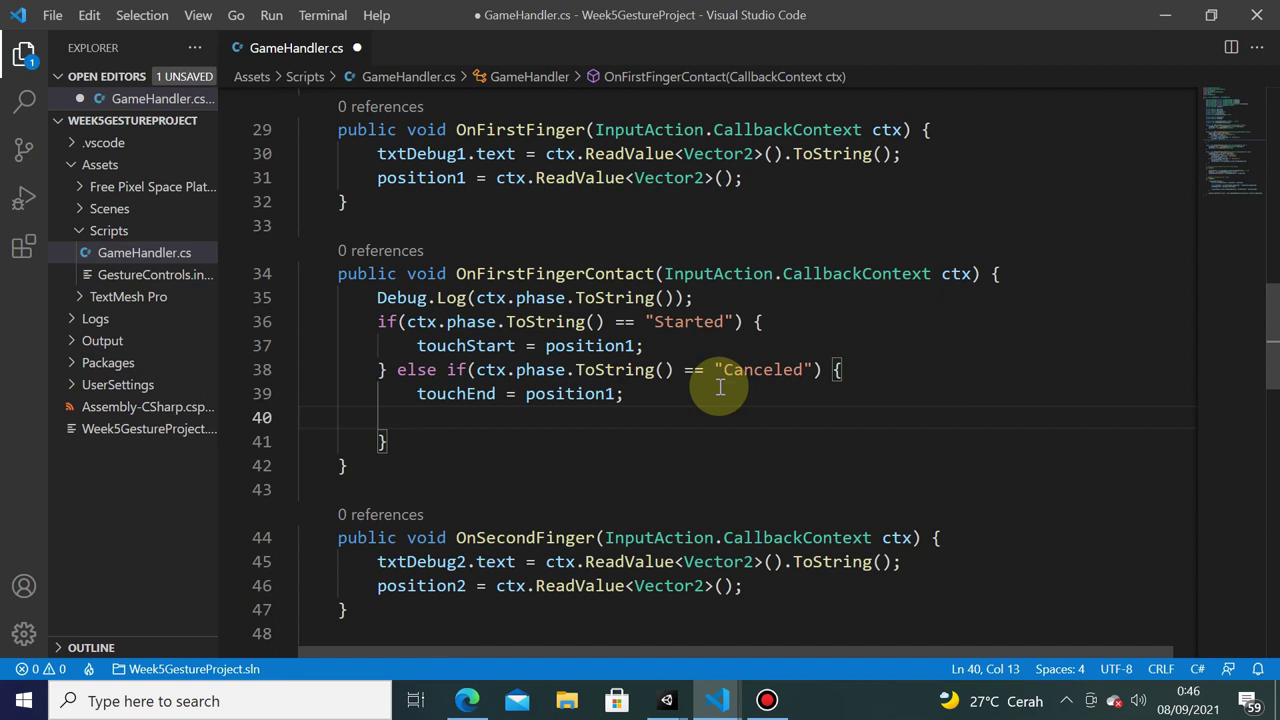
- Add empty public CheckSwipeWalkGesture() and CheckSwipeJumpGesture() methods below OnFirstFingerContact
click(654, 461)
key(Return)
key(Return)
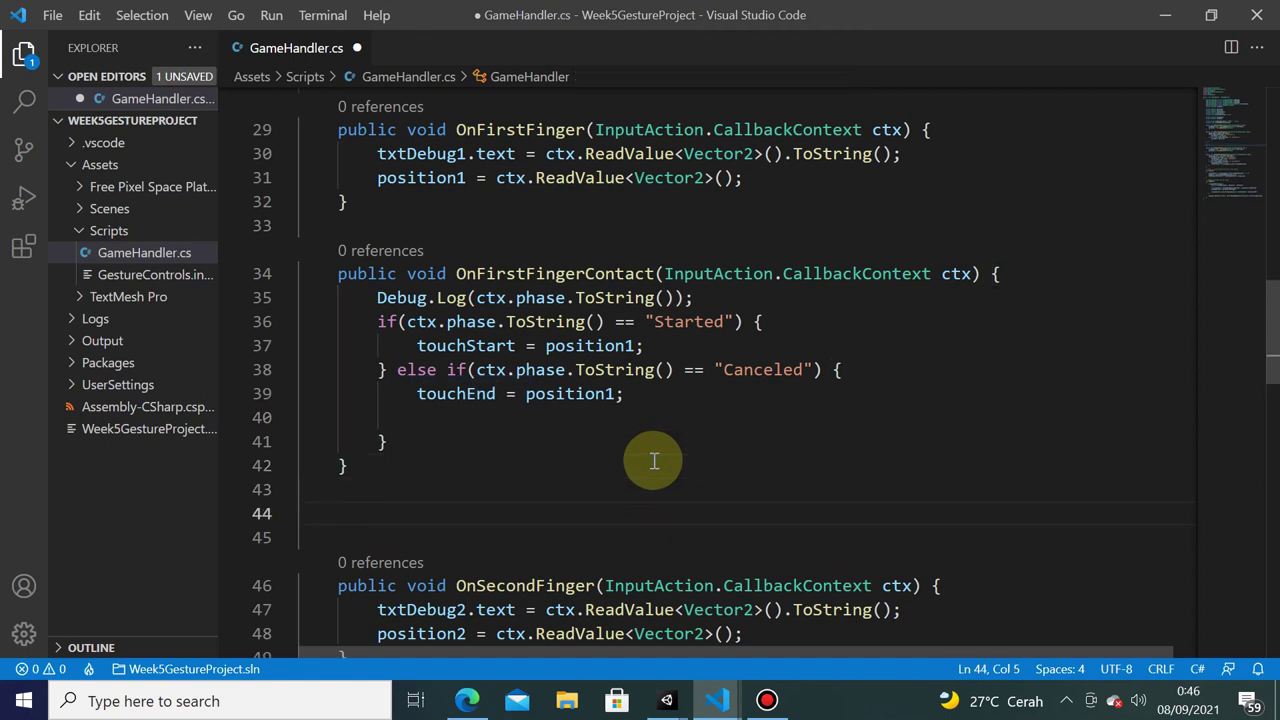
text(pubcli)
key(BackSpace)
key(BackSpace)
key(BackSpace)
text(lic)
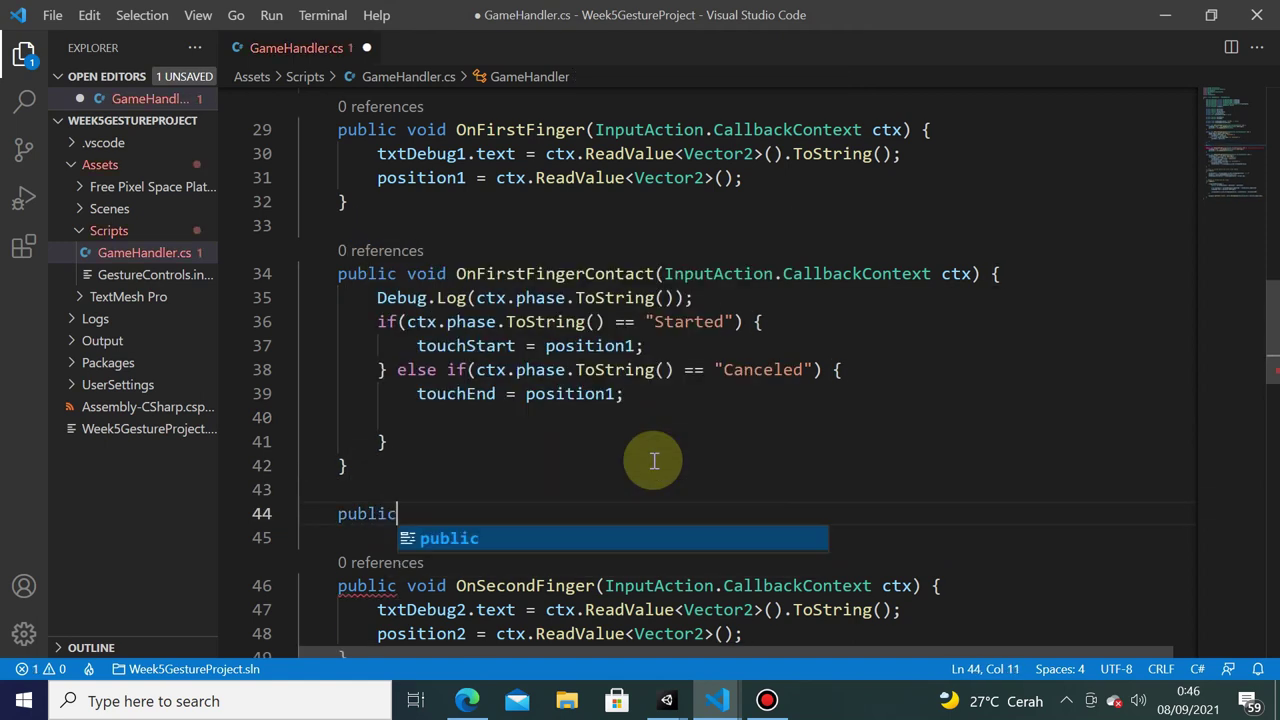
text( void Swip)
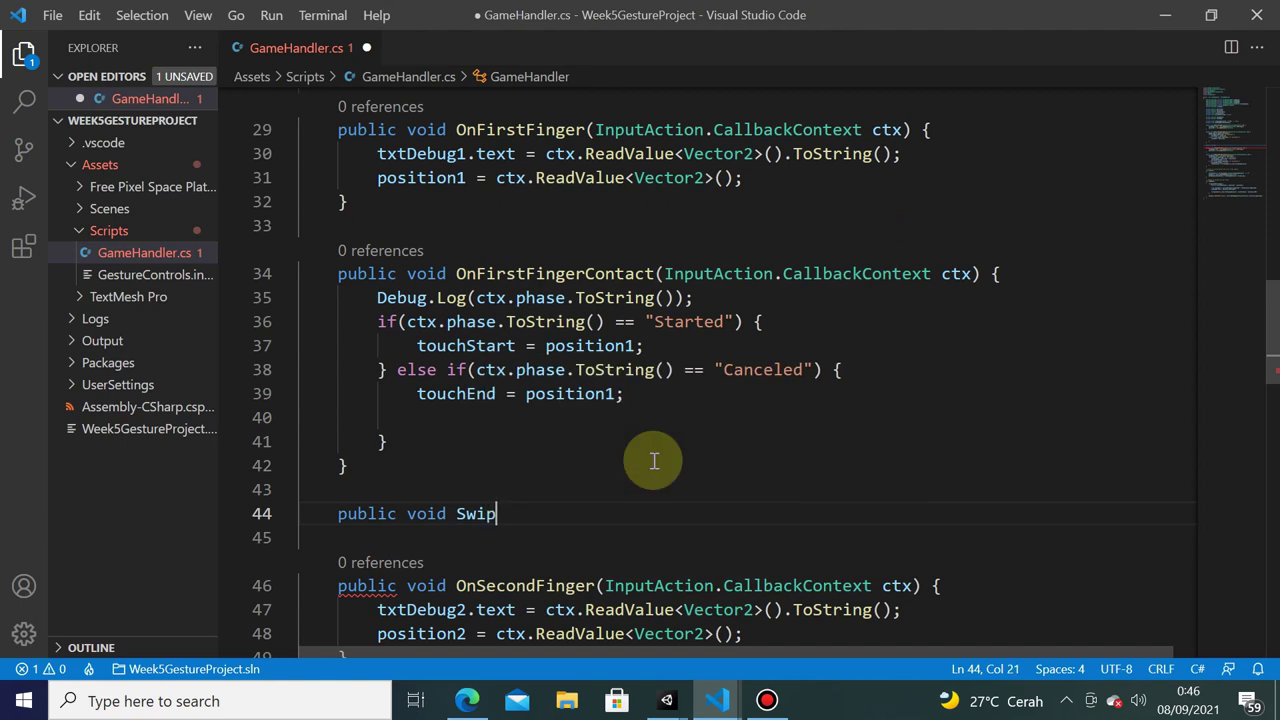
text(eWalkGesture)
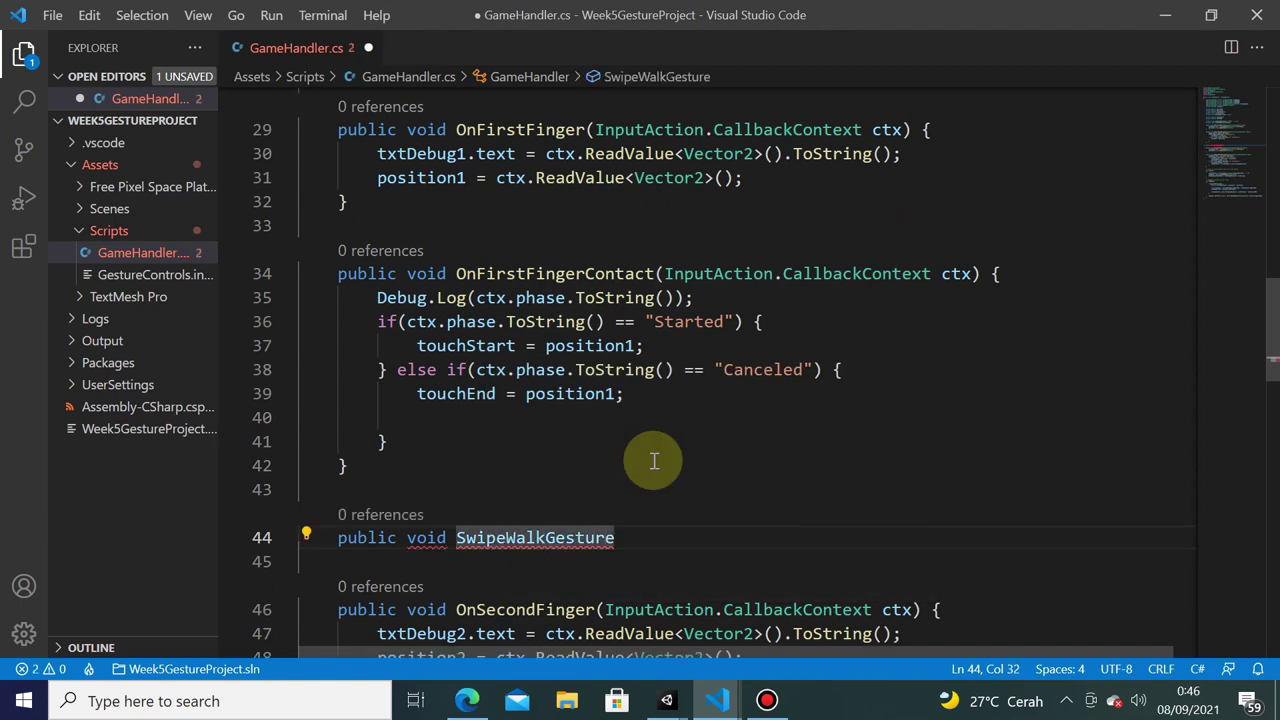
text(Check)
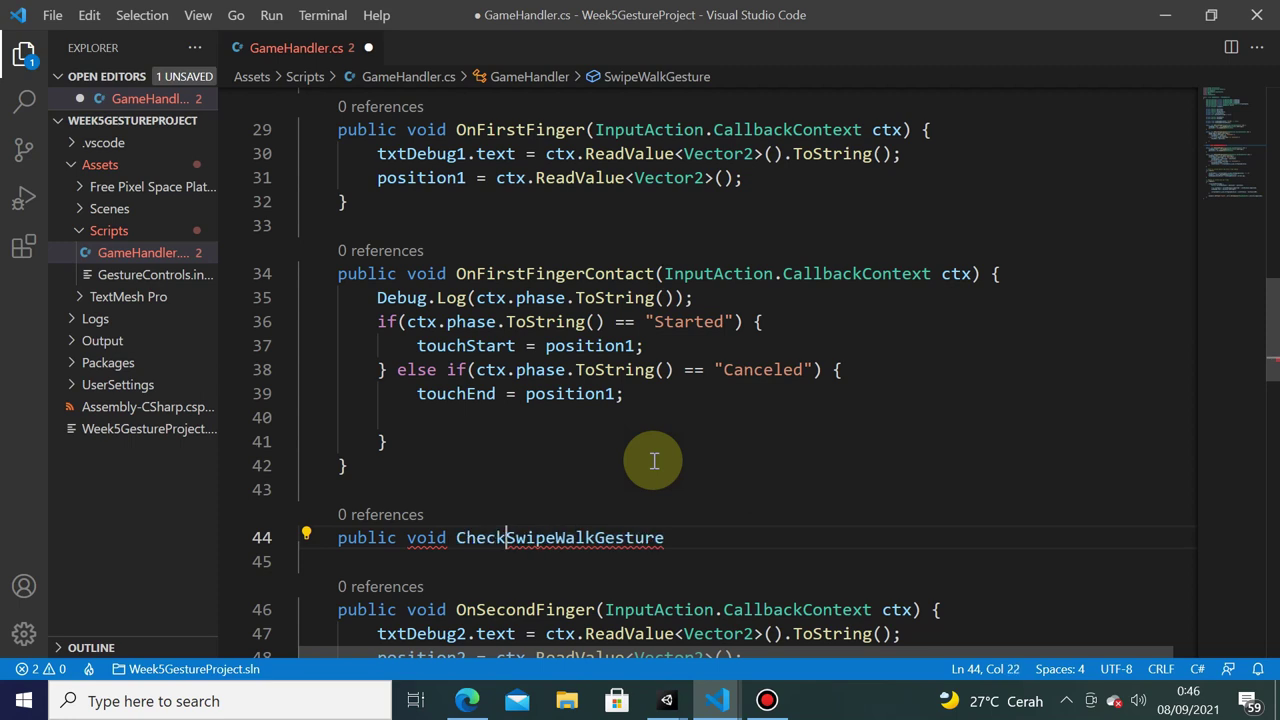
key(Right)
key(Right)
key(Right)
key(Right)
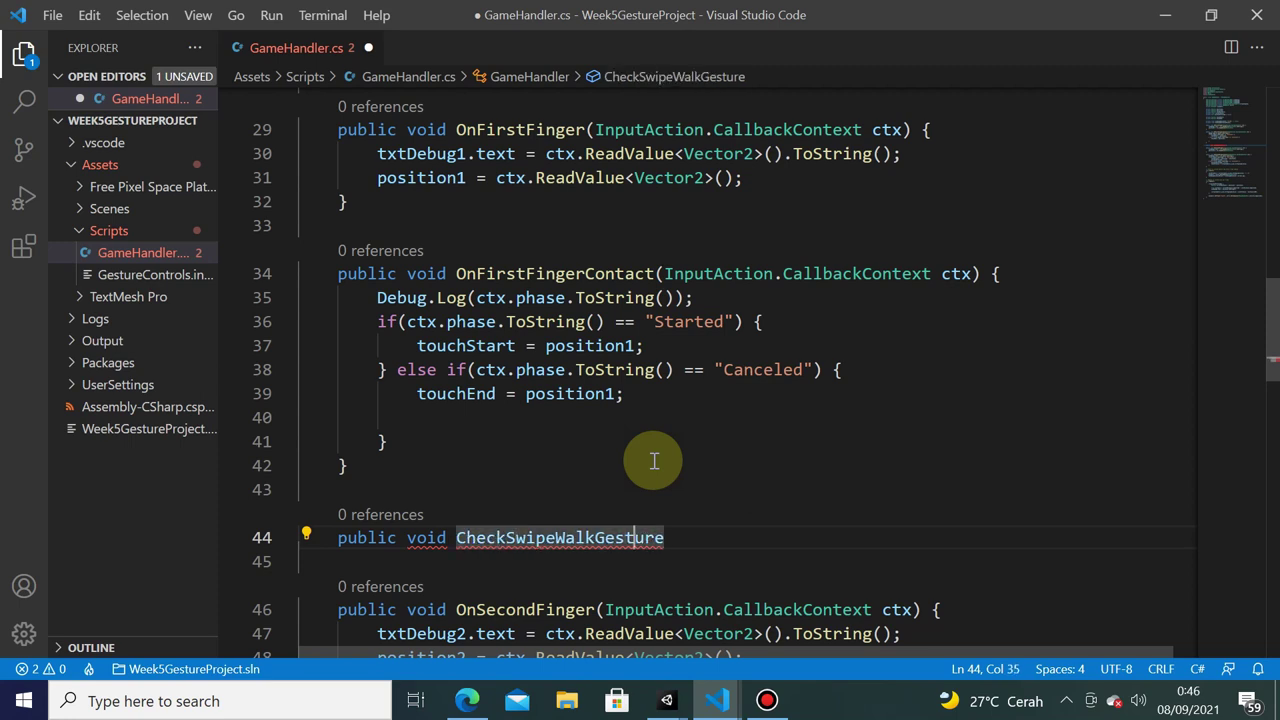
text(() {)
key(Return)
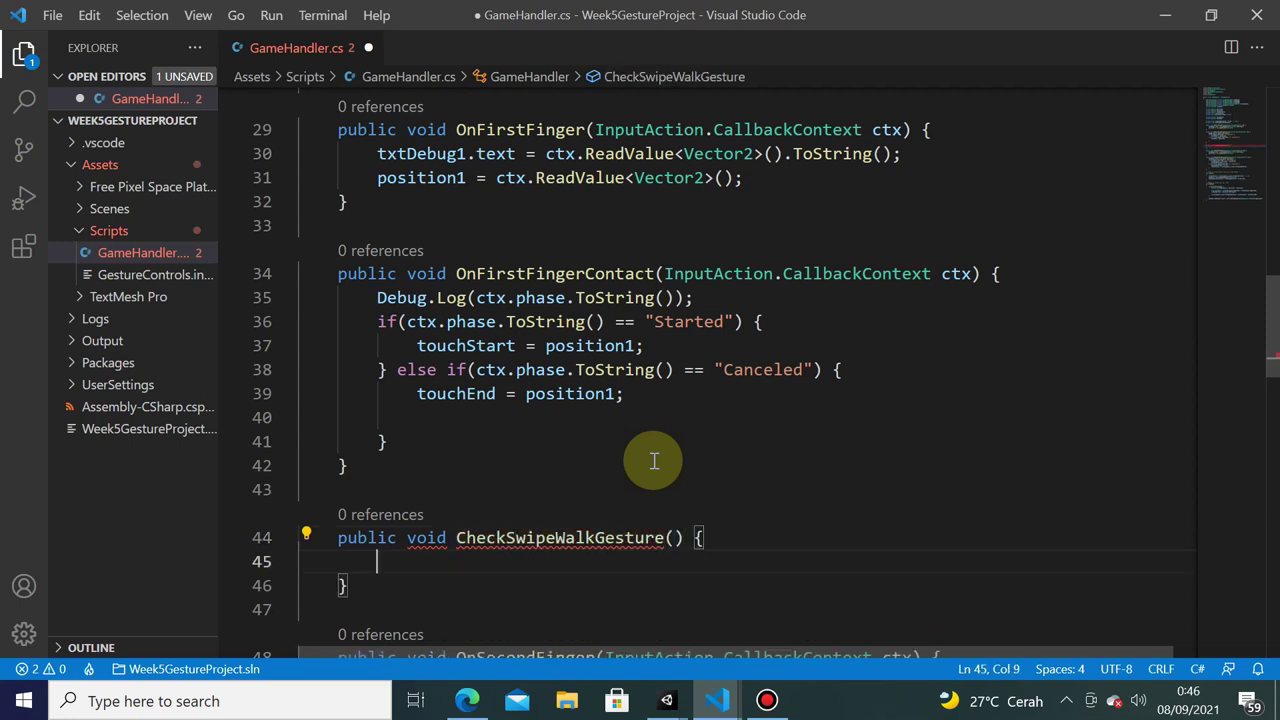
key(Return)
key(Return)
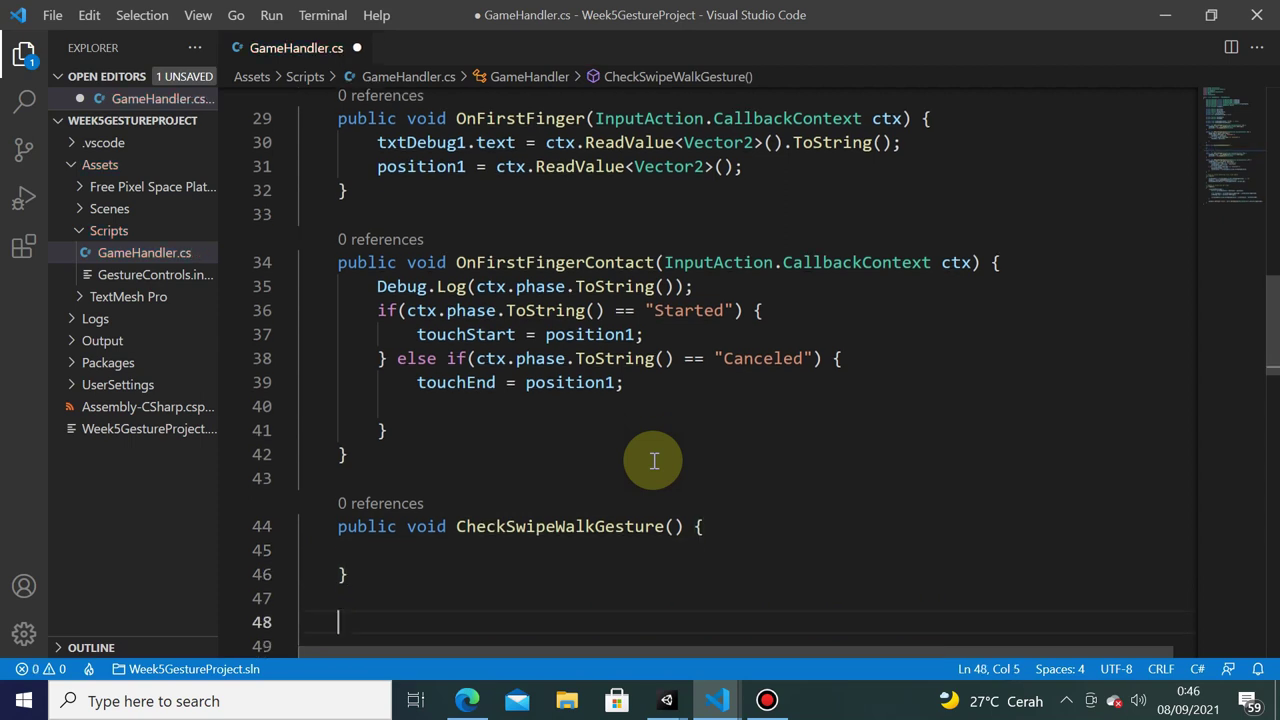
text(public void )
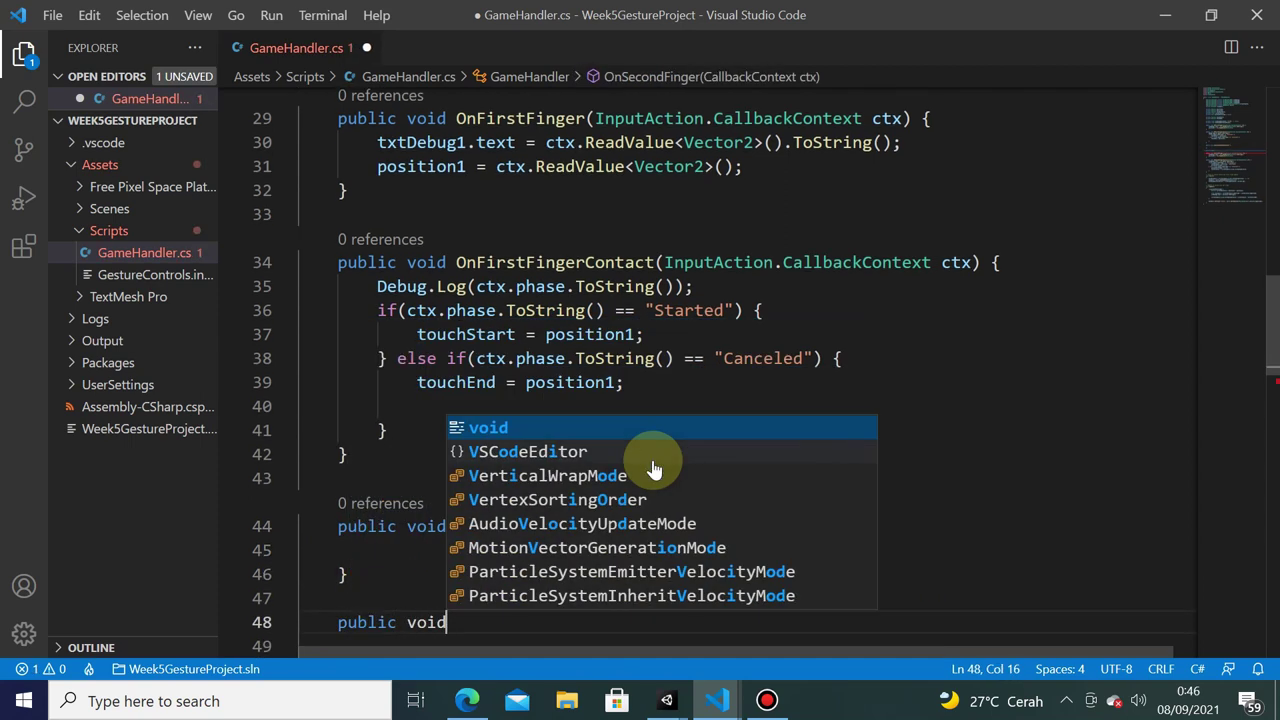
text(CheckSwi)
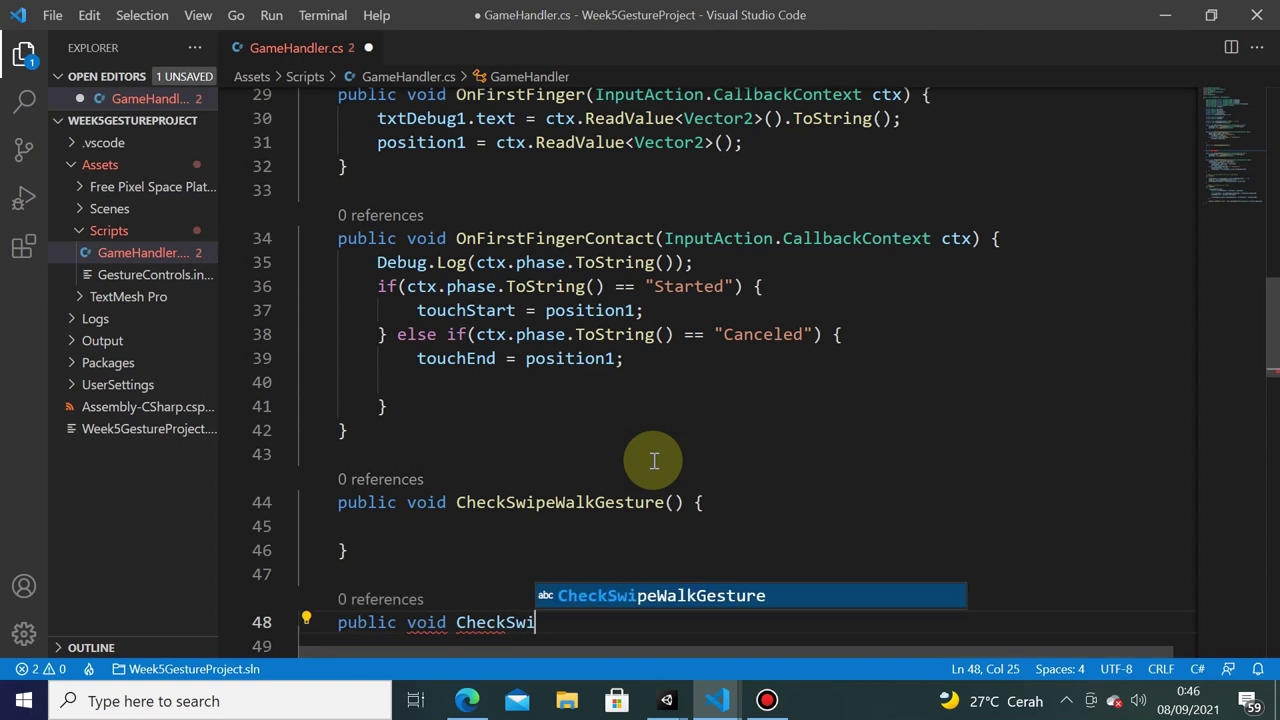
text(peJumpGesture())
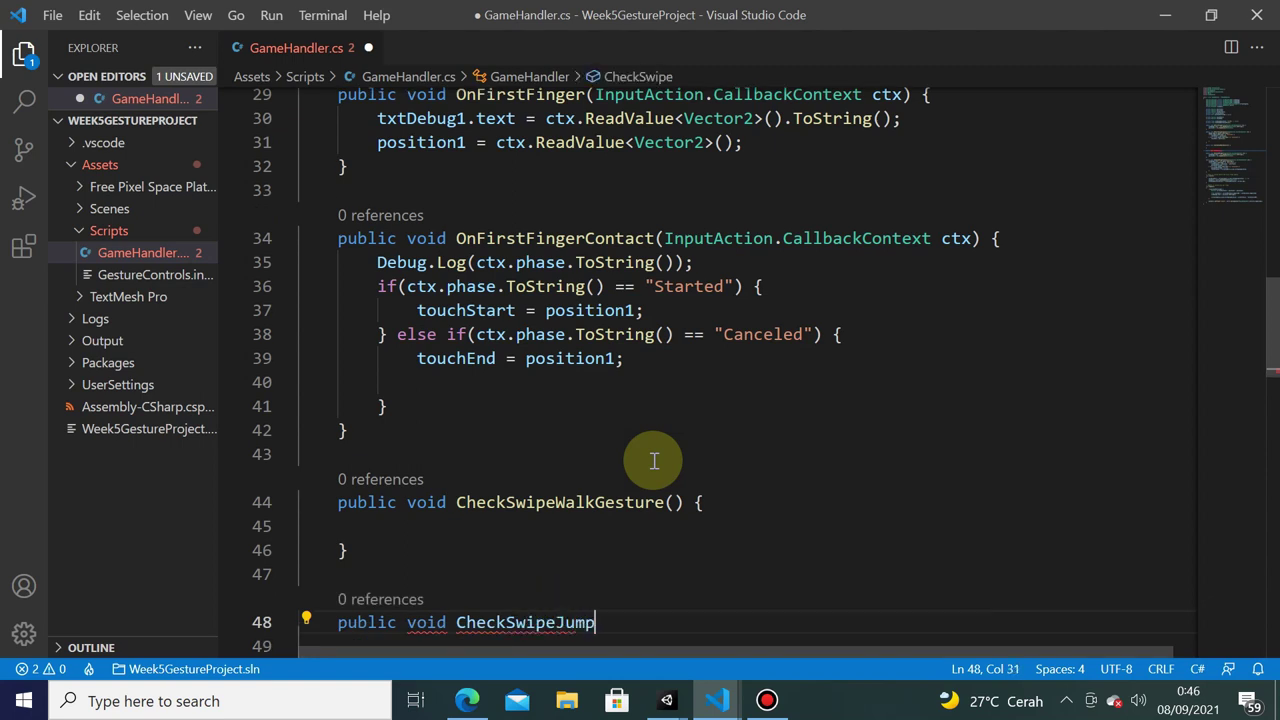
text( {)
key(Return)
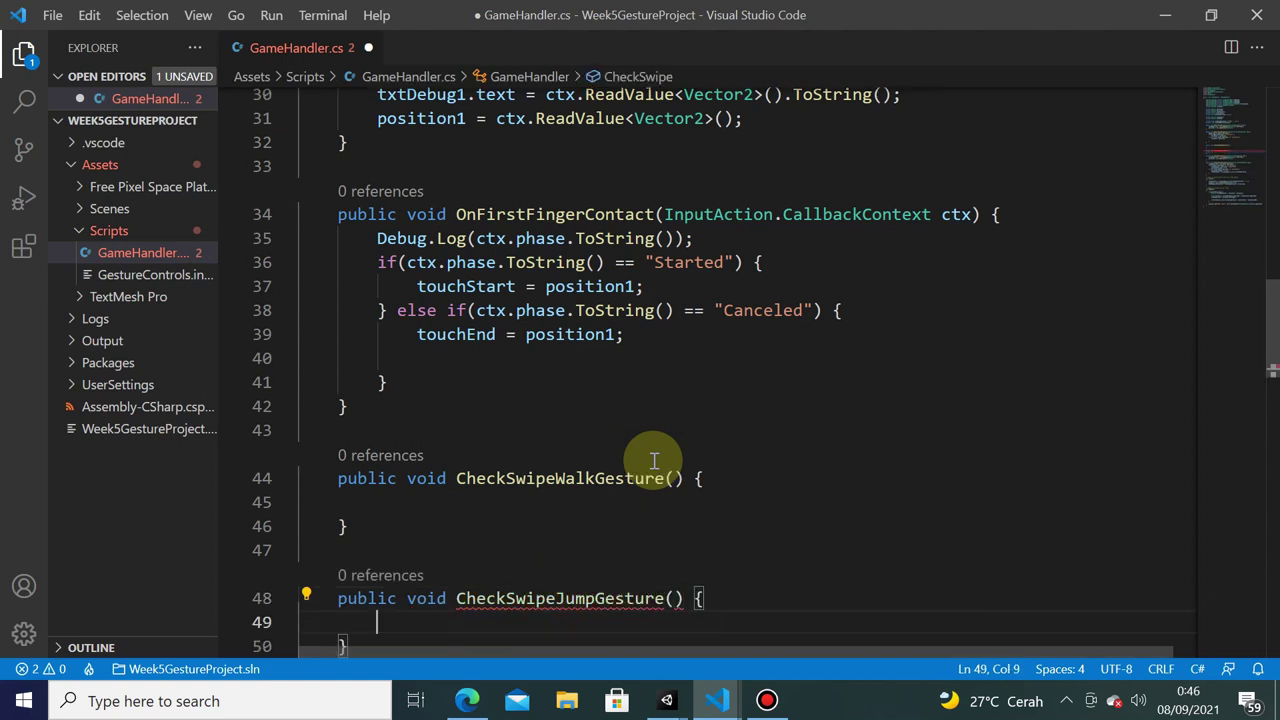
- Call CheckSwipeWalkGesture(); and CheckSwipeJumpGesture(); right after touchEnd = position1;, aligned
double_click(648, 474)
key(ctrl+c)
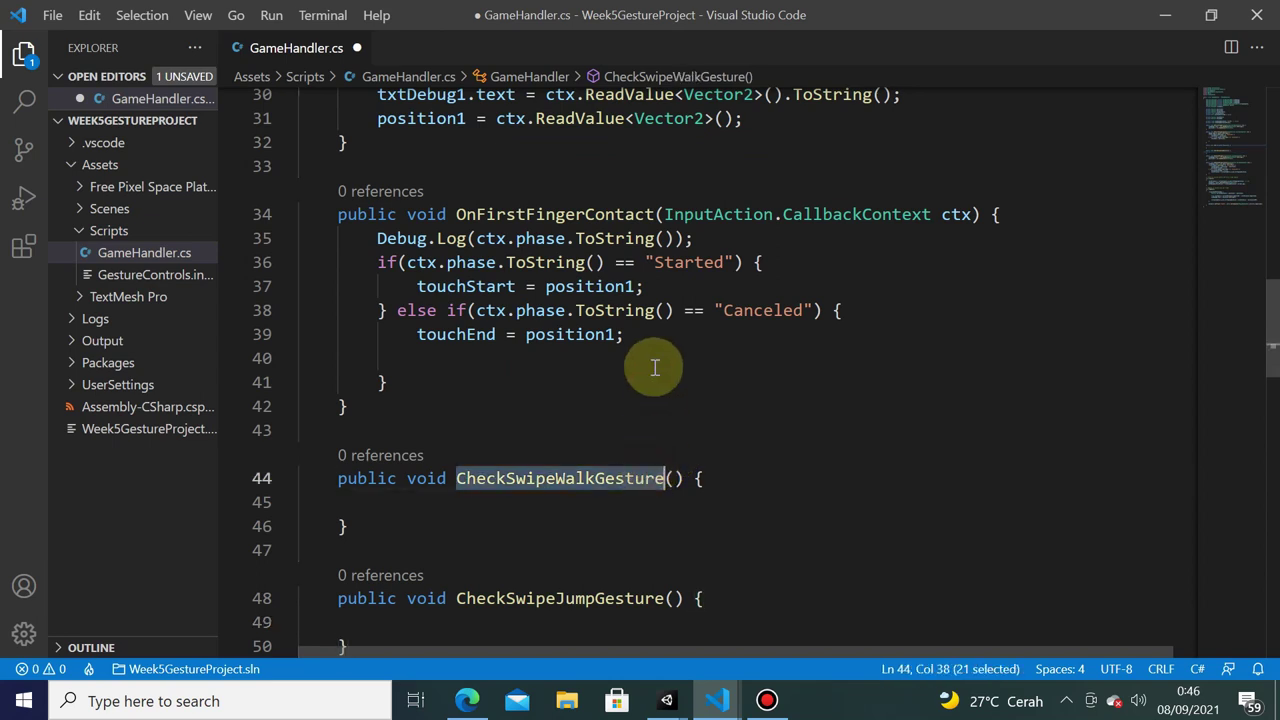
click(651, 356)
click(655, 343)
key(Return)
key(ctrl+v)
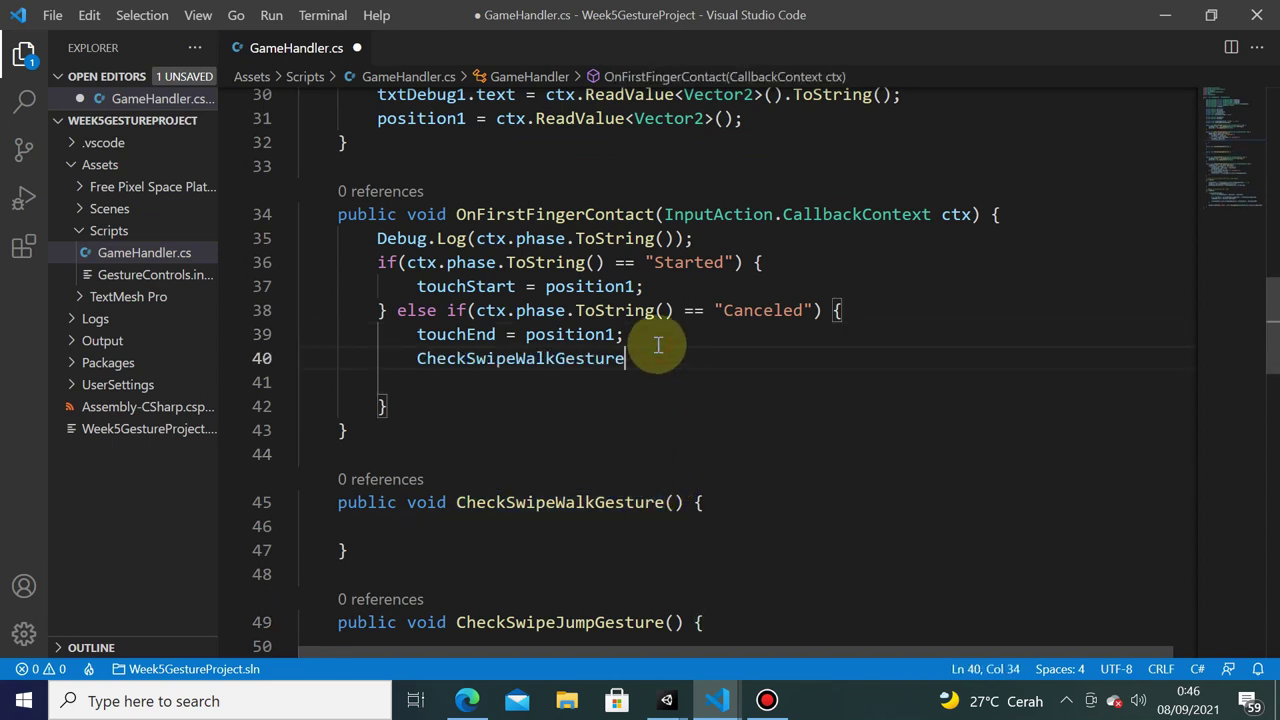
text(();)
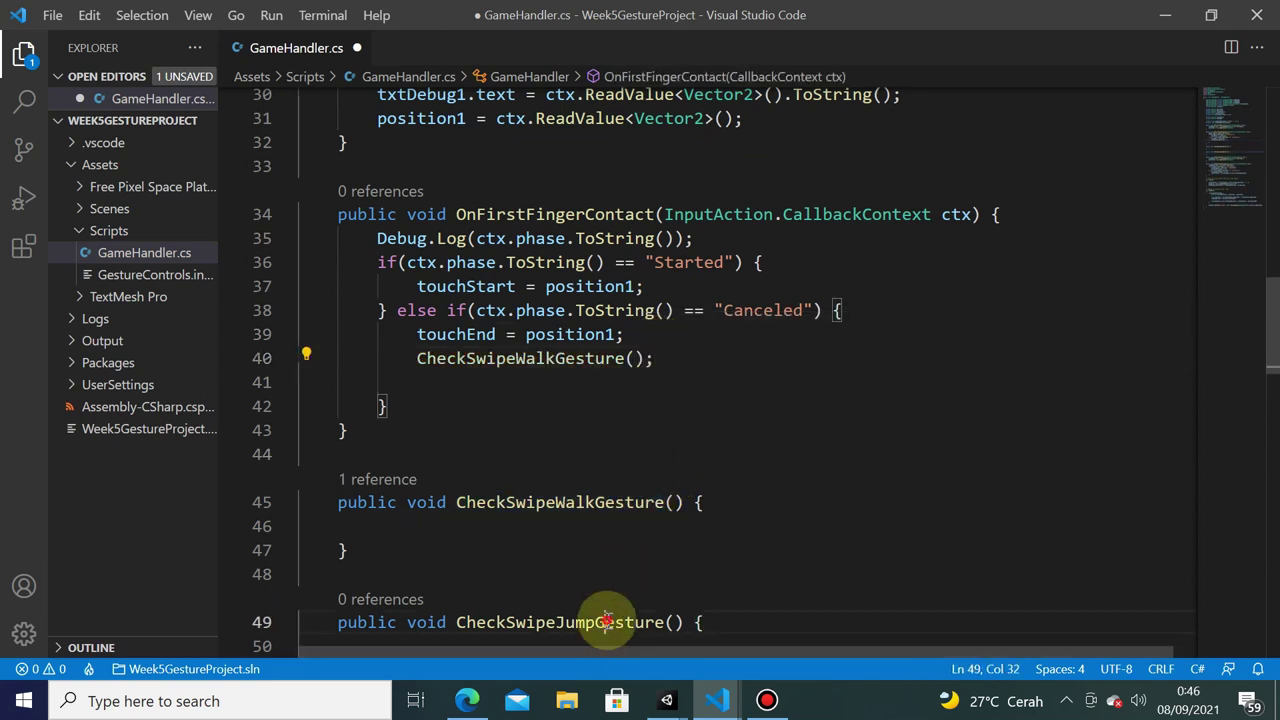
double_click(600, 620)
key(ctrl+c)
click(617, 383)
key(ctrl+v)
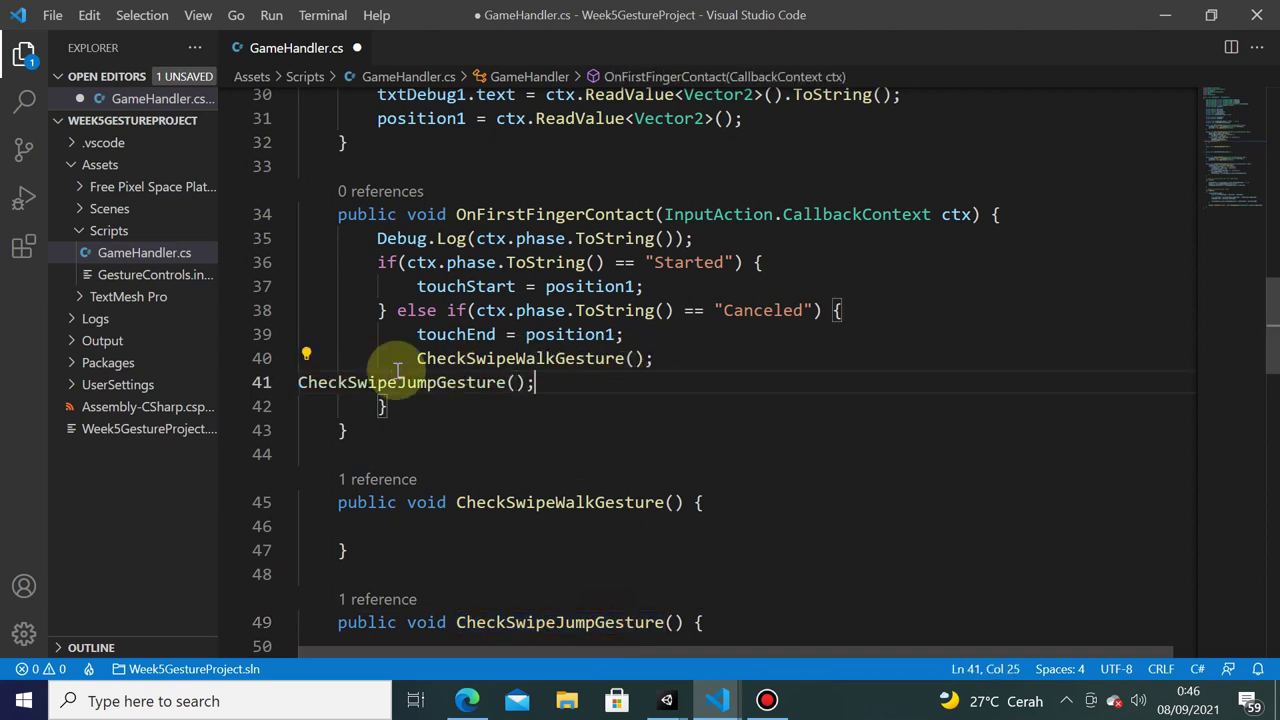
click(299, 383)
key(Tab)
key(Tab)
key(Tab)
scroll(629, 421, down, 1)
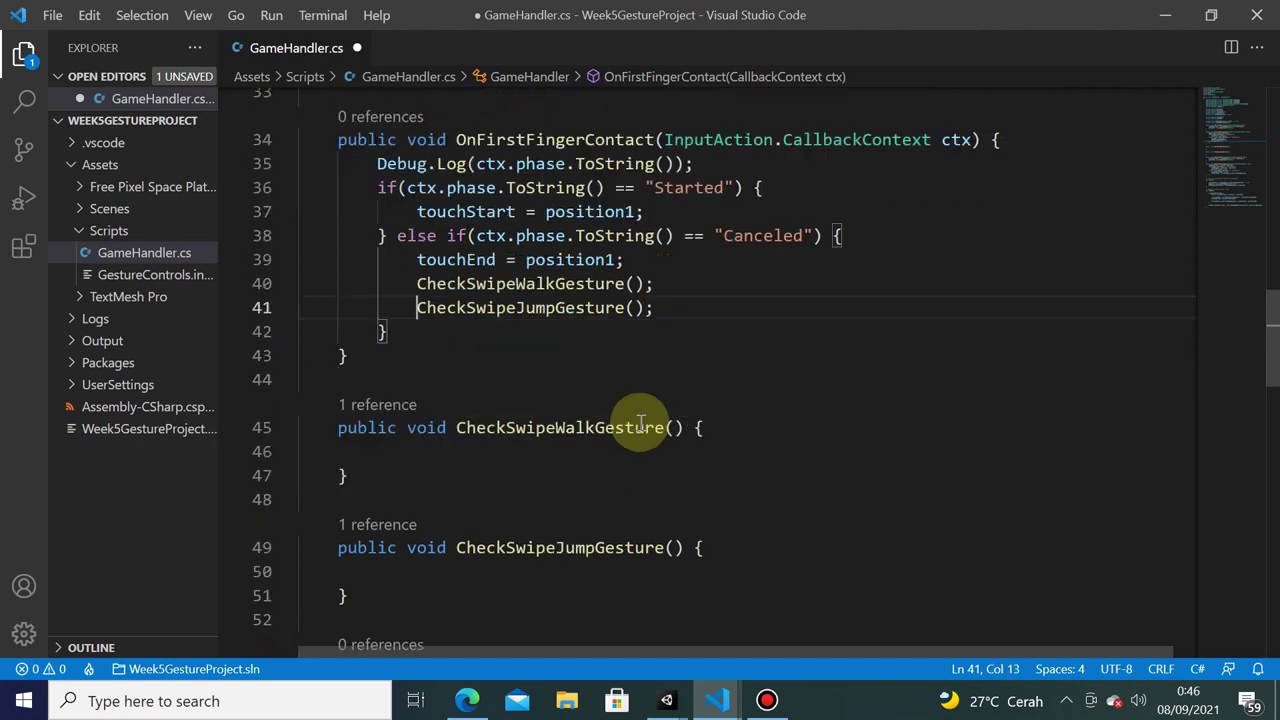
- Write an if block testing touchEnd.x - touchStart.x inside CheckSwipeWalkGesture and save
click(575, 452)
key(Tab)
key(Tab)
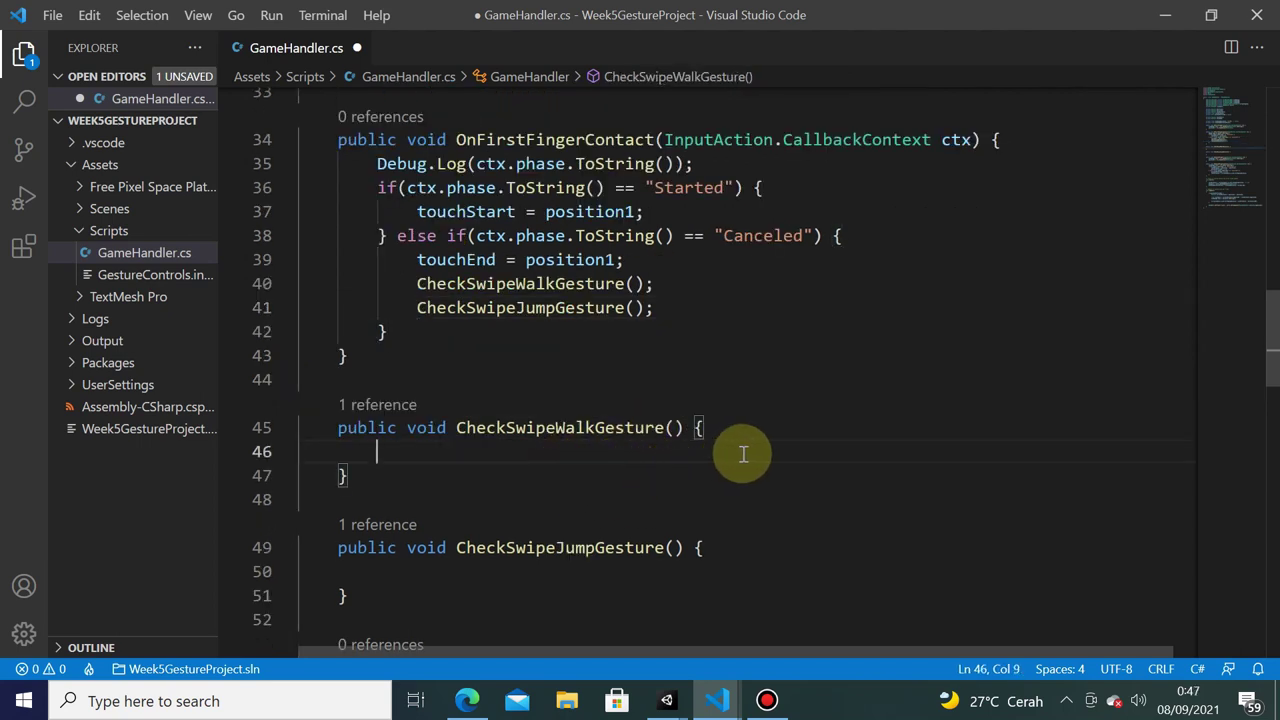
text(if()
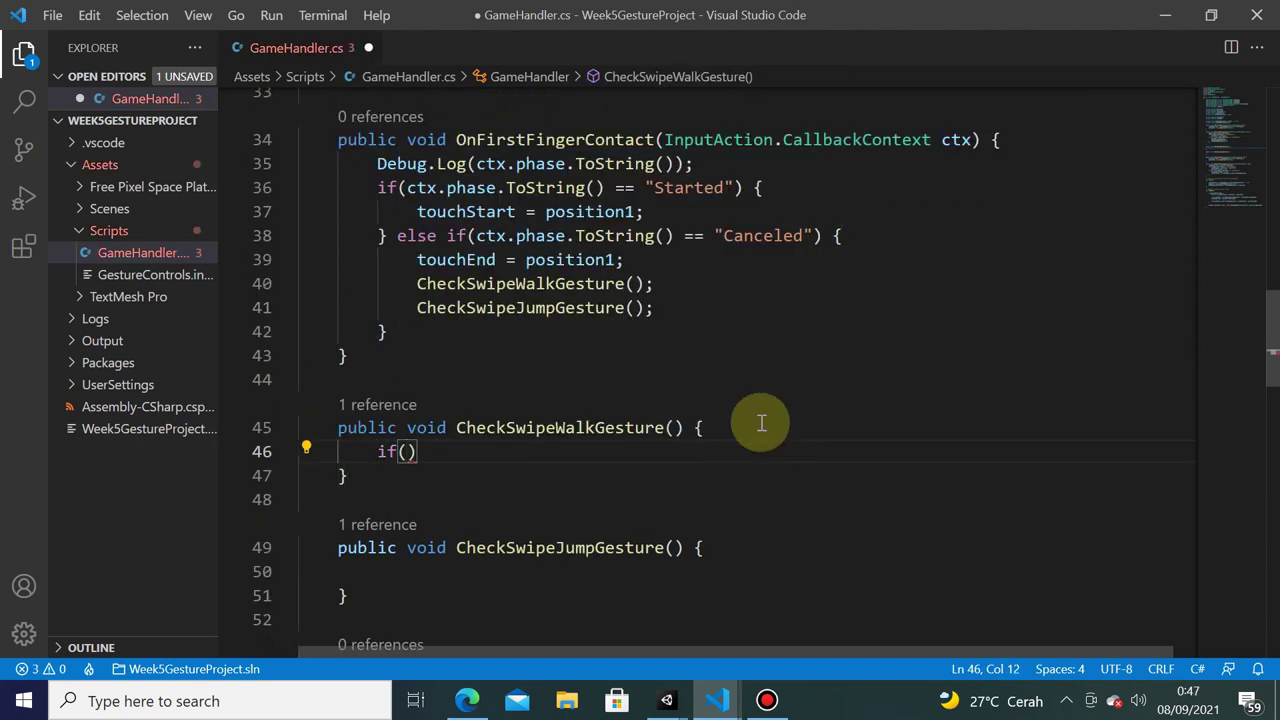
click(482, 259)
double_click(482, 259)
key(ctrl+c)
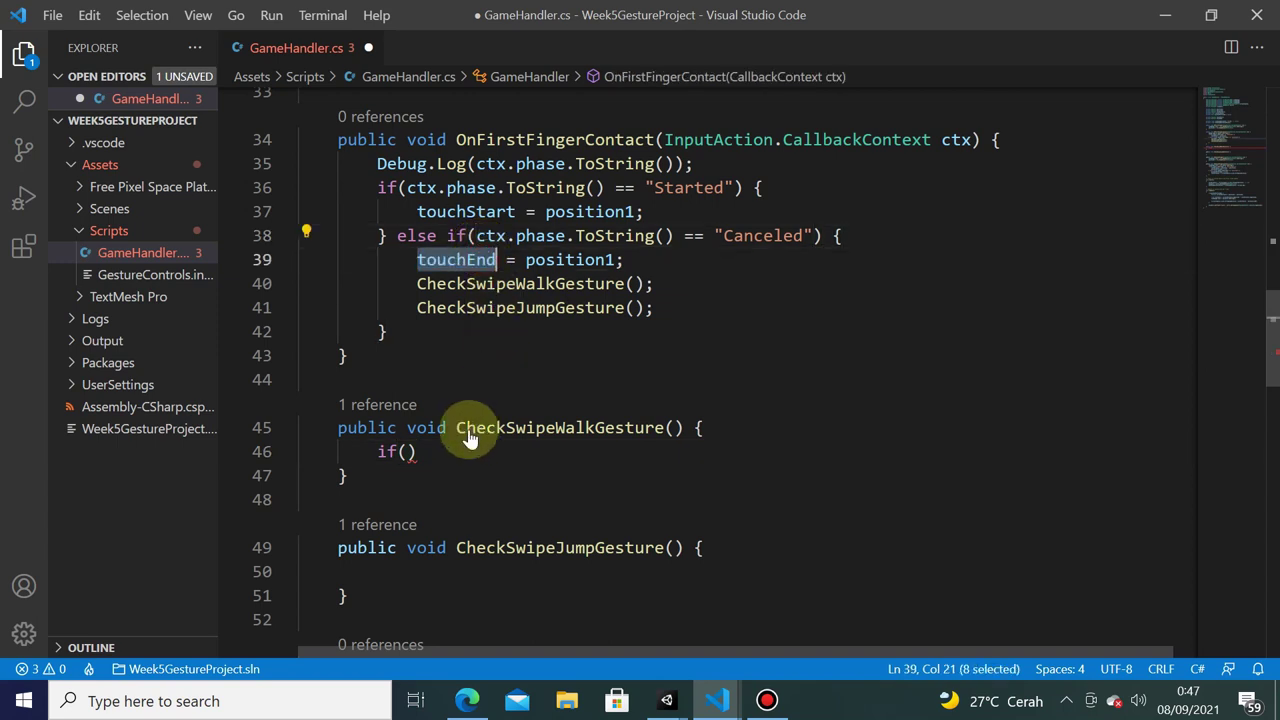
click(409, 452)
key(ctrl+v)
text(.x - )
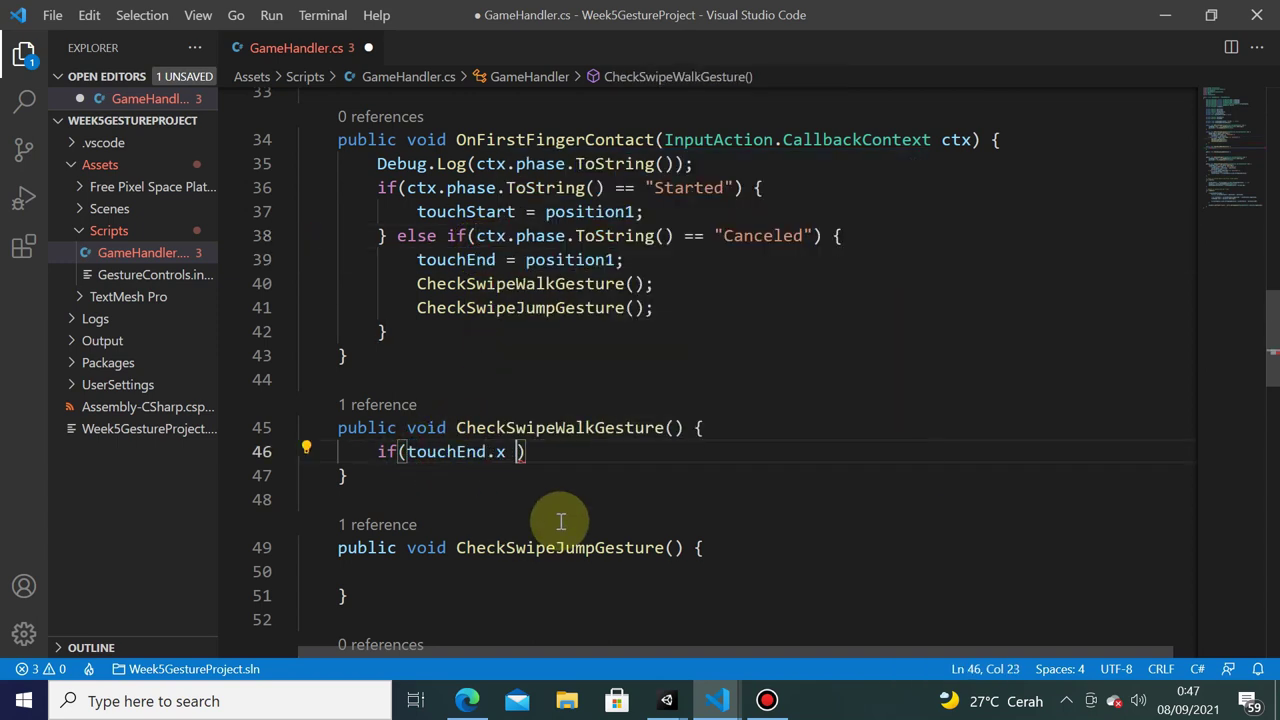
text(touc)
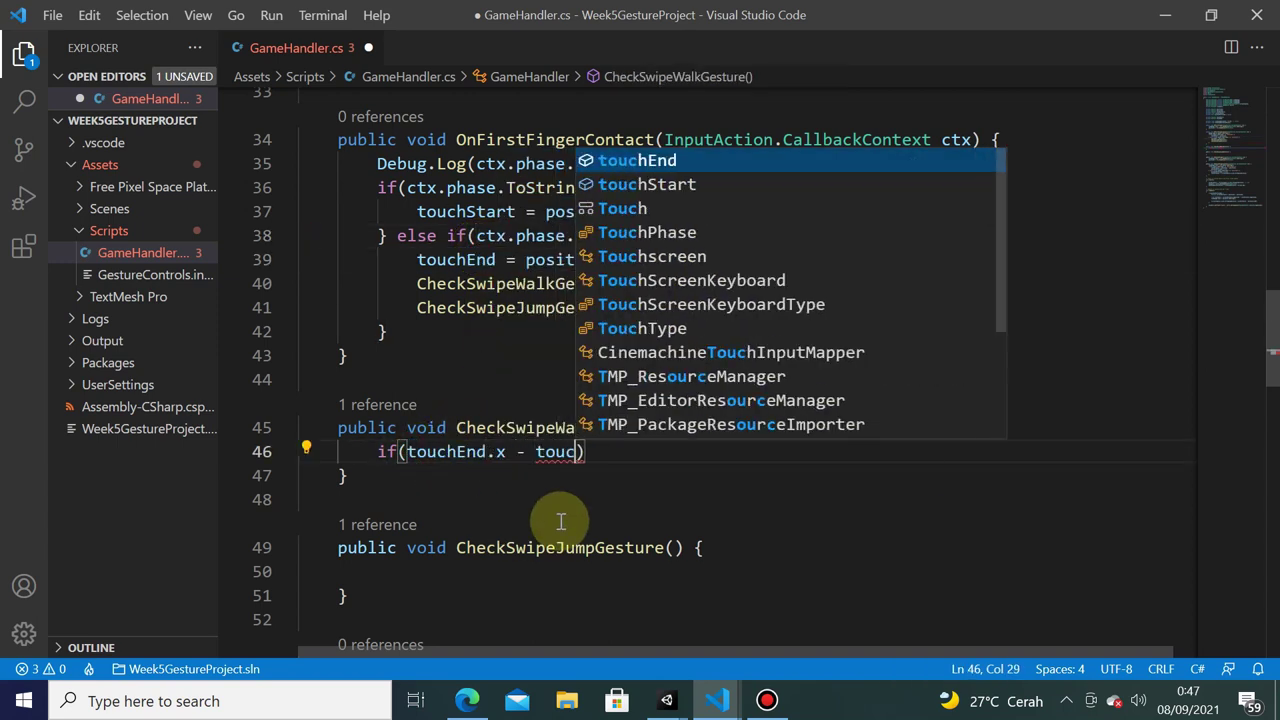
key(Down)
key(Return)
text(.x)
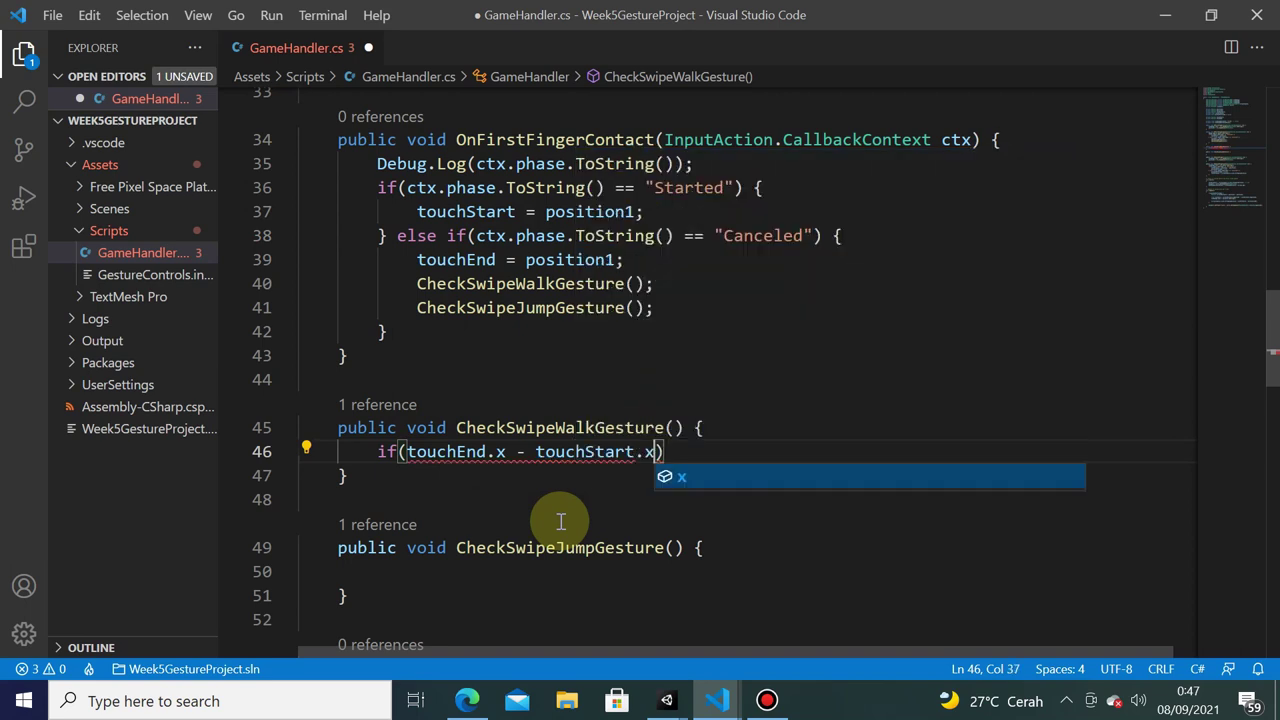
text() {)
key(Return)
key(ctrl+s)
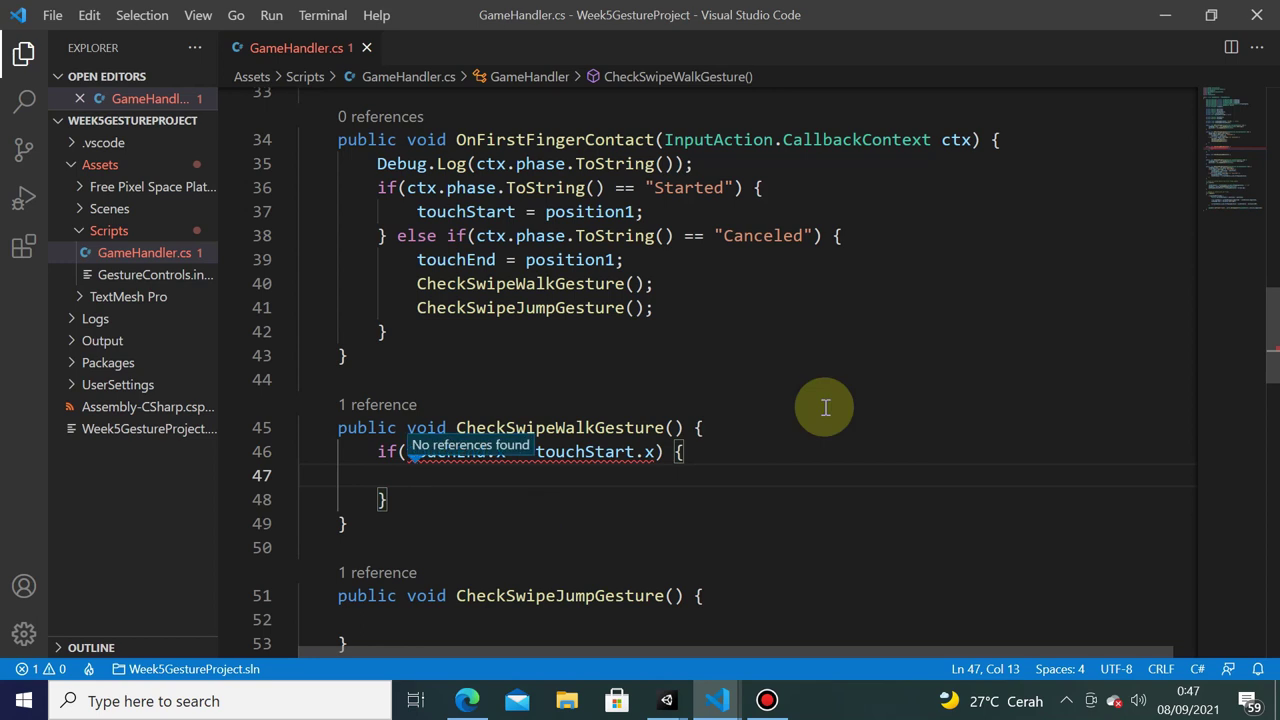
- Turn that line into 'float distance = touchEnd.x - touchStart.x;' and remove the leftover brace
click(625, 451)
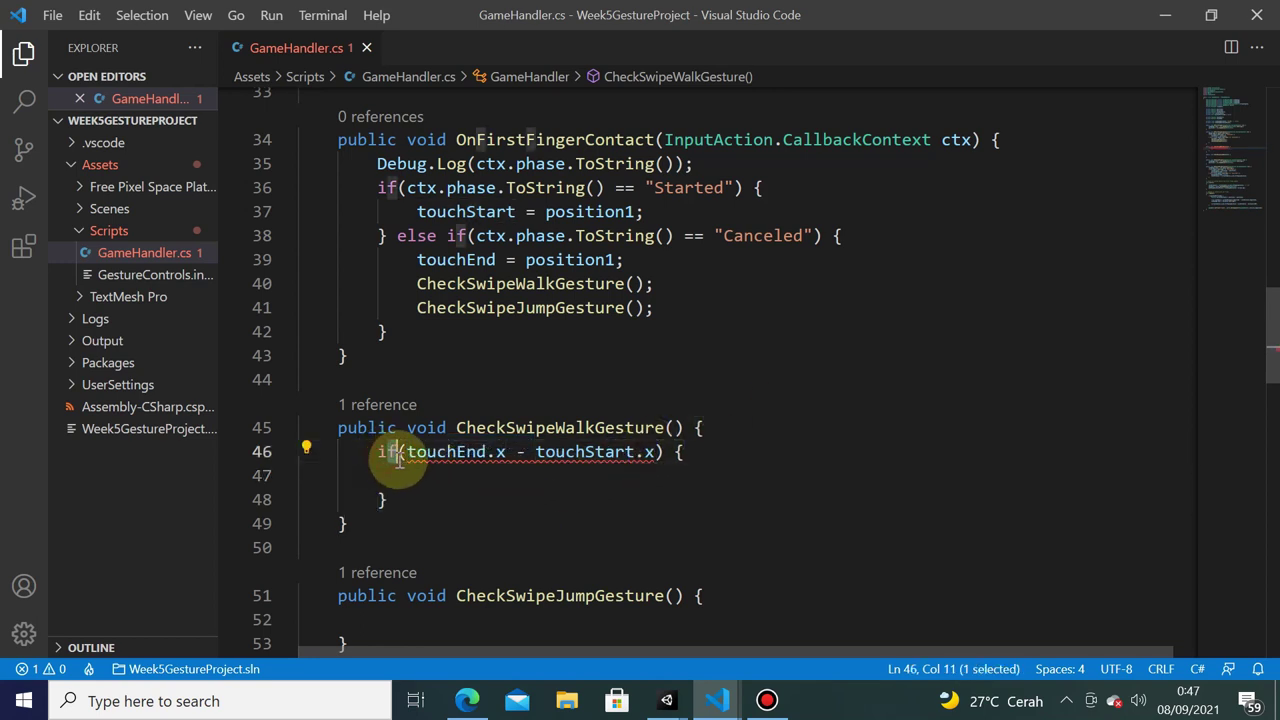
drag(379, 451, 407, 451)
text(flo)
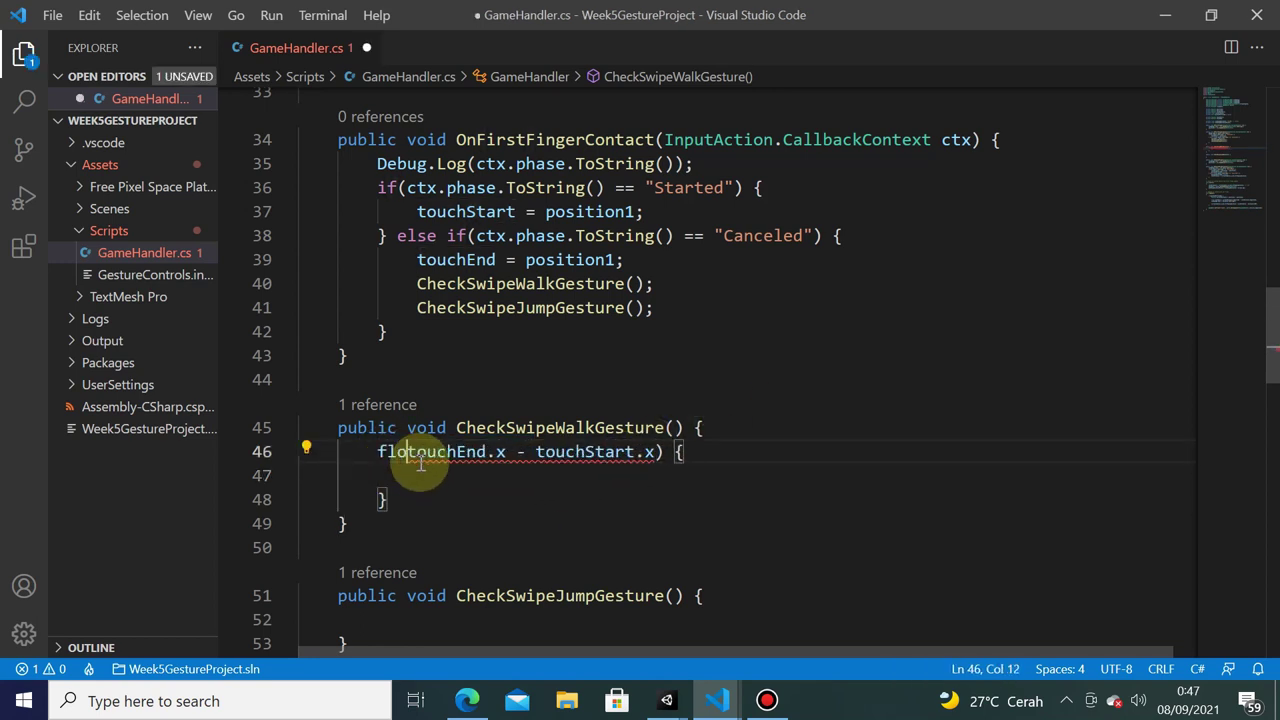
text(at distance )
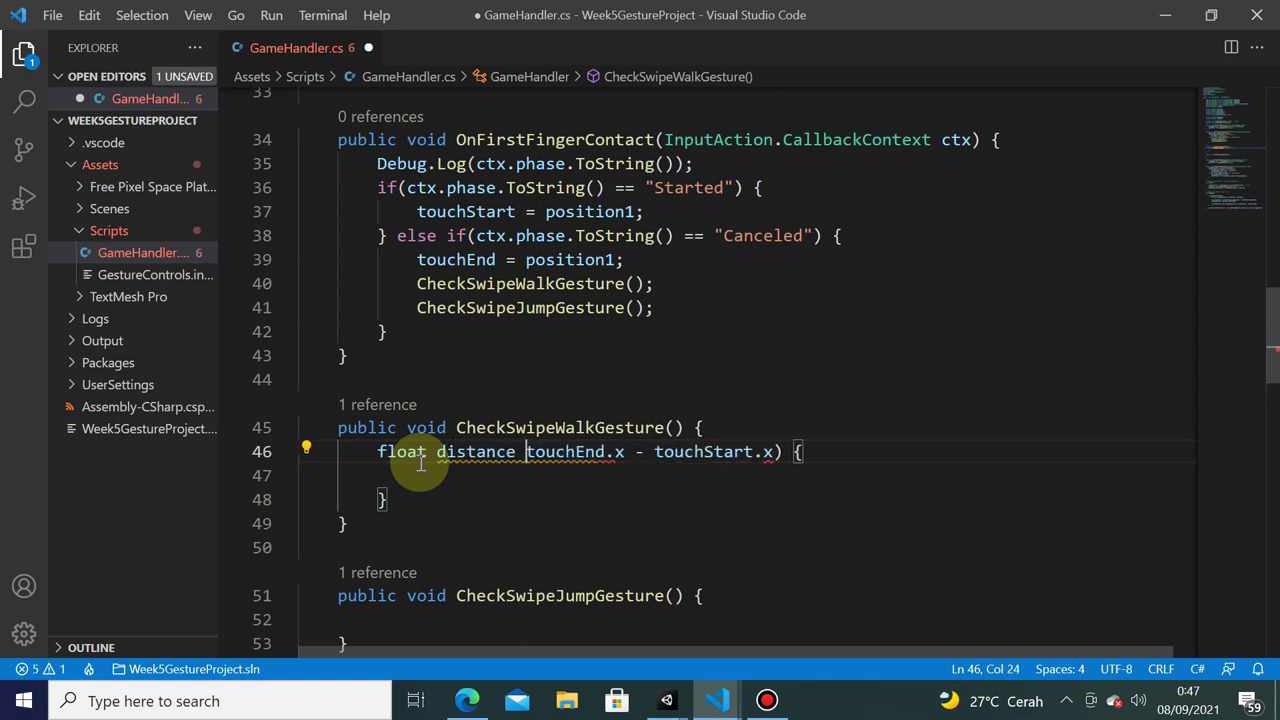
text(=)
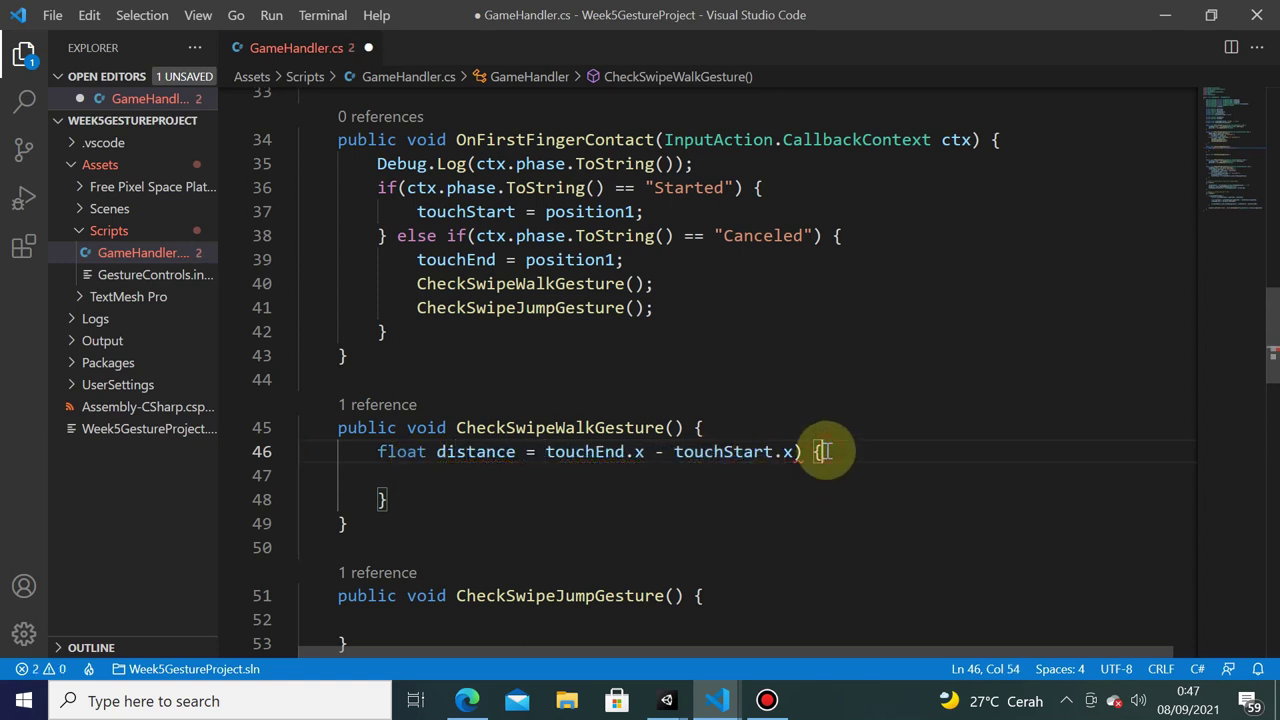
key(BackSpace)
key(BackSpace)
key(BackSpace)
text(;)
key(Down)
key(Down)
key(BackSpace)
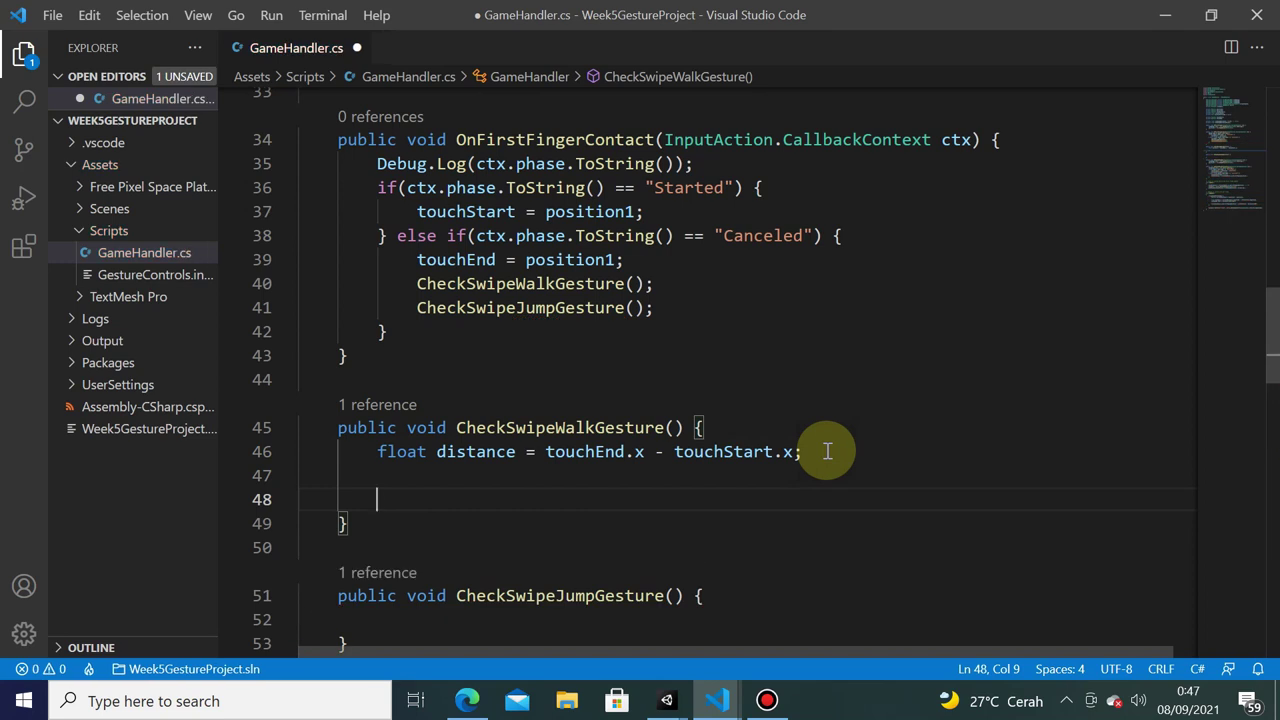
key(shift+F12)
- Write the guard condition if(Mathf.Abs(distance) < minSwipeDistancePixels) with an open block
scroll(828, 451, down, 1)
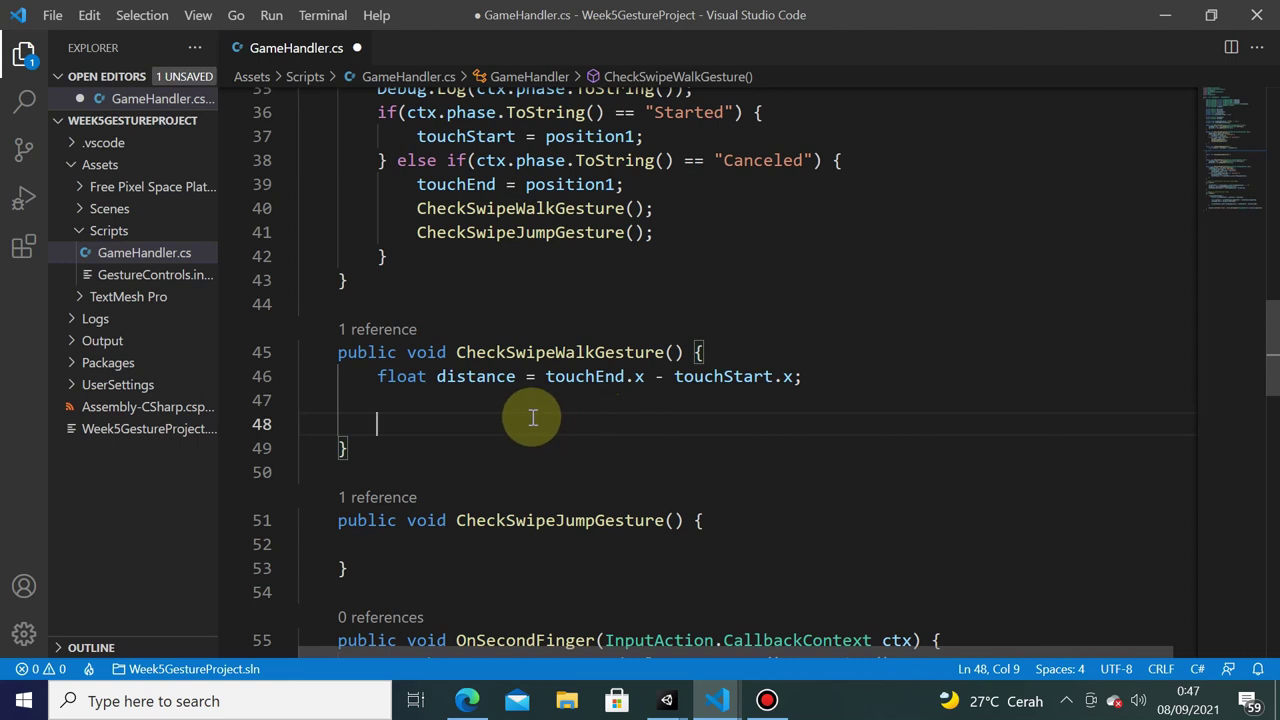
text(if(Mat)
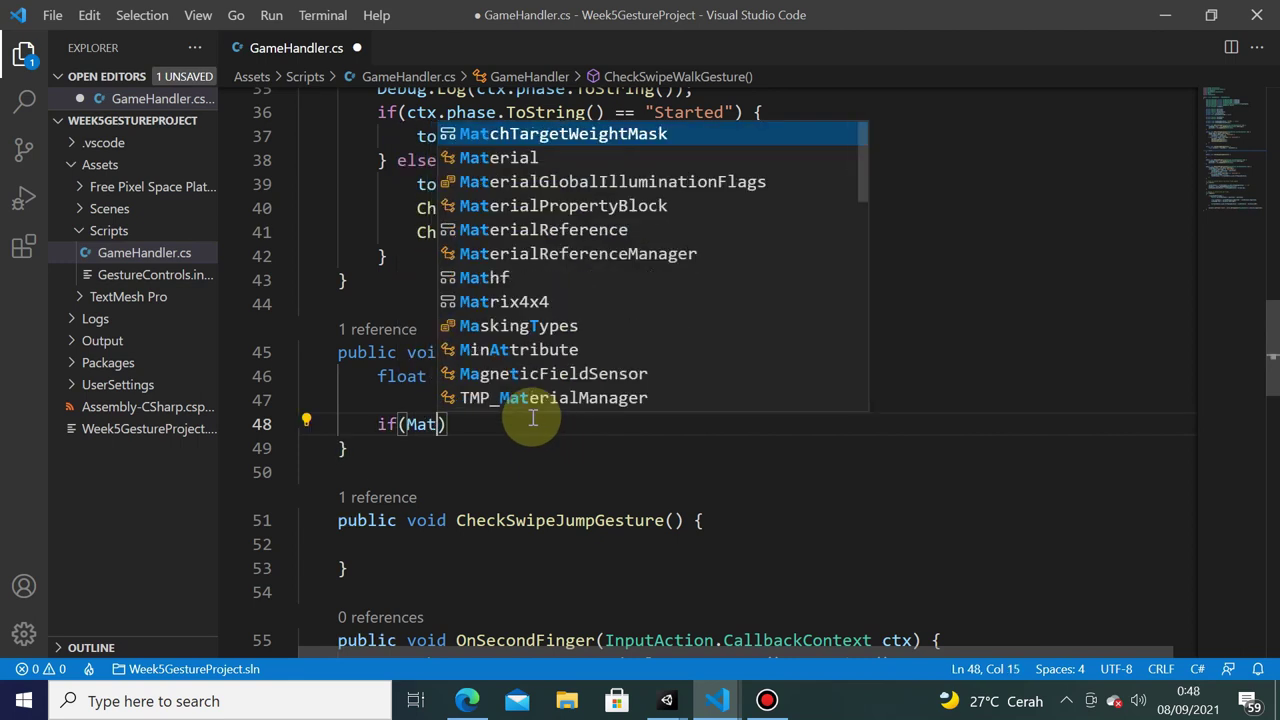
text(hf.A)
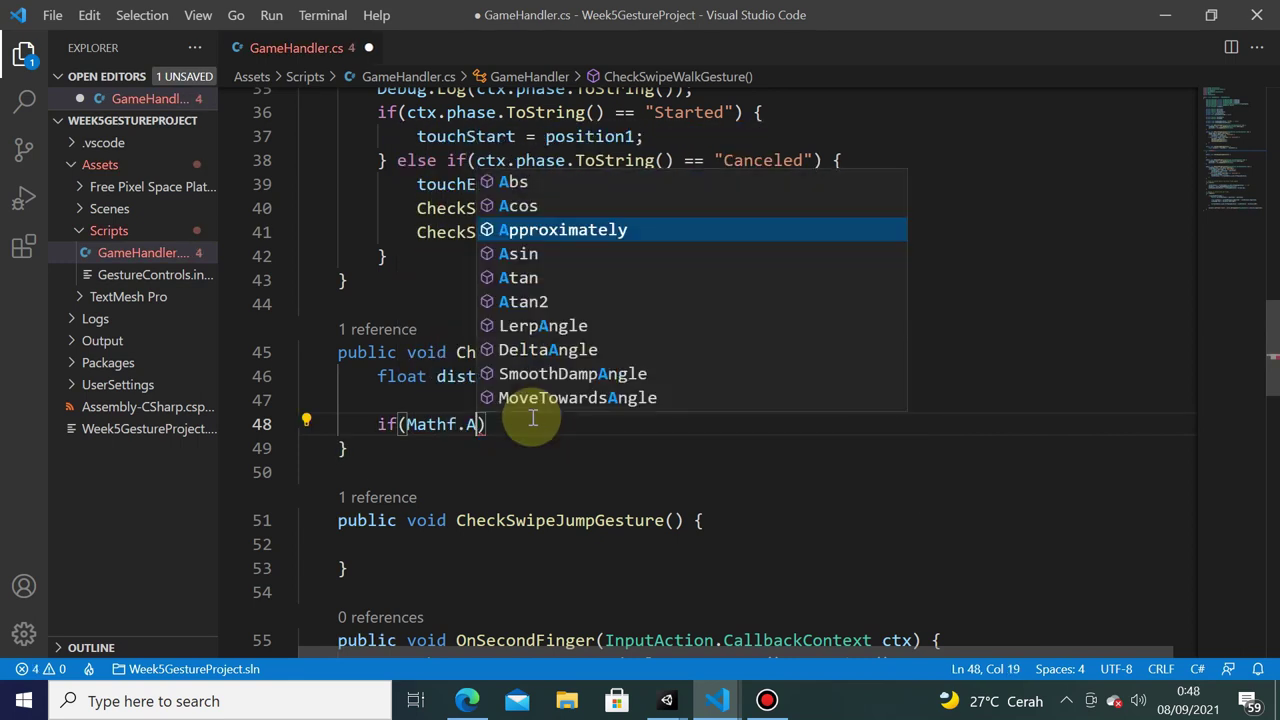
text(bs(dist)
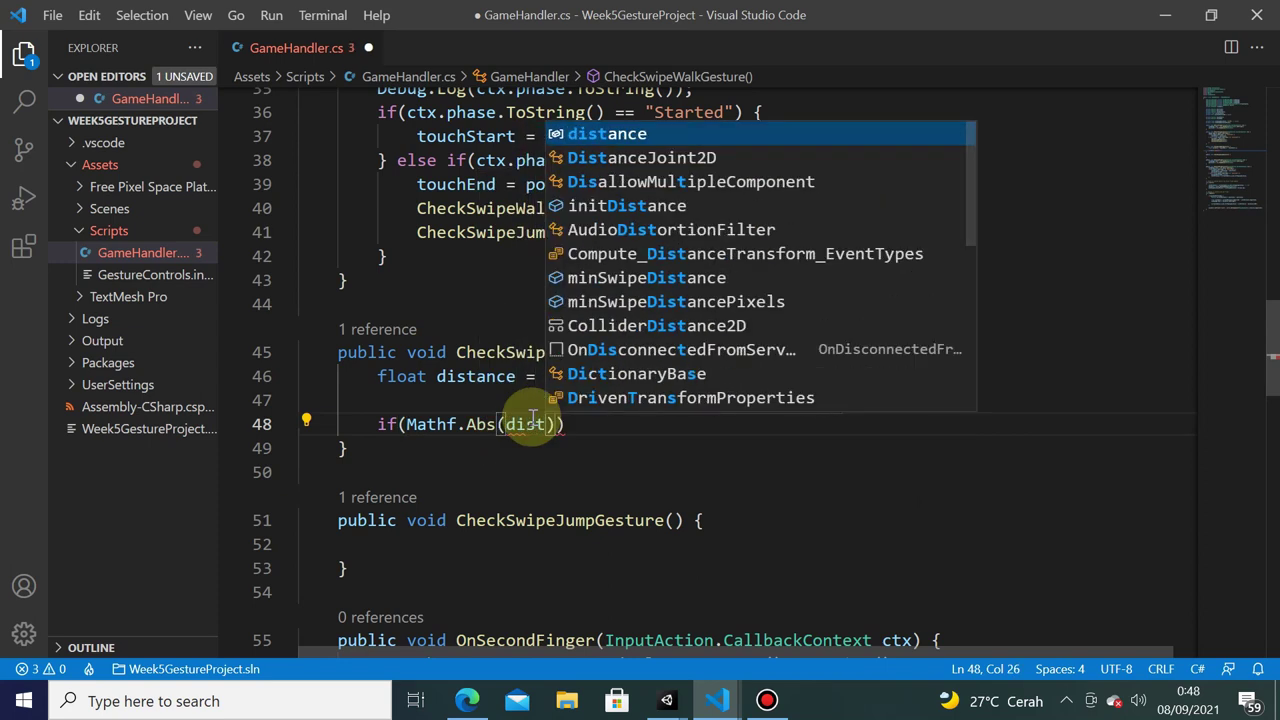
key(Tab)
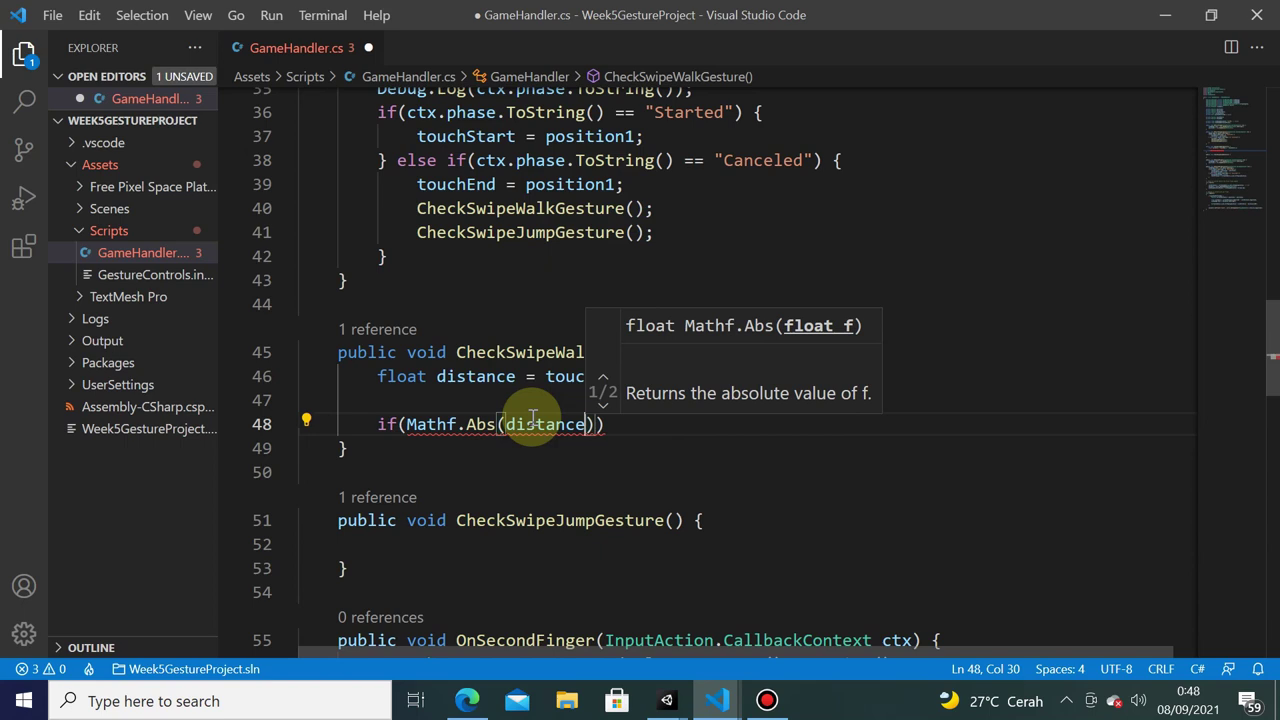
text() > )
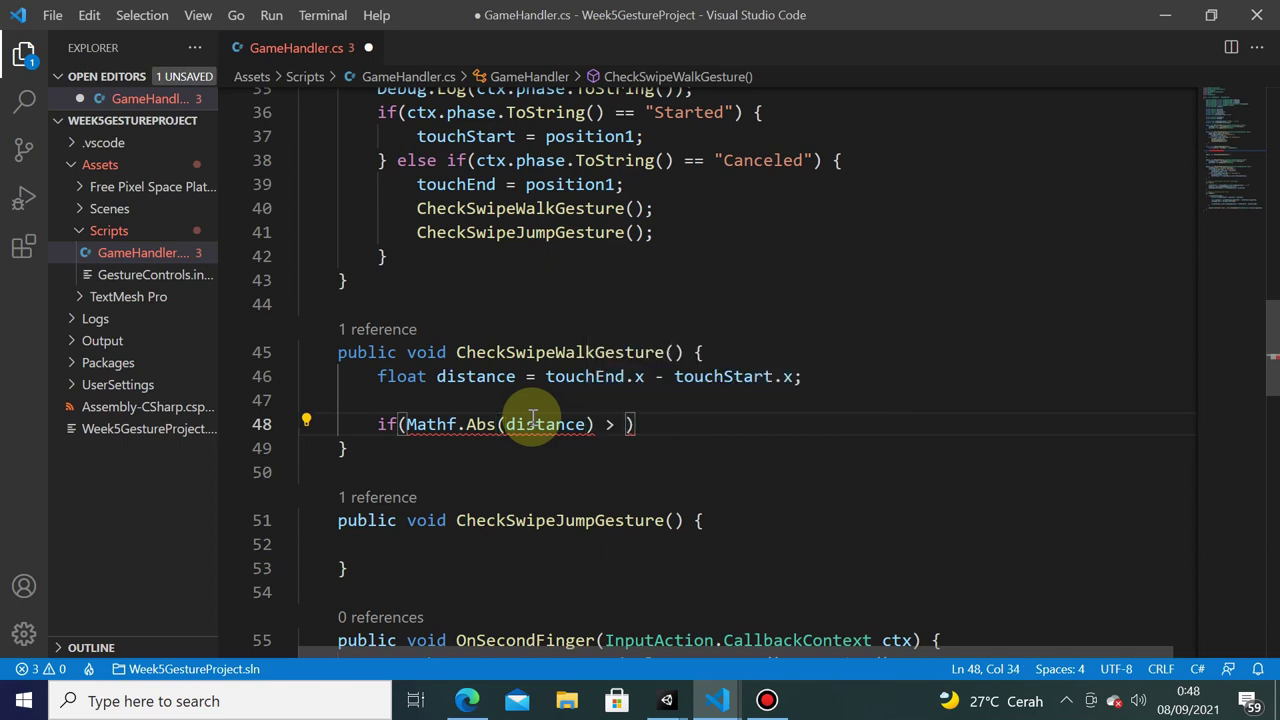
text(minDi)
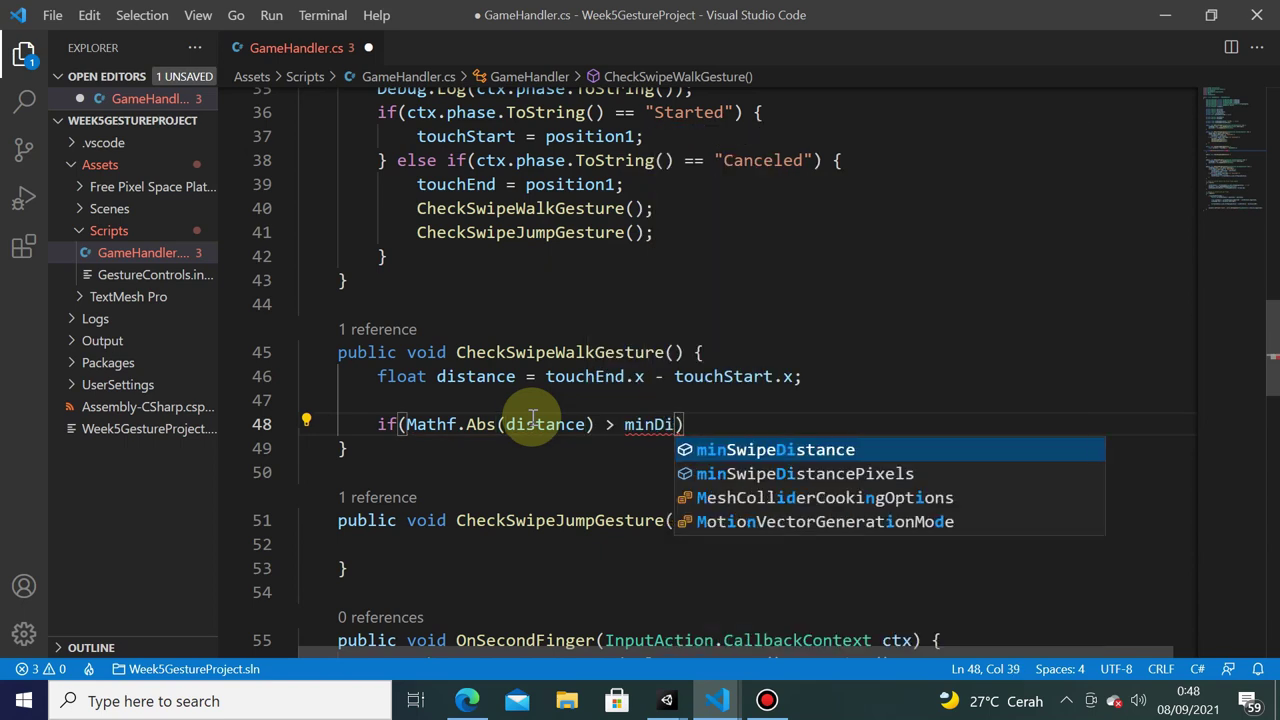
key(Down)
key(Tab)
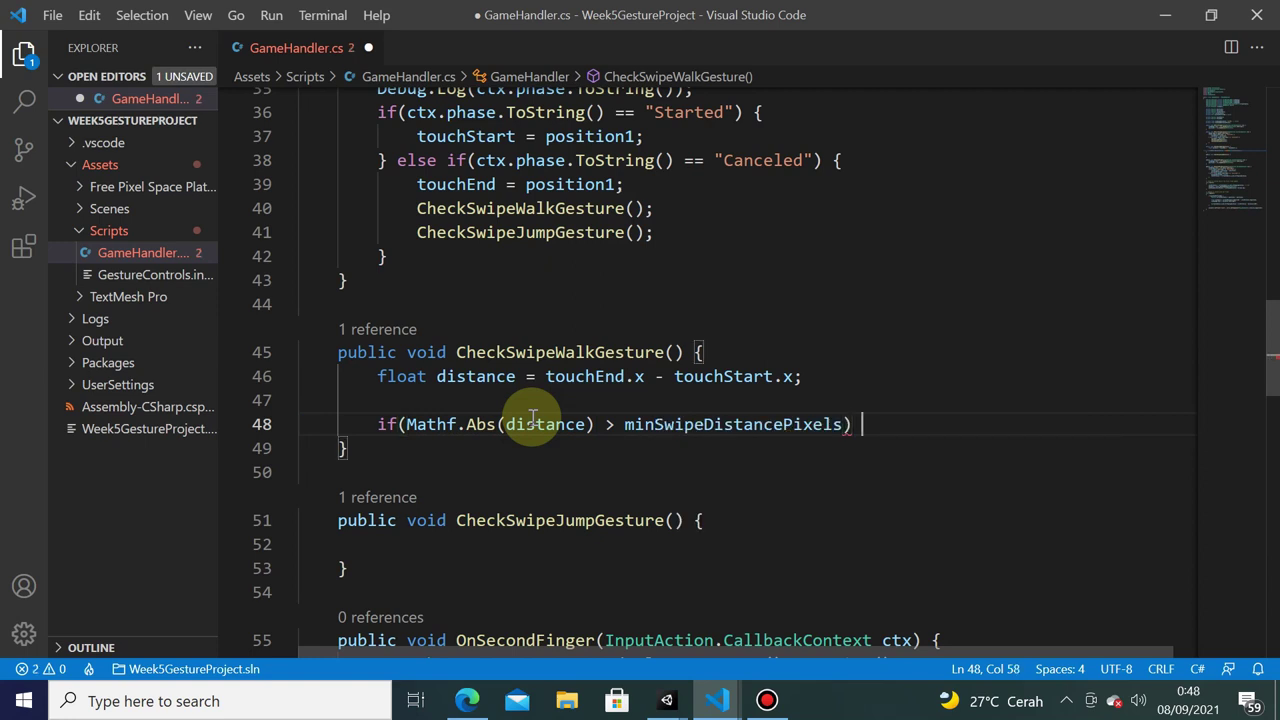
text({)
key(Return)
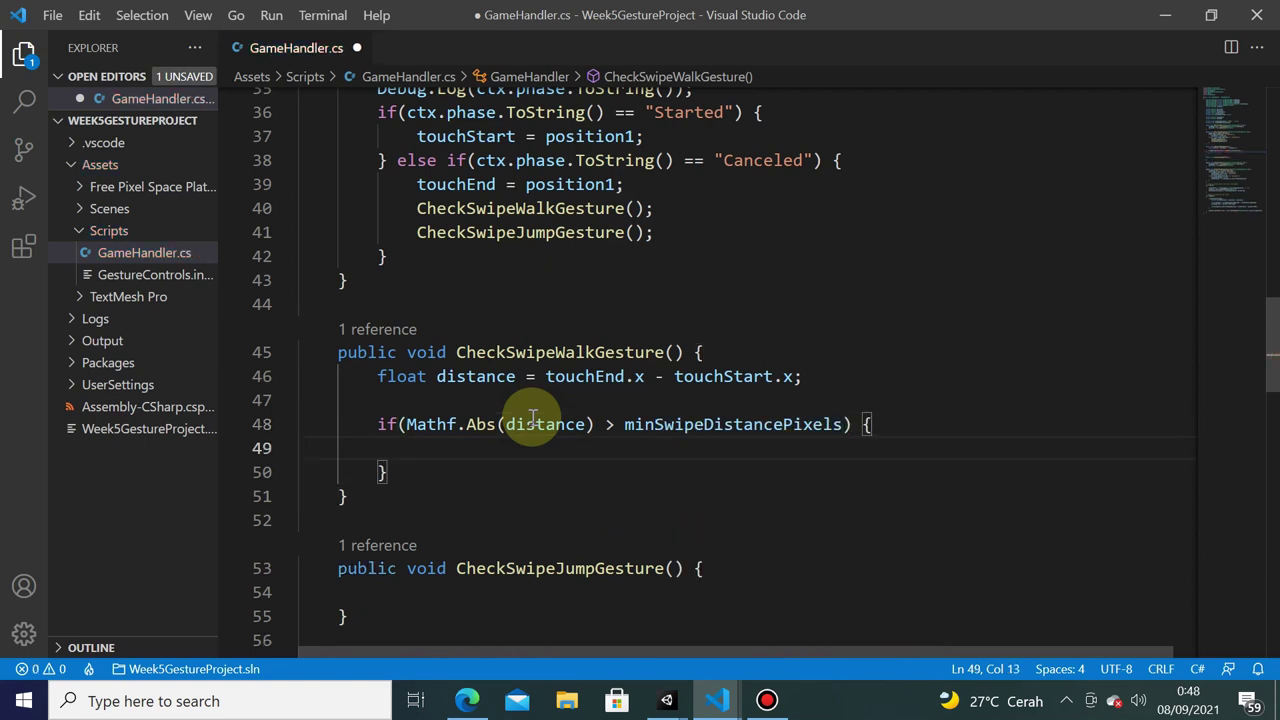
double_click(608, 424)
text(<>)
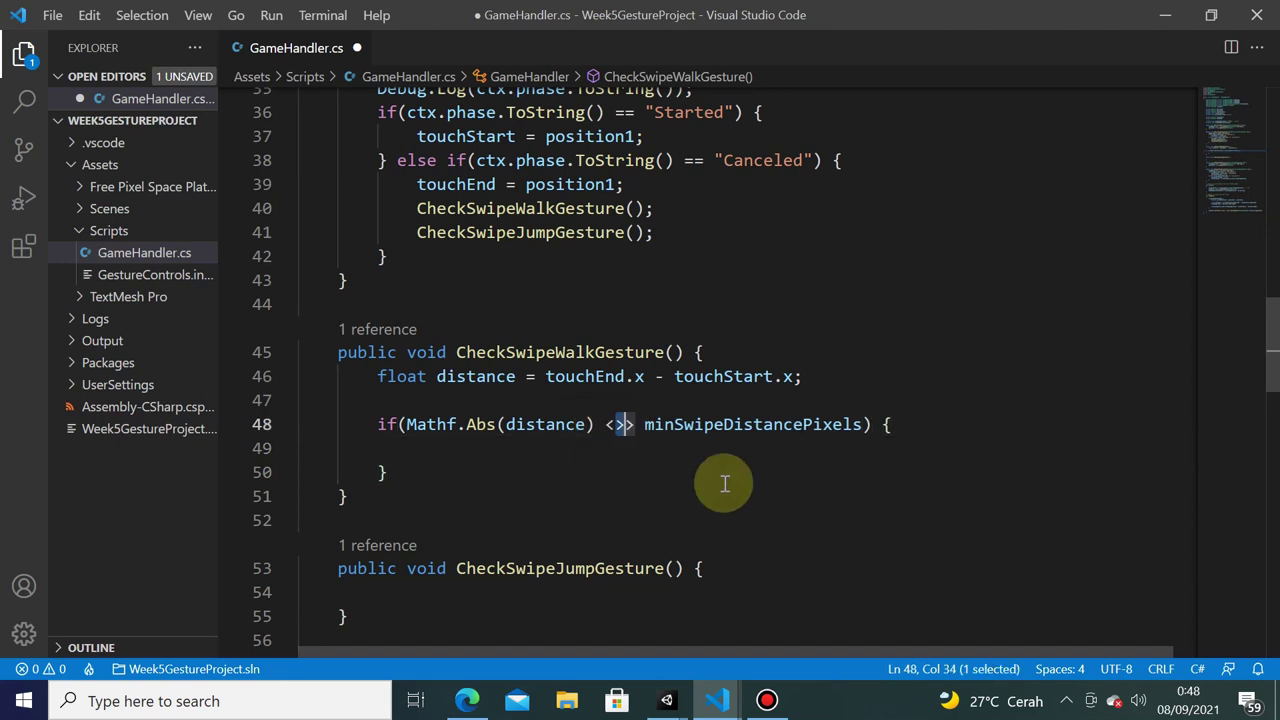
key(Left)
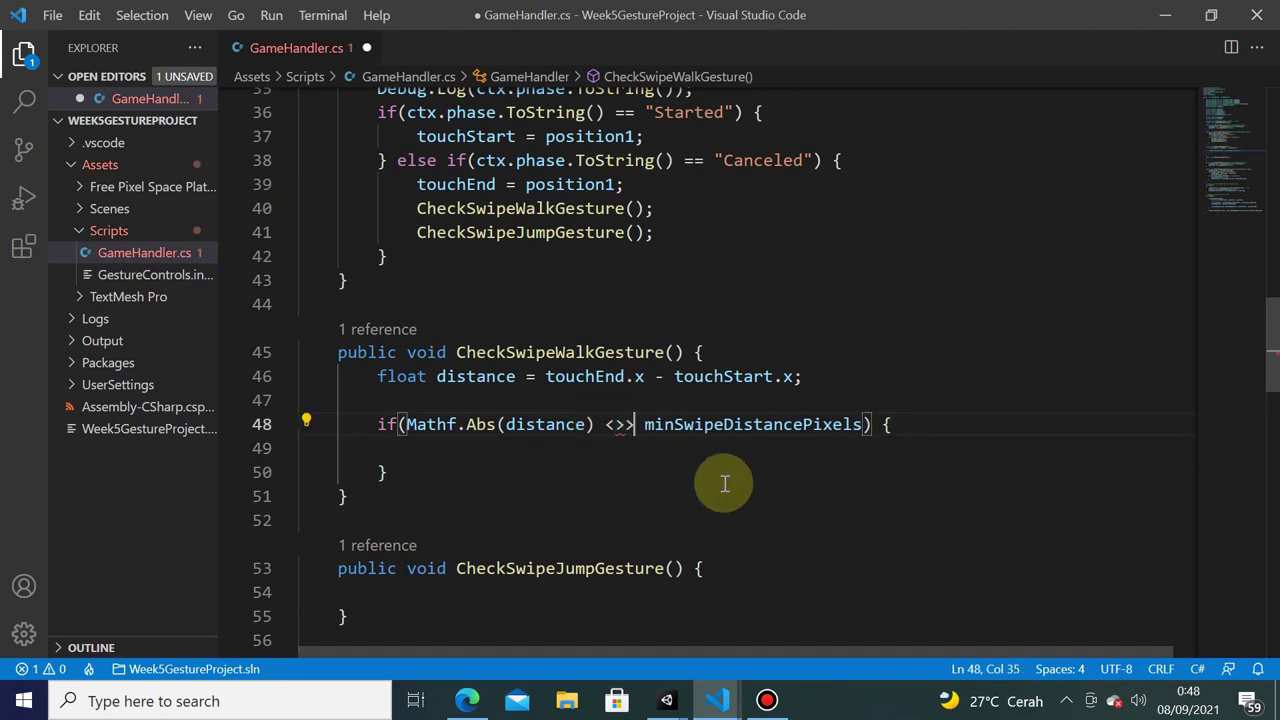
key(BackSpace)
key(Delete)
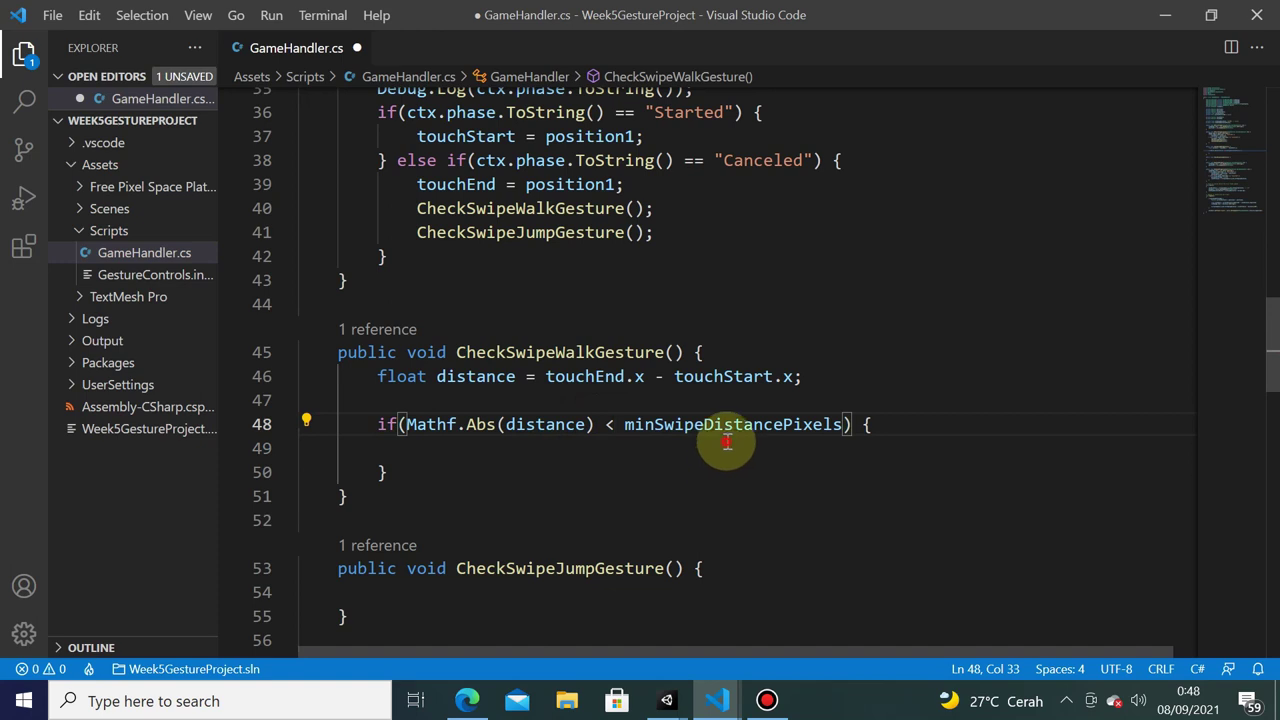
- Put return; inside the guard and leave a blank line below the block
key(Down)
key(Down)
key(Home)
key(Tab)
key(Up)
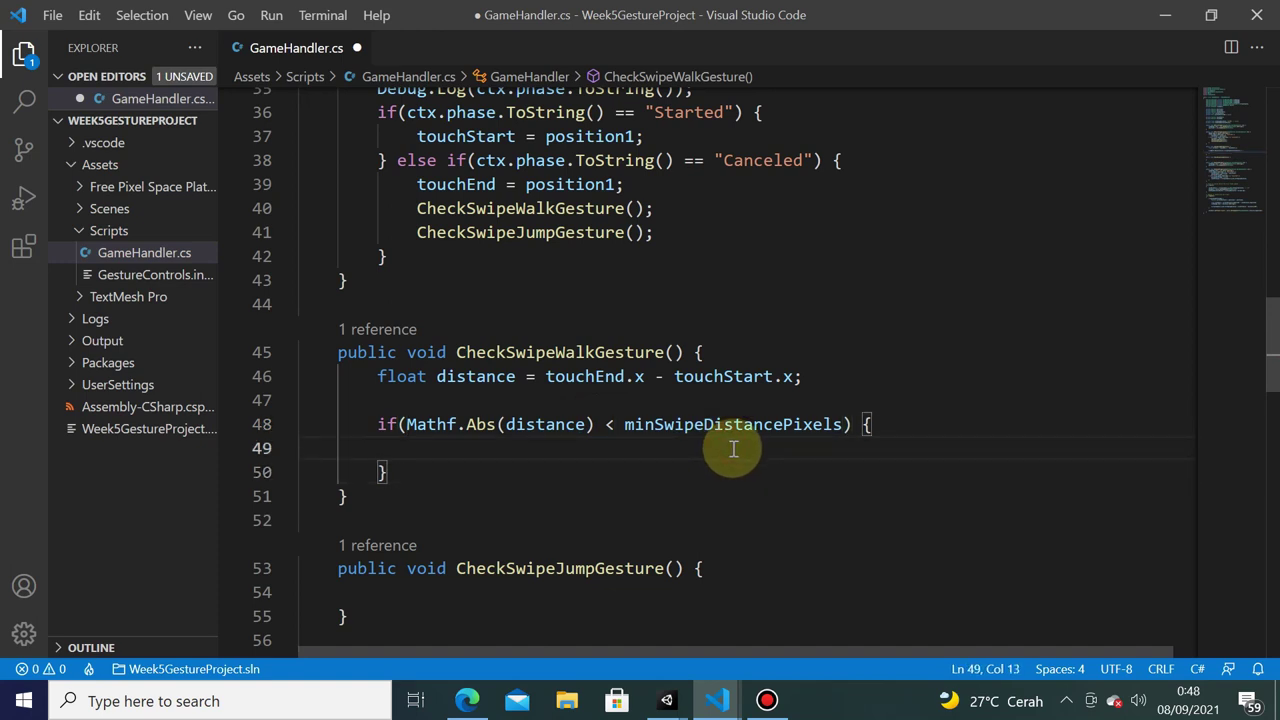
text(return;)
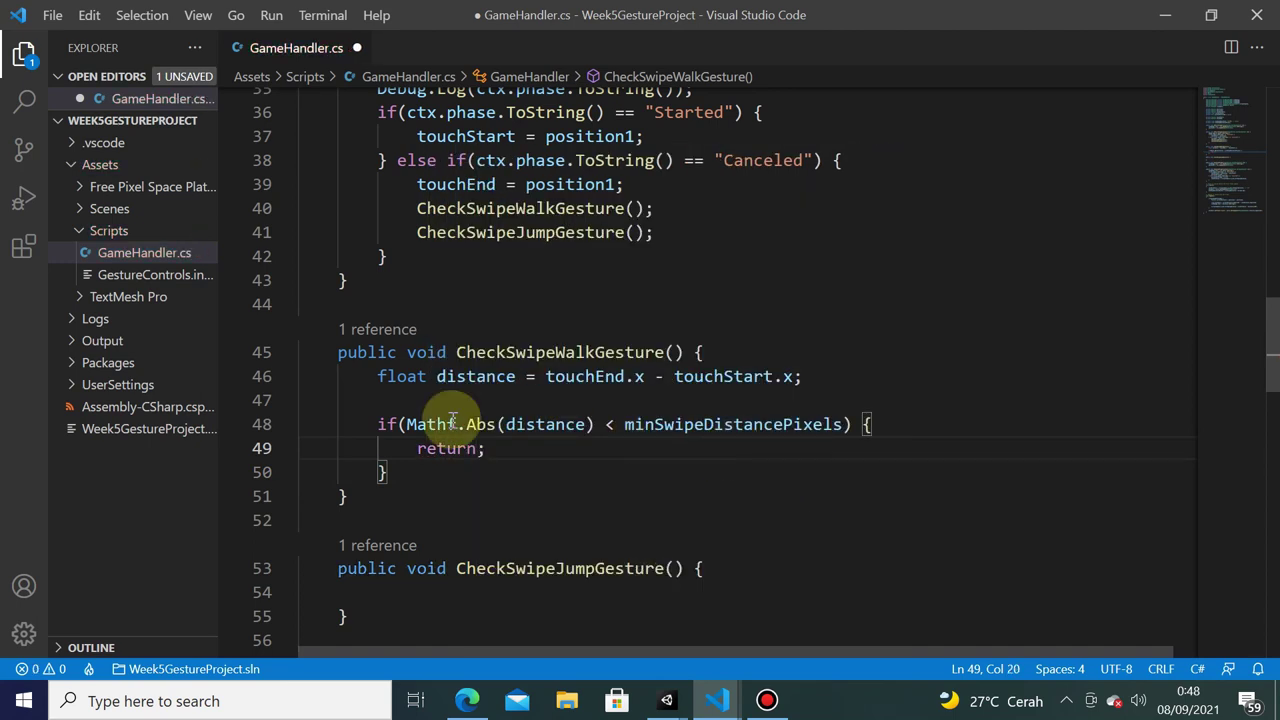
click(397, 476)
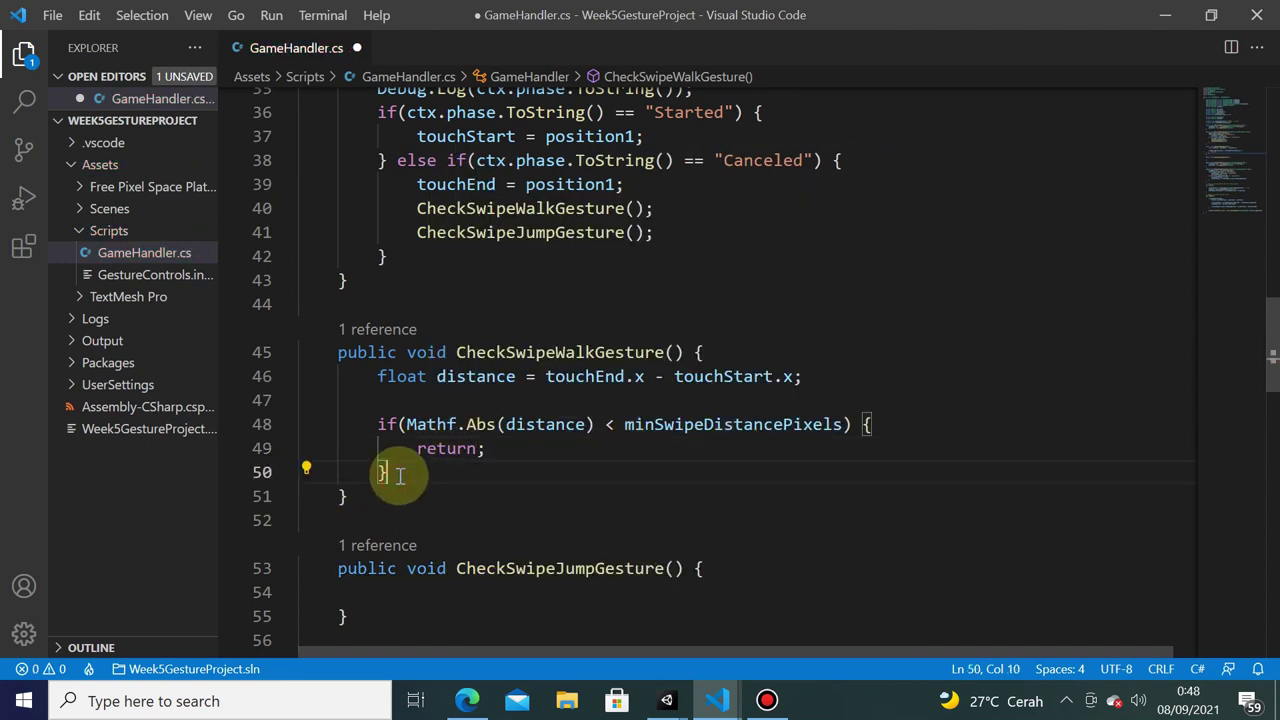
key(Return)
key(Return)
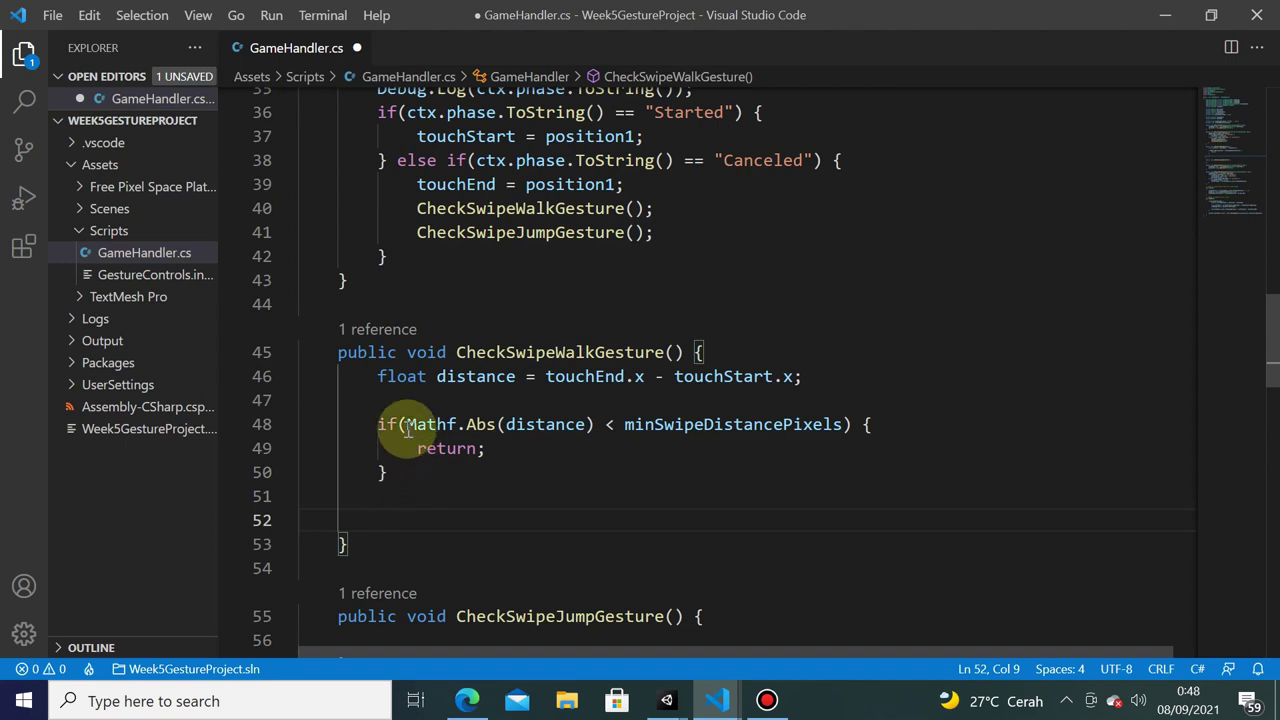
drag(366, 404, 442, 476)
click(423, 516)
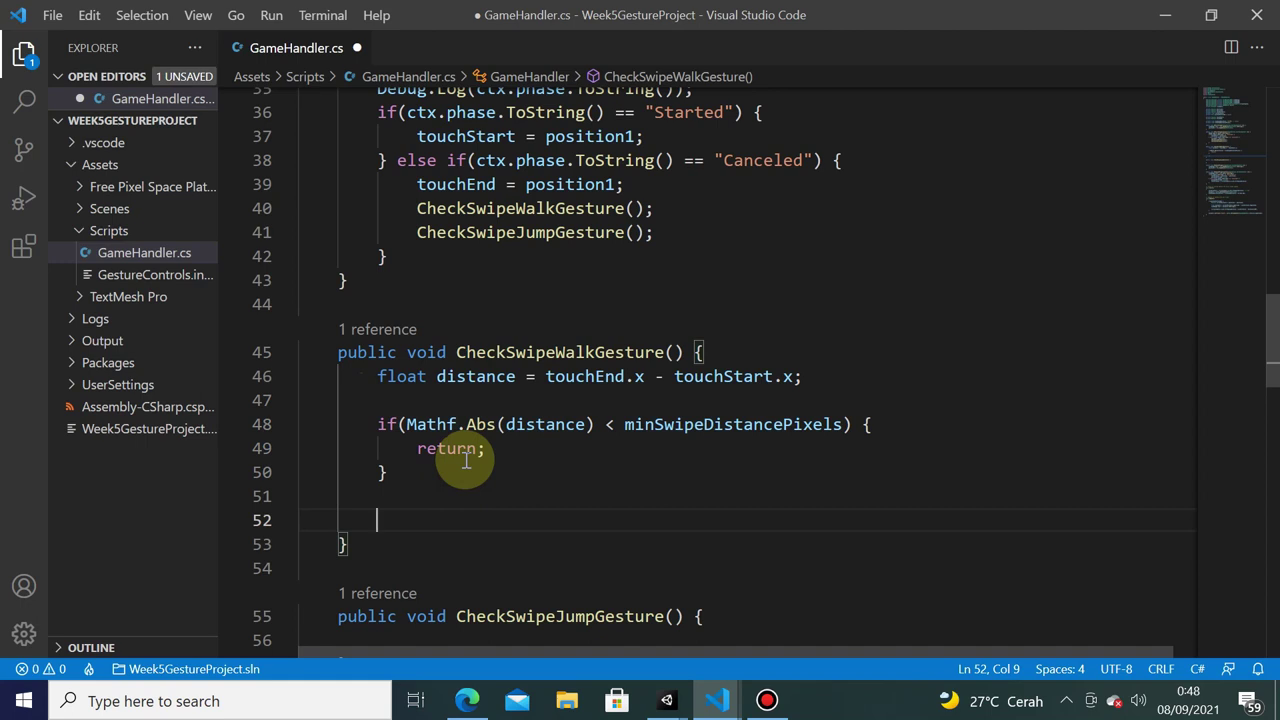
key(shift+F12)
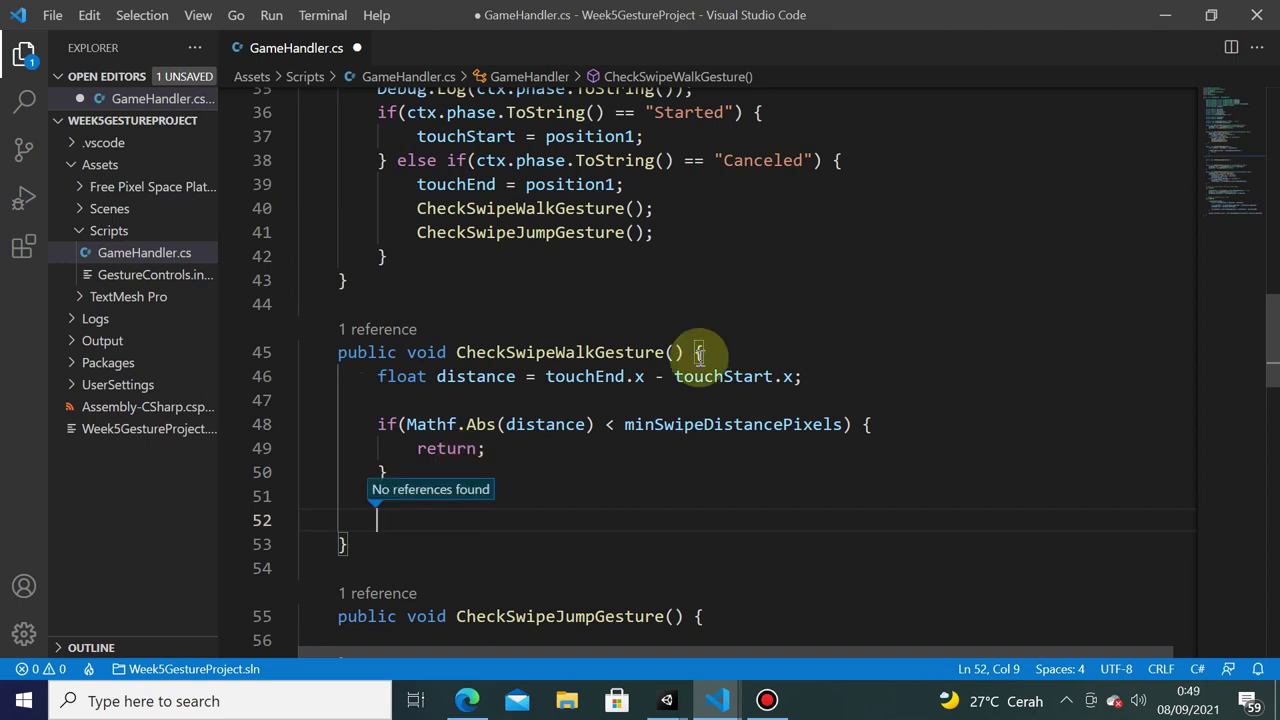
scroll(680, 362, down, 1)
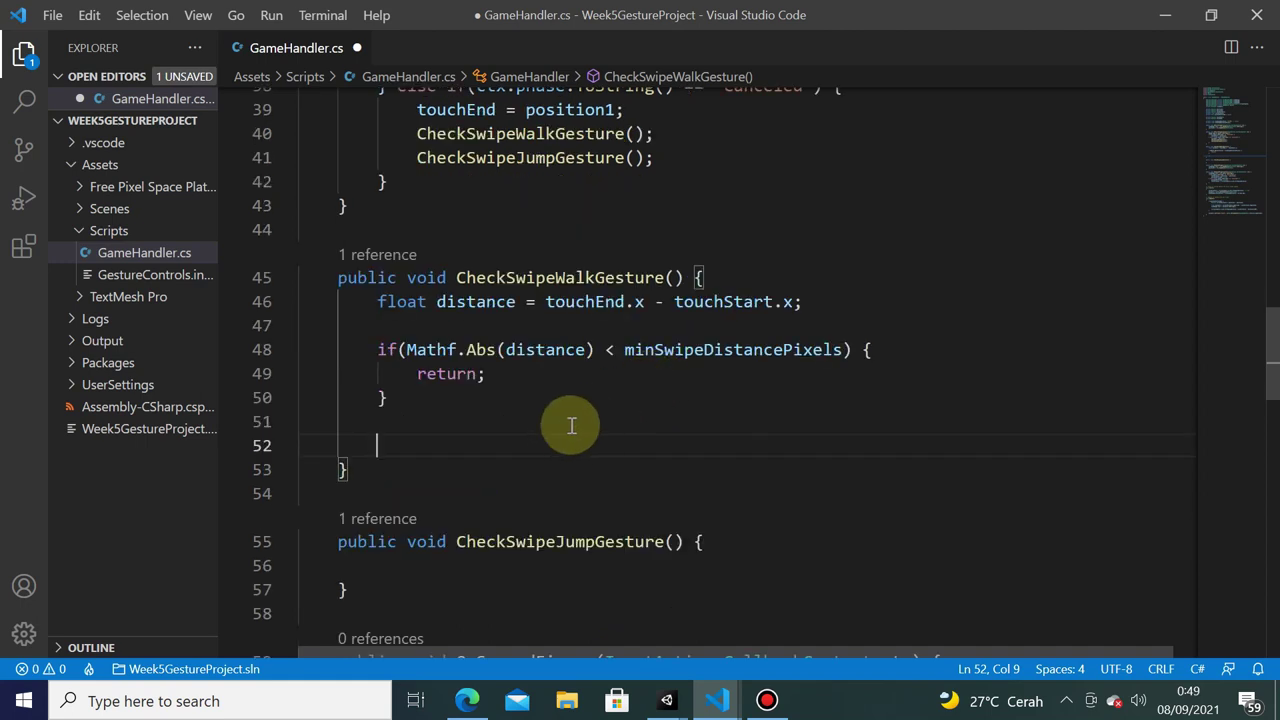
- Add an empty if(distance < 0) branch and an empty else branch below the guard
text(if(distance)
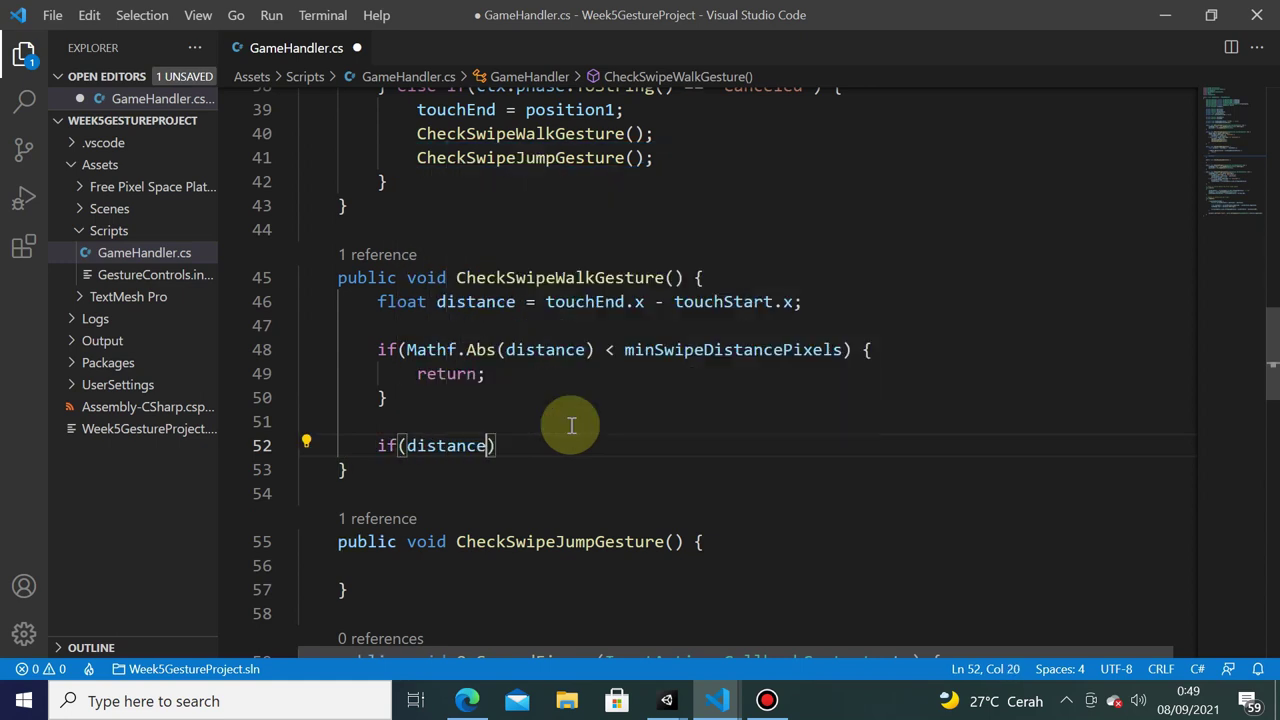
text( <)
text({)
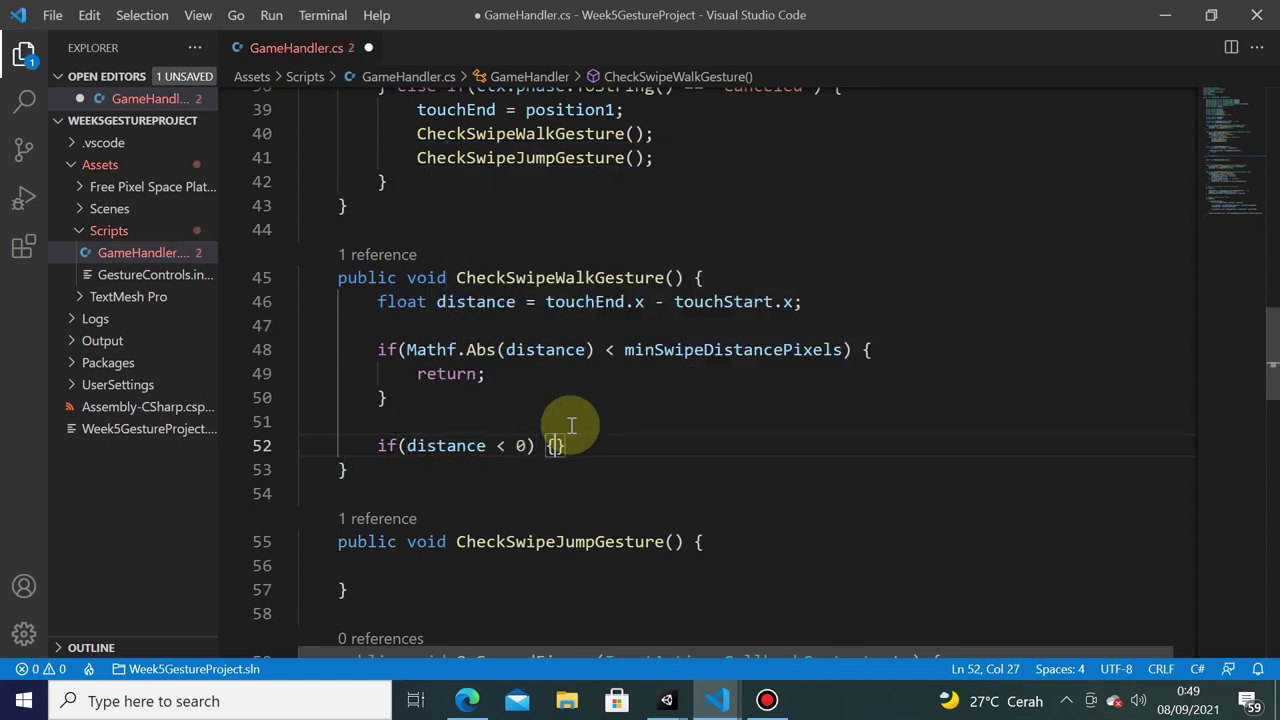
key(Return)
key(Down)
text(else {)
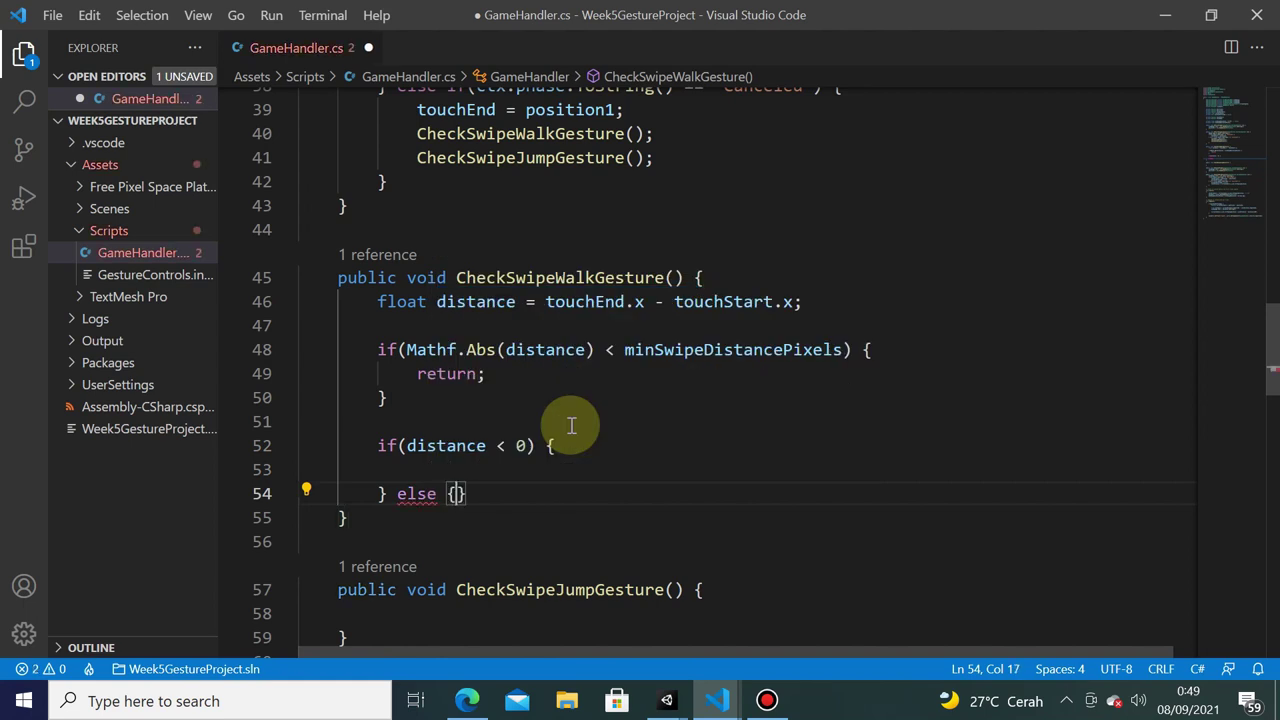
key(Return)
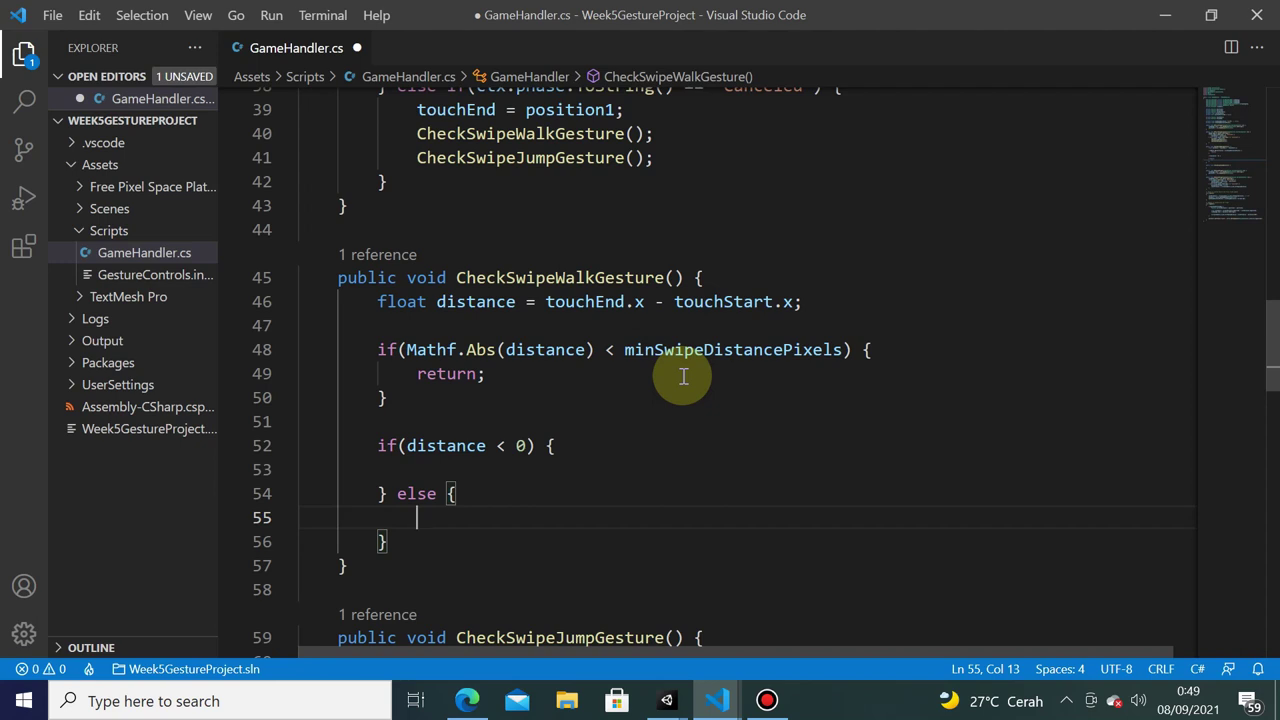
click(681, 456)
click(685, 470)
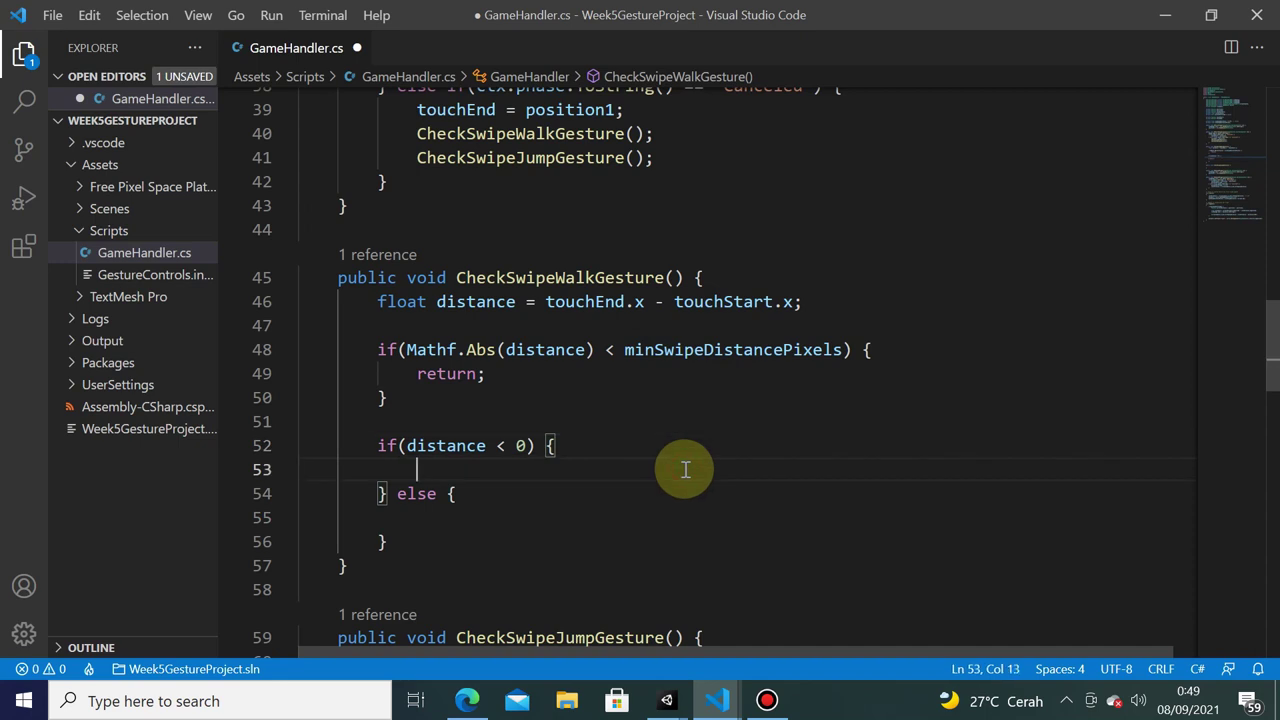
- Start astro.GetComponent in the distance < 0 branch and check its existing usage on line 99
text(astro.Ge)
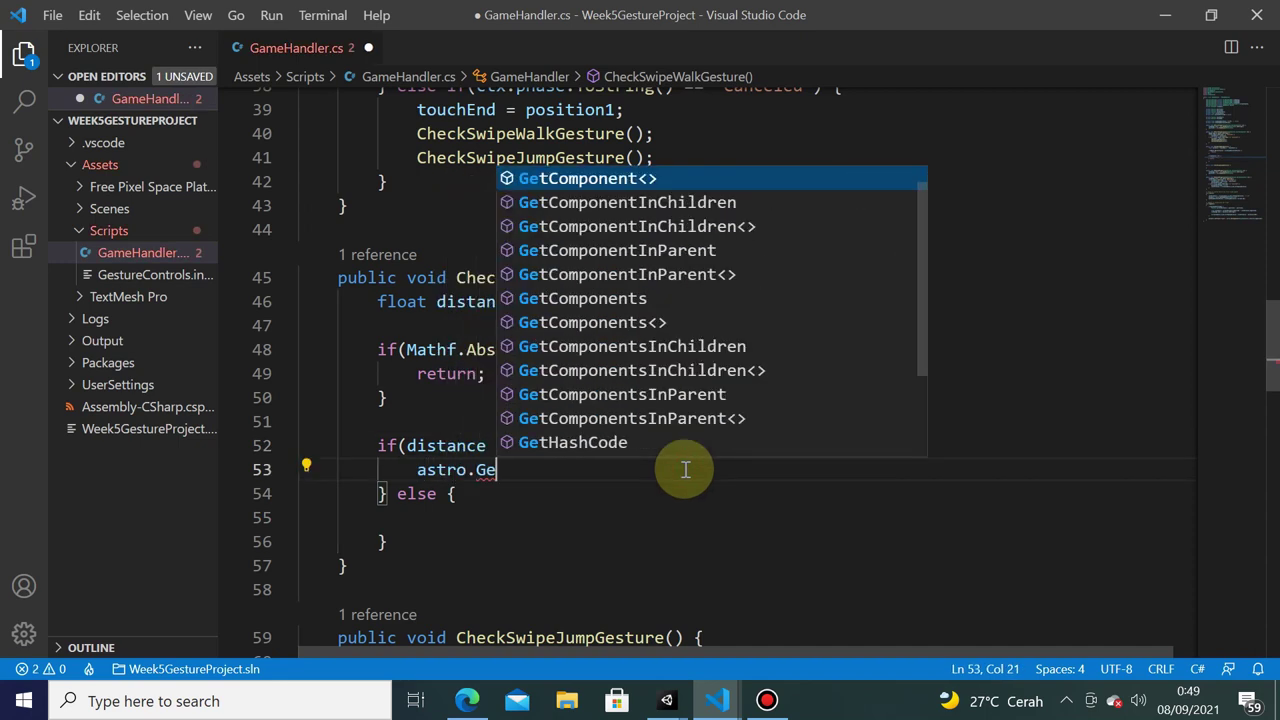
text(tCo)
key(Return)
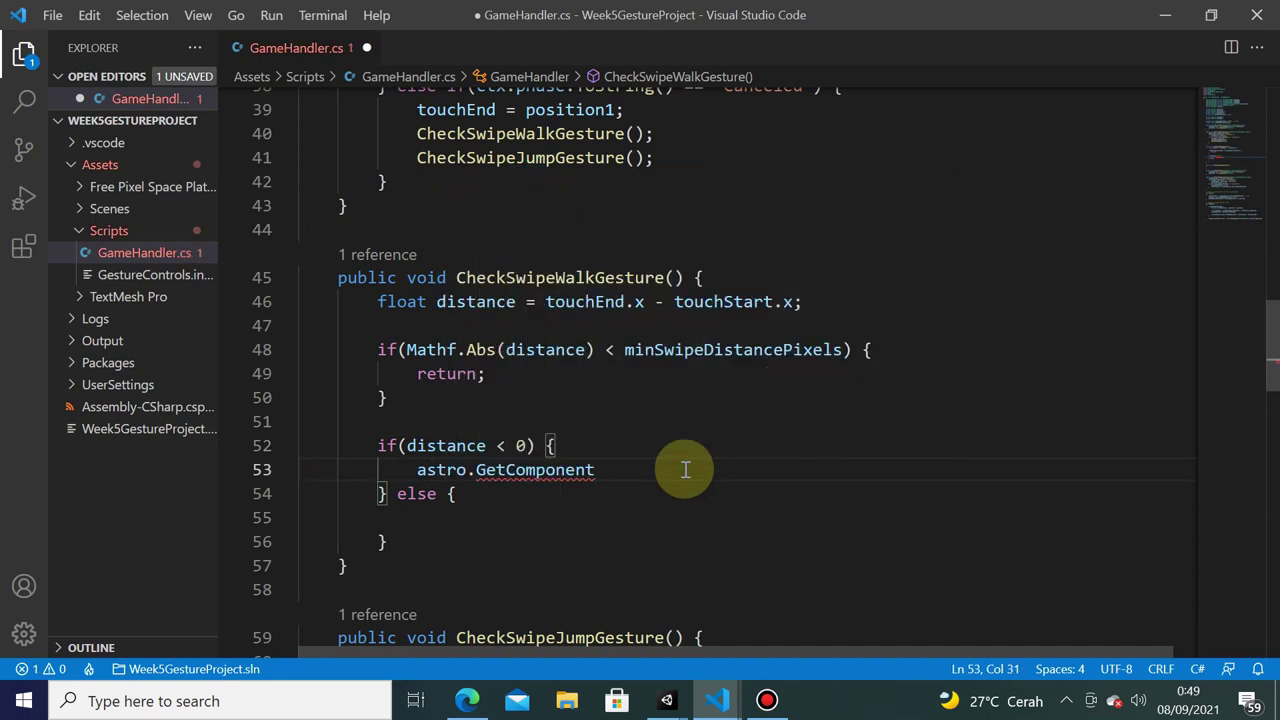
key(shift+F12)
key(Down)
key(Down)
key(Return)
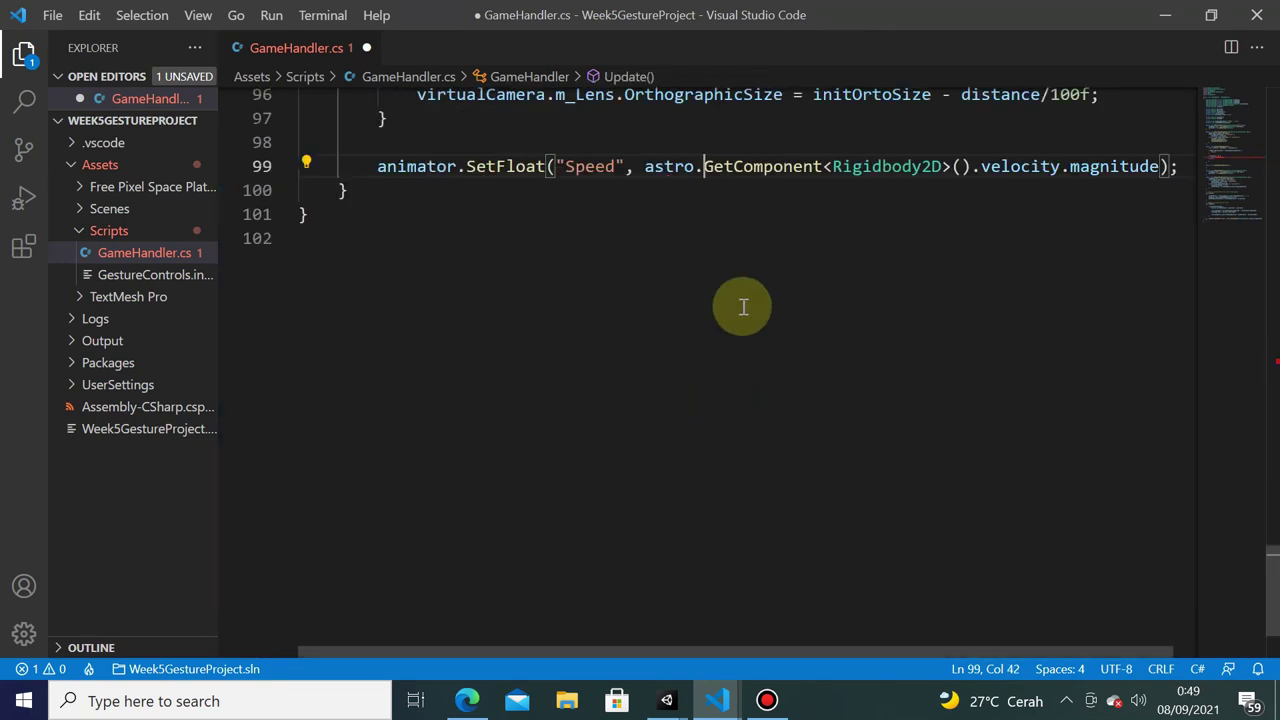
scroll(680, 283, up, 3)
scroll(690, 300, up, 4)
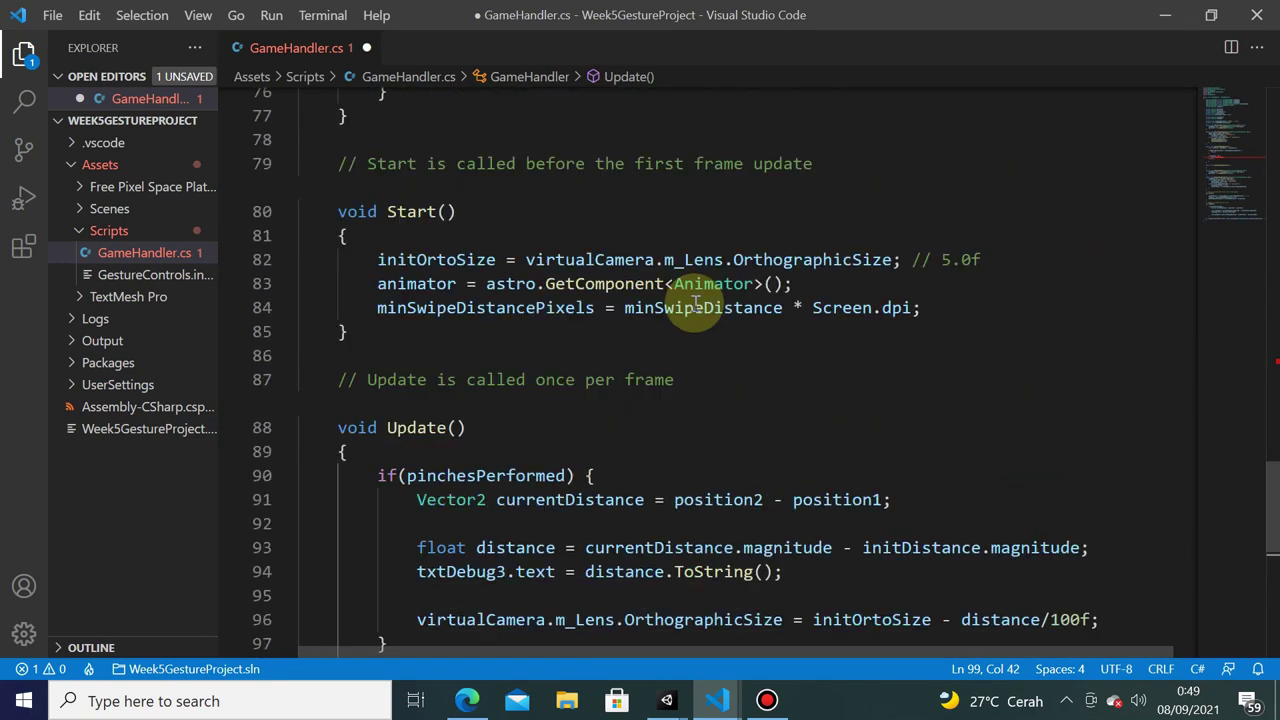
click(656, 347)
scroll(656, 347, up, 4)
scroll(661, 427, down, 1)
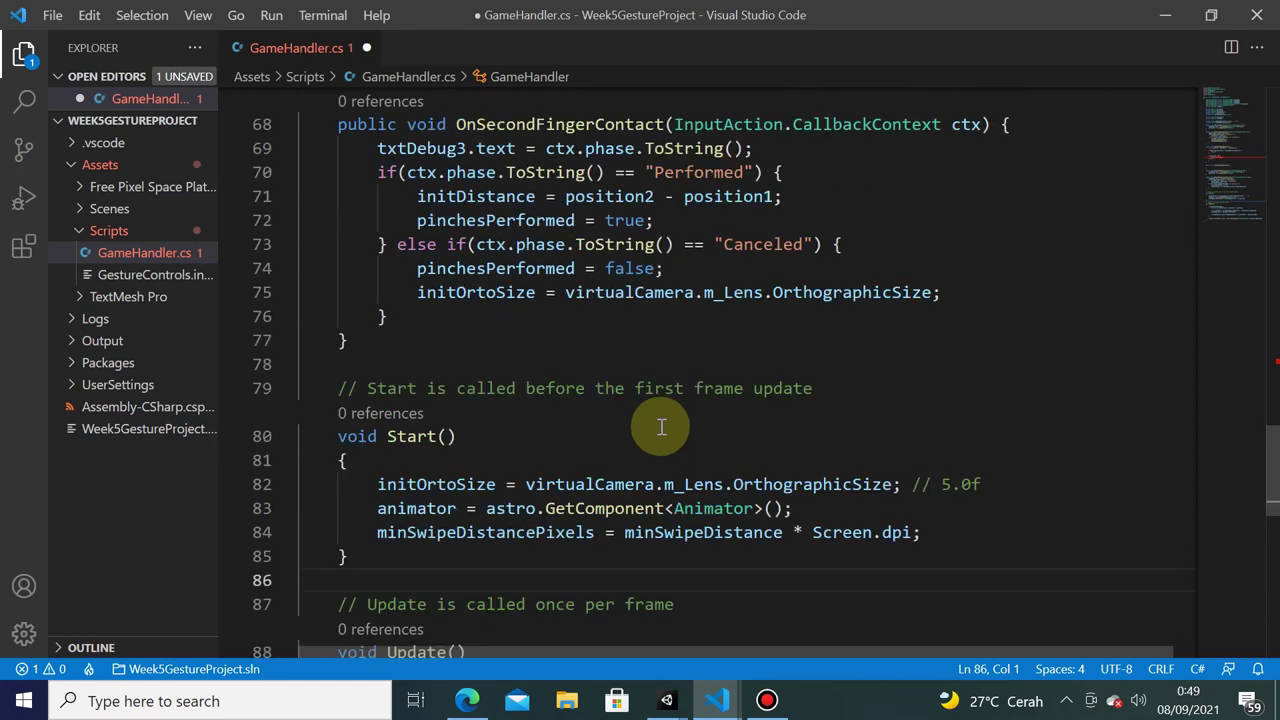
scroll(663, 420, up, 4)
scroll(663, 420, up, 4)
scroll(657, 360, up, 3)
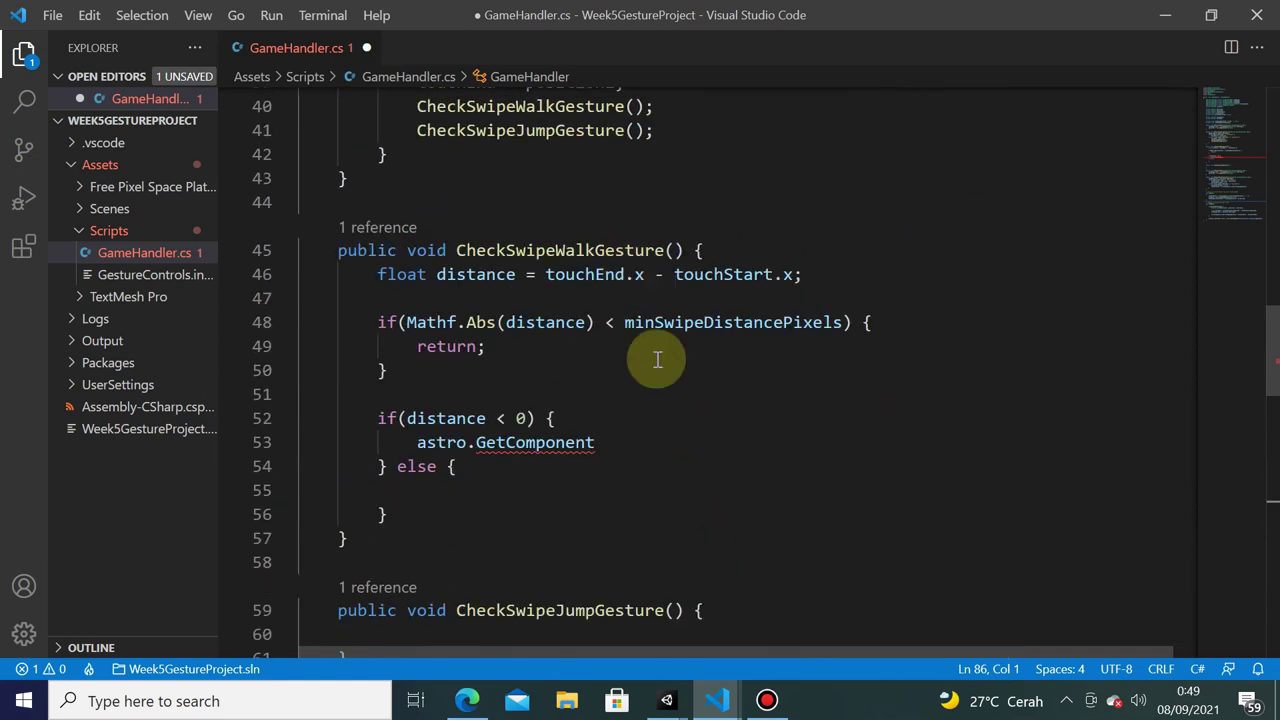
- Complete astro.GetComponent<Rigidbody2D>().AddForce(Vector2.left * 150.0f); and save the script
click(640, 438)
text(<)
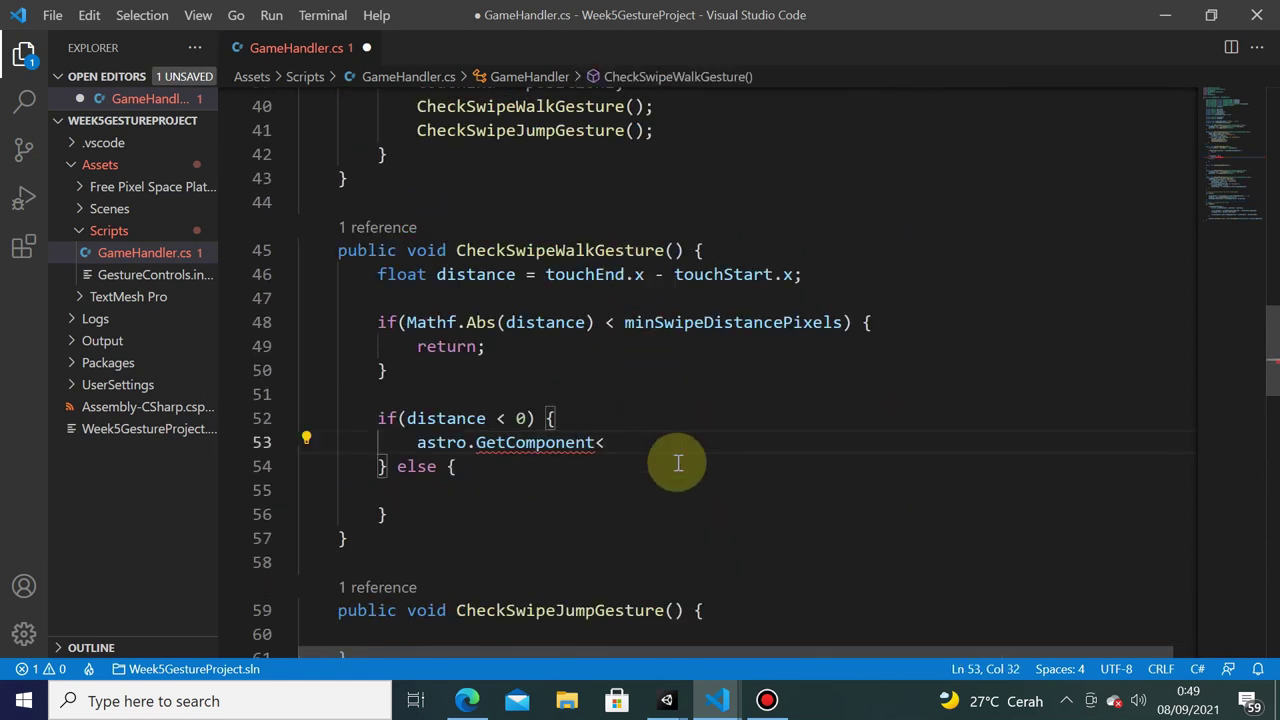
text(Rgi)
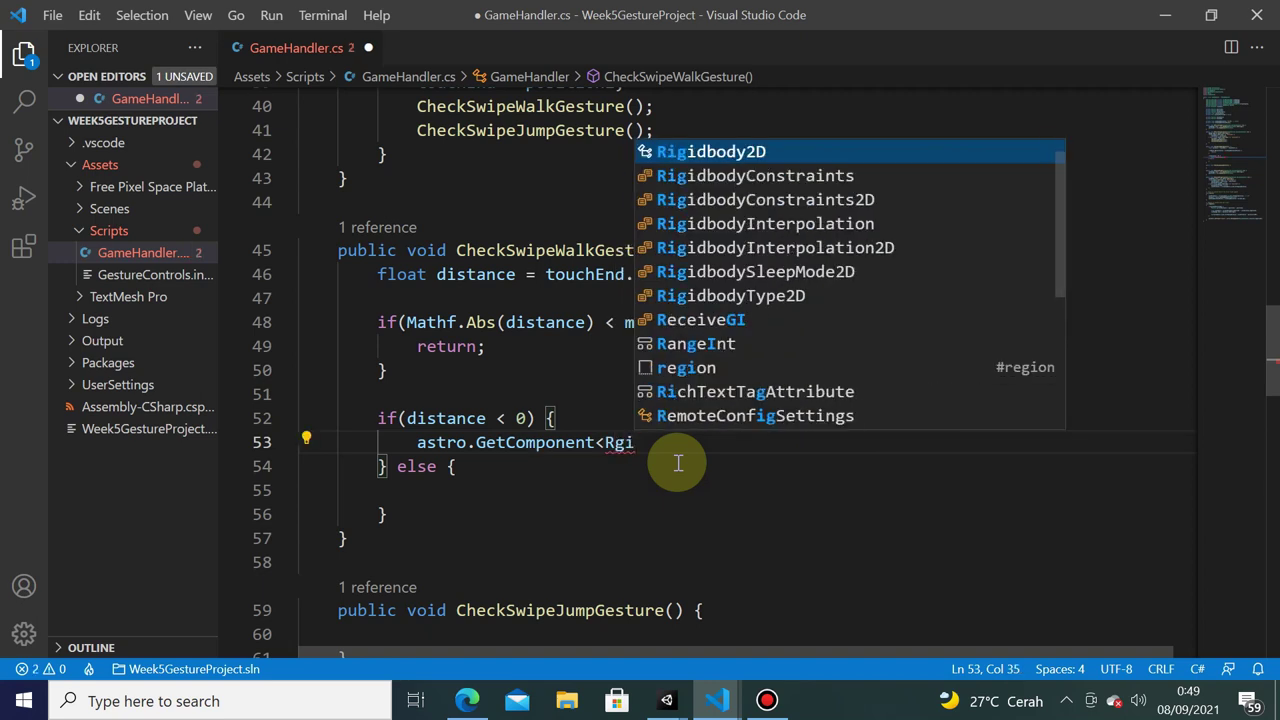
key(Tab)
text(>())
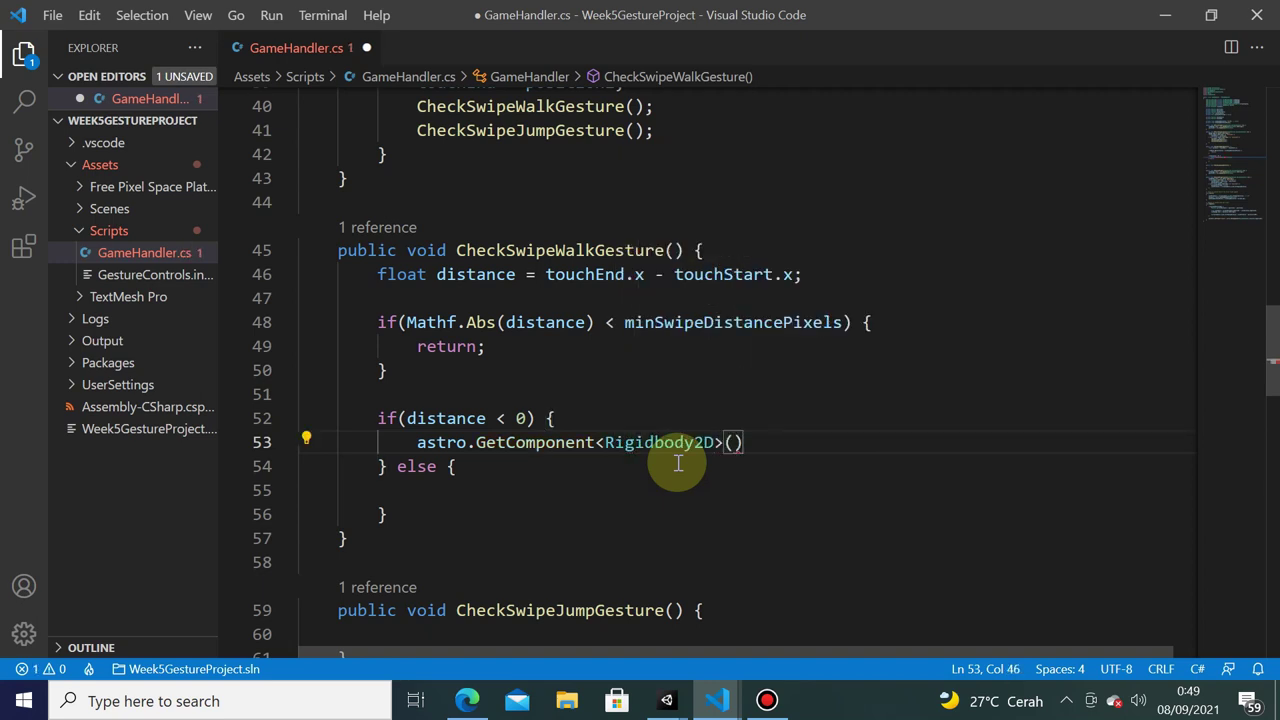
text(.AddF)
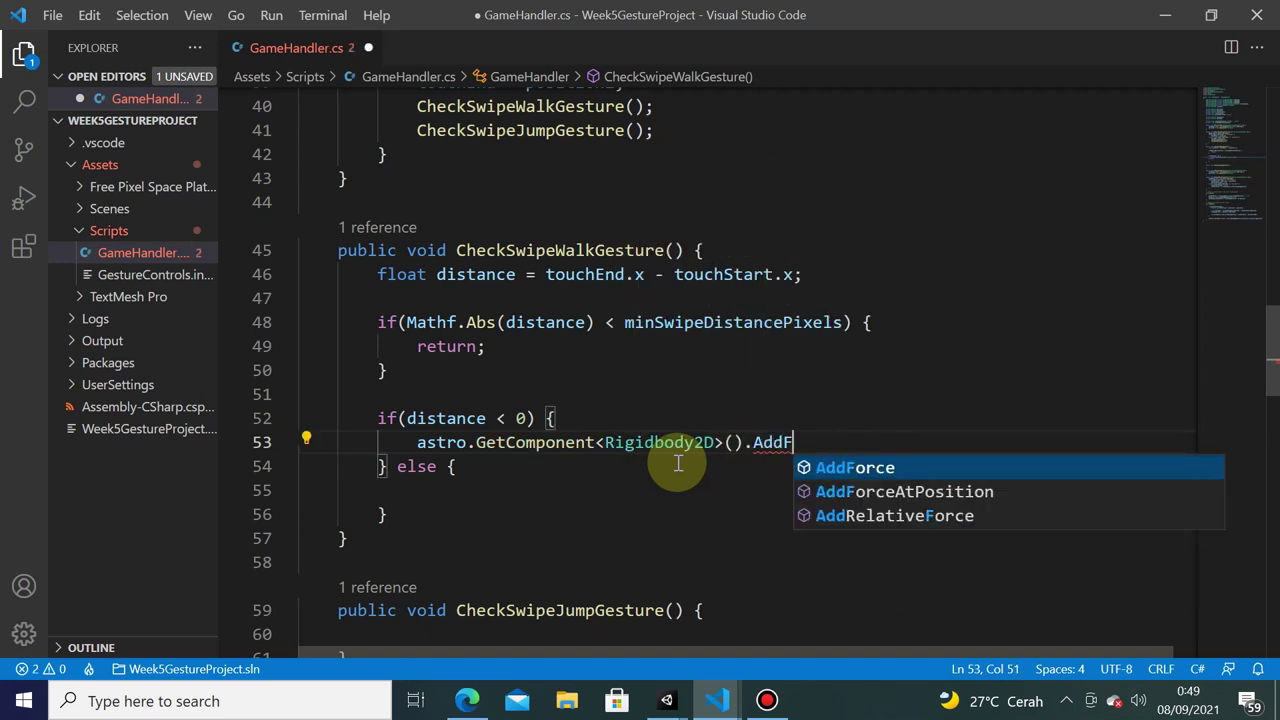
key(Tab)
text((Vec)
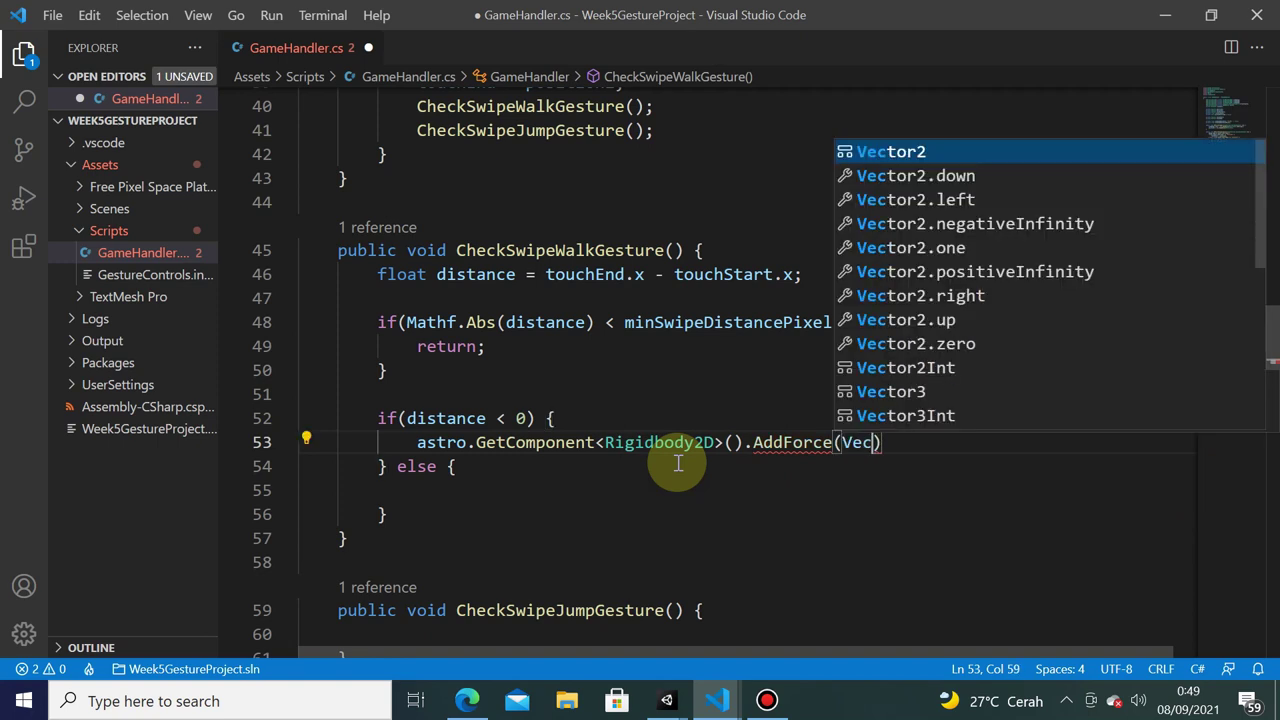
text(tor2.L)
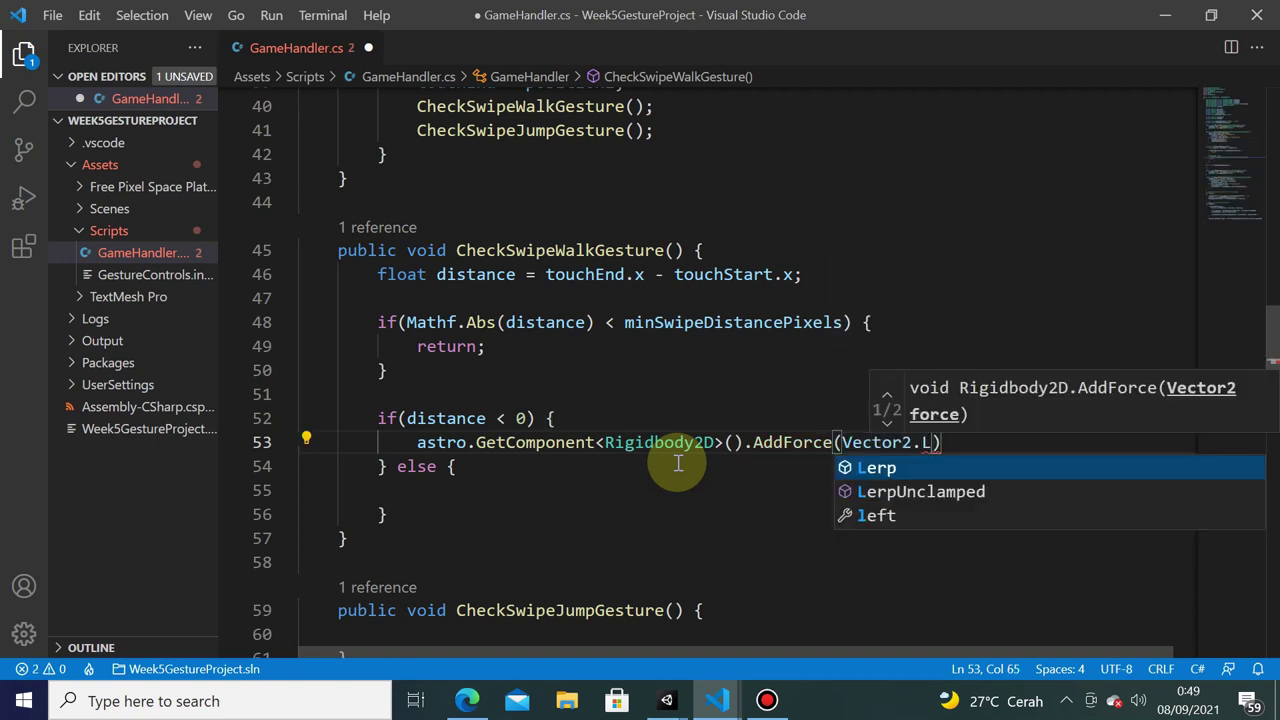
key(Down)
key(Down)
key(Tab)
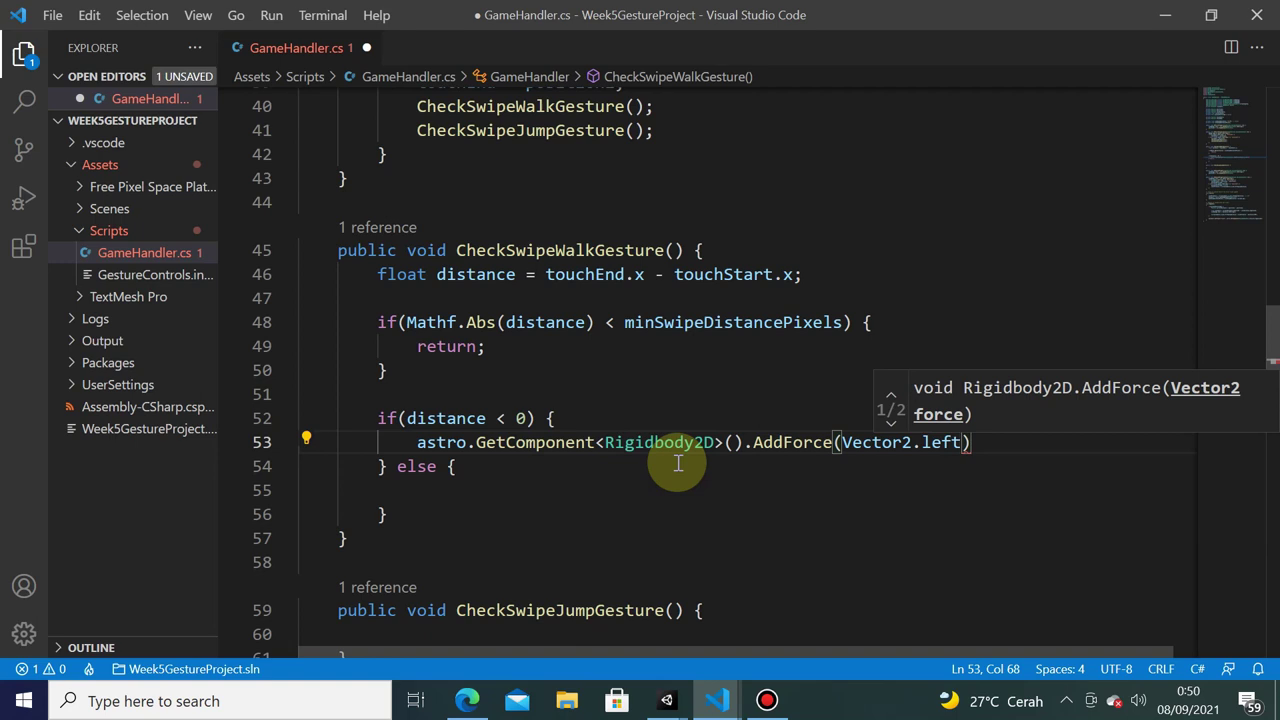
text(* )
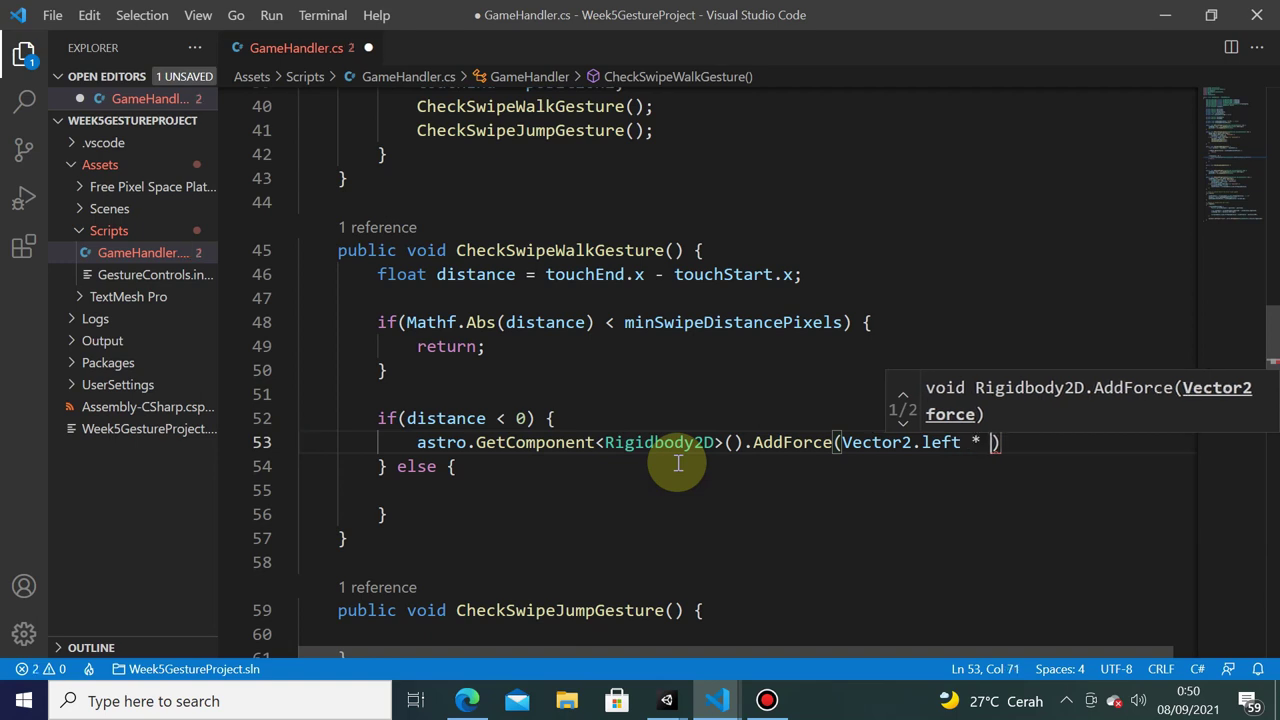
text(150.0f)
key(End)
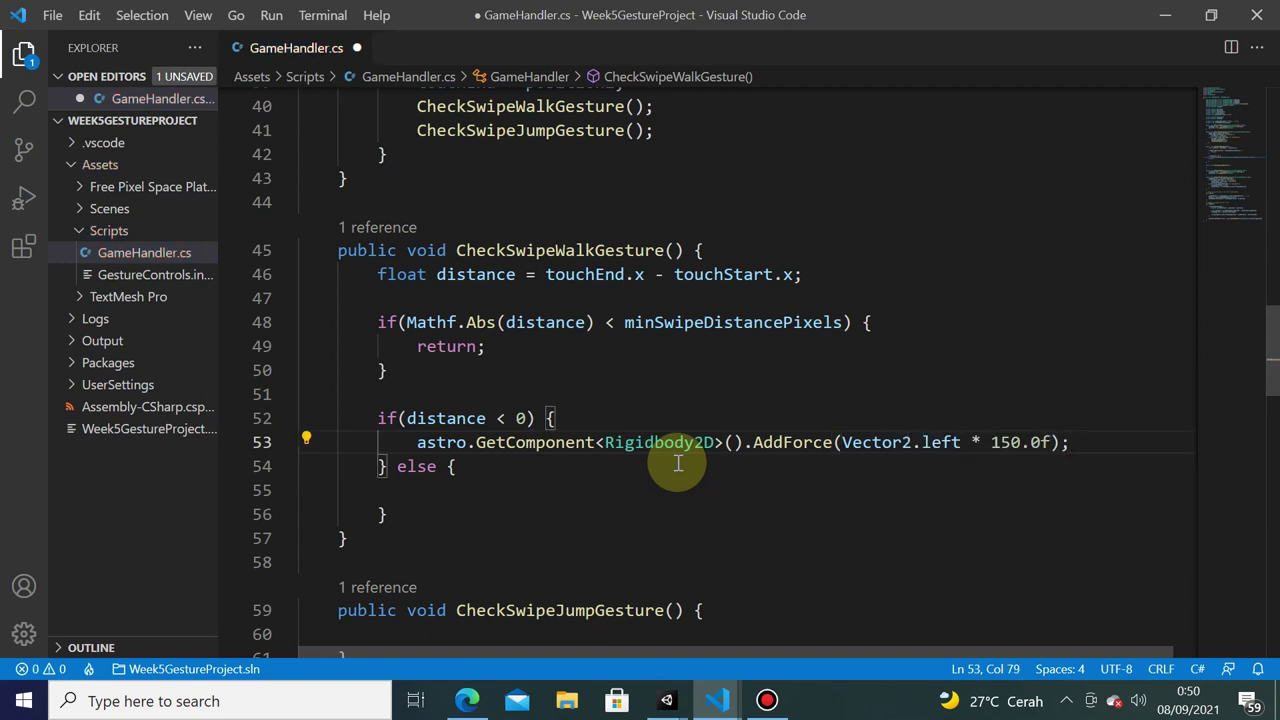
key(Return)
key(ctrl+s)
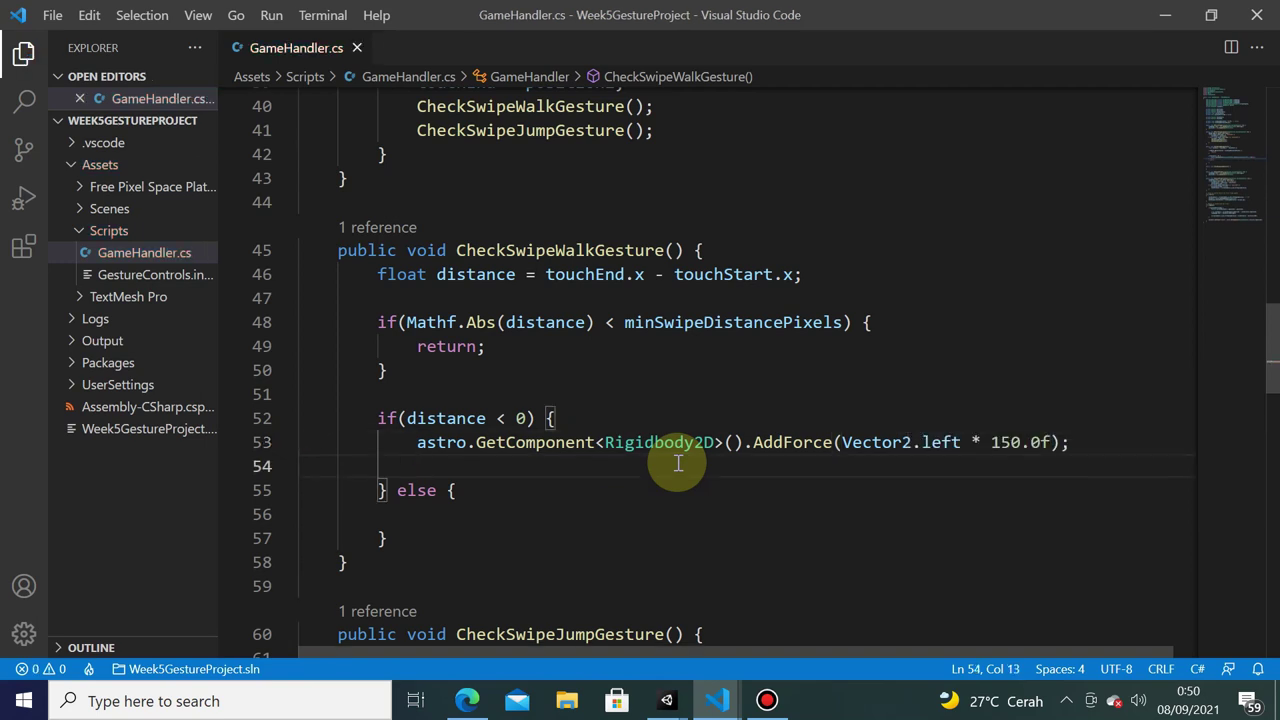
key(Up)
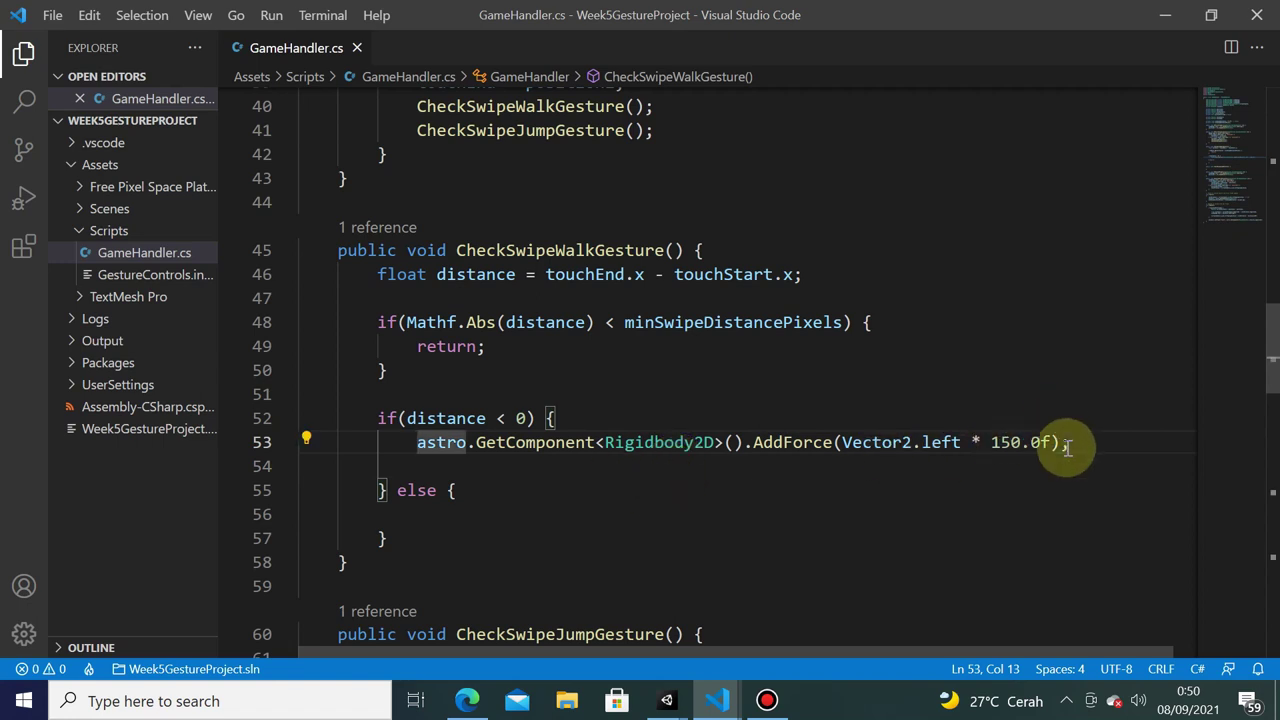
- Copy the left-force statement into the else branch, change it to Vector2.right, and save
shift+click(1070, 443)
key(ctrl+c)
click(514, 516)
key(ctrl+v)
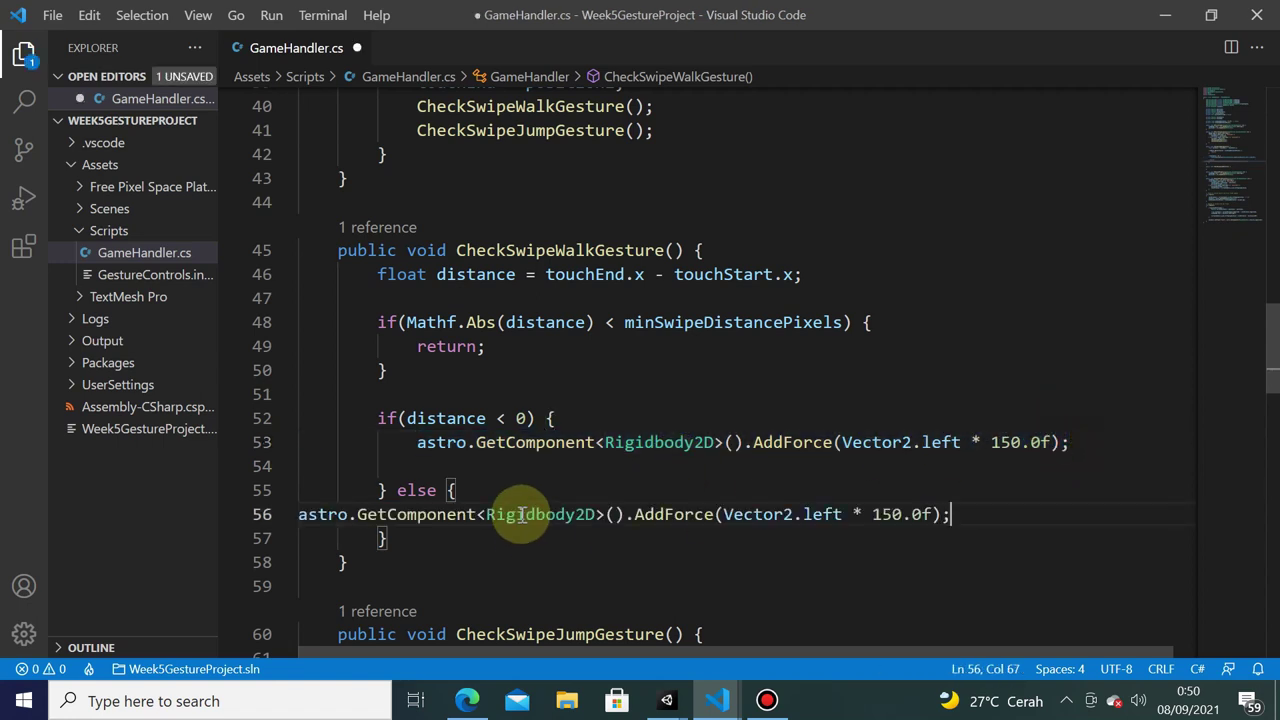
click(299, 512)
key(Tab)
key(Tab)
key(Tab)
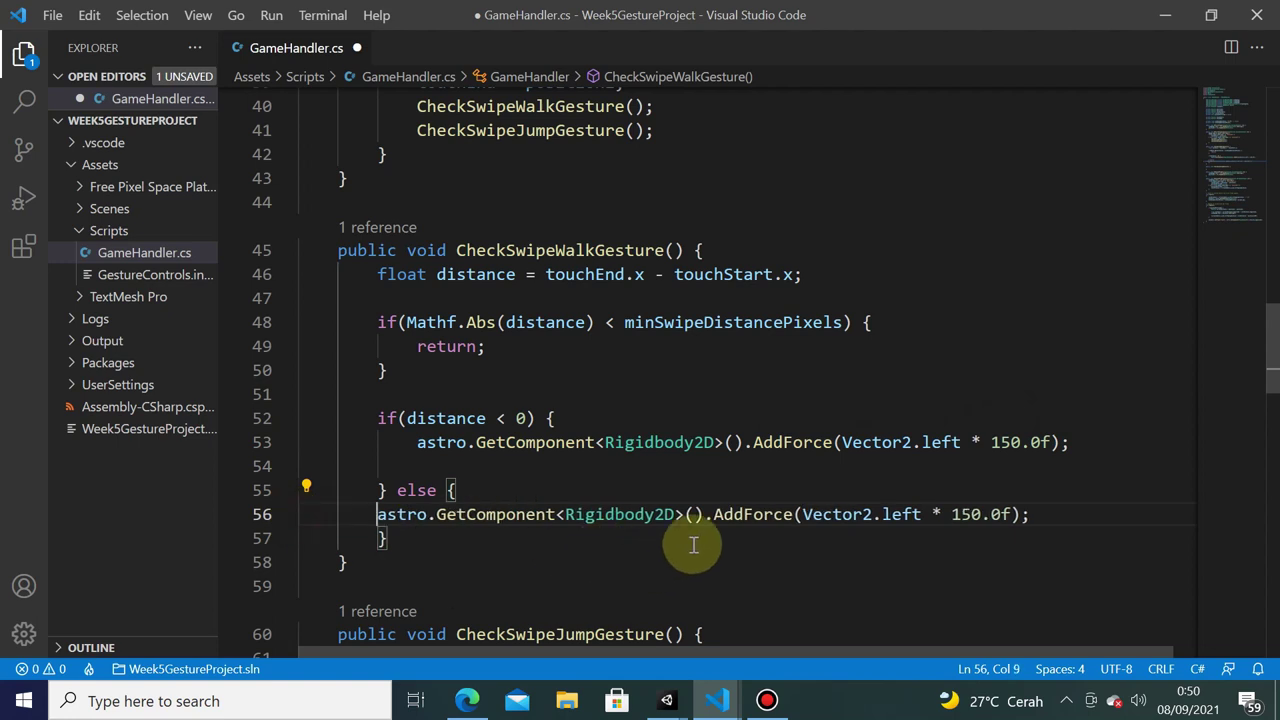
double_click(930, 514)
text(r)
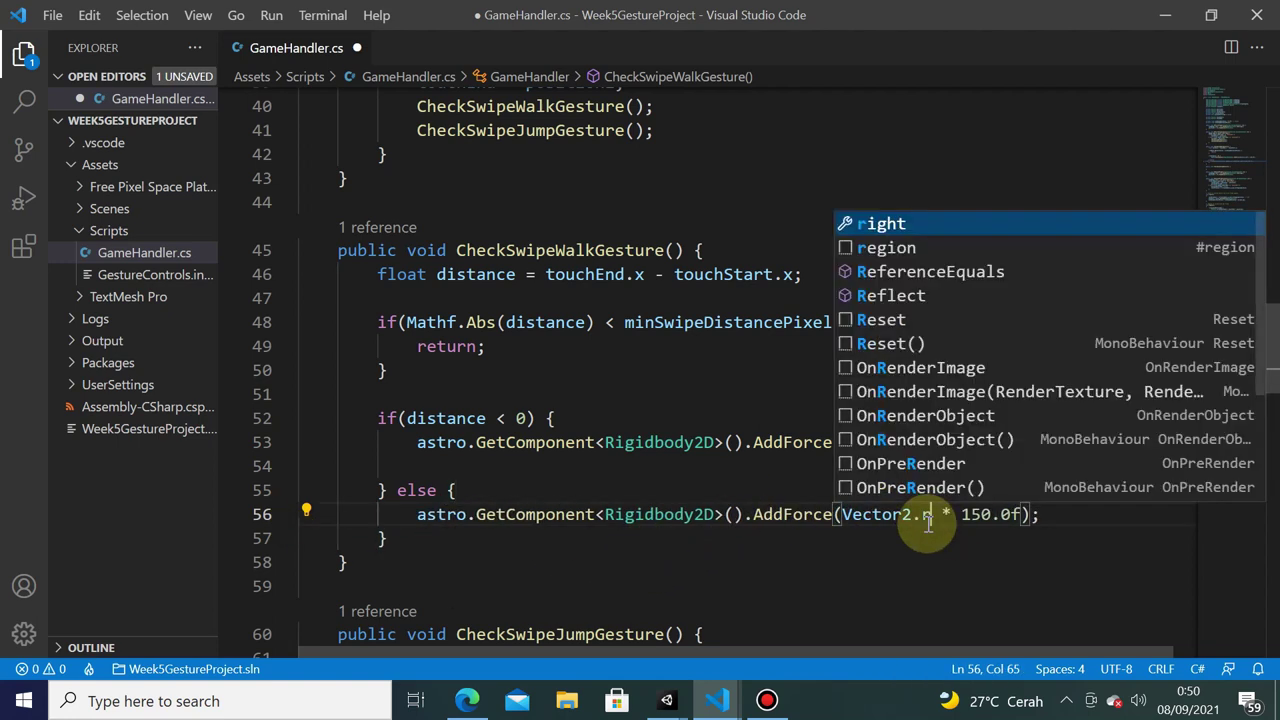
text(i)
key(Return)
key(ctrl+s)
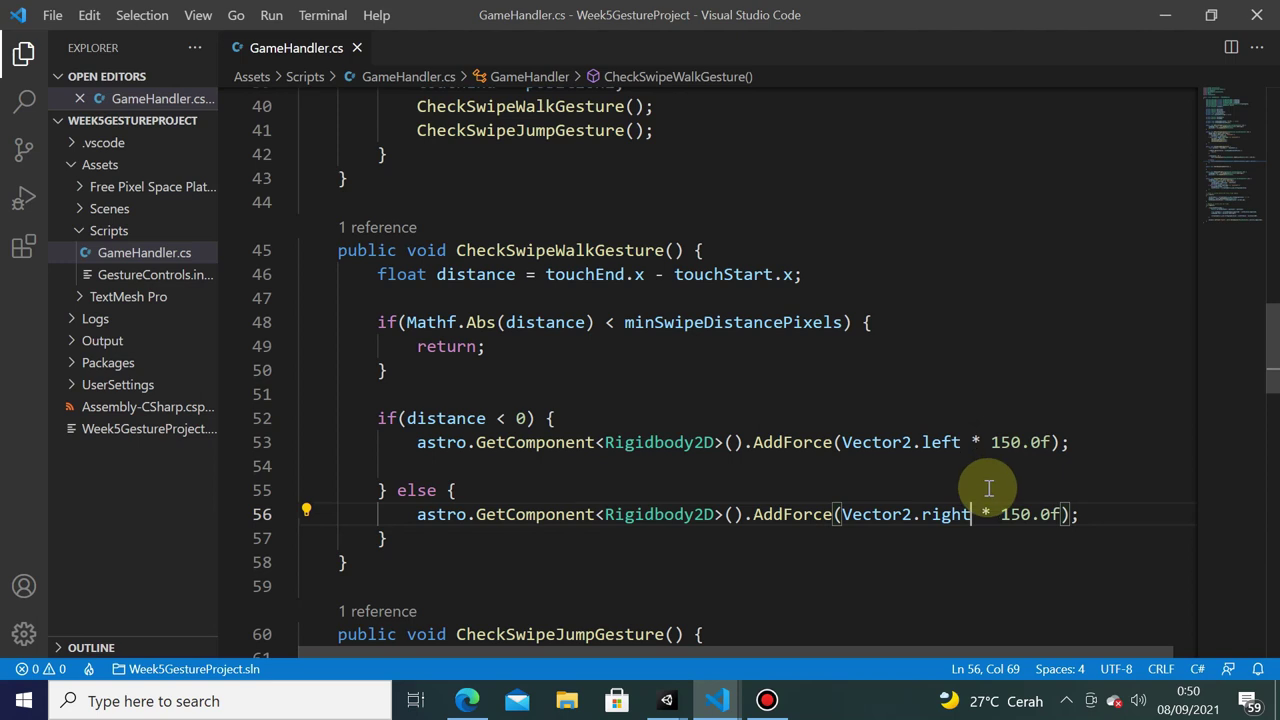
click(1068, 442)
- Add animator.SetFloat("Speed", 1.0f); after the AddForce line in both branches and save
key(Return)
text(animator)
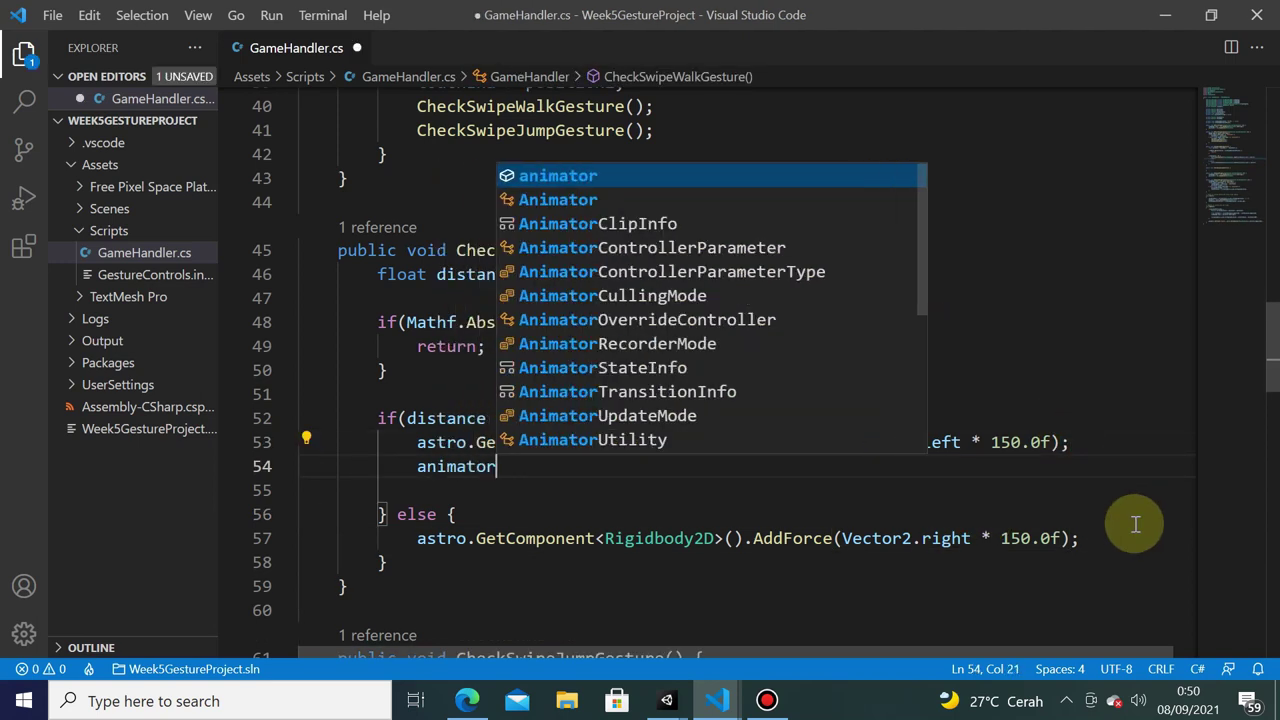
text(.S)
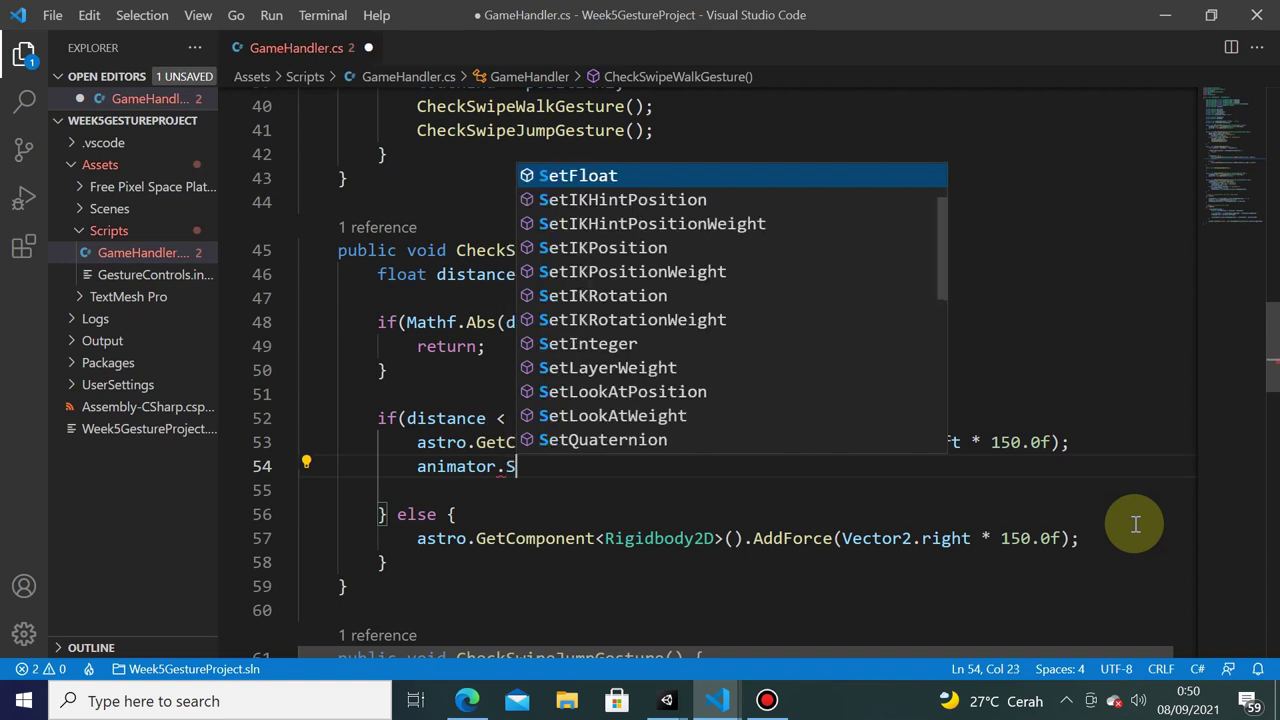
text(etFl)
key(Tab)
text(()
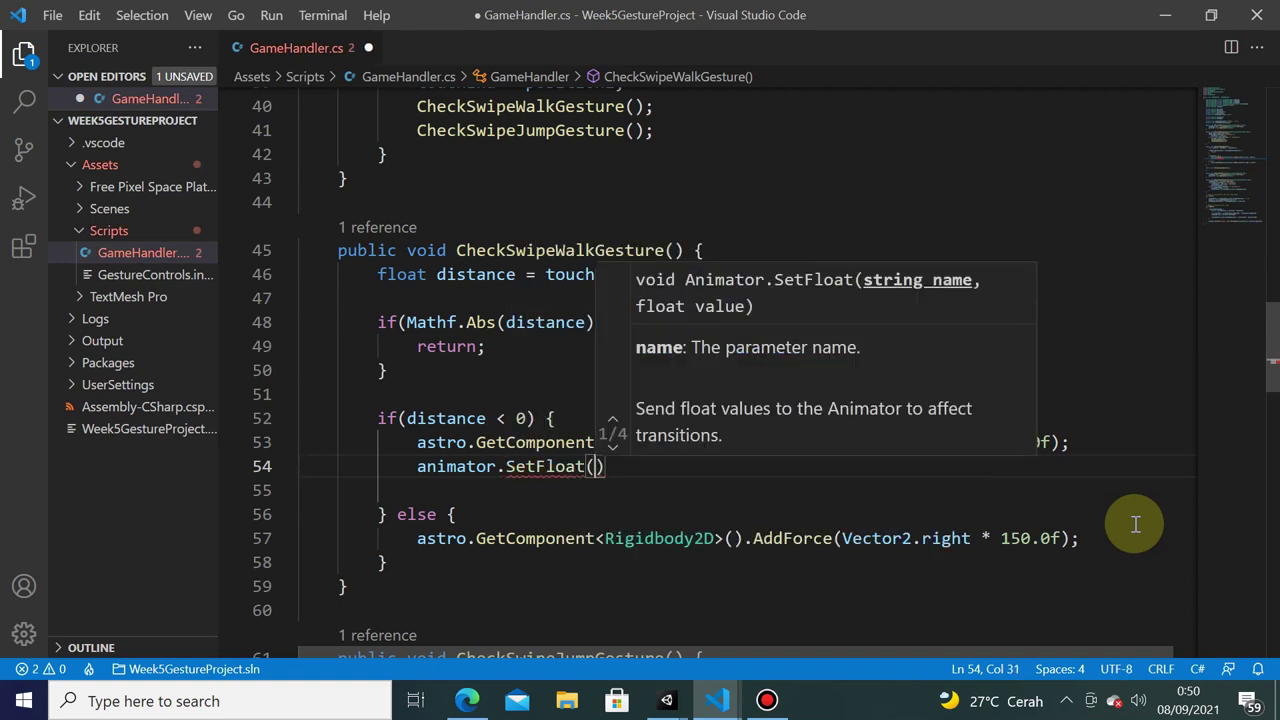
text("Speed", 1)
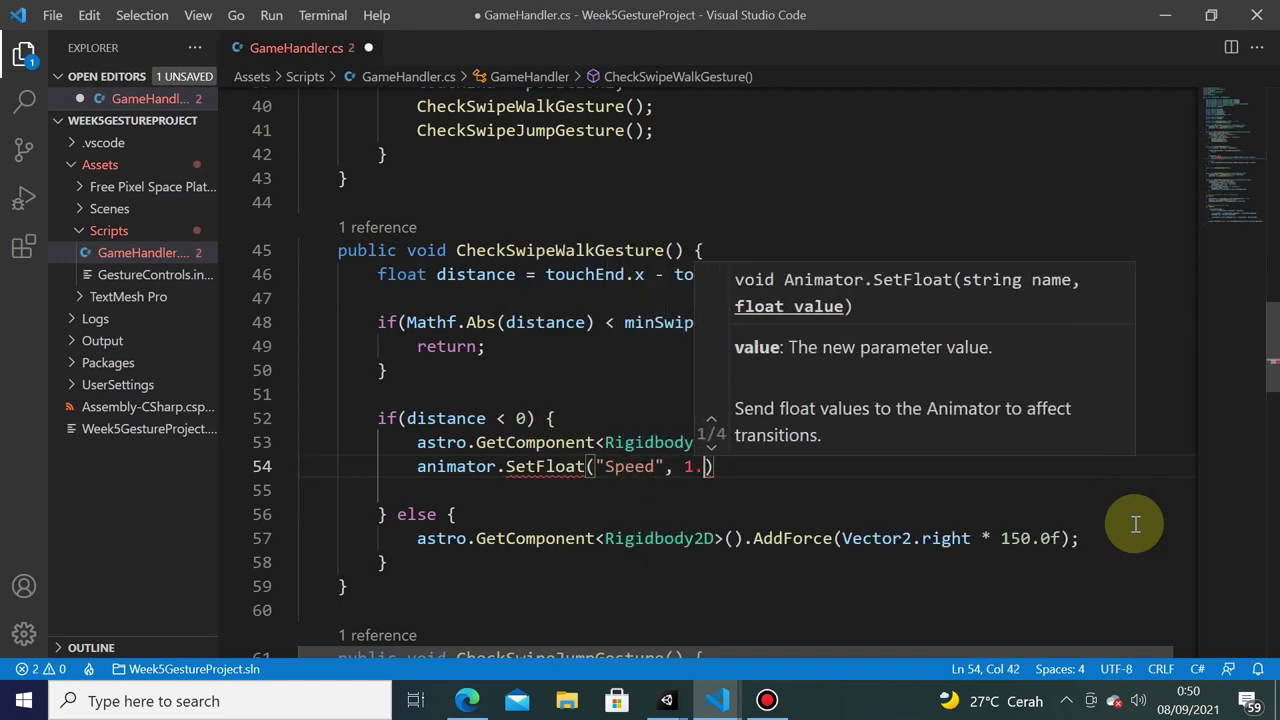
text(.0f);)
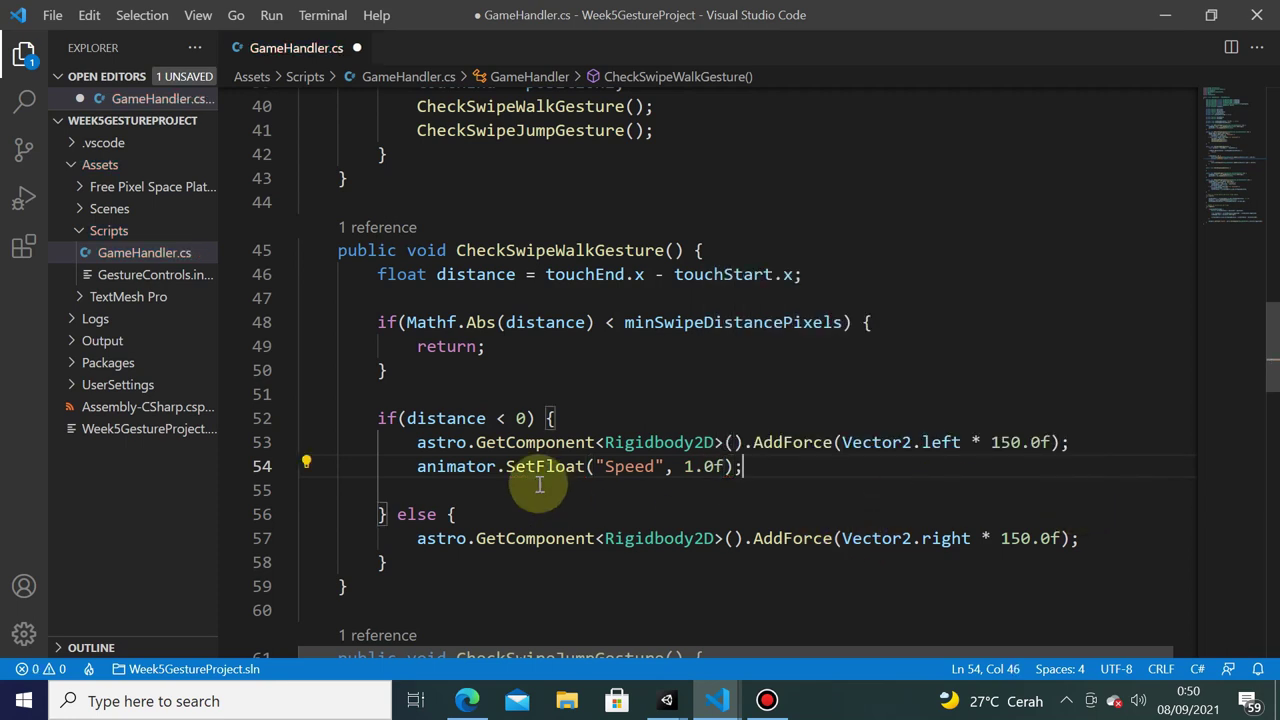
shift+click(416, 466)
key(ctrl+c)
click(1080, 536)
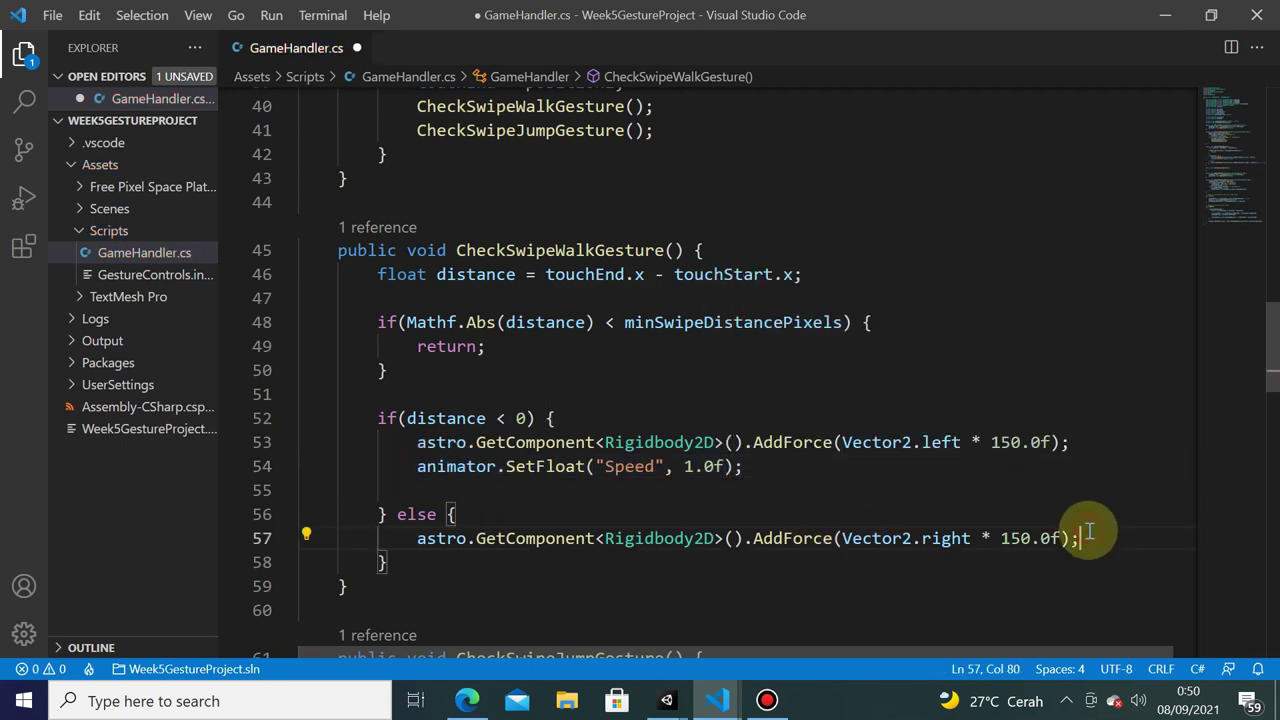
key(Return)
key(ctrl+v)
key(ctrl+s)
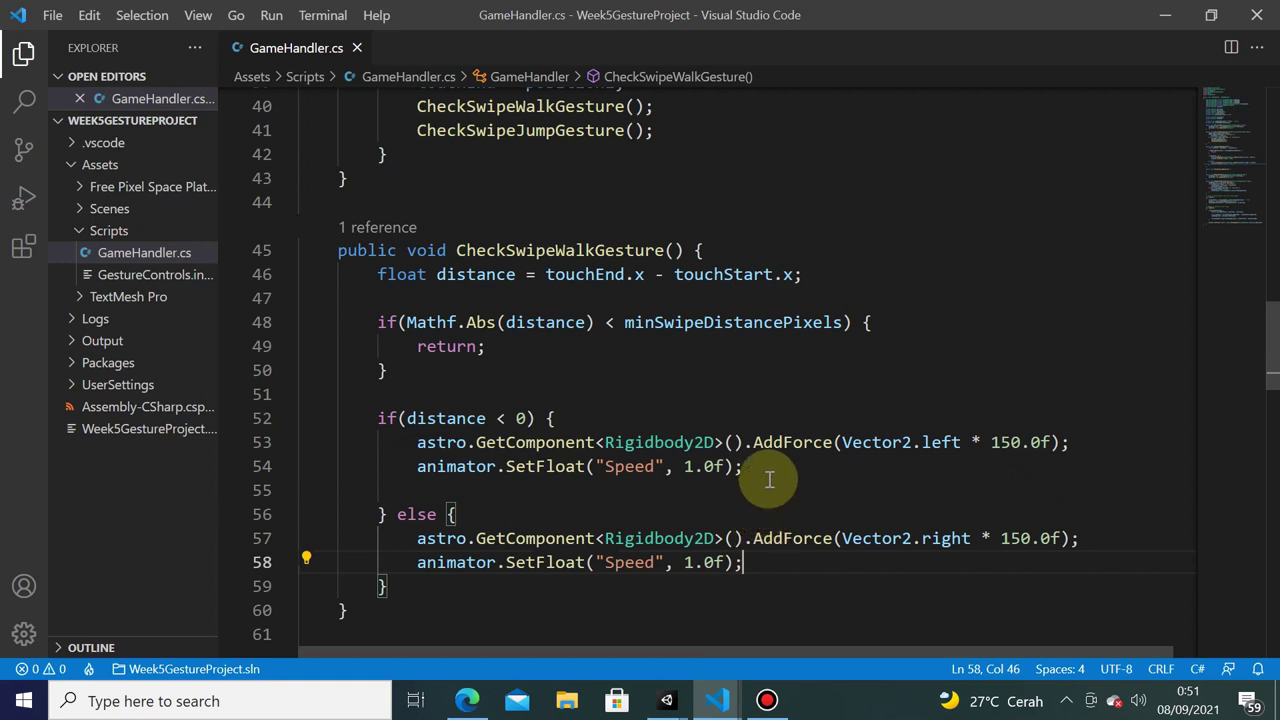
click(771, 472)
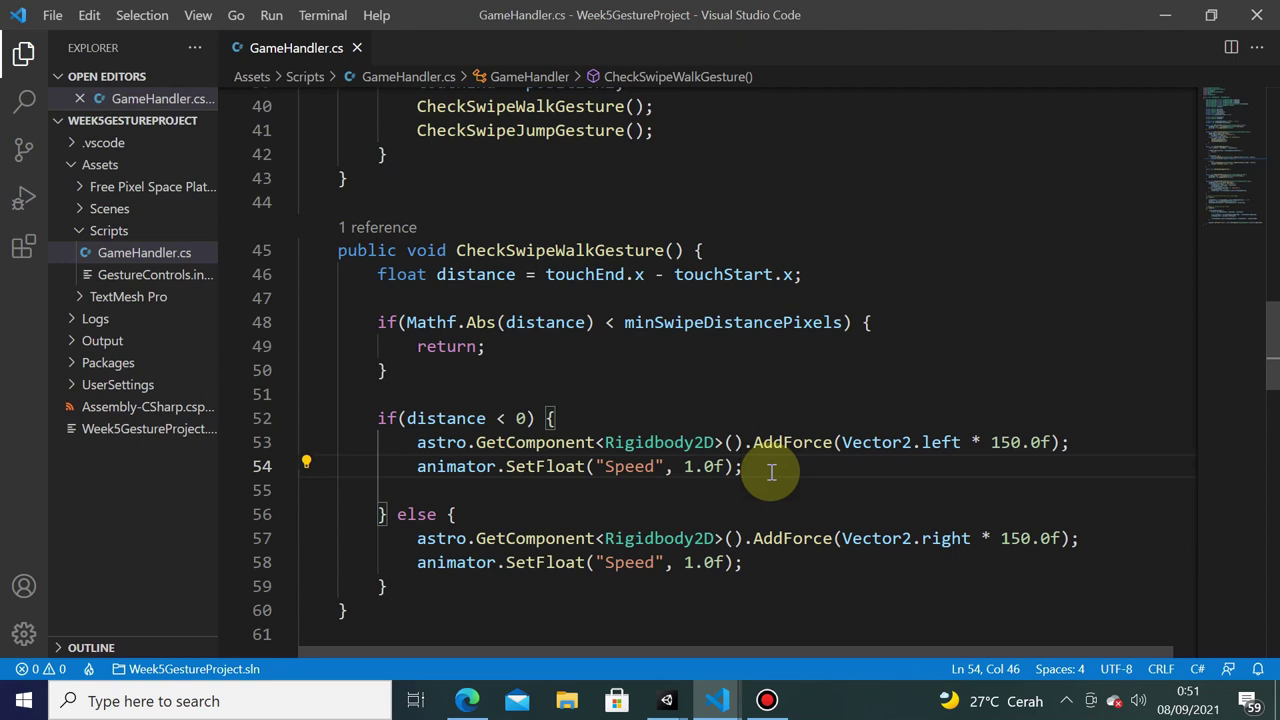
- Add astro.GetComponent<SpriteRenderer>().flipX = true; under the left-swipe Speed line and save
key(Return)
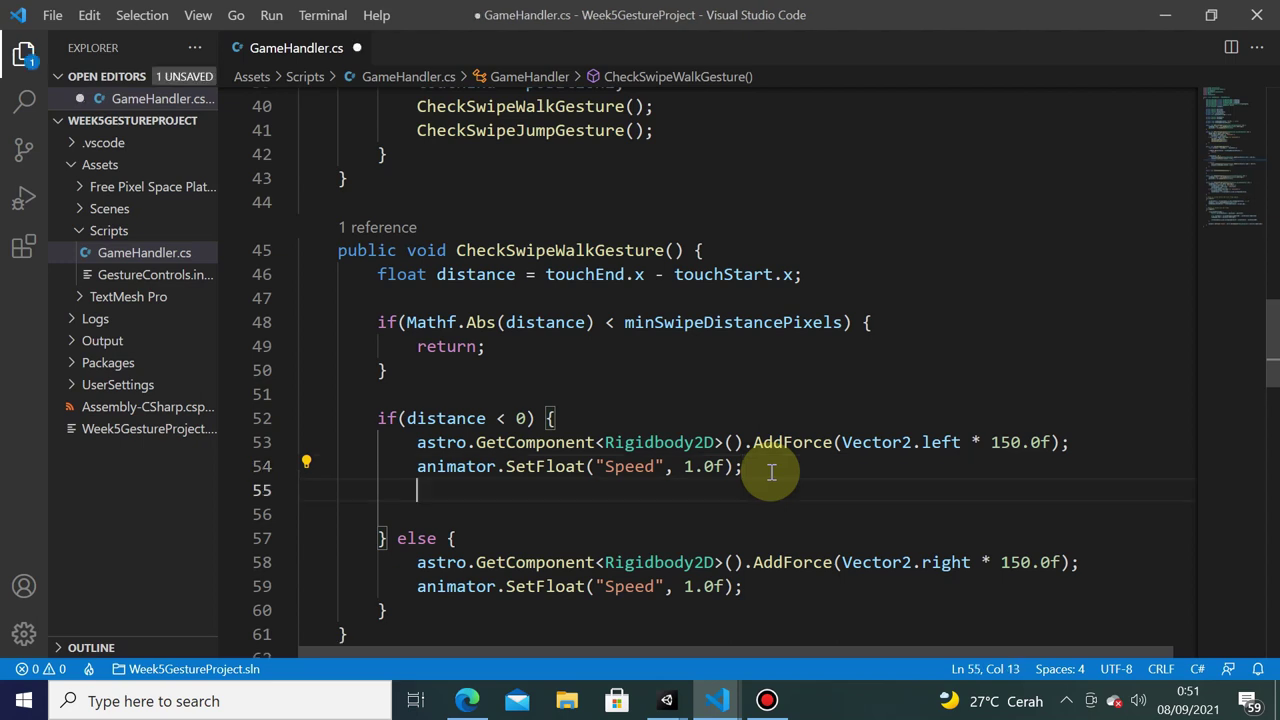
text(astro.Get)
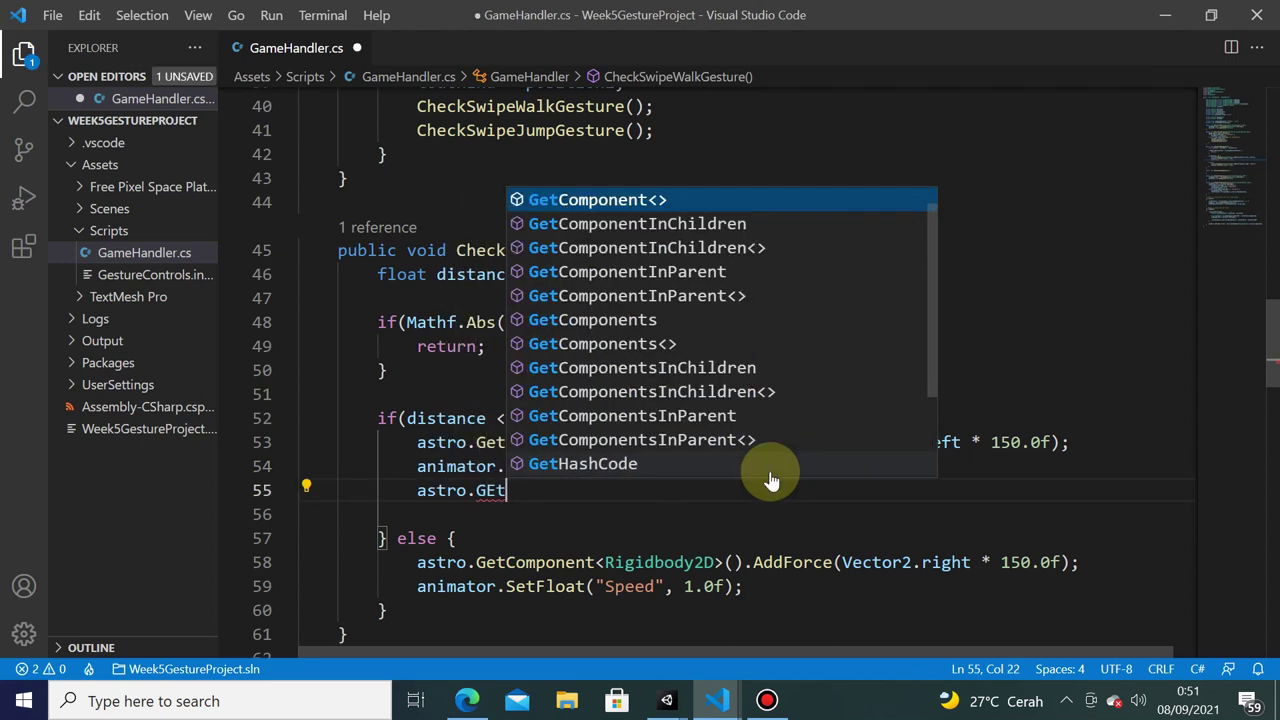
key(BackSpace)
text(tCom)
key(Tab)
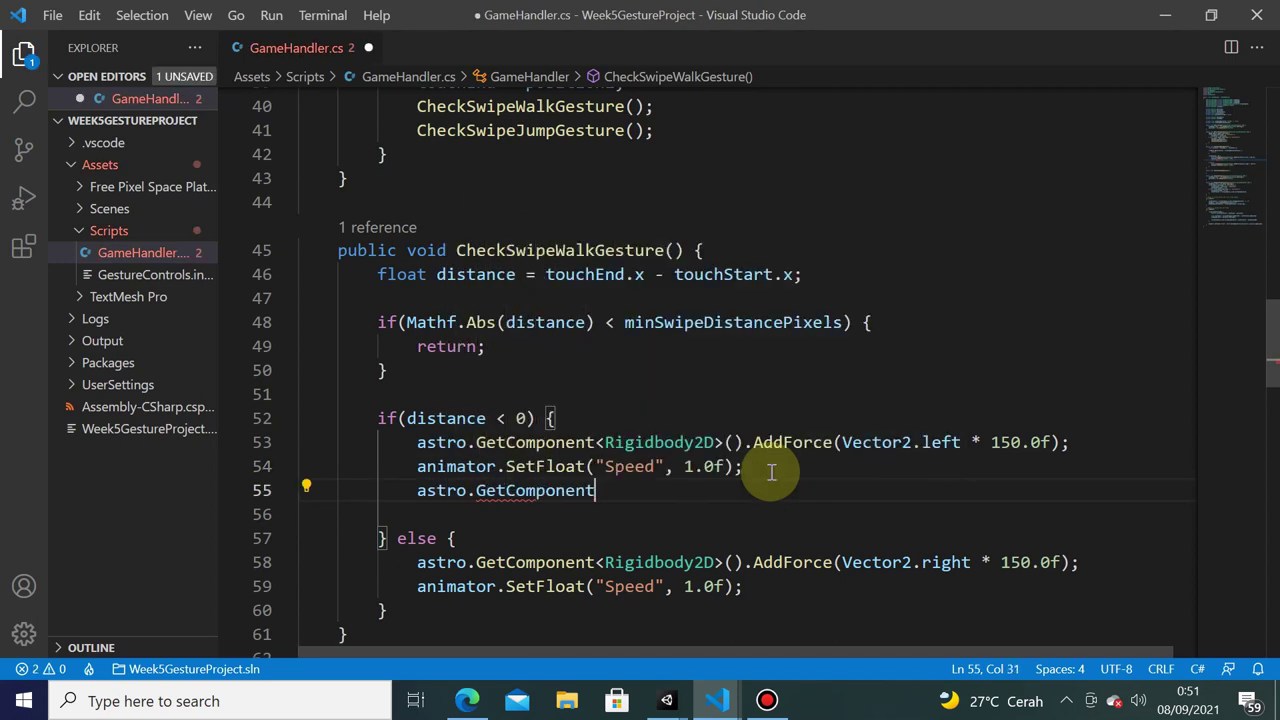
text(Sprit)
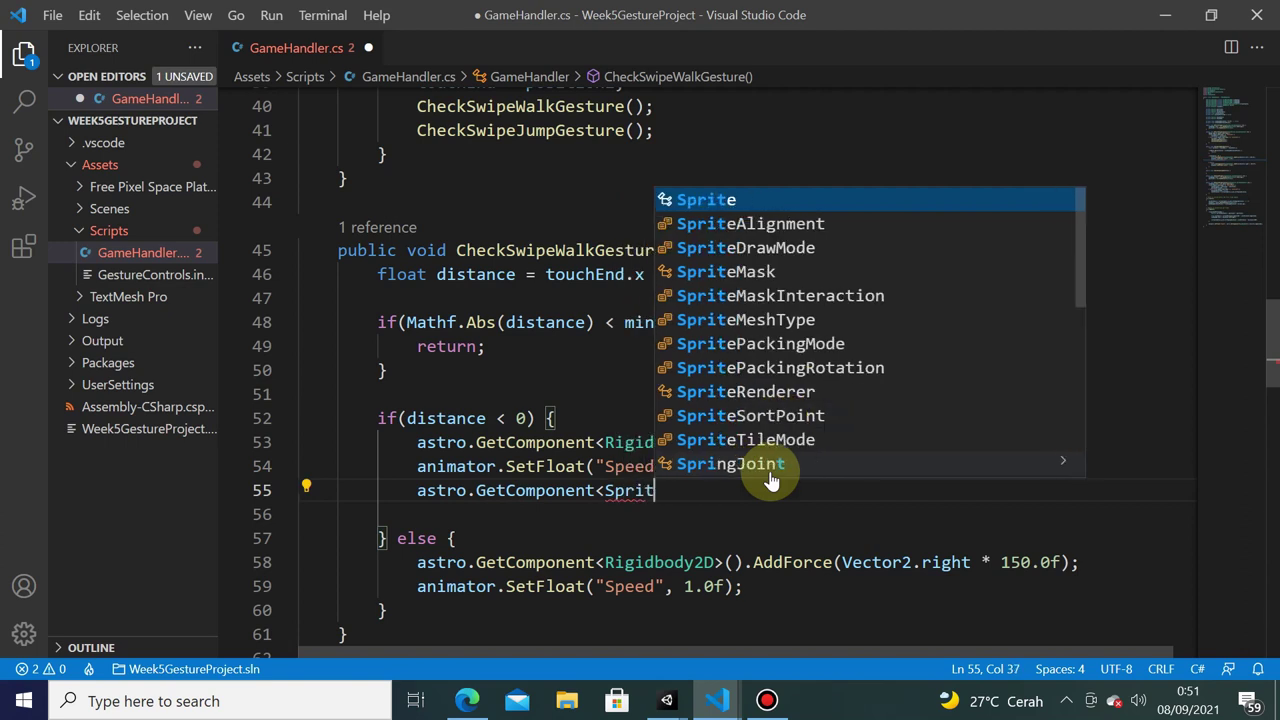
text(eRe)
key(Tab)
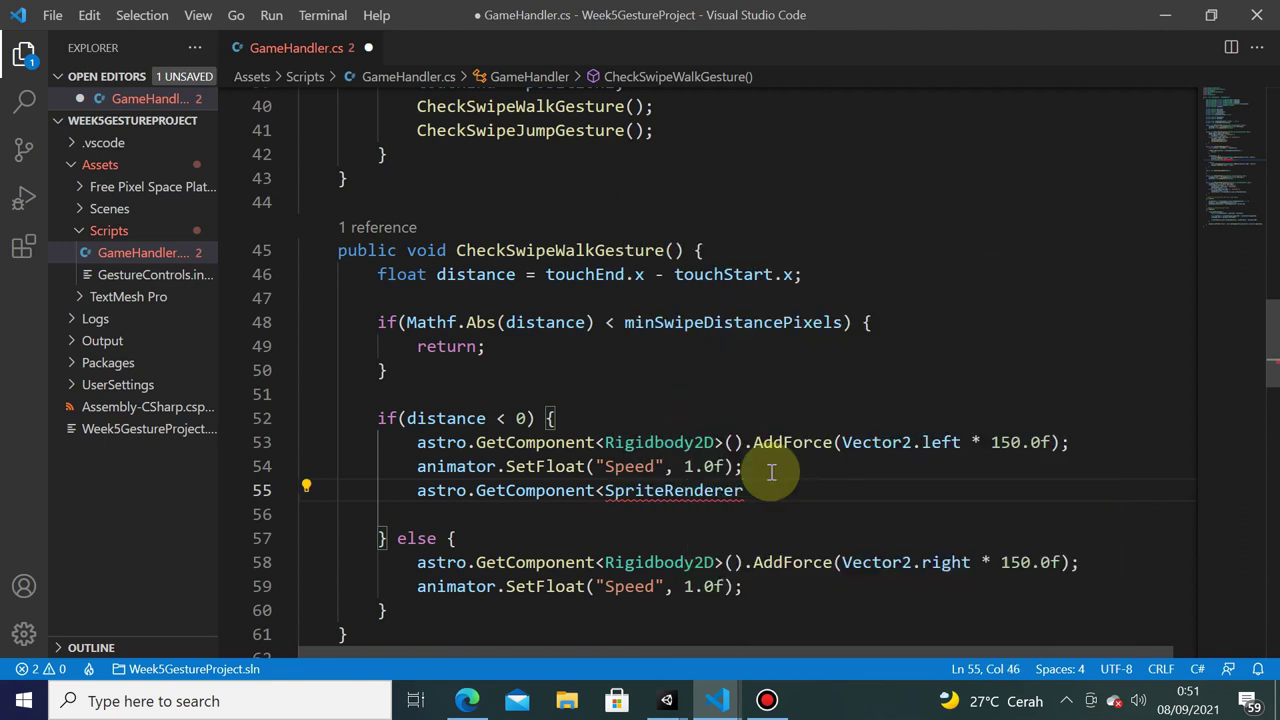
text(().fl)
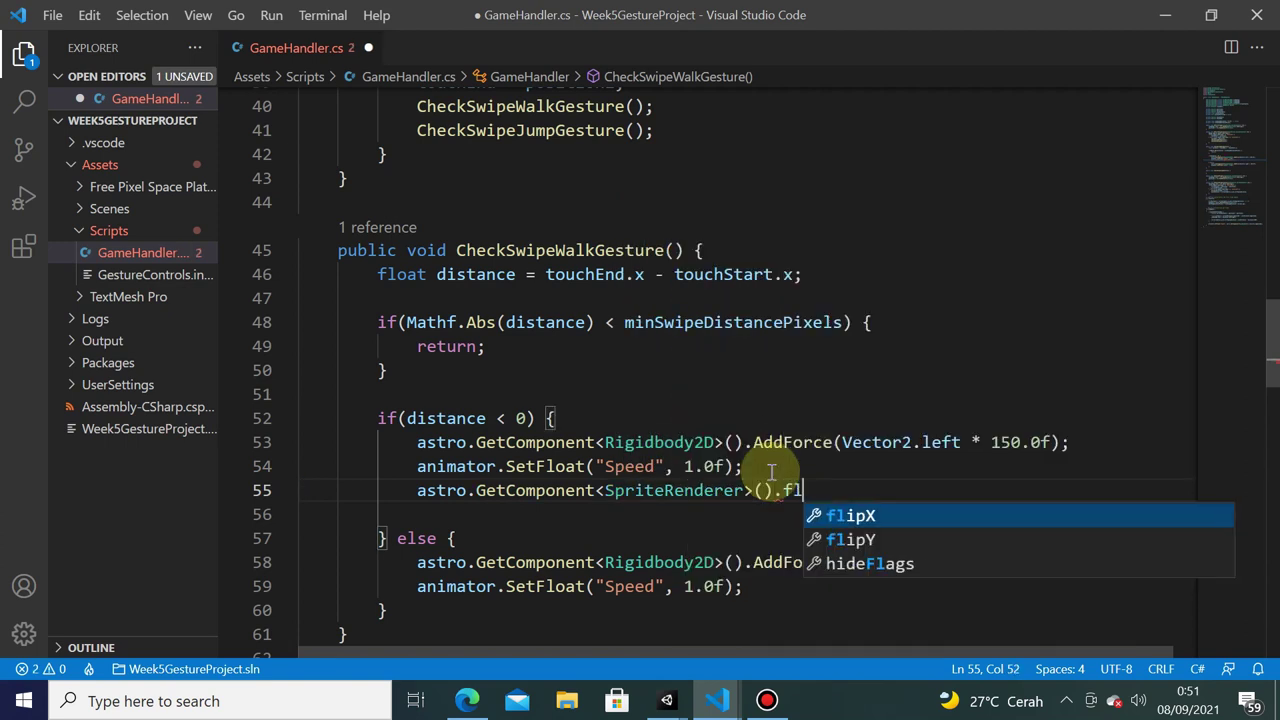
key(Tab)
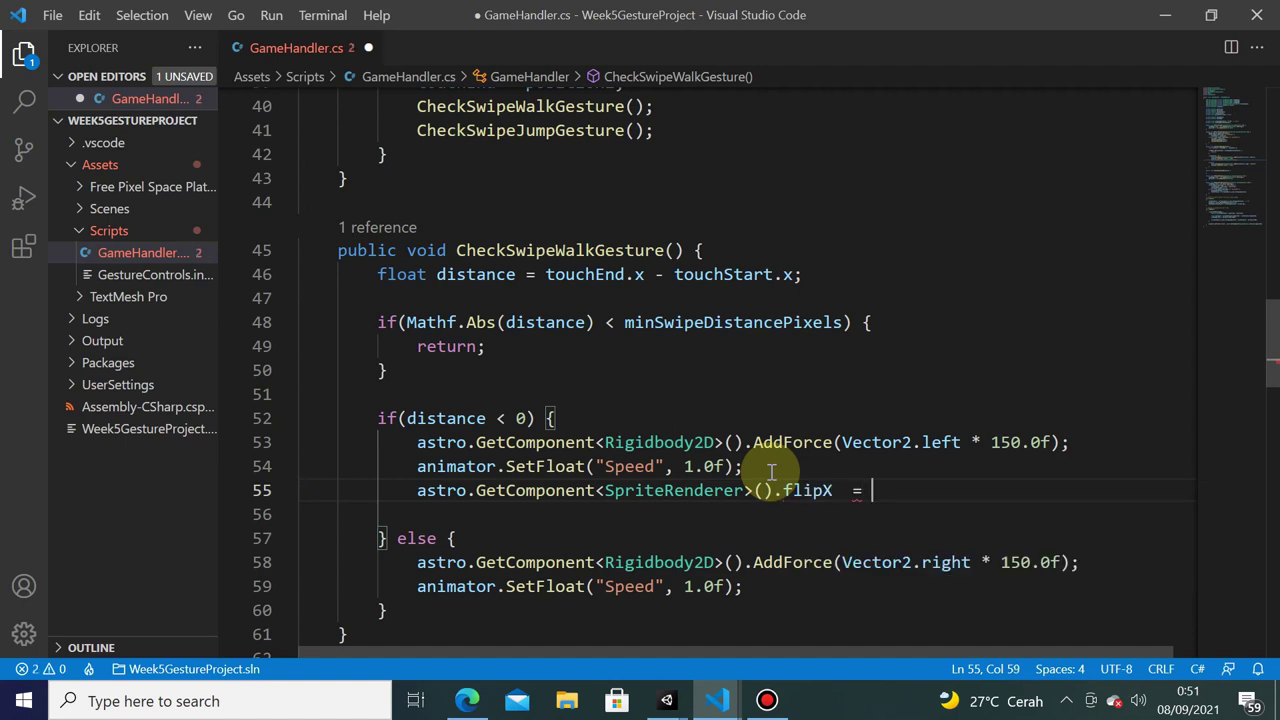
text(= tr)
key(Tab)
text(;)
key(Delete)
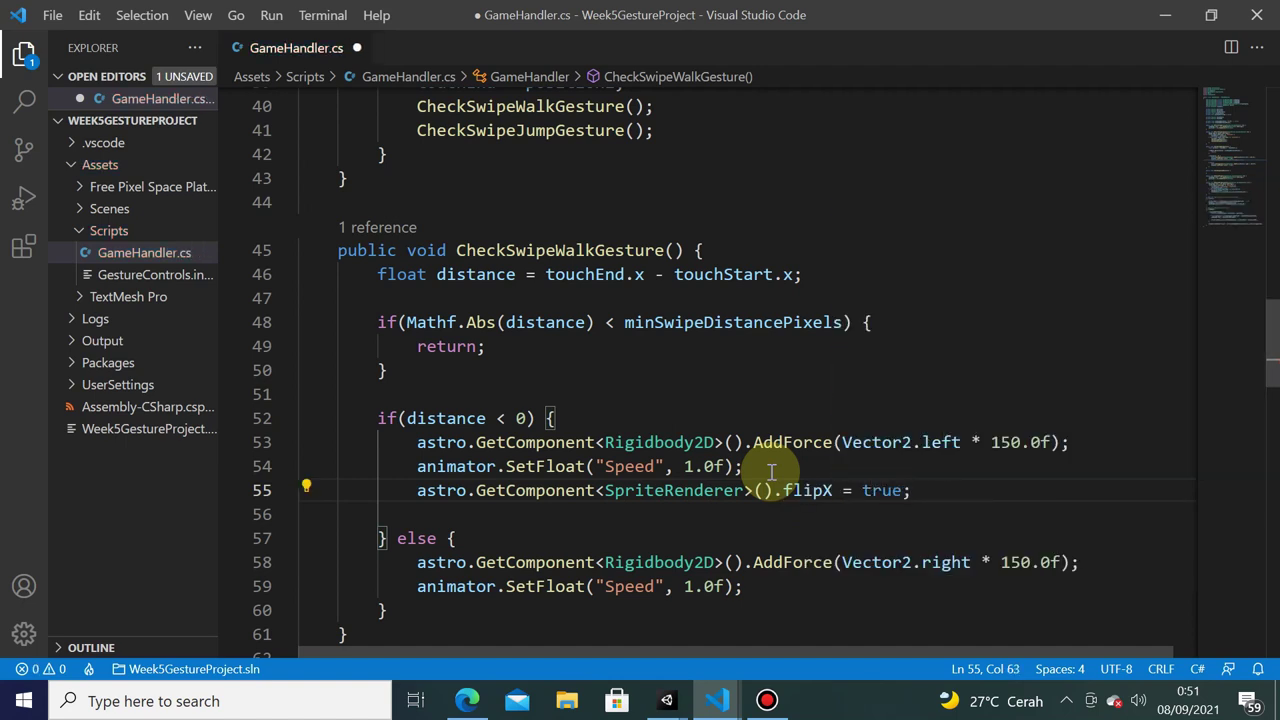
key(ctrl+s)
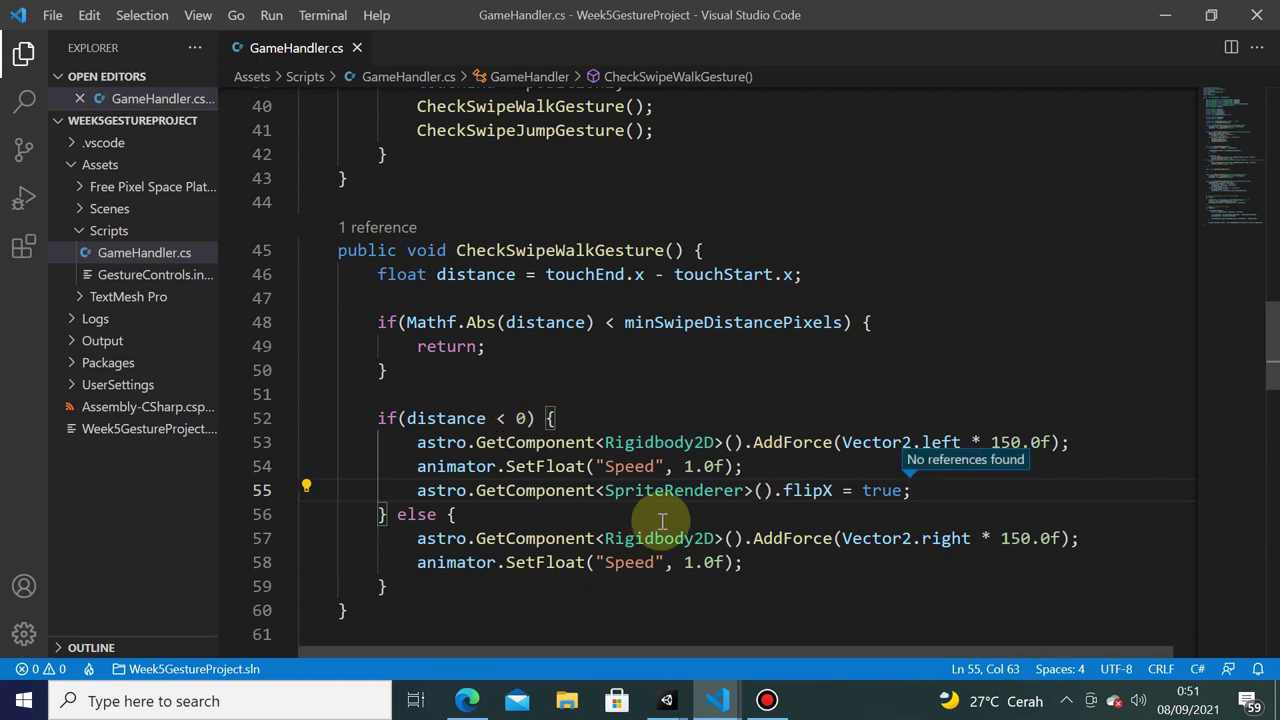
- Copy the flipX statement into the else branch, set it to false, and save
click(724, 490)
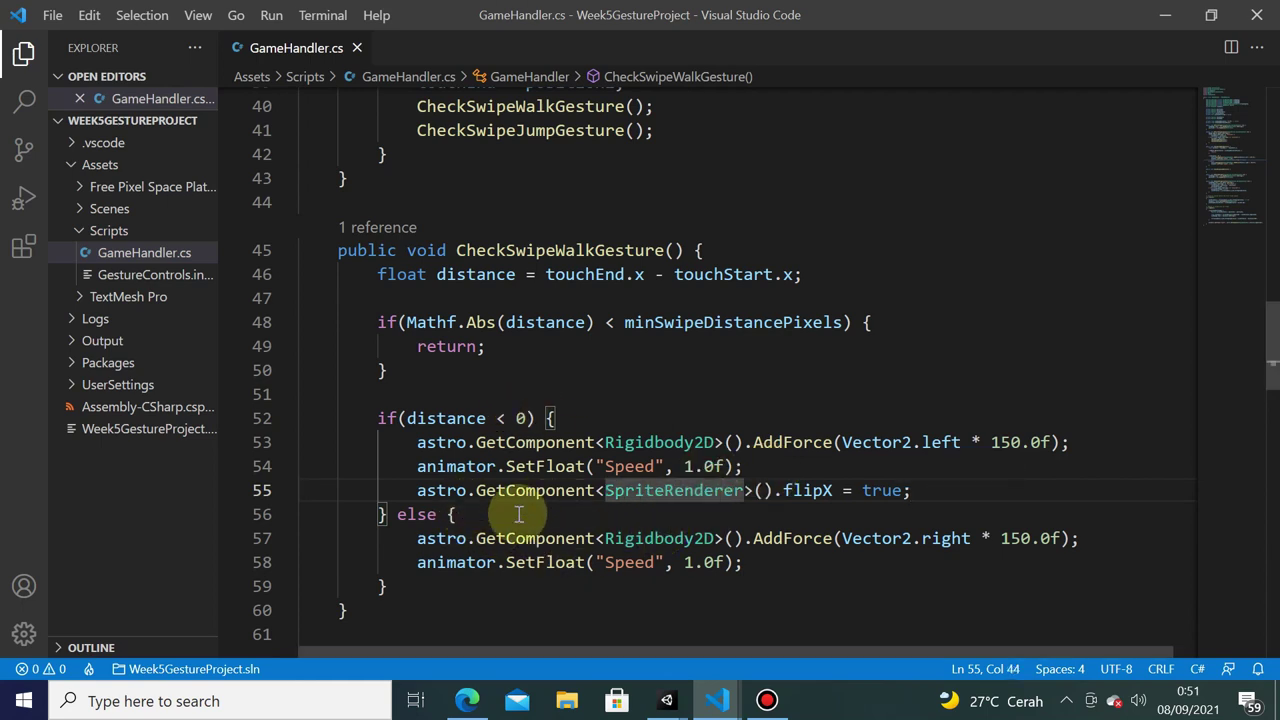
mouse_move(791, 488)
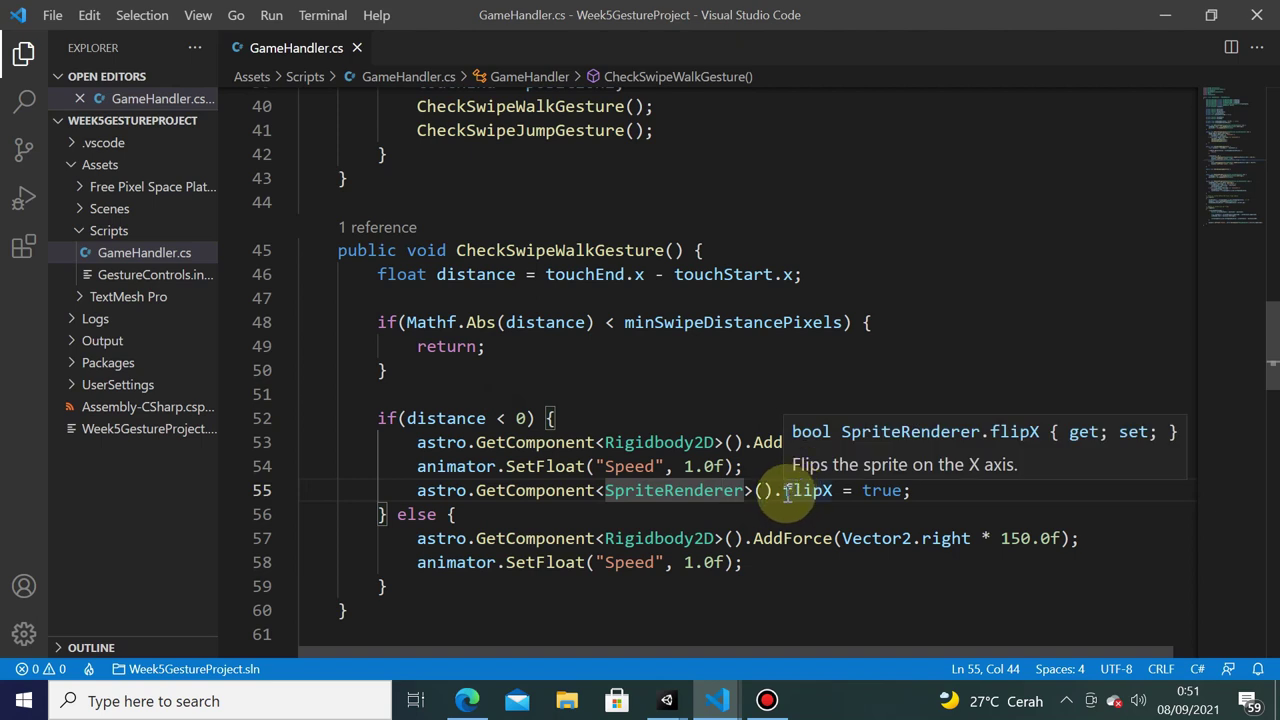
click(910, 490)
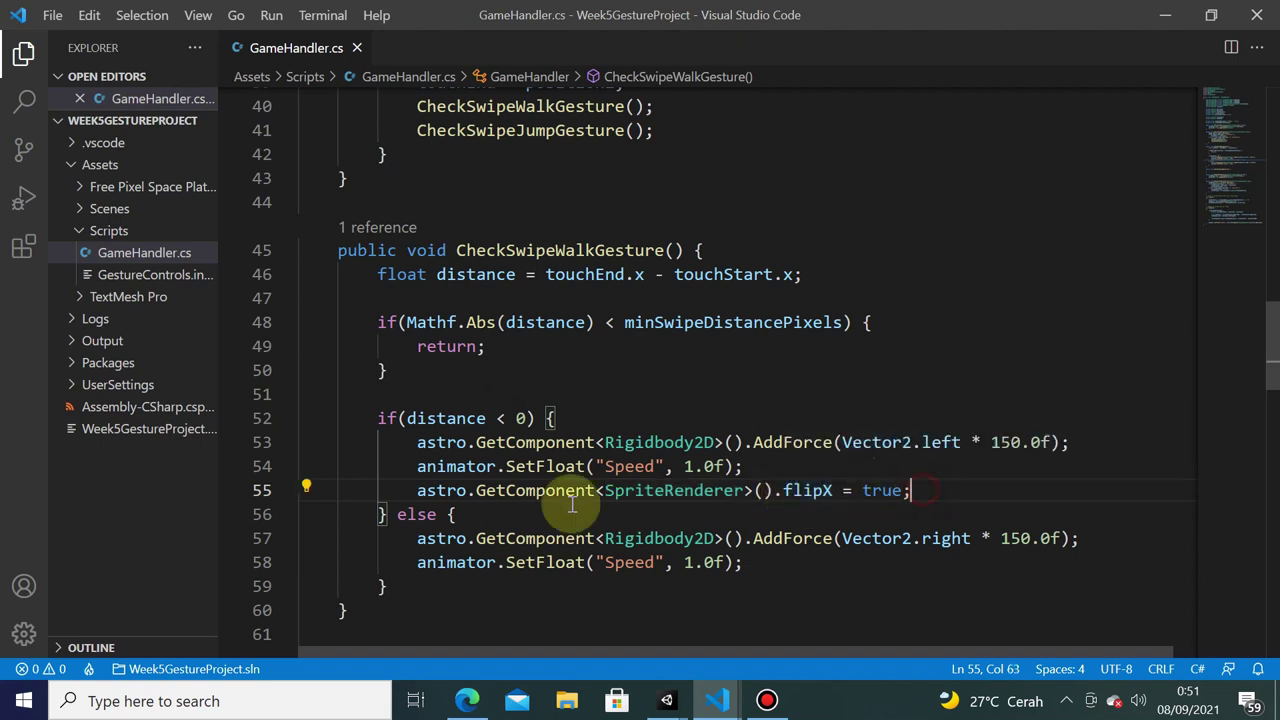
shift+click(417, 490)
key(ctrl+c)
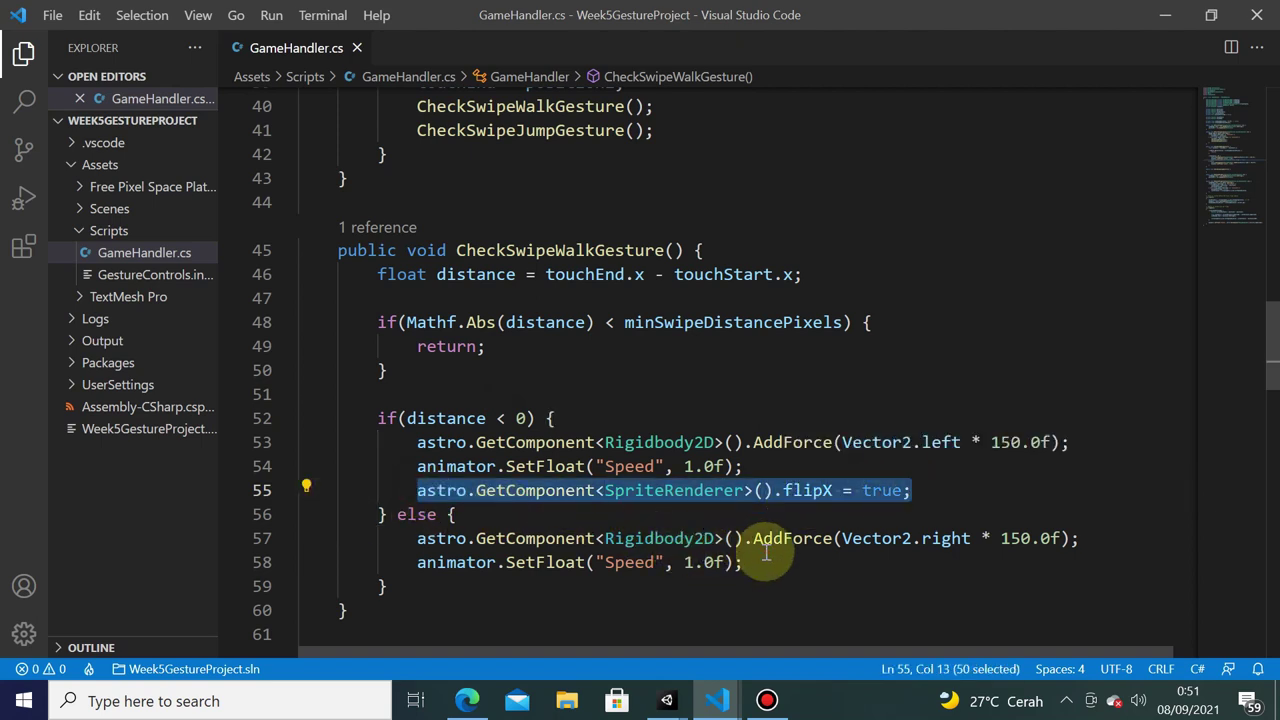
click(752, 562)
key(Return)
key(ctrl+v)
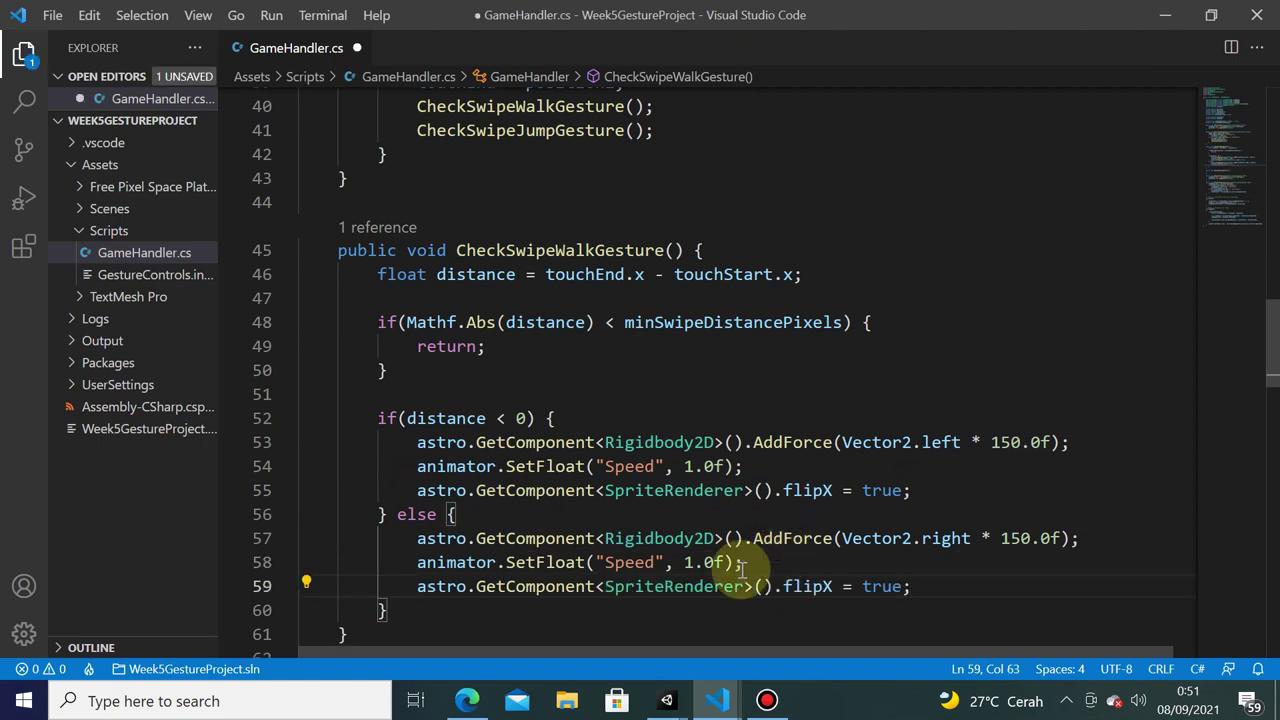
scroll(760, 530, down, 1)
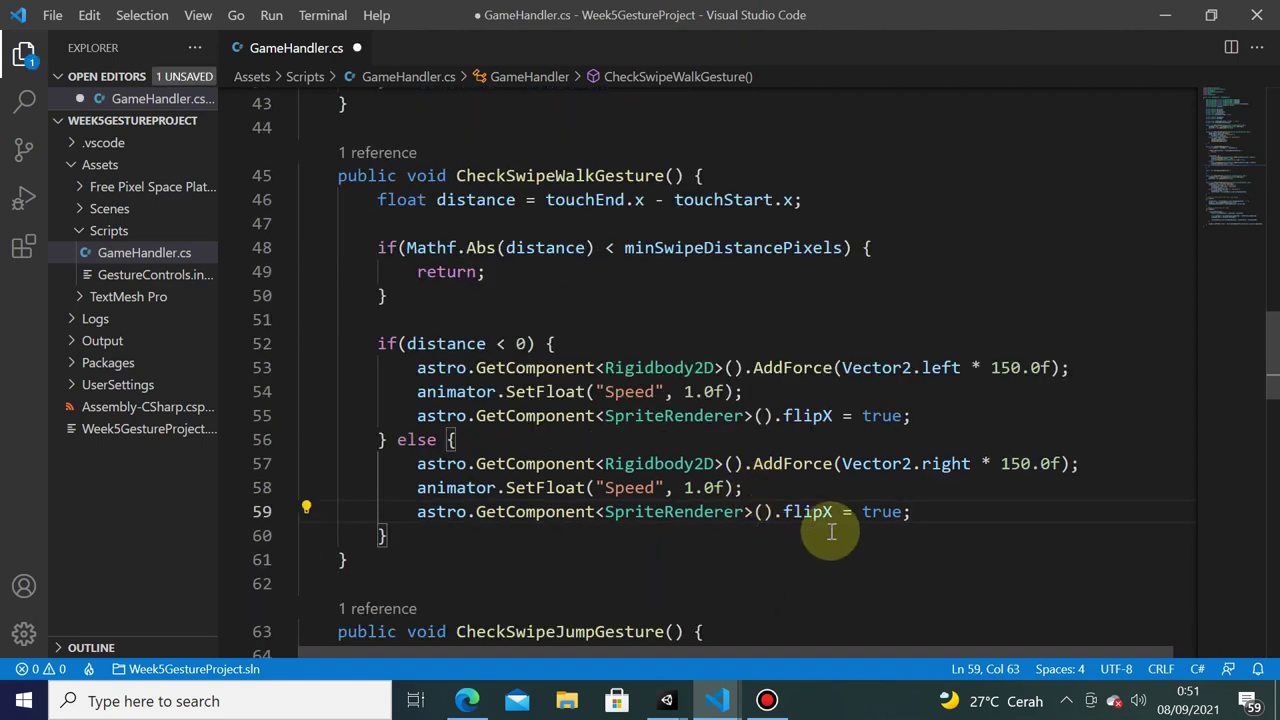
double_click(874, 512)
text(fal)
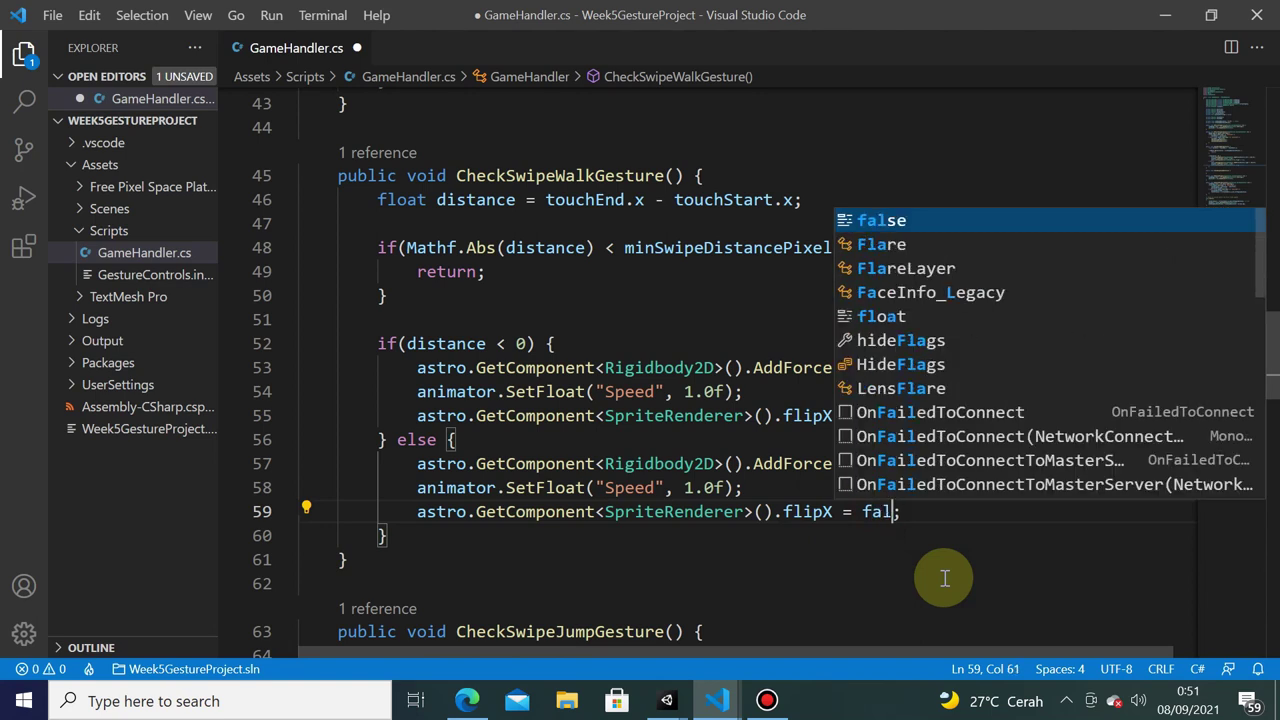
text(se)
key(ctrl+s)
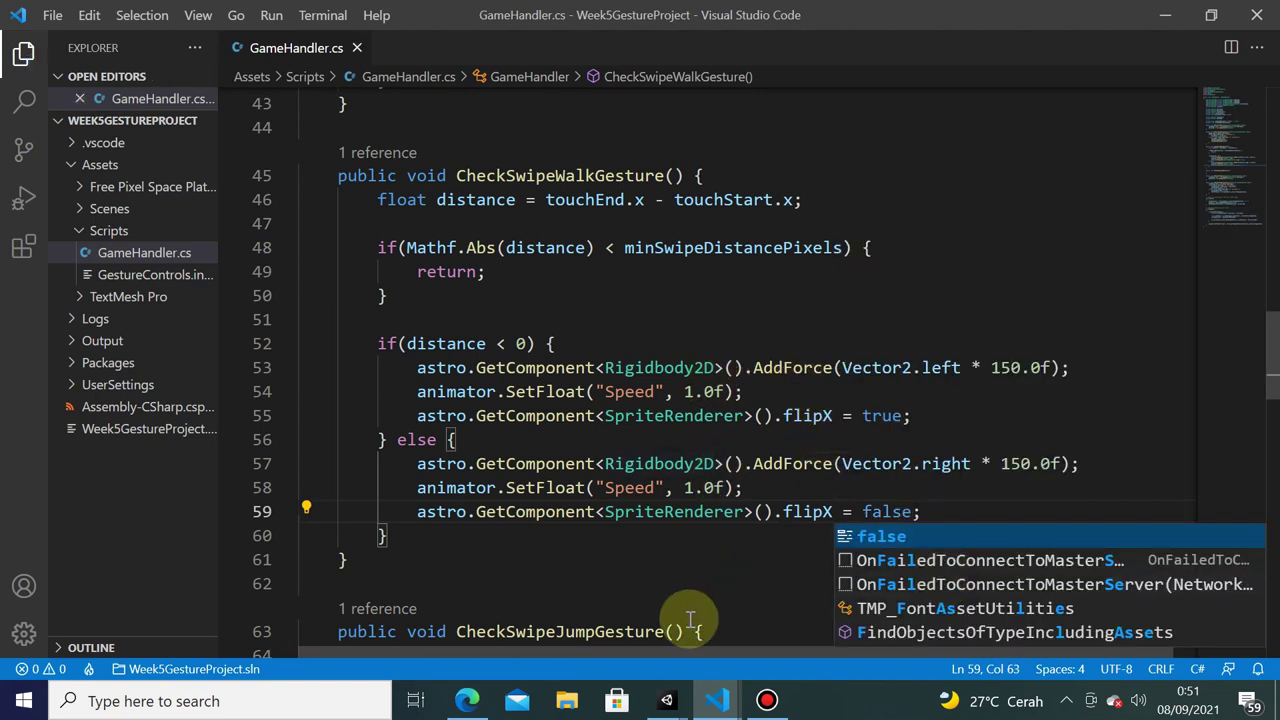
click(666, 700)
click(814, 628)
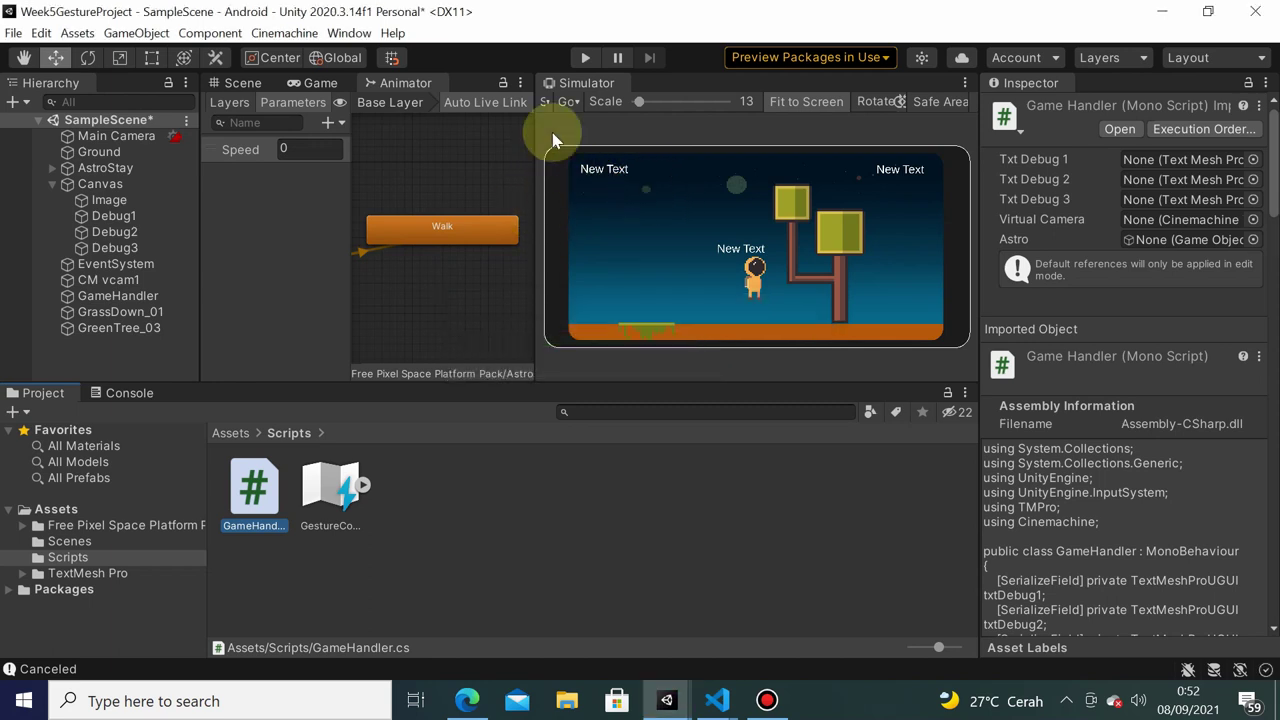
- Run play mode, swipe left and right on the Simulator screen, then stop play
click(585, 57)
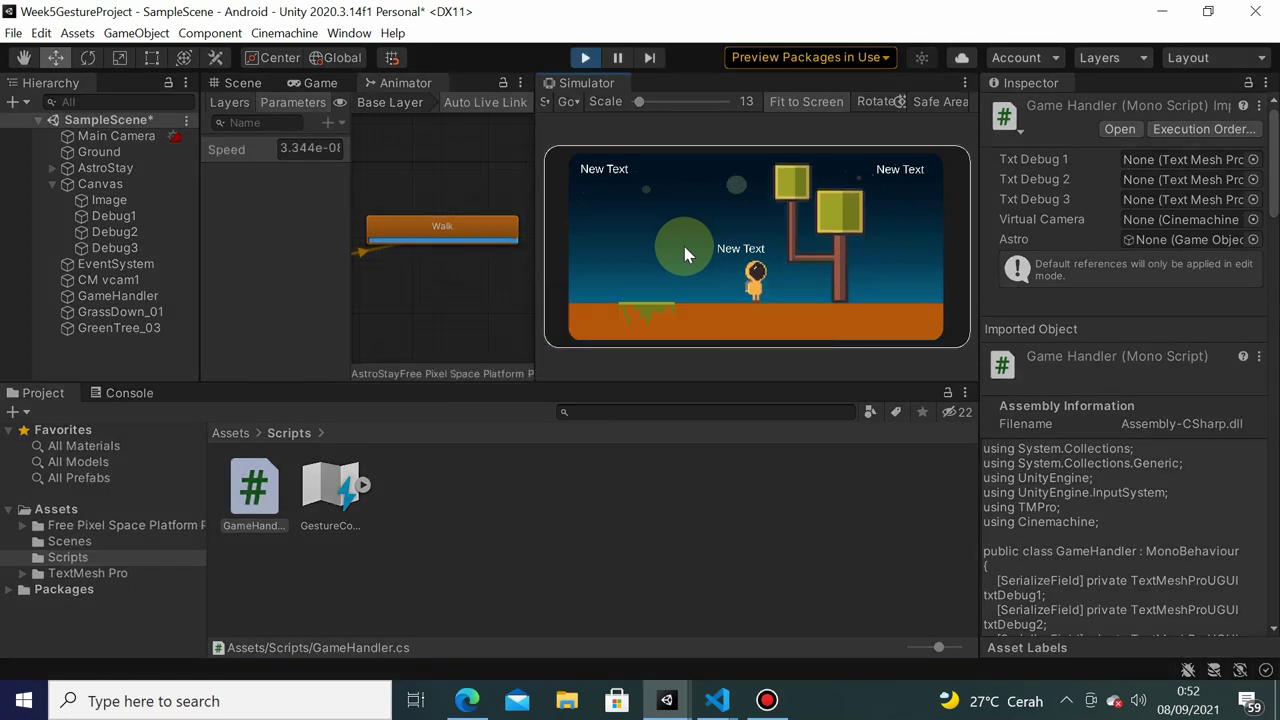
drag(684, 246, 851, 245)
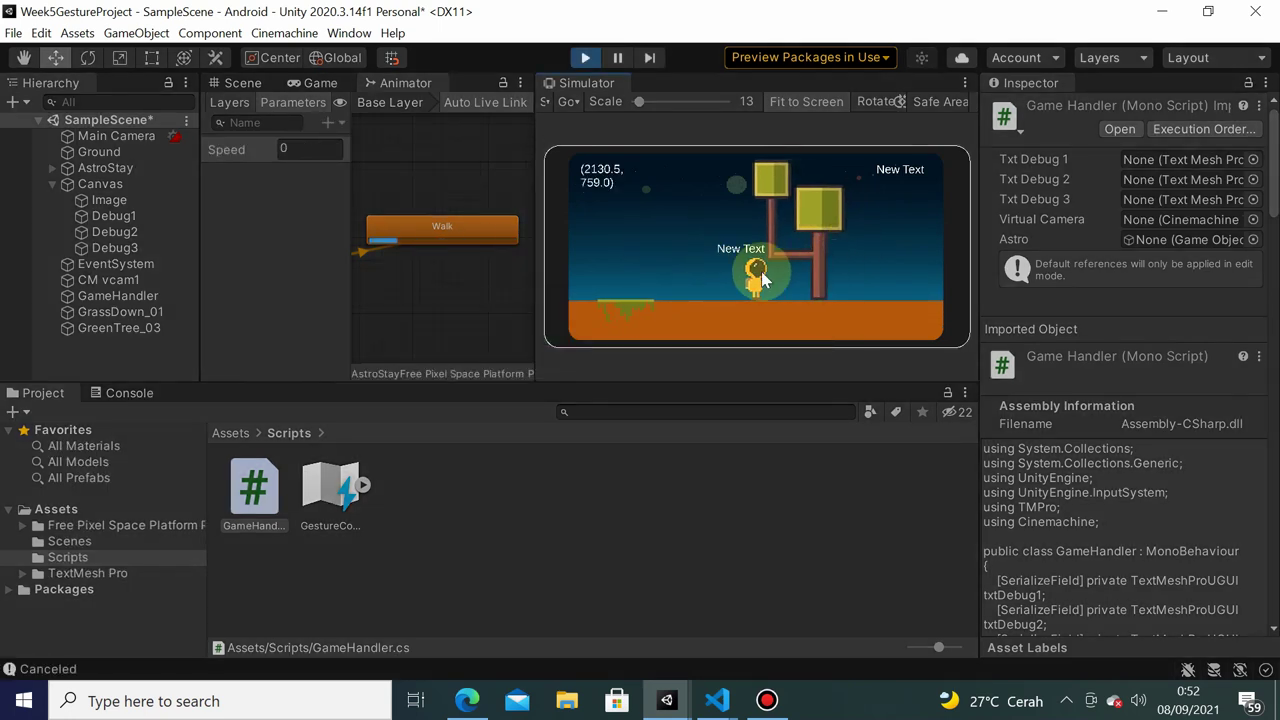
mouse_move(674, 271)
mouse_down()
mouse_move(895, 283)
mouse_move(760, 272)
mouse_up()
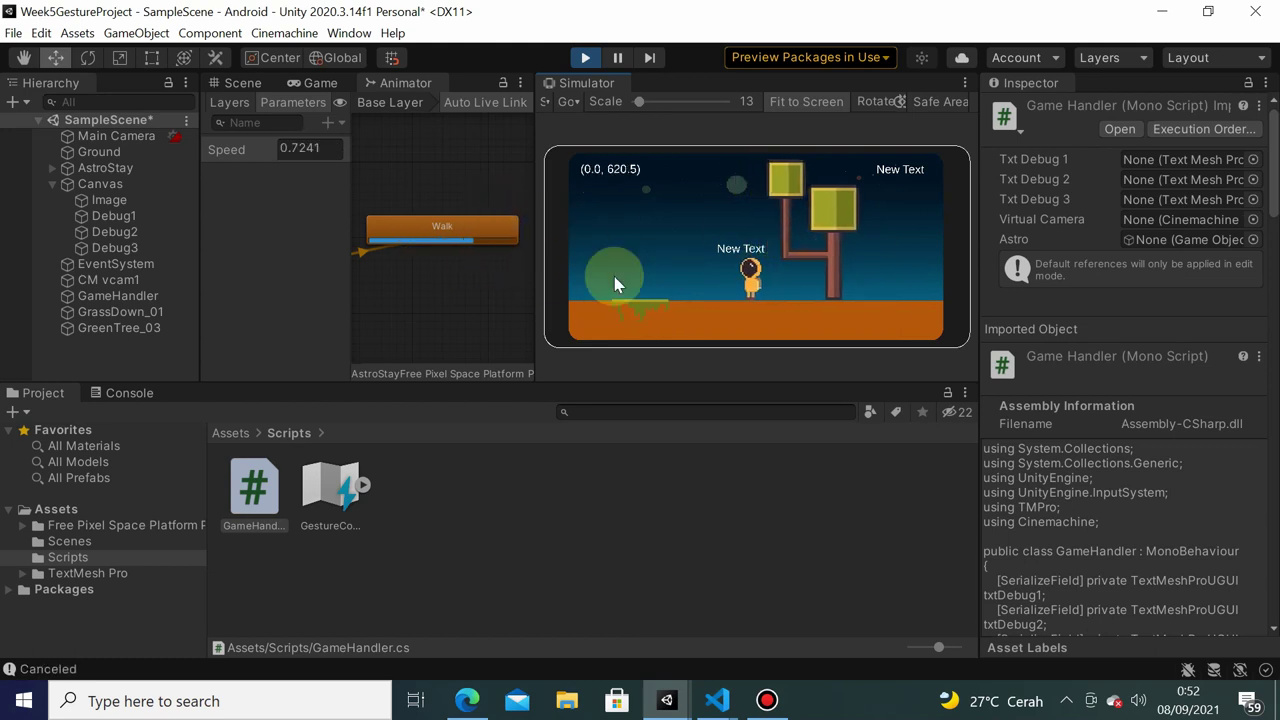
click(721, 248)
mouse_move(575, 250)
mouse_down()
mouse_move(562, 264)
mouse_move(898, 268)
mouse_move(562, 105)
mouse_up()
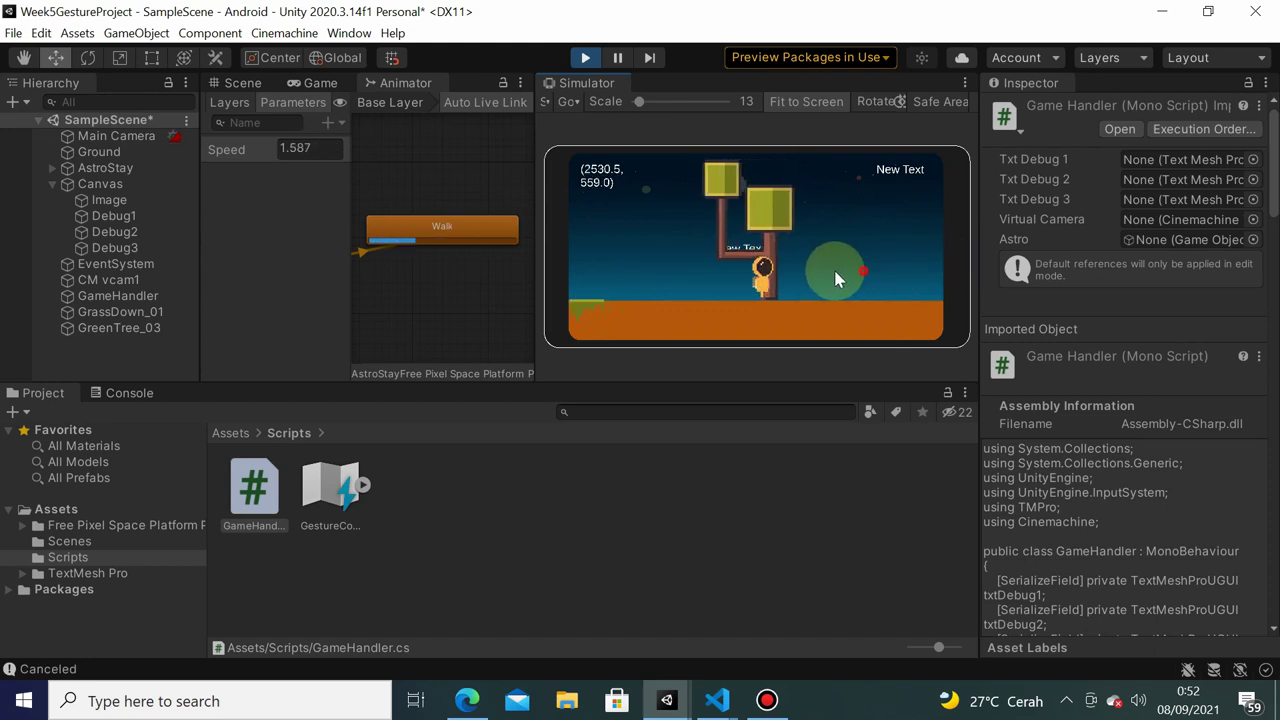
click(585, 57)
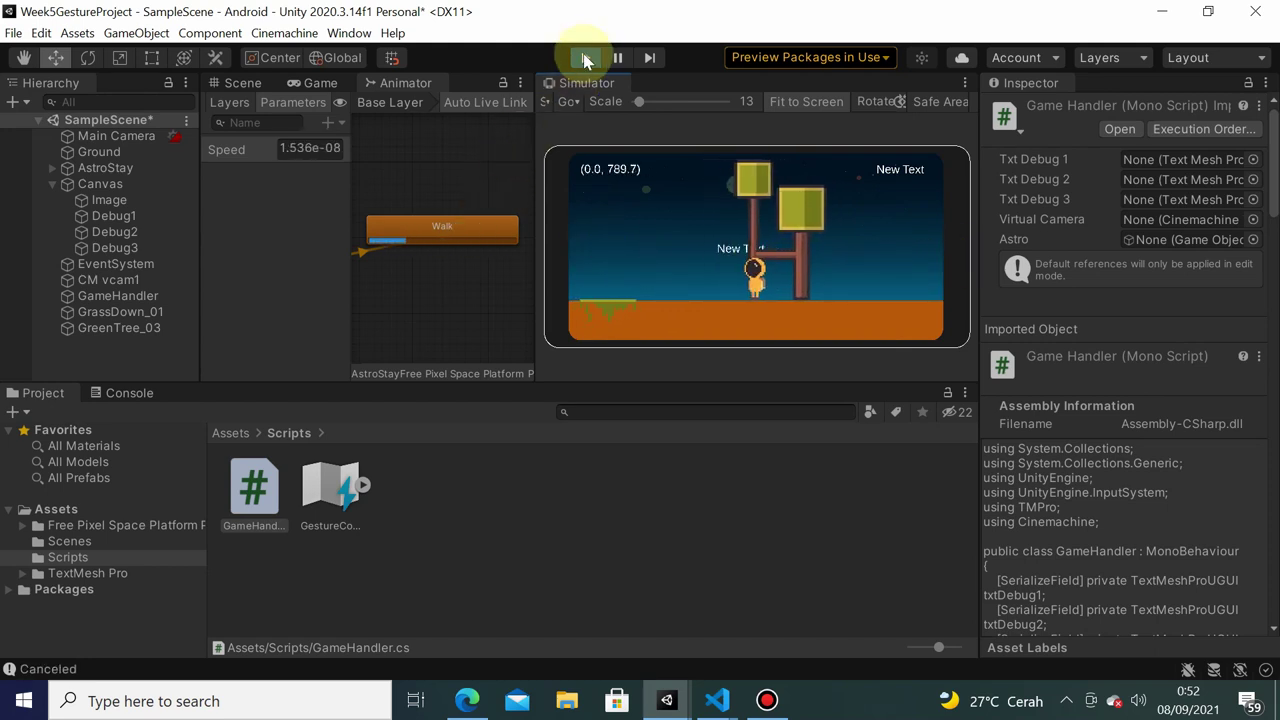
- Open GameHandler.cs and paste the walk gesture code (lines 46–60) into CheckSwipeJumpGesture
double_click(256, 486)
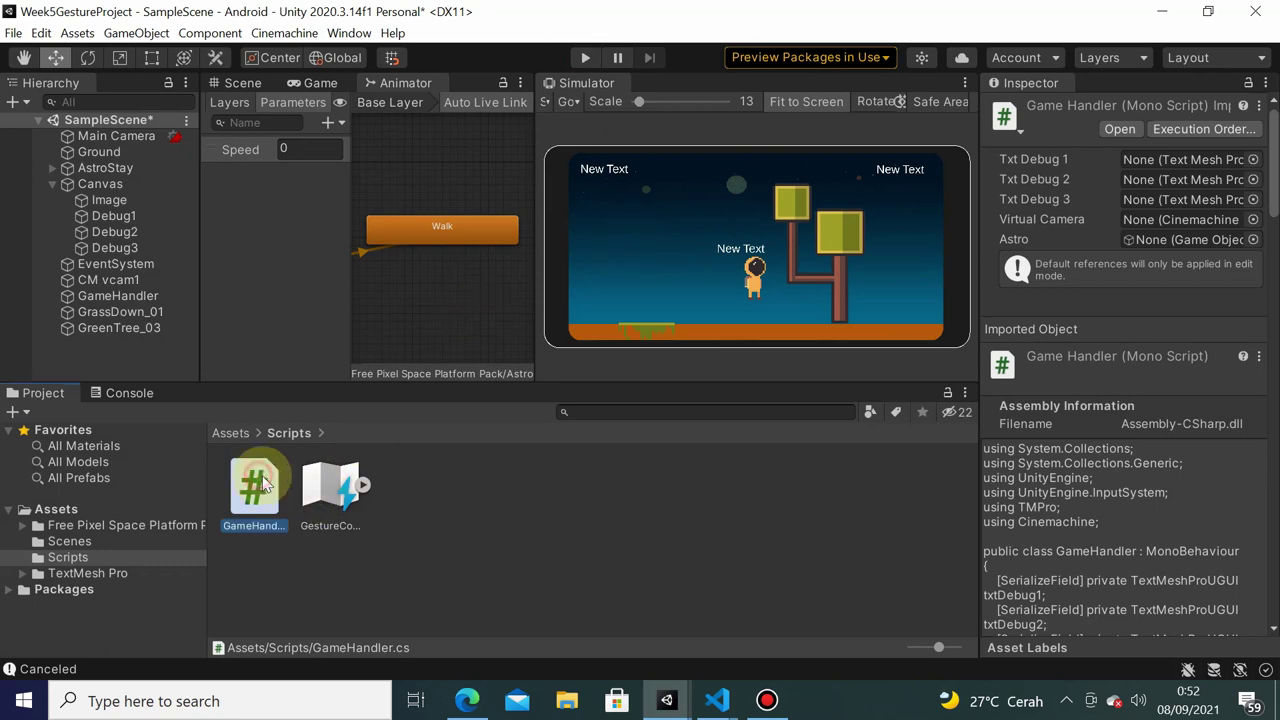
scroll(622, 333, down, 5)
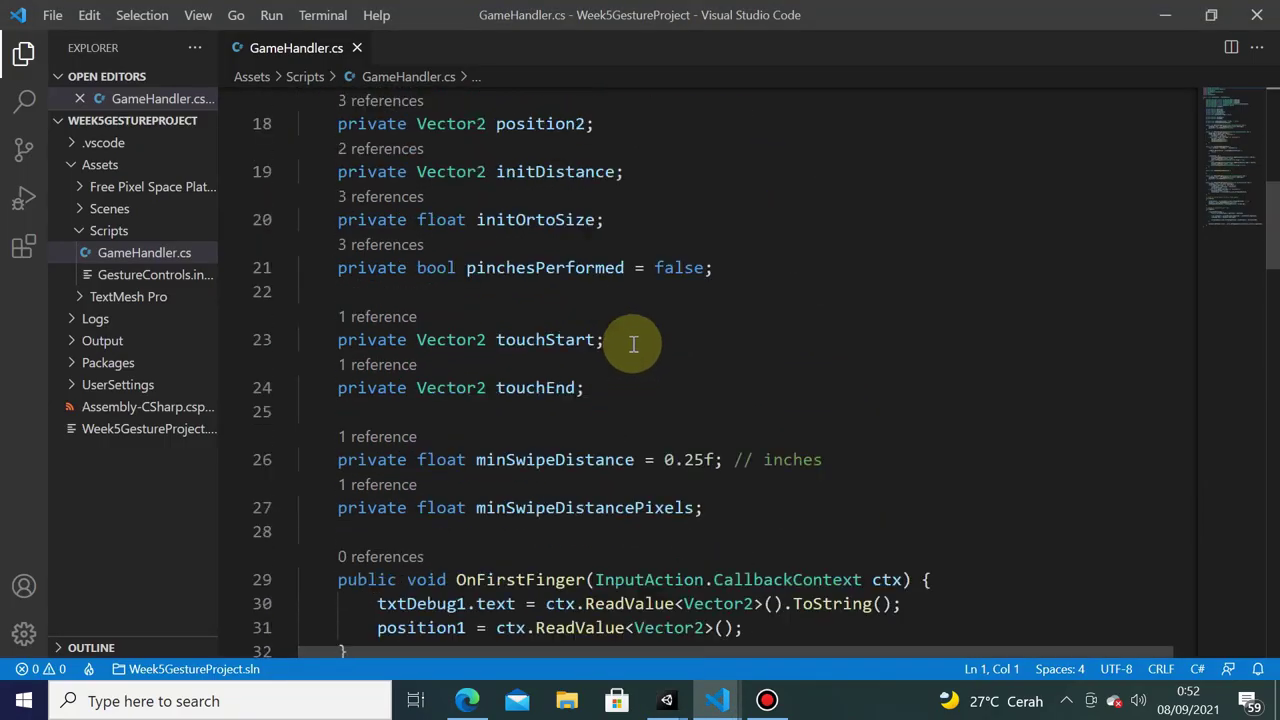
scroll(629, 340, down, 2)
scroll(623, 366, down, 3)
scroll(629, 371, down, 3)
scroll(629, 365, down, 2)
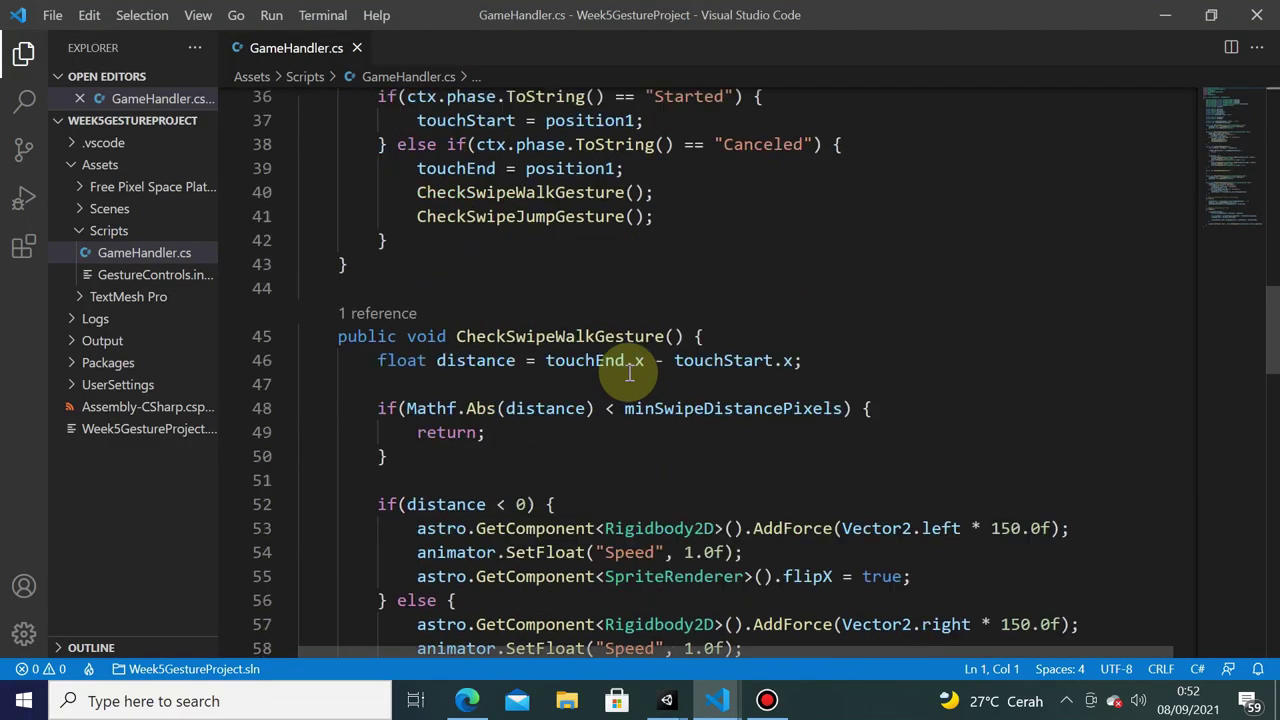
scroll(620, 450, down, 3)
scroll(614, 460, down, 1)
scroll(600, 340, up, 1)
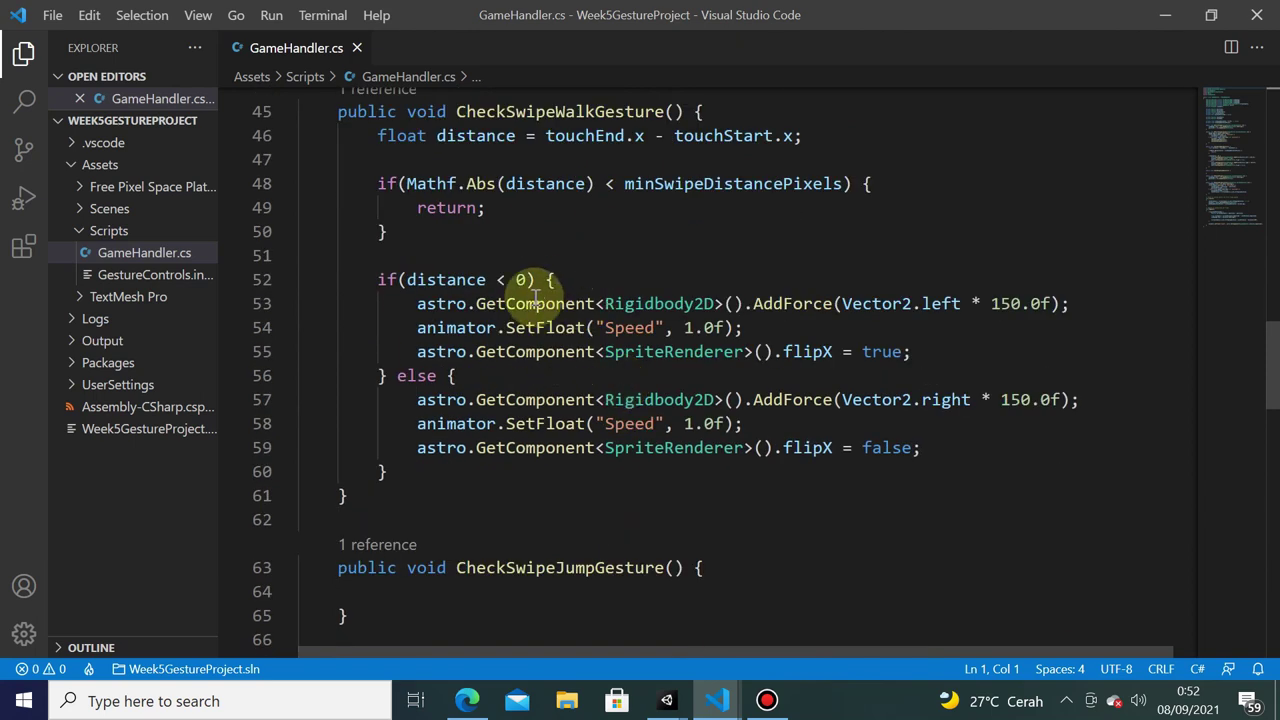
click(378, 135)
scroll(463, 323, down, 1)
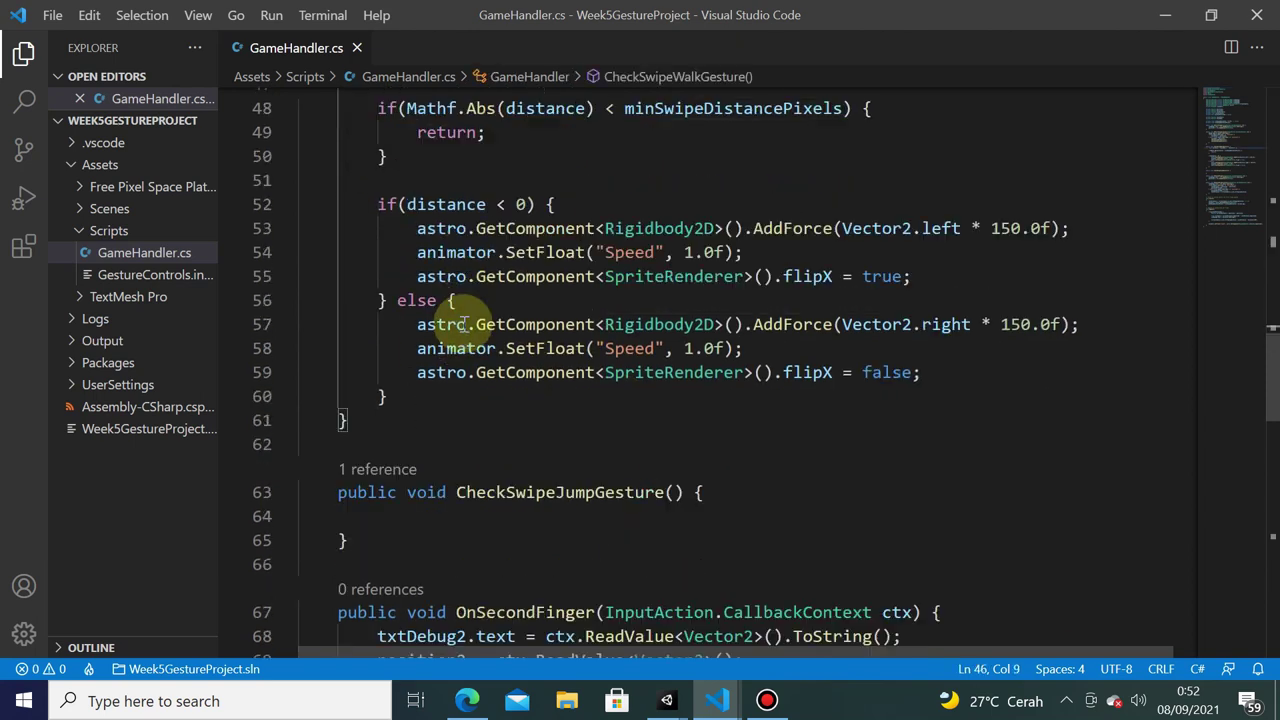
shift+click(449, 394)
scroll(449, 394, up, 3)
scroll(508, 287, down, 3)
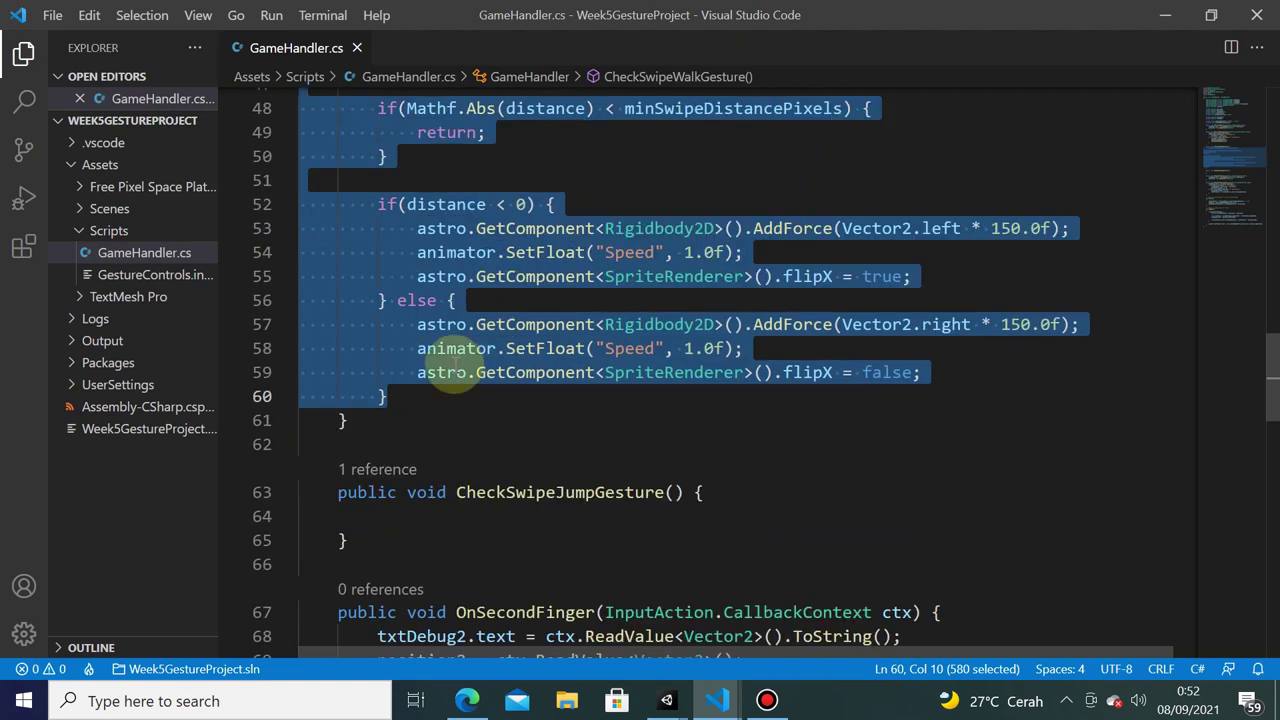
click(418, 515)
text(float distance = touchEnd.x - touchStart.x;          if(Mathf.Abs(distance) < minSwipeDistancePixels) {             return;         }          if(distance < 0) {             astro.GetComponent<Rigidbody2D>().AddForce(Vector2.left * 150.0f);             animator.SetFloat("Speed", 1.0f);             astro.GetComponent<SpriteRenderer>().flipX = true;         } else {             astro.GetComponent<Rigidbody2D>().AddForce(Vector2.right * 150.0f);             animator.SetFloat("Speed", 1.0f);             astro.GetComponent<SpriteRenderer>().flipX = false;         })
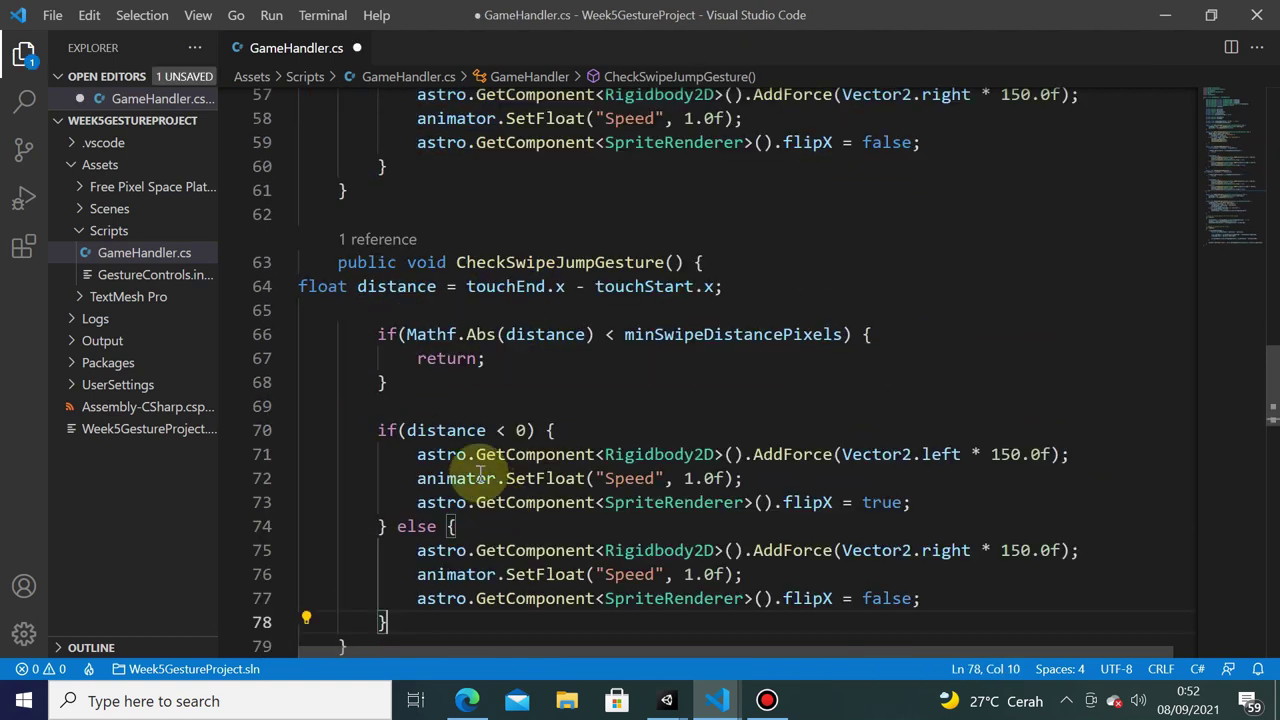
- Indent line 64 and change touchEnd.x and touchStart.x to touchEnd.y and touchStart.y
click(300, 286)
key(Tab)
key(Tab)
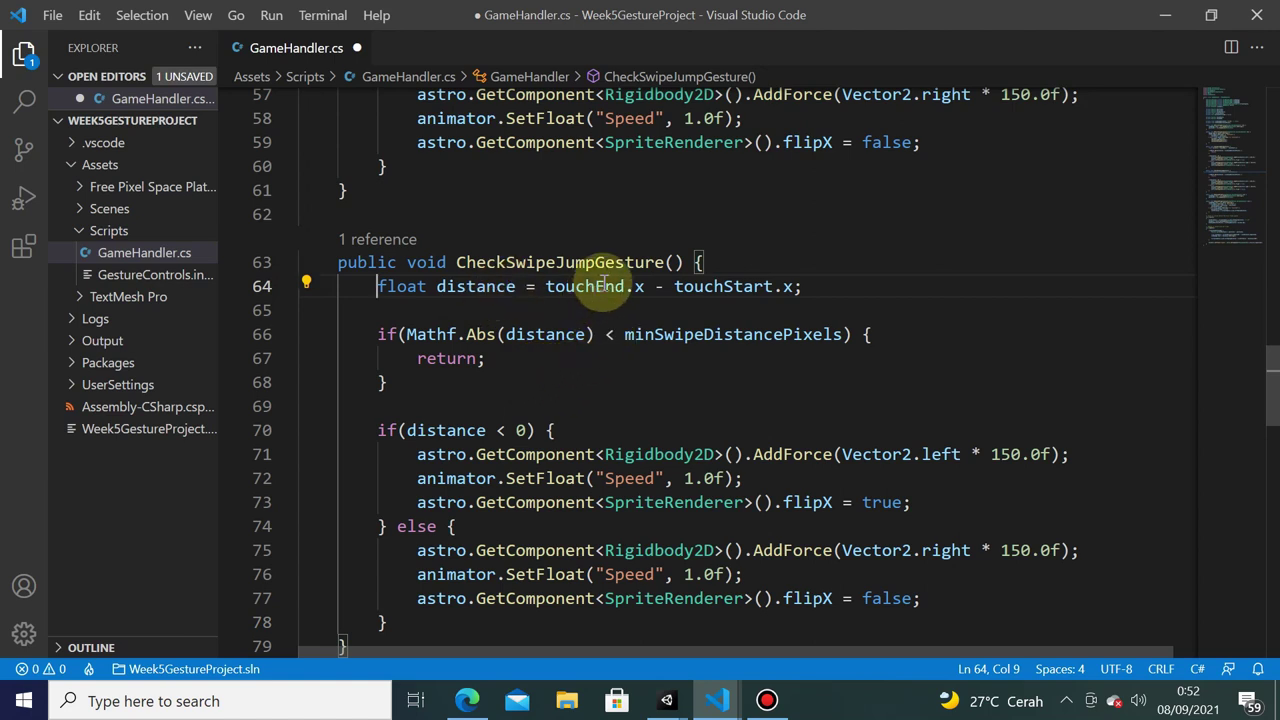
double_click(637, 287)
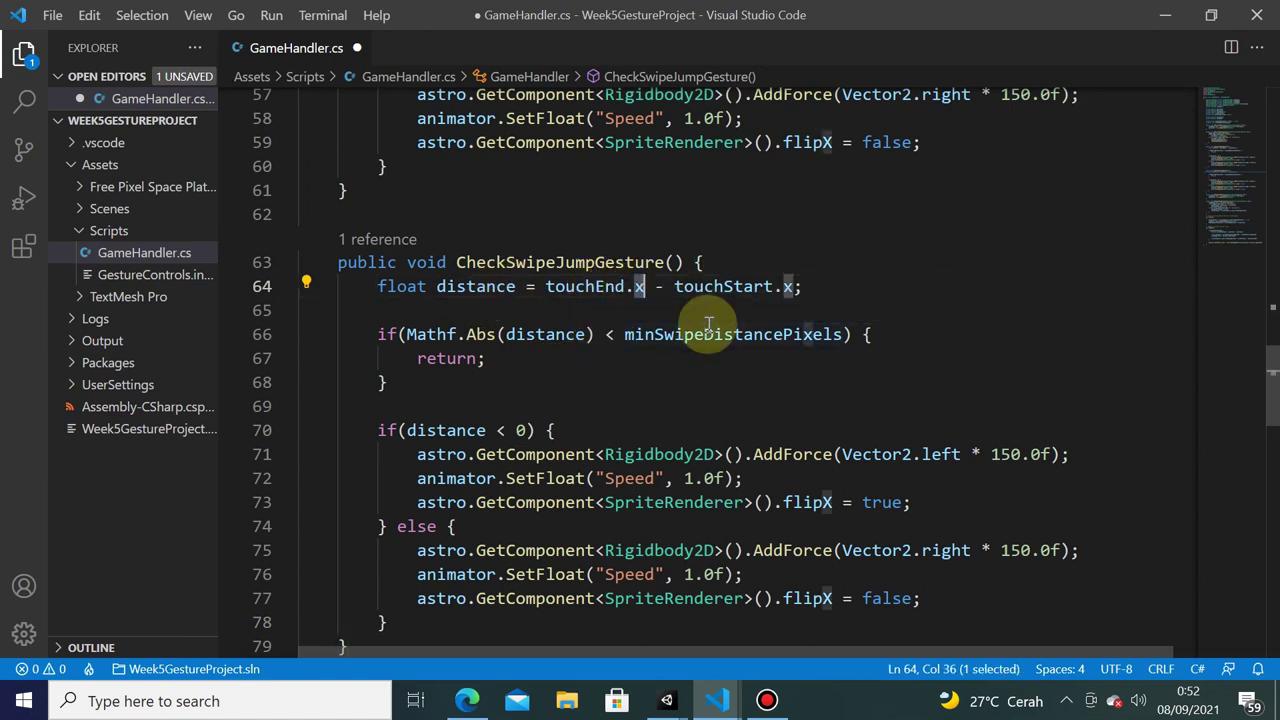
text(y)
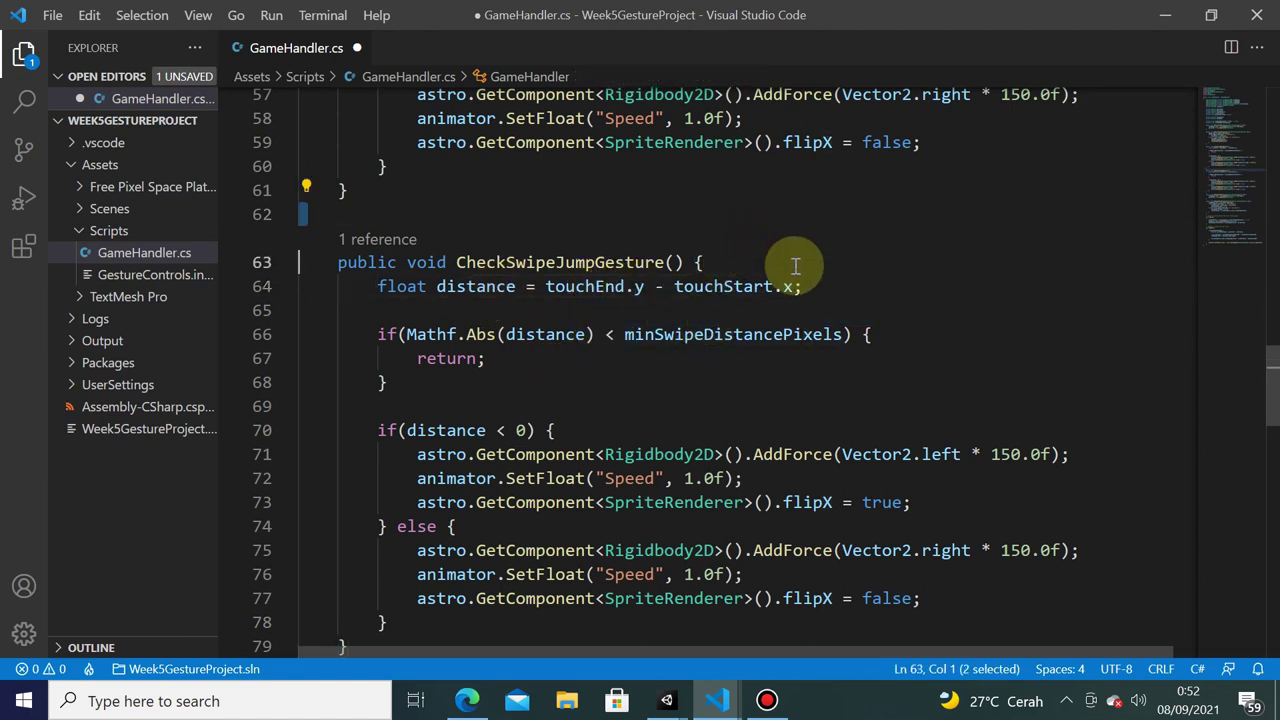
click(792, 287)
double_click(787, 287)
text(y)
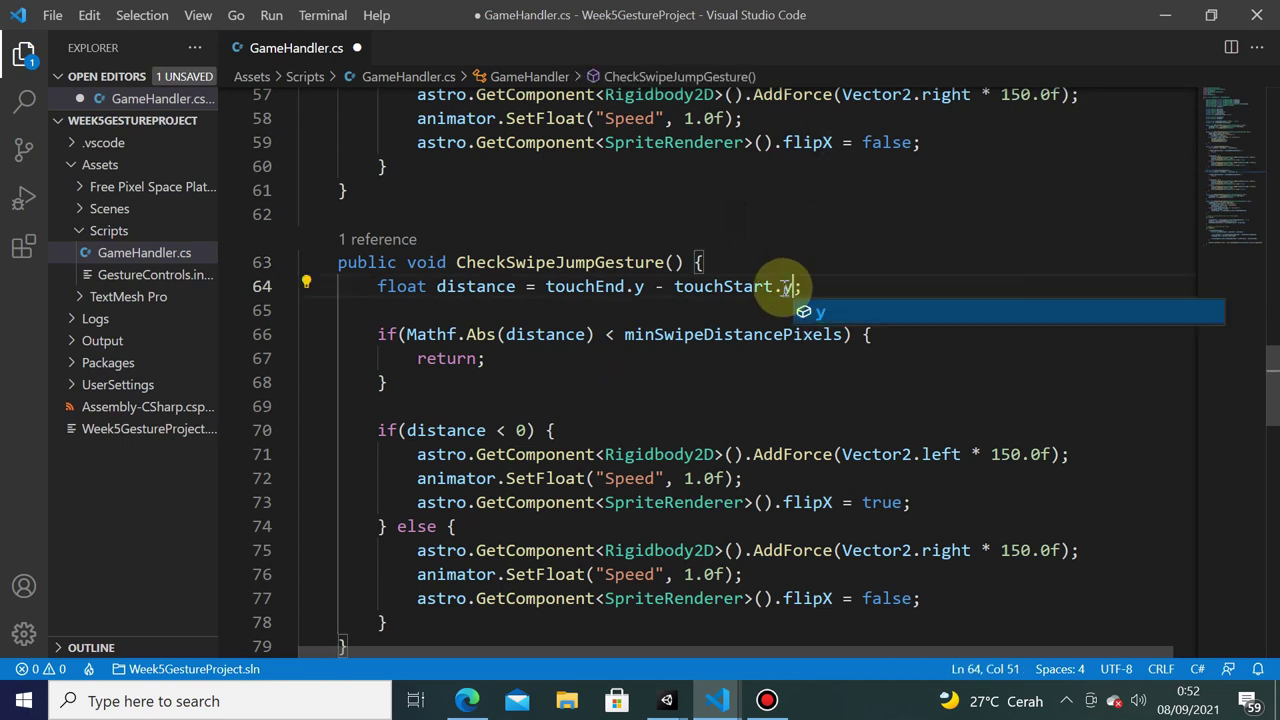
click(815, 253)
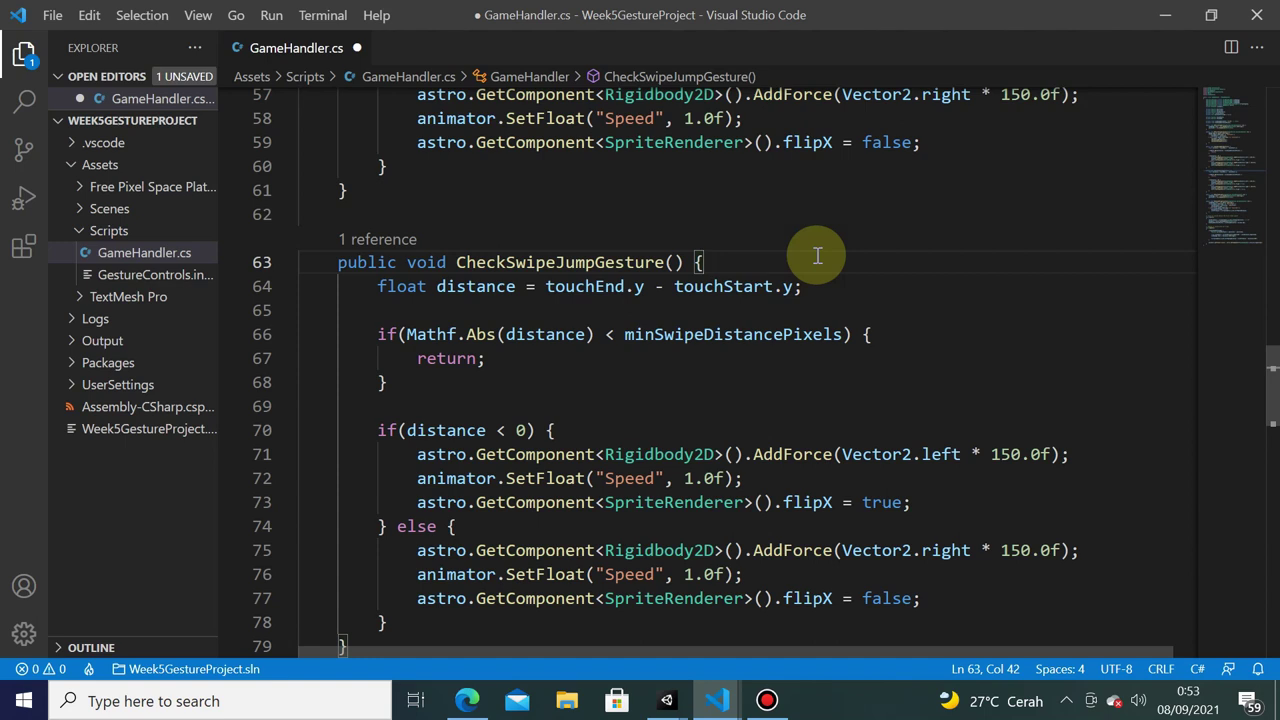
- Change the check to distance > 0 and the force to Vector2.up * 250.0f
click(648, 408)
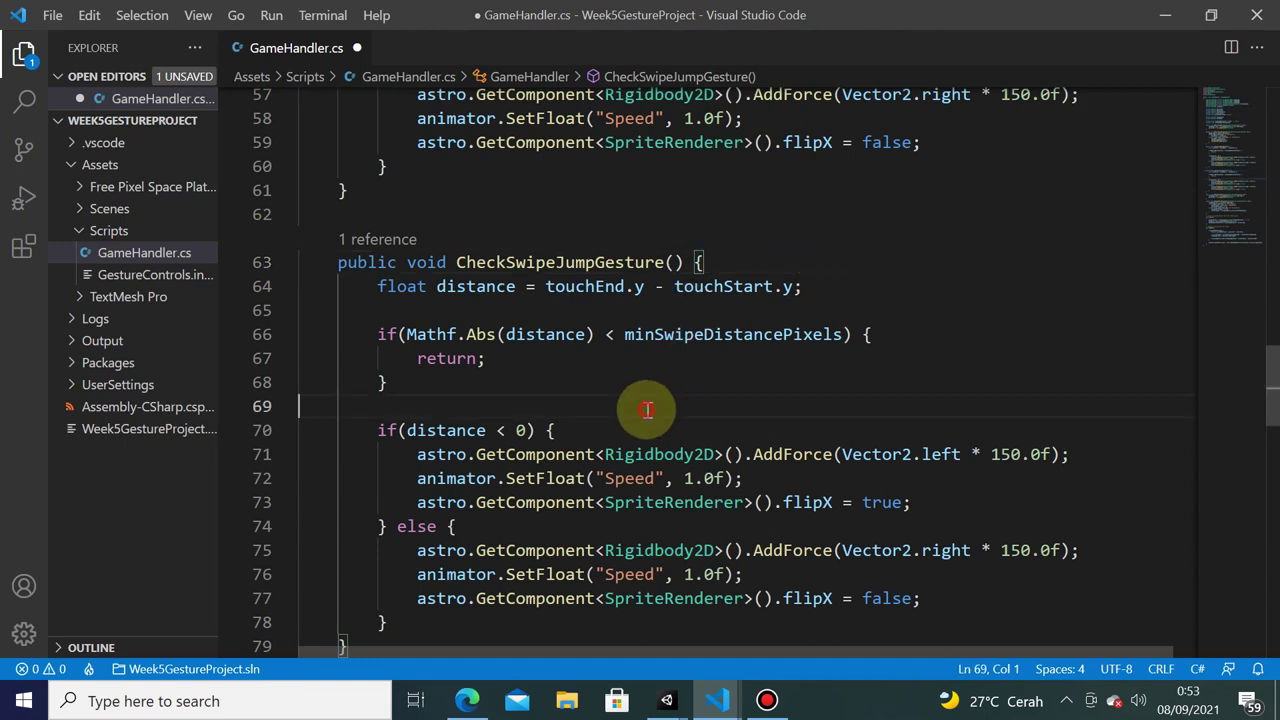
double_click(498, 430)
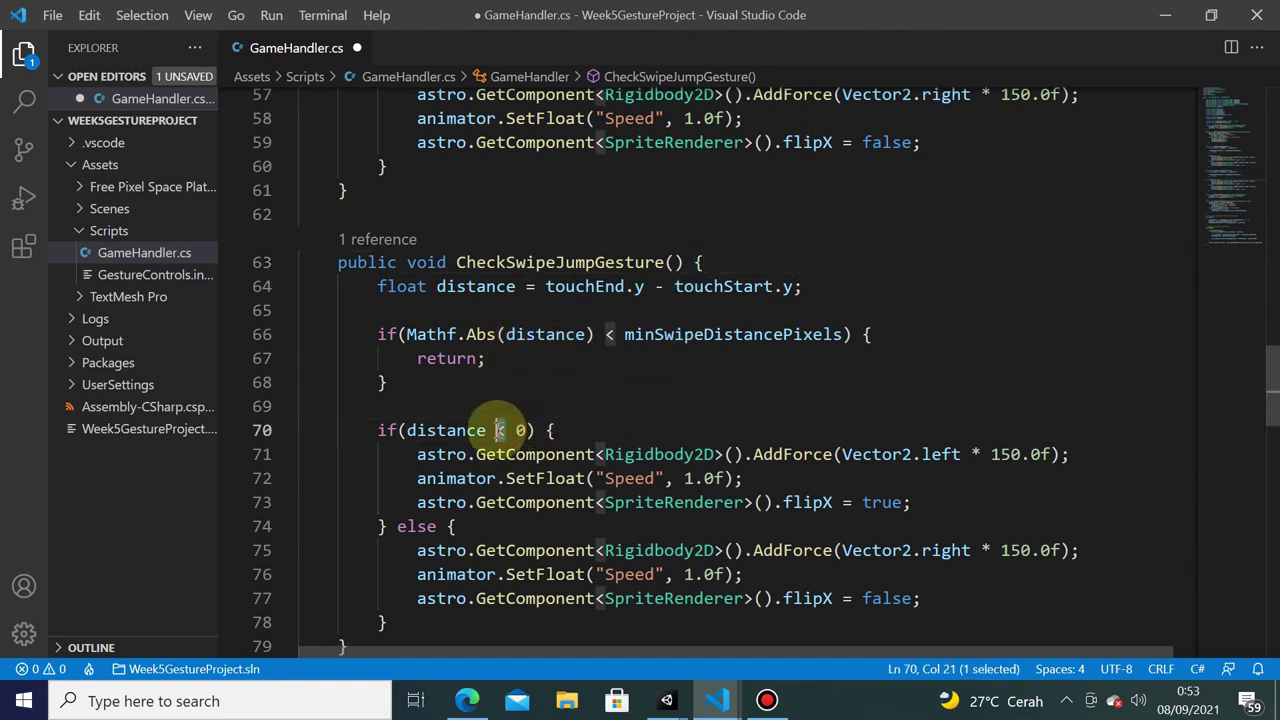
text(>)
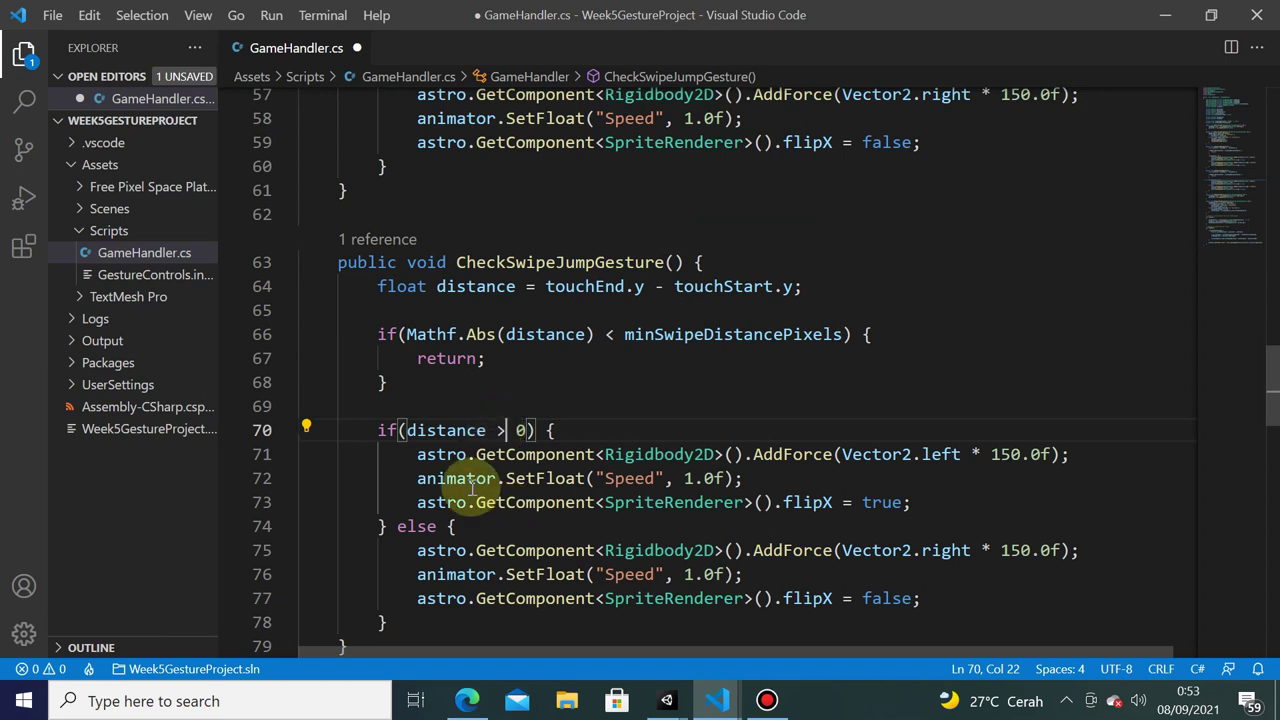
scroll(820, 431, down, 1)
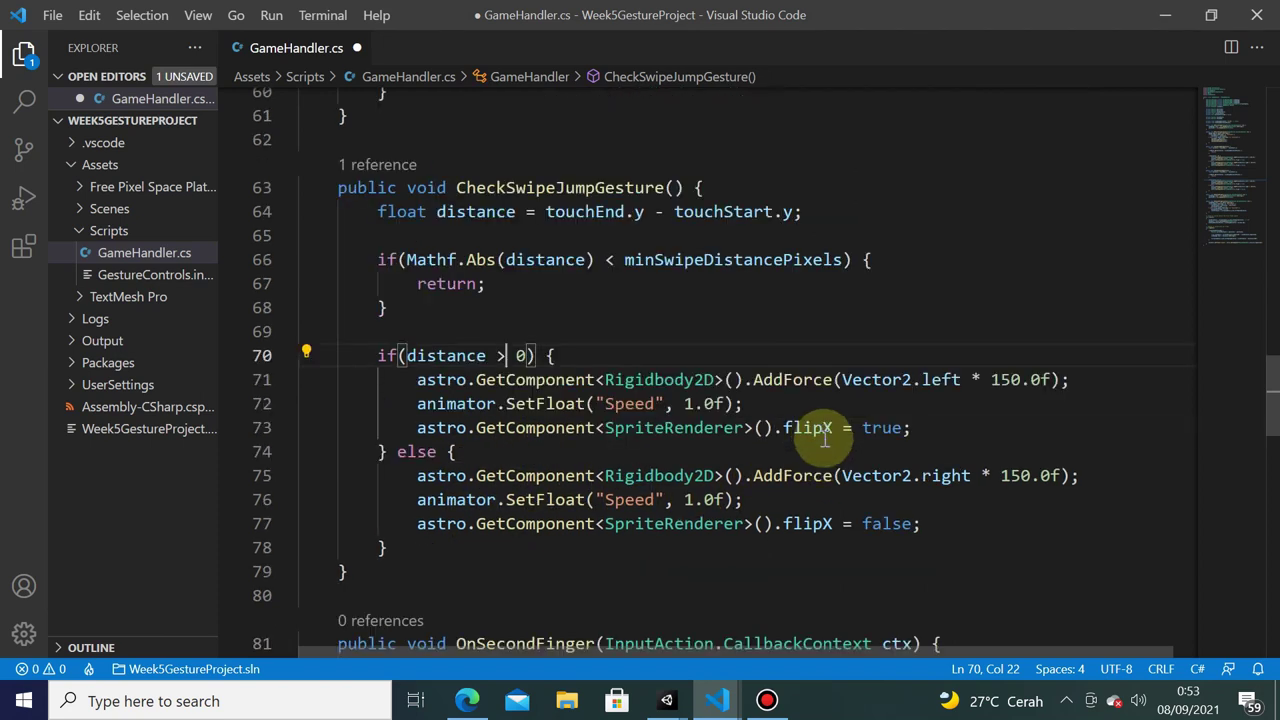
double_click(940, 384)
text(up)
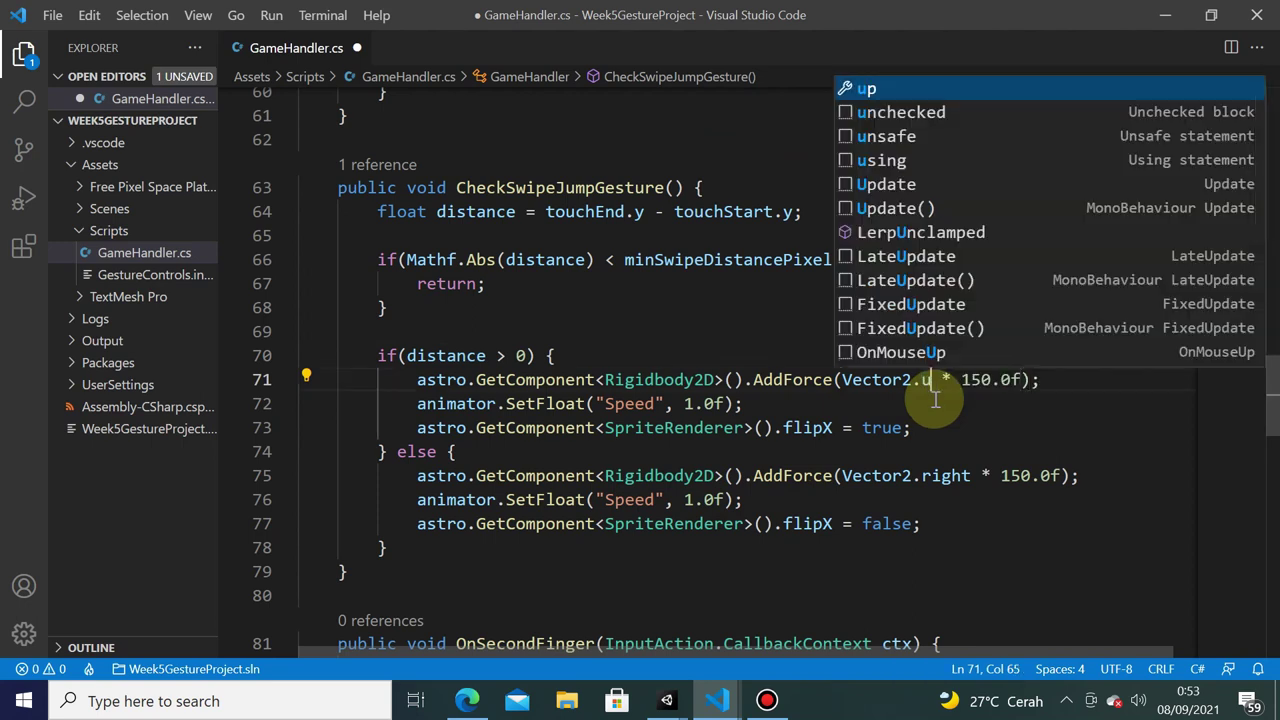
key(Escape)
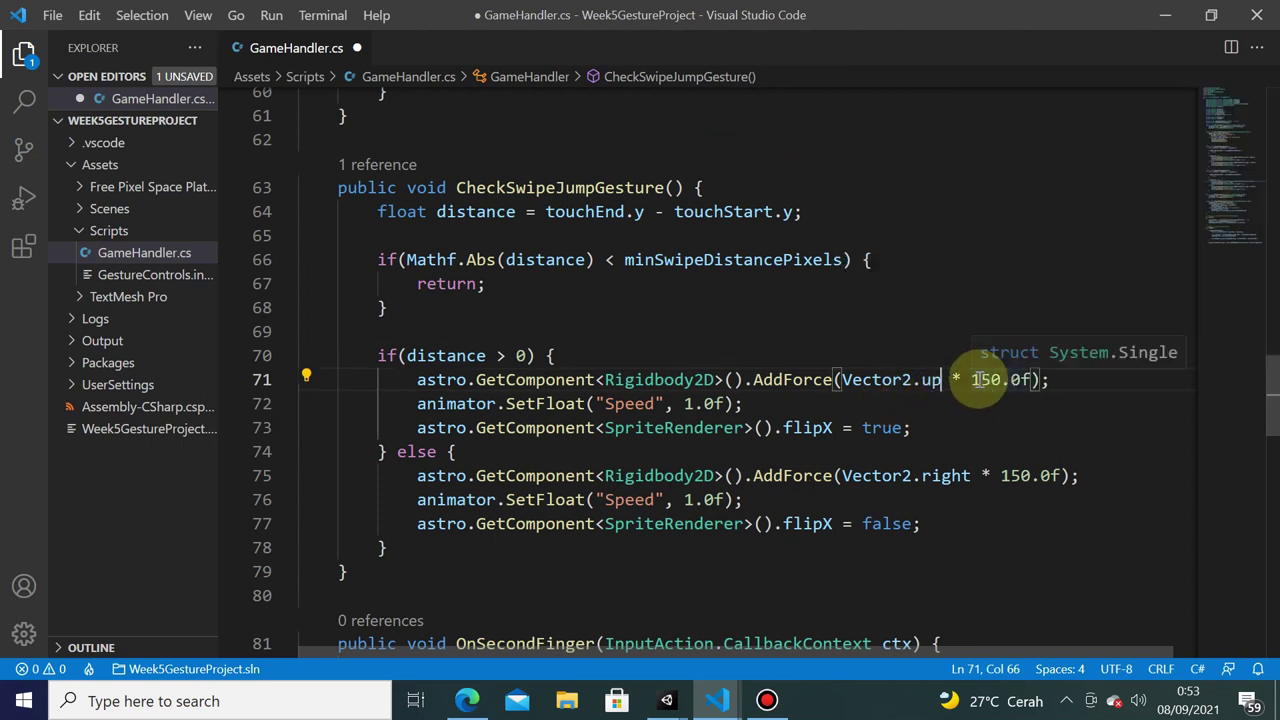
drag(969, 382, 980, 382)
text(2)
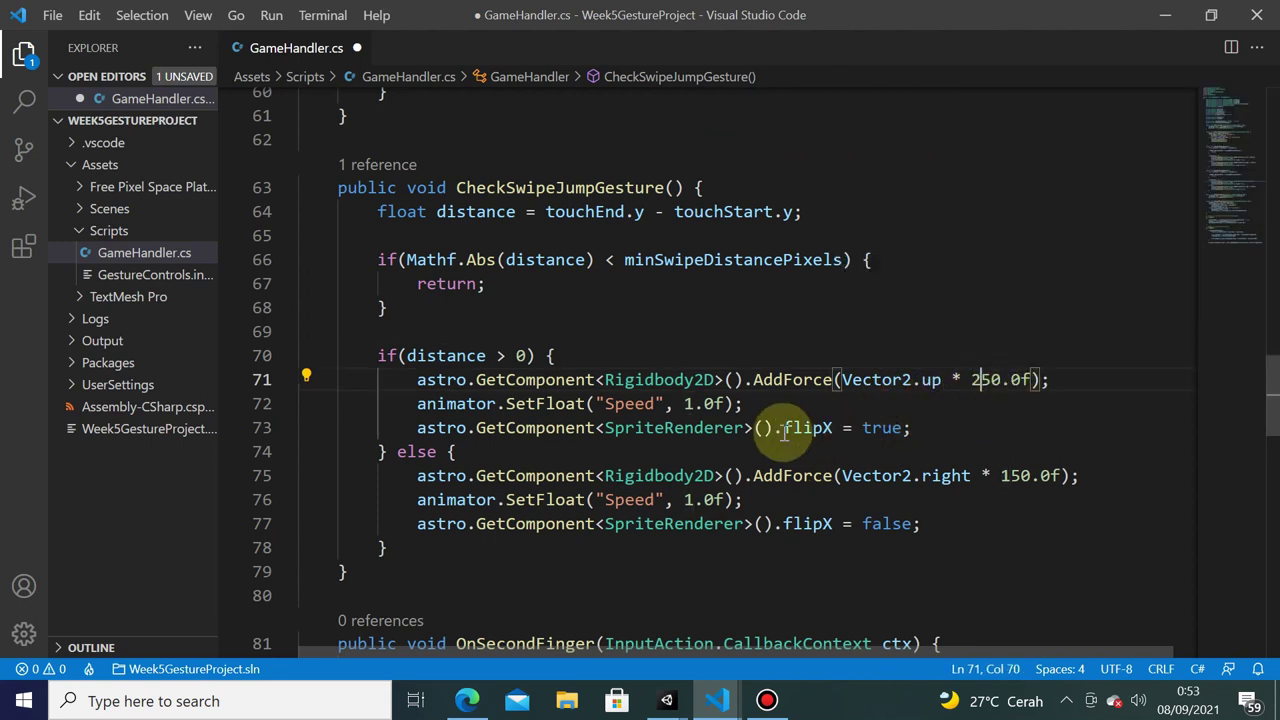
- Delete the flipX line and the else block from CheckSwipeJumpGesture, then save
drag(857, 410, 941, 427)
key(BackSpace)
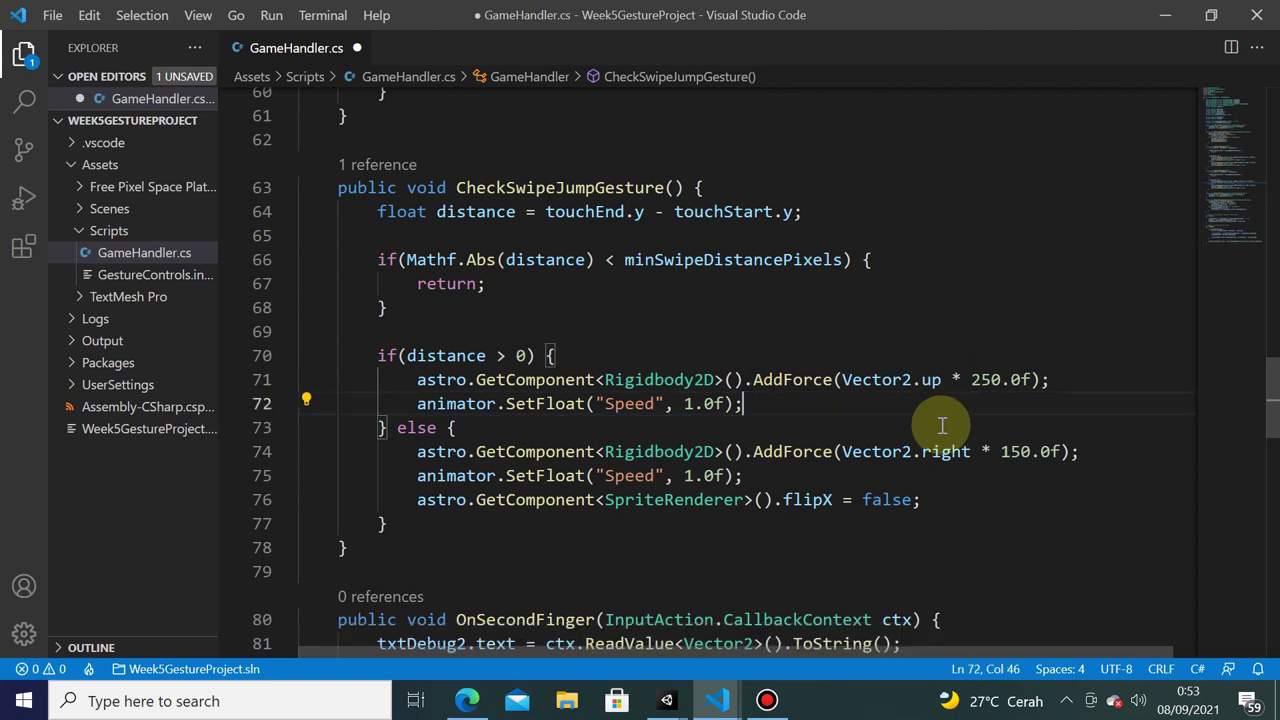
click(396, 428)
shift+click(398, 524)
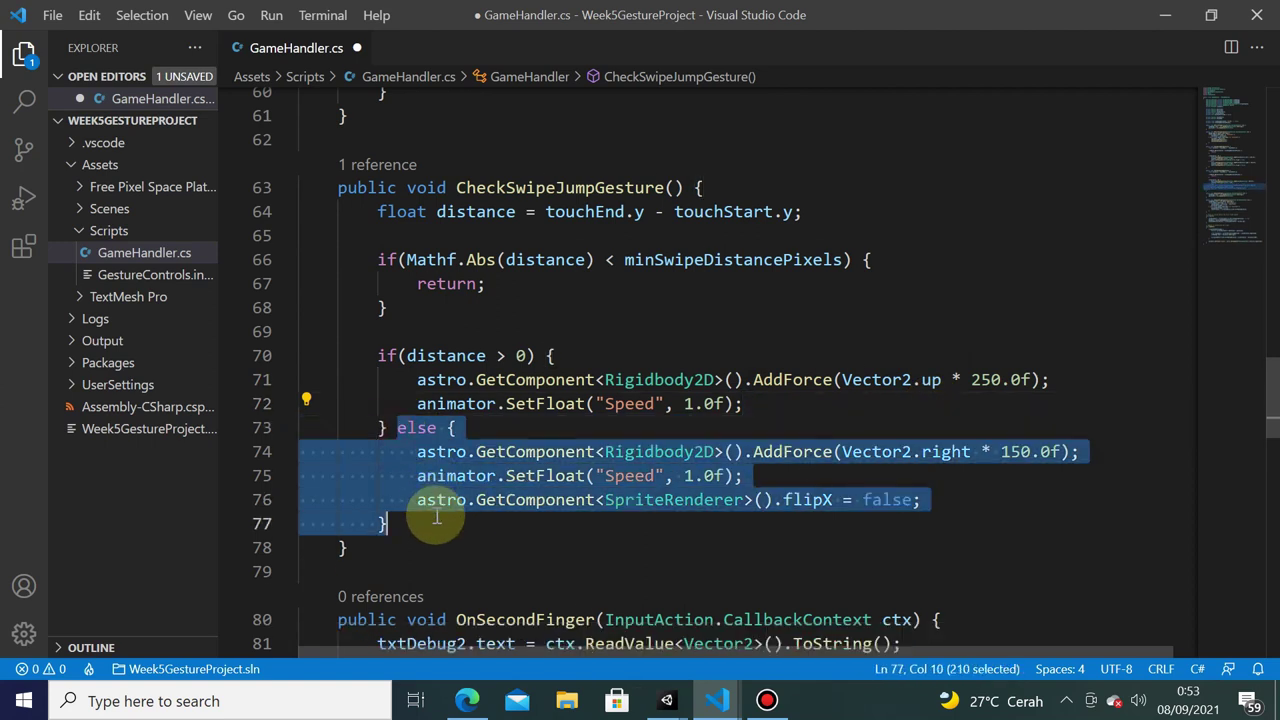
key(BackSpace)
key(ctrl+s)
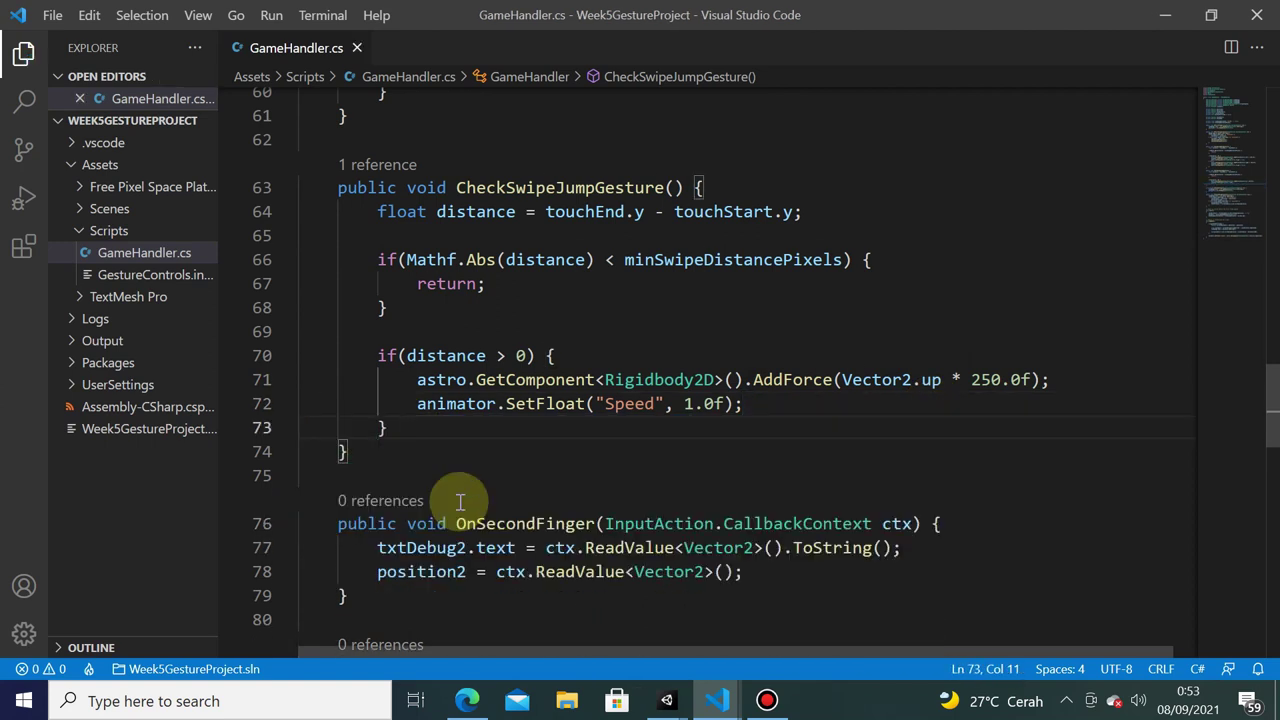
key(alt+Tab)
key(alt+Tab)
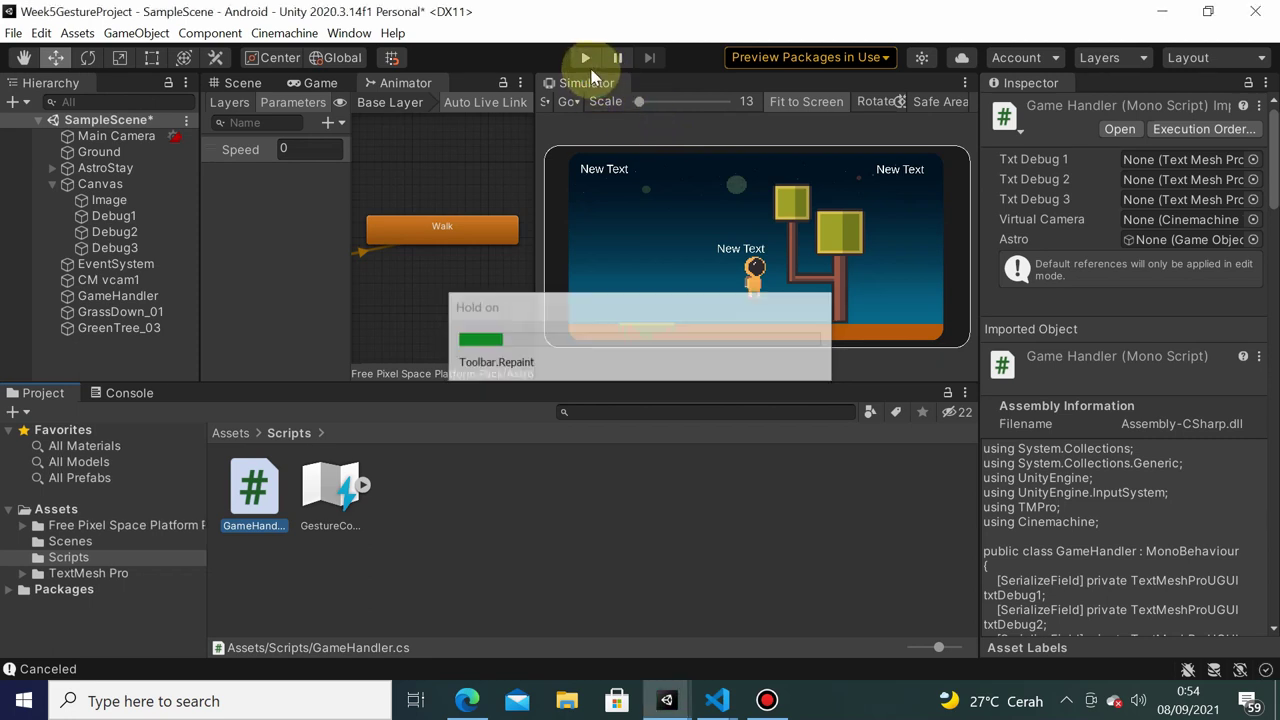
- Start play mode and maximize the Simulator view
click(587, 63)
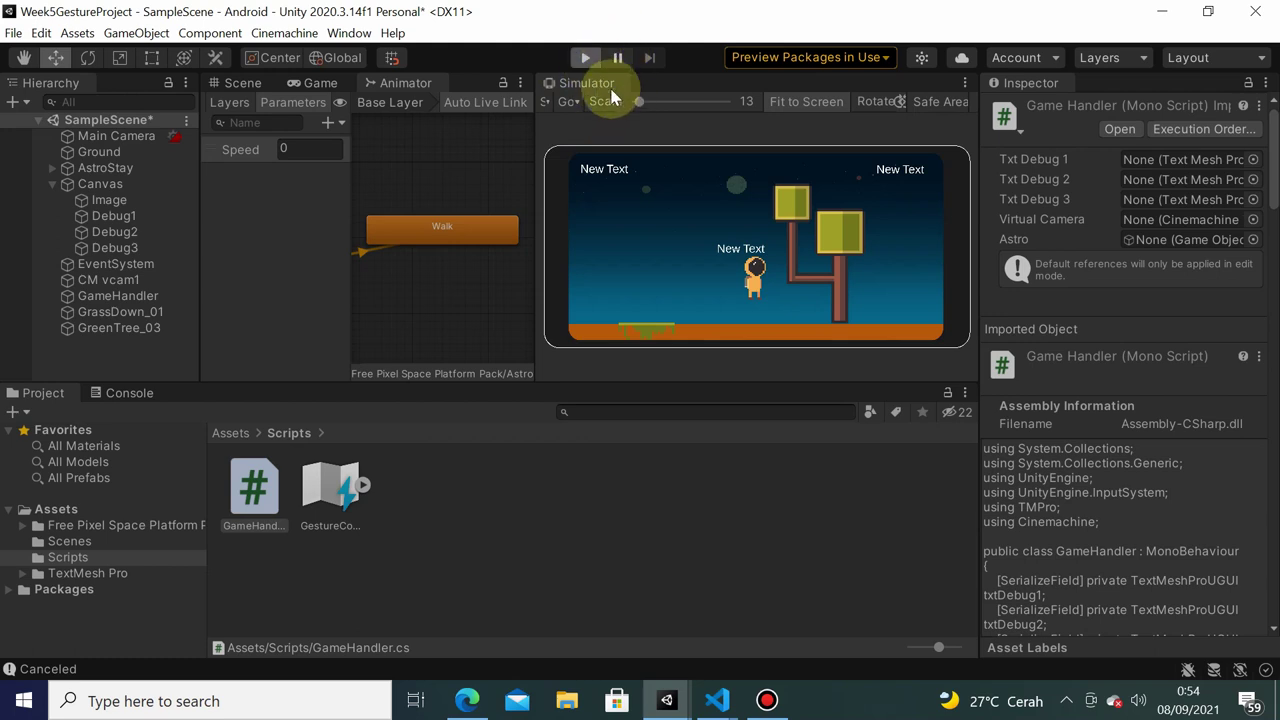
click(967, 84)
click(990, 126)
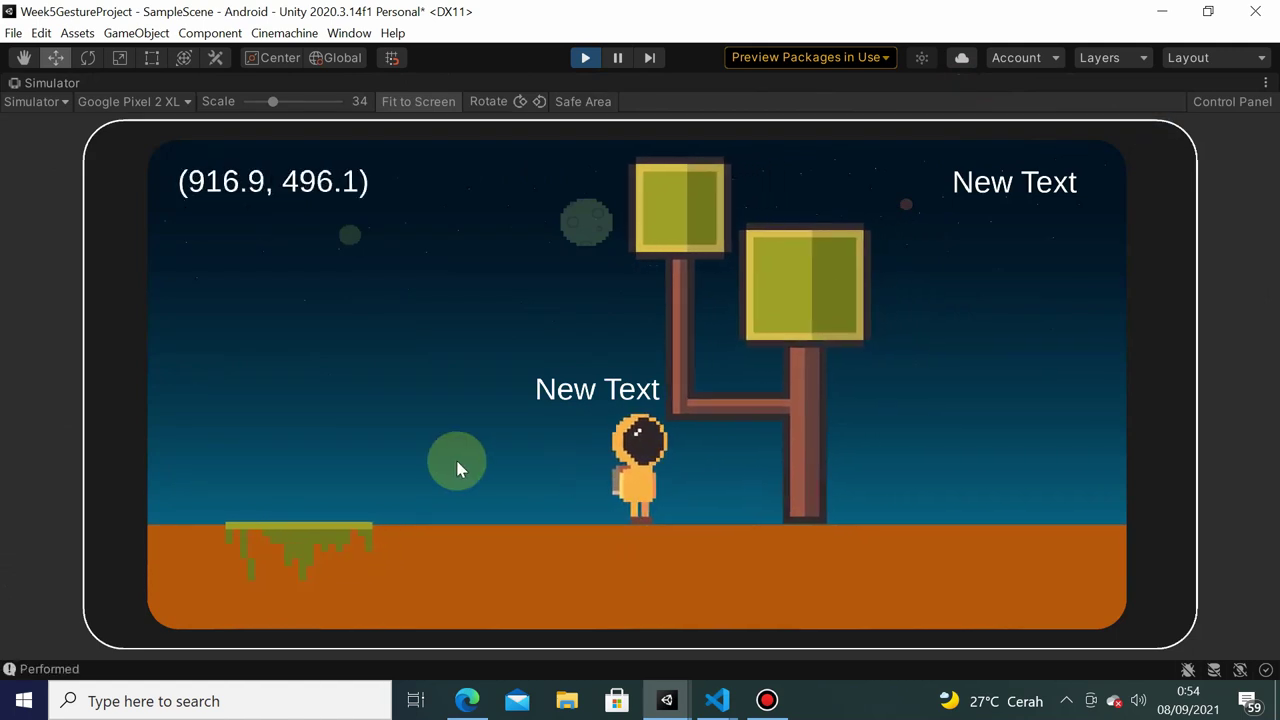
- Swipe repeatedly left and right across the game to walk the astronaut both ways
drag(764, 490, 589, 322)
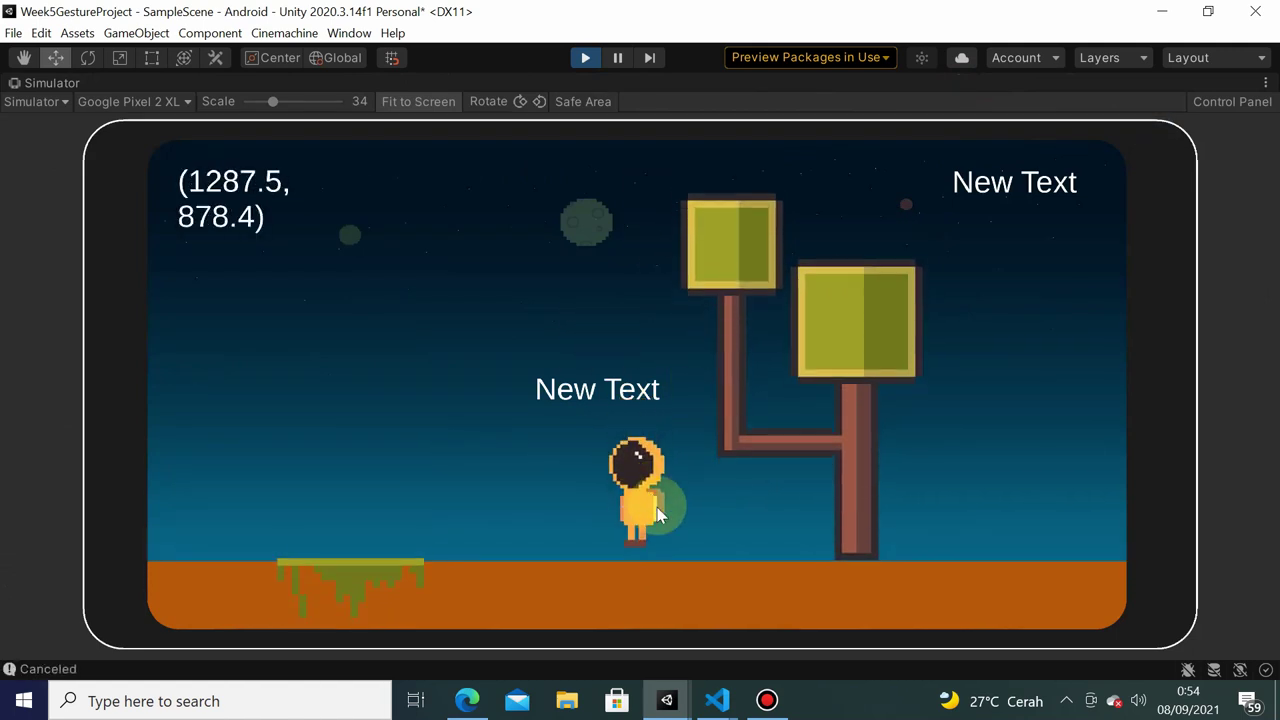
drag(634, 494, 432, 376)
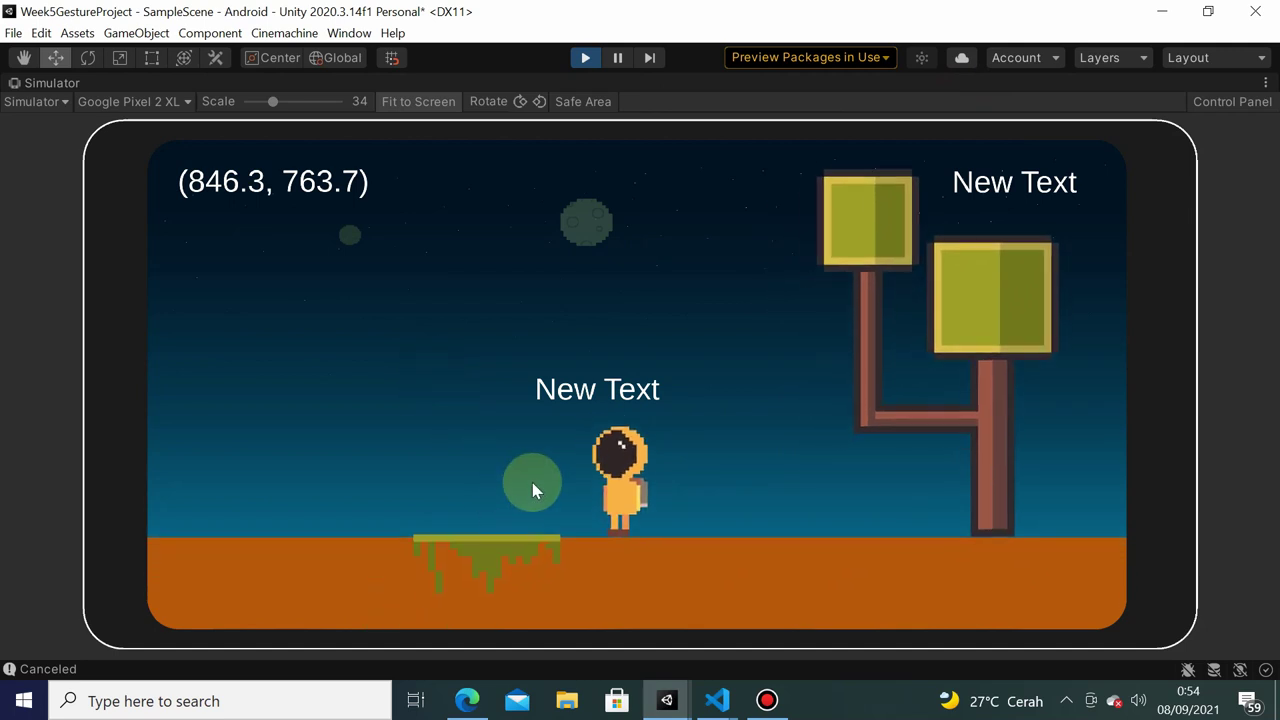
click(966, 360)
click(901, 459)
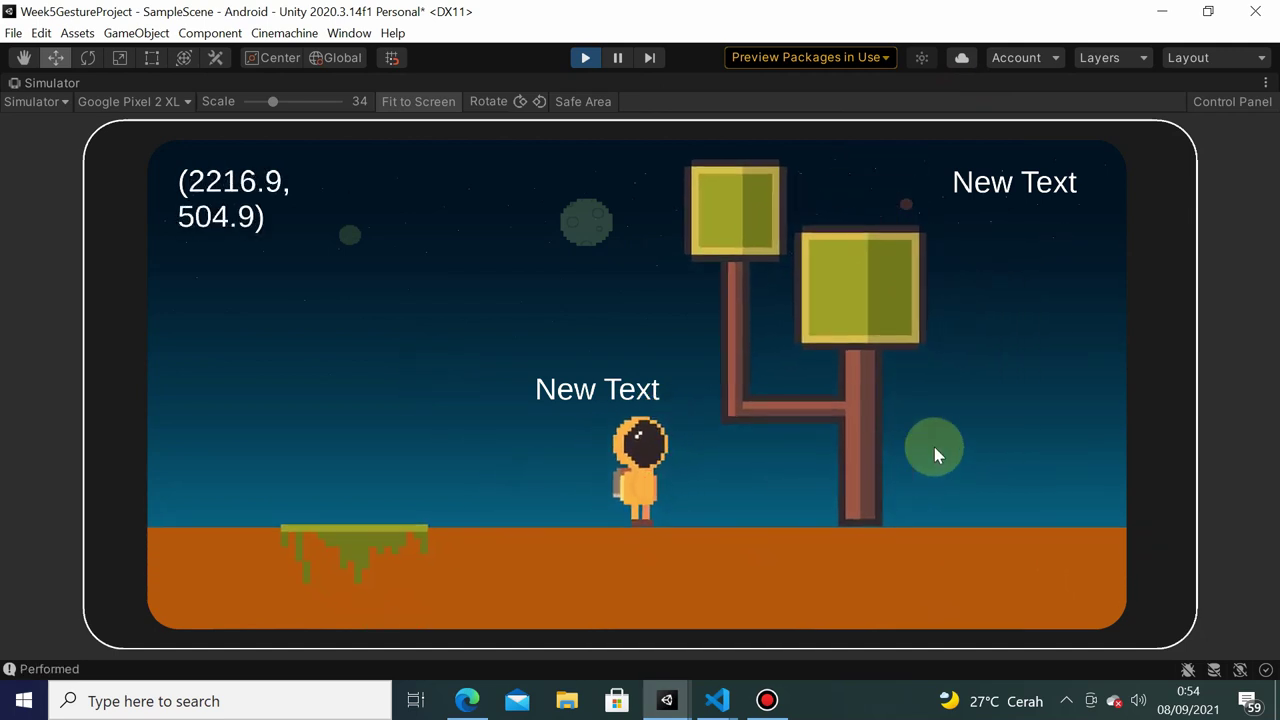
drag(934, 449, 1188, 272)
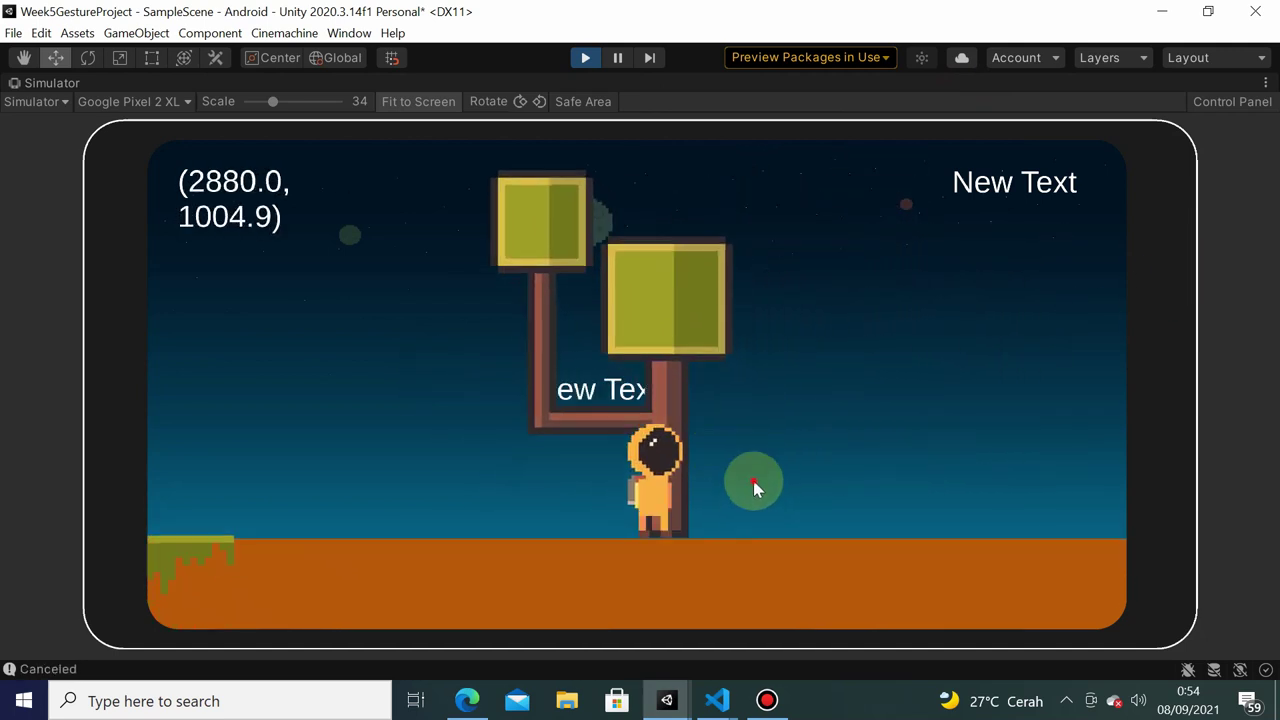
click(202, 171)
click(380, 417)
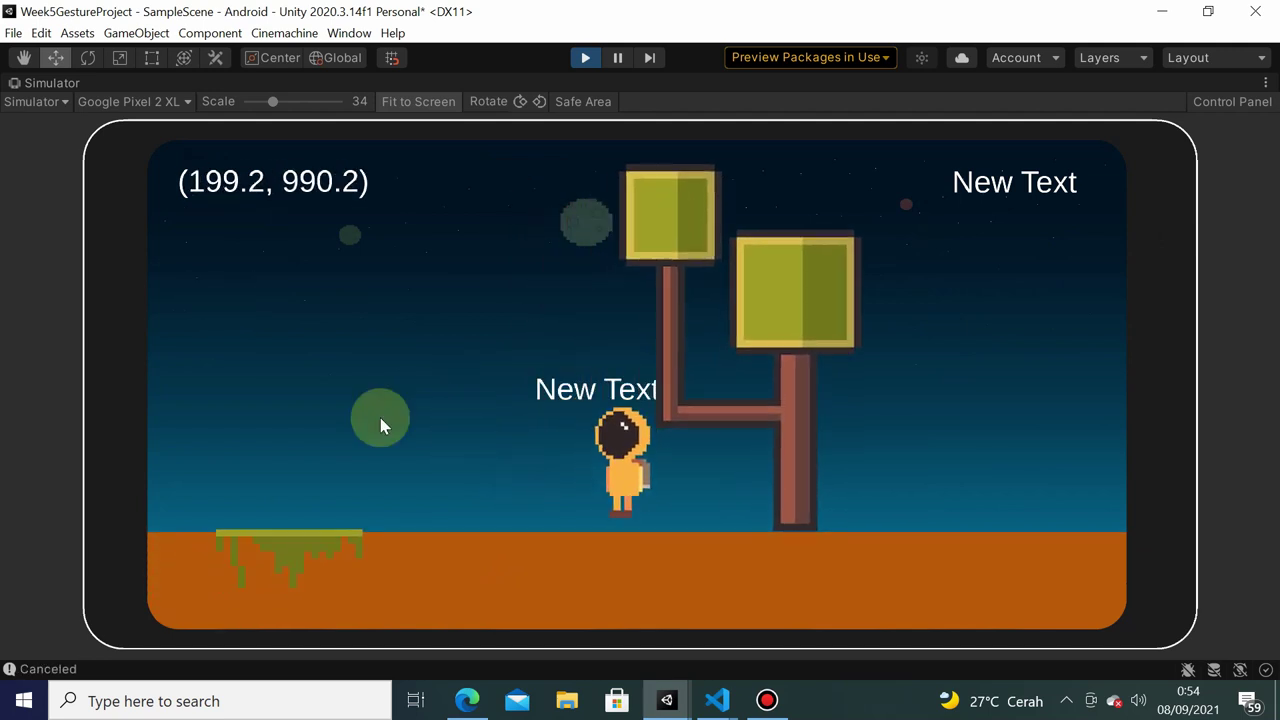
click(490, 470)
click(277, 463)
click(671, 514)
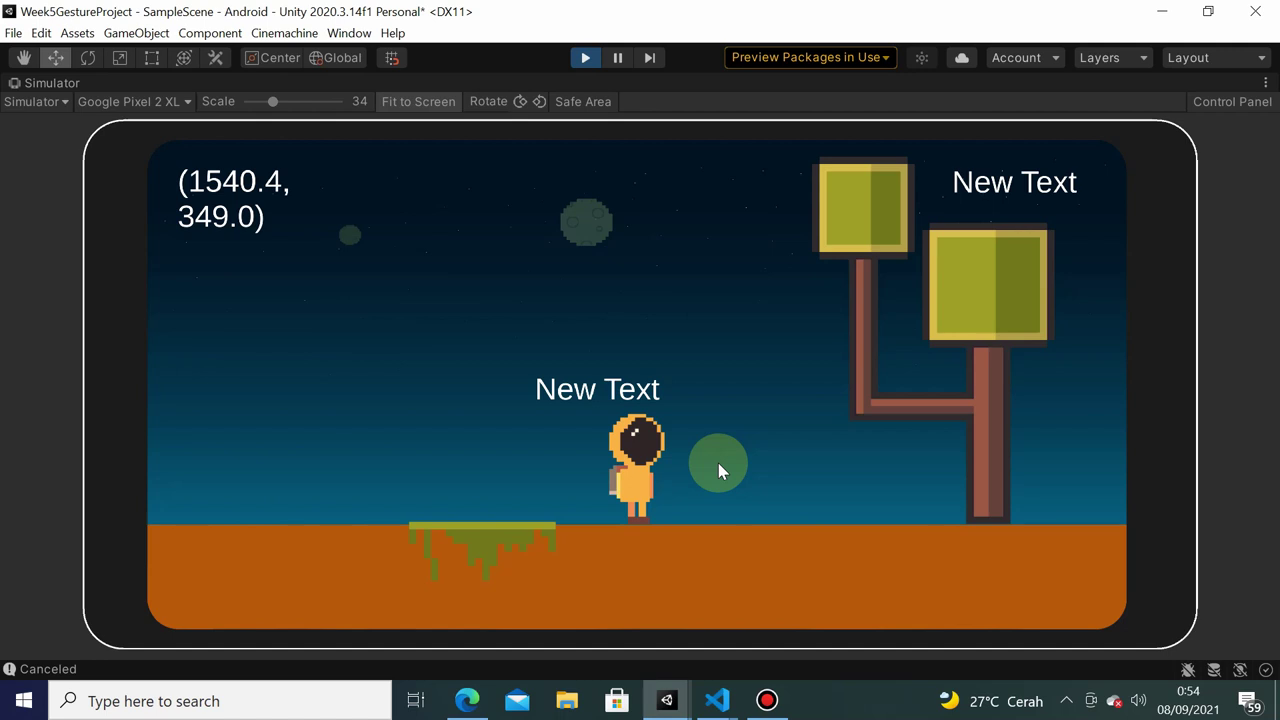
click(510, 452)
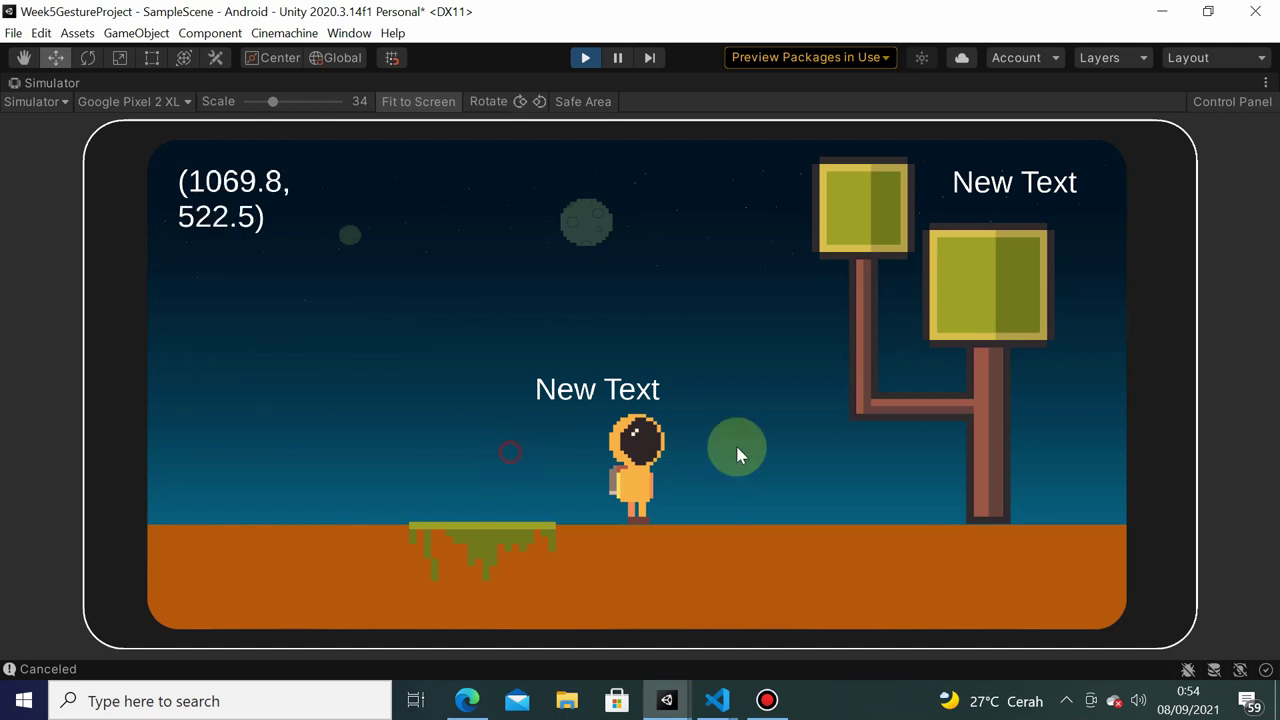
click(753, 442)
click(531, 438)
click(489, 450)
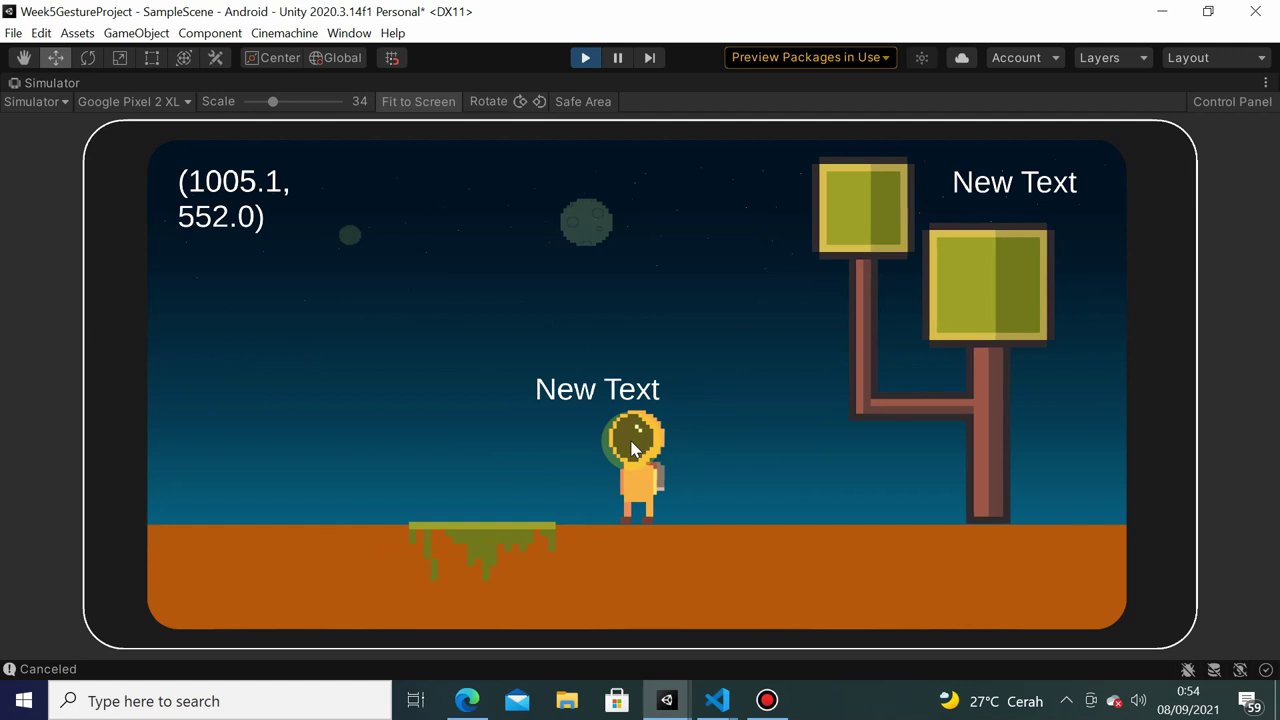
click(531, 386)
click(783, 349)
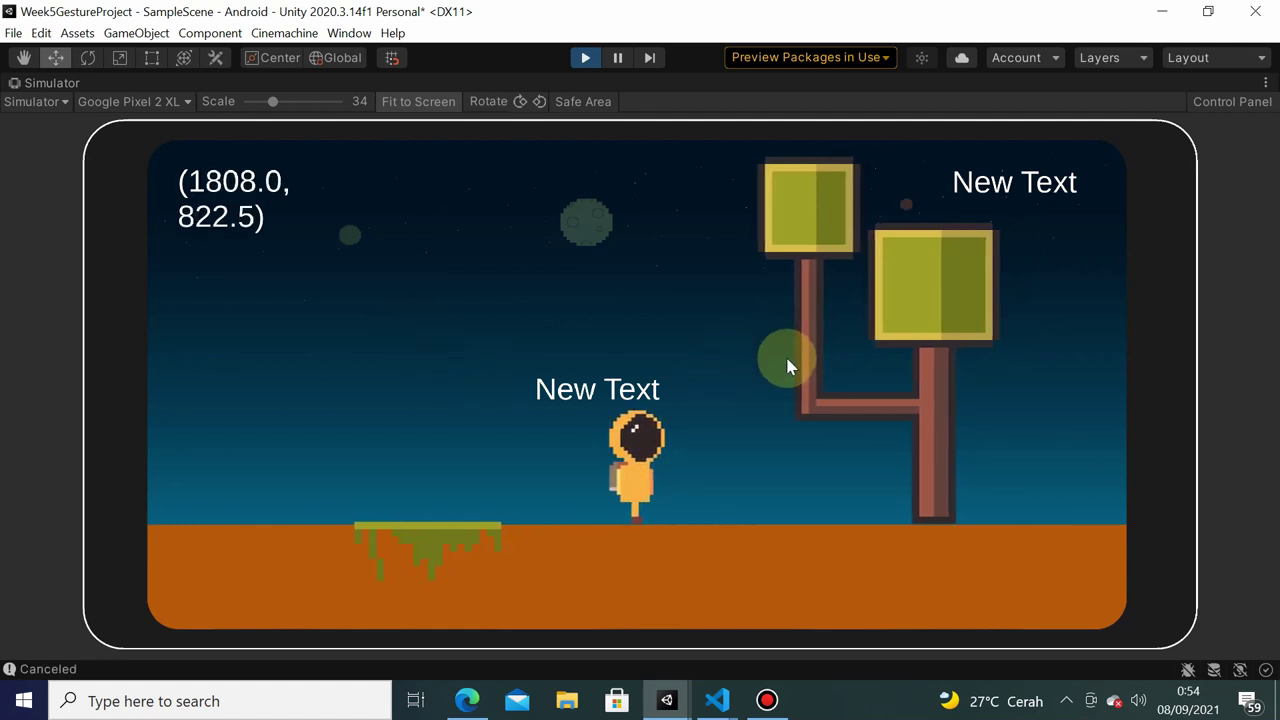
click(643, 353)
click(970, 370)
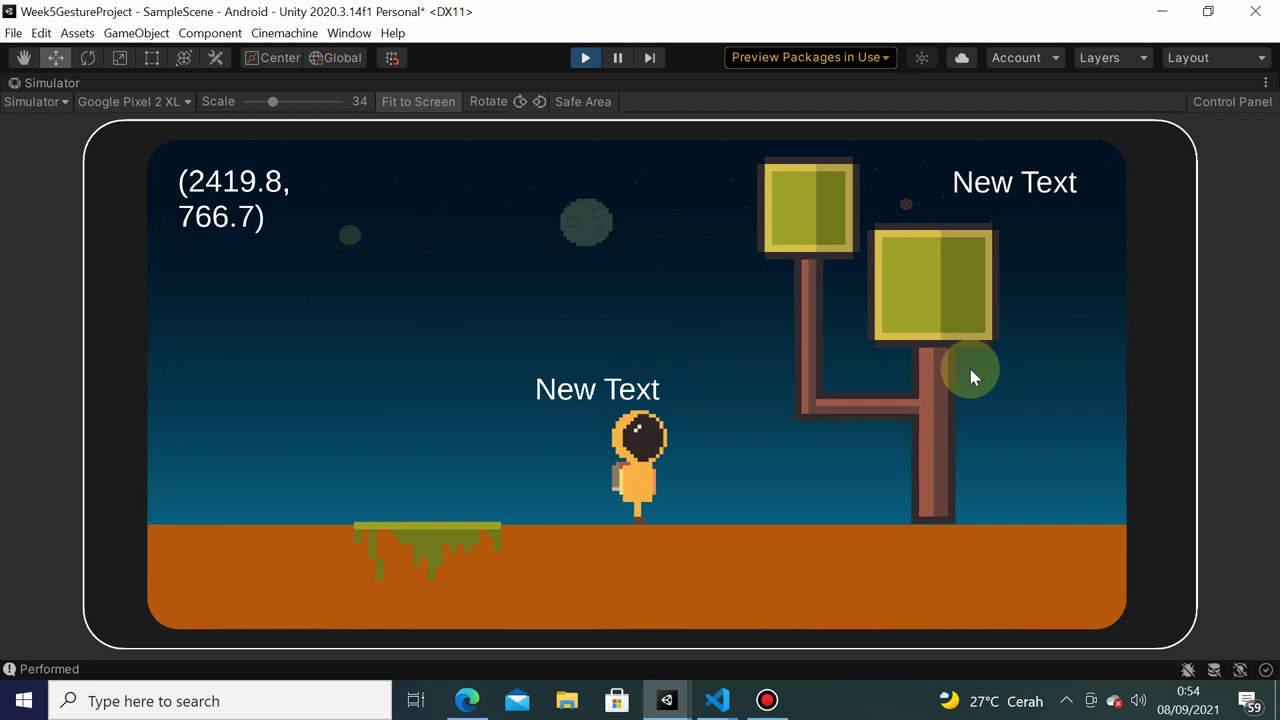
click(474, 377)
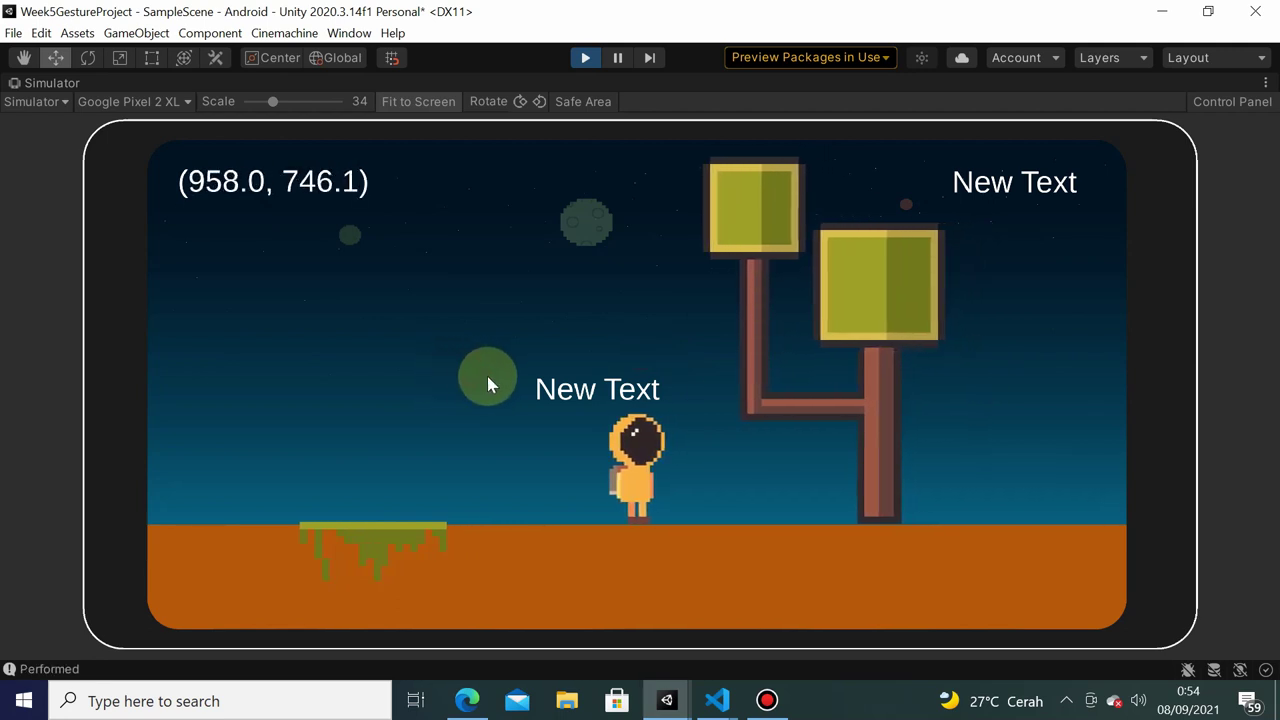
click(522, 380)
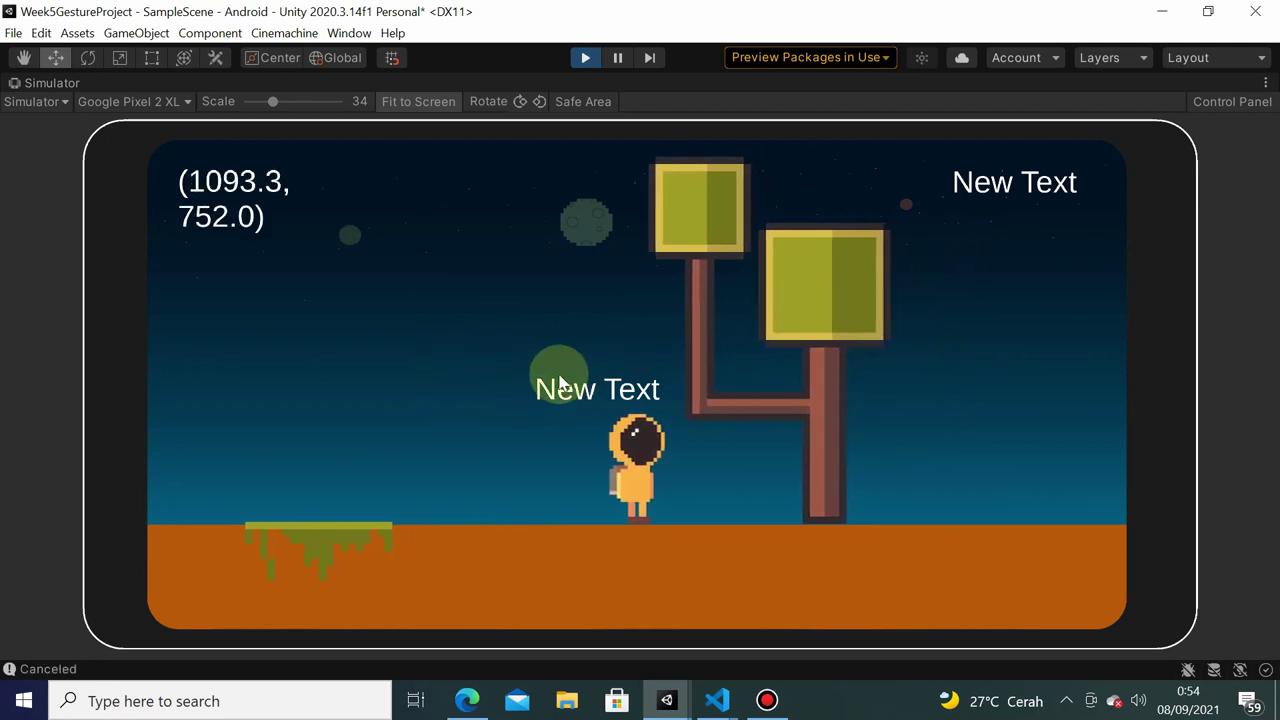